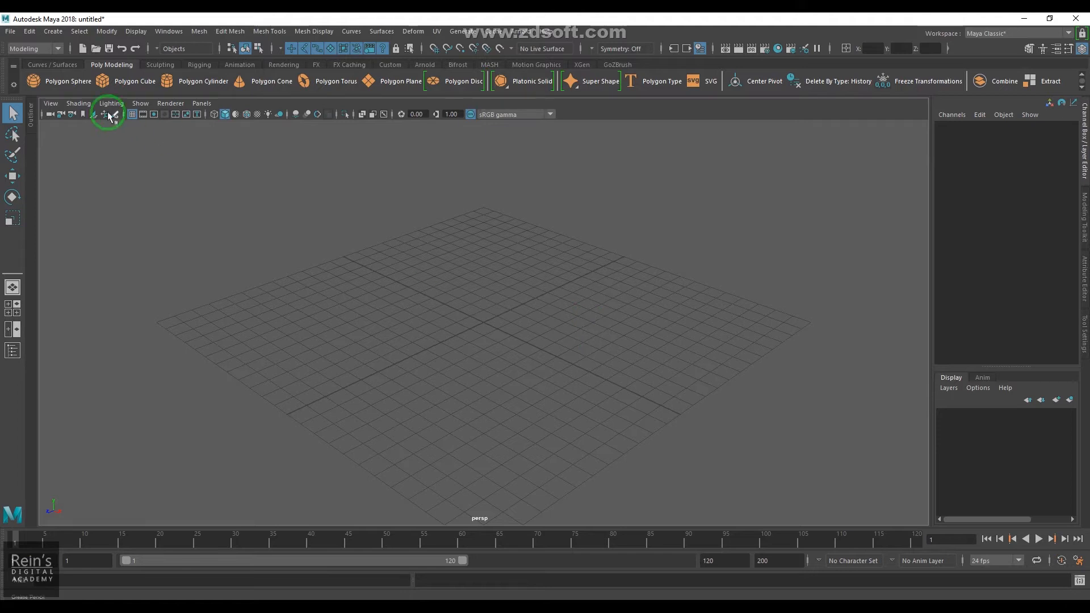
left_click(60, 34)
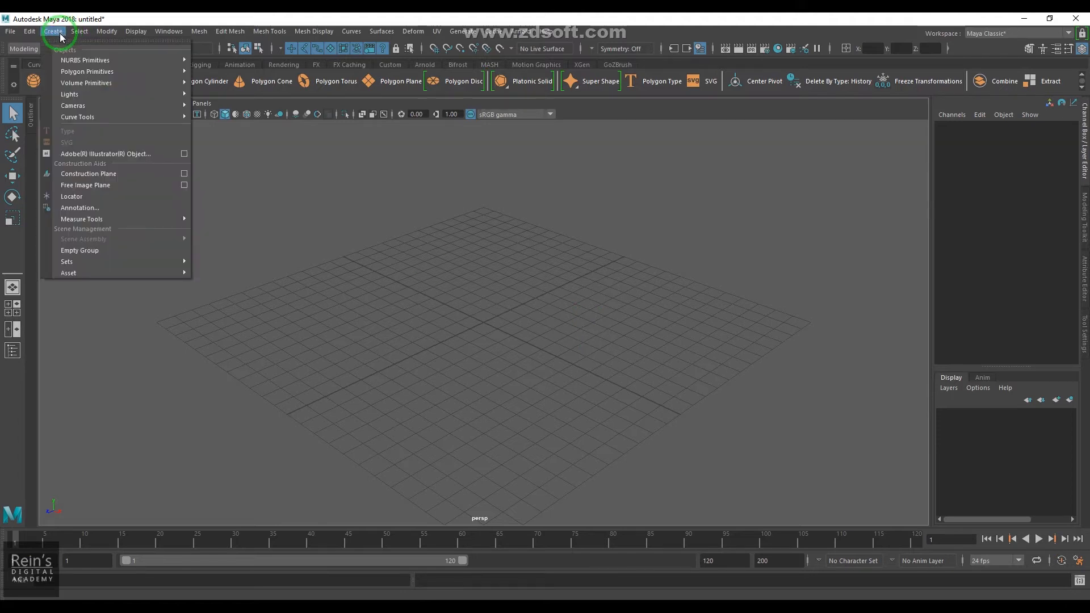
mouse_move(107, 64)
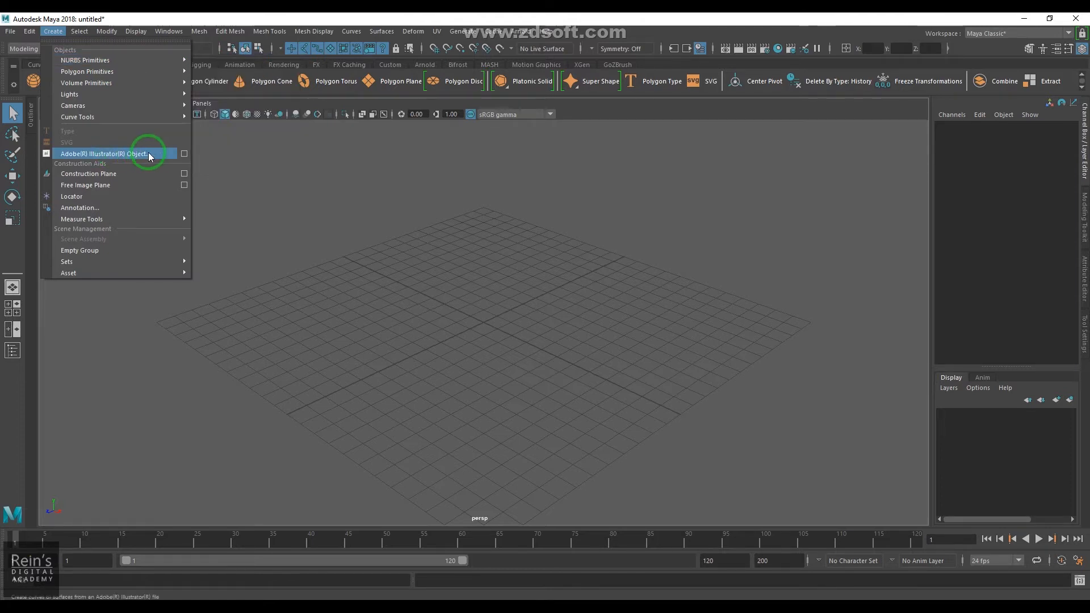
mouse_move(161, 116)
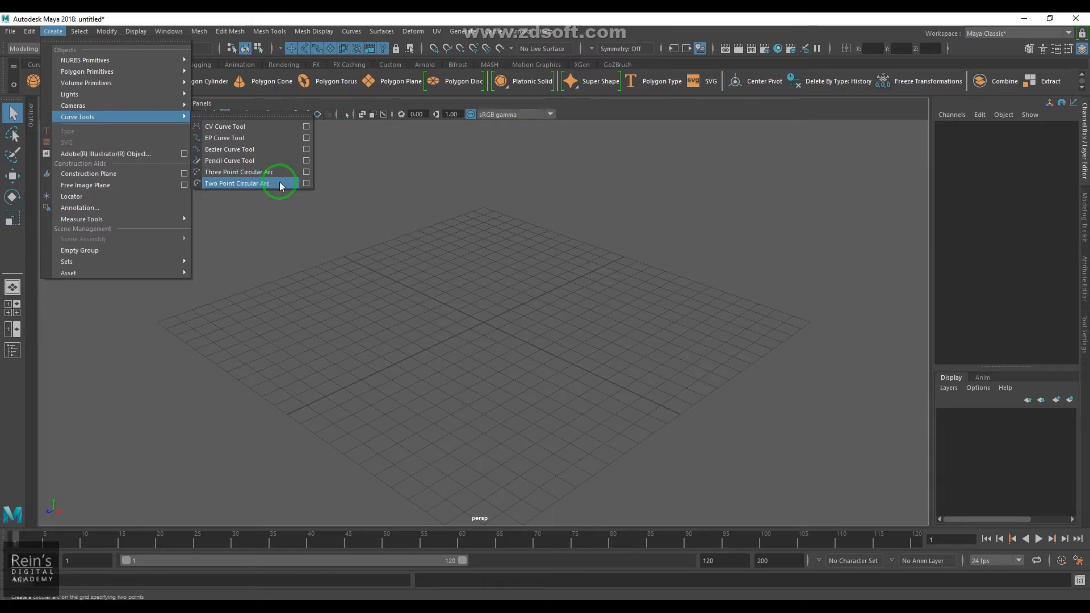
left_click(505, 255)
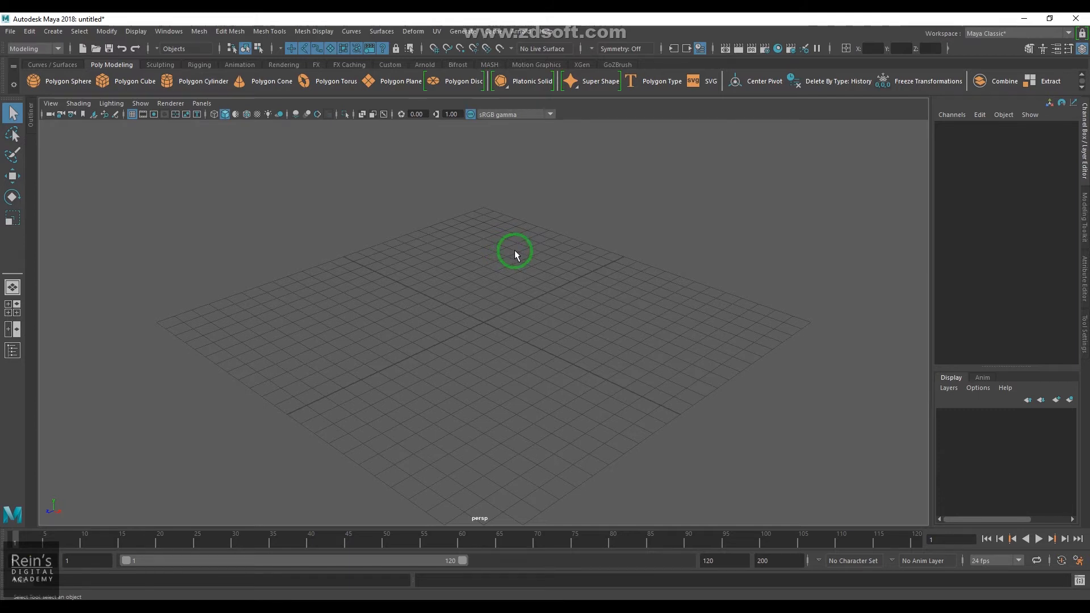
Create a NURBS circle primitive at the origin of the grid
left_click(53, 32)
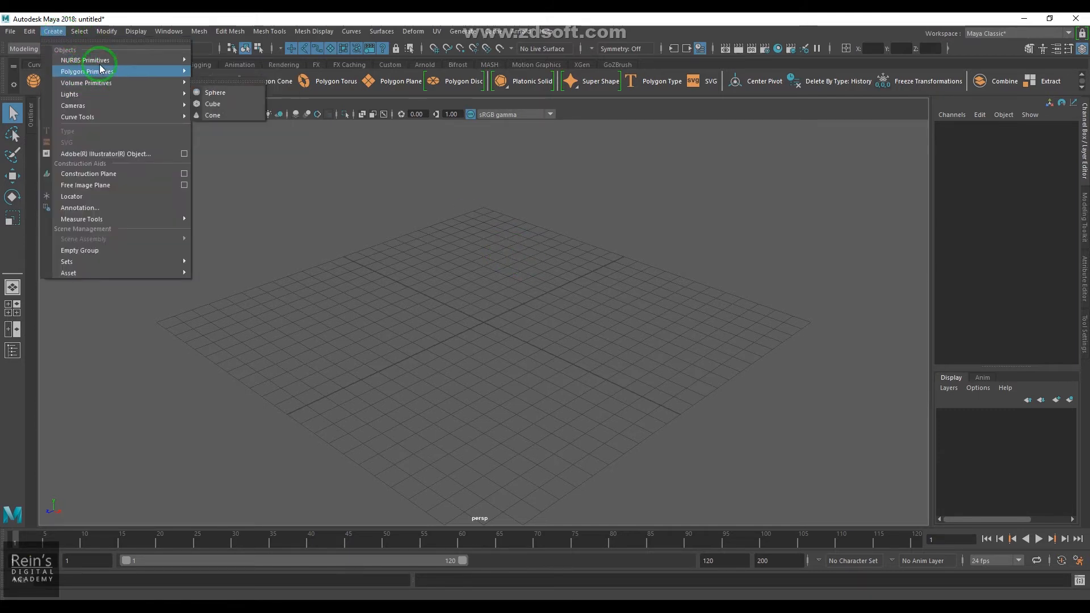
left_click(237, 139)
scroll(591, 365, "up", 10)
left_click_drag(585, 332, 649, 430)
Try the Move, Rotate and Scale tools on the whole NURBS circle, undoing each transform
left_click(12, 176)
left_click_drag(499, 339, 656, 365)
key("ctrl+z")
key("e")
key("ctrl+z")
key("r")
key("ctrl+z")
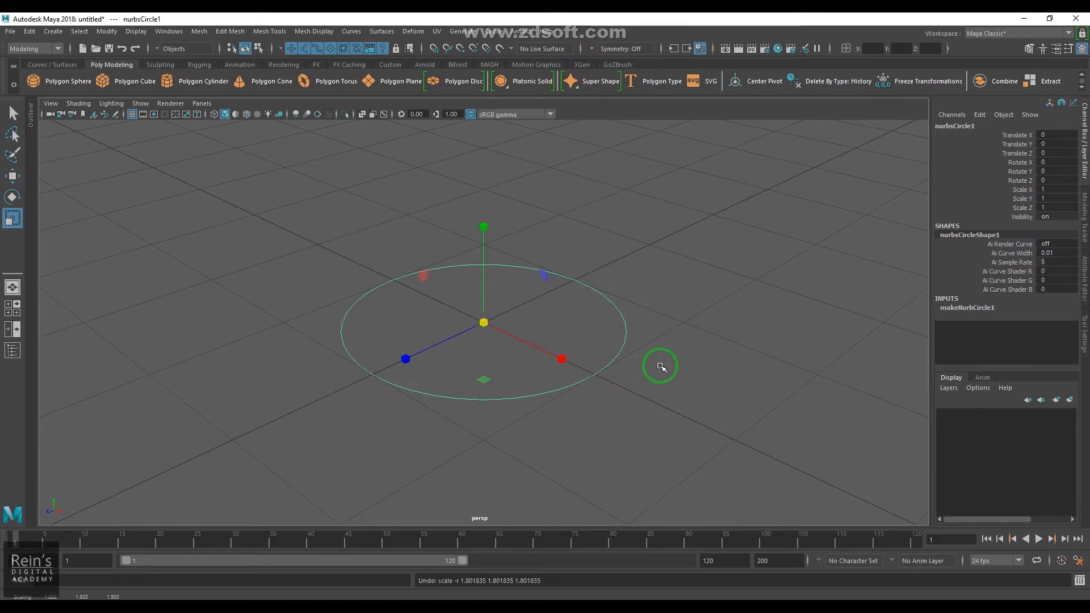
right_click(619, 313)
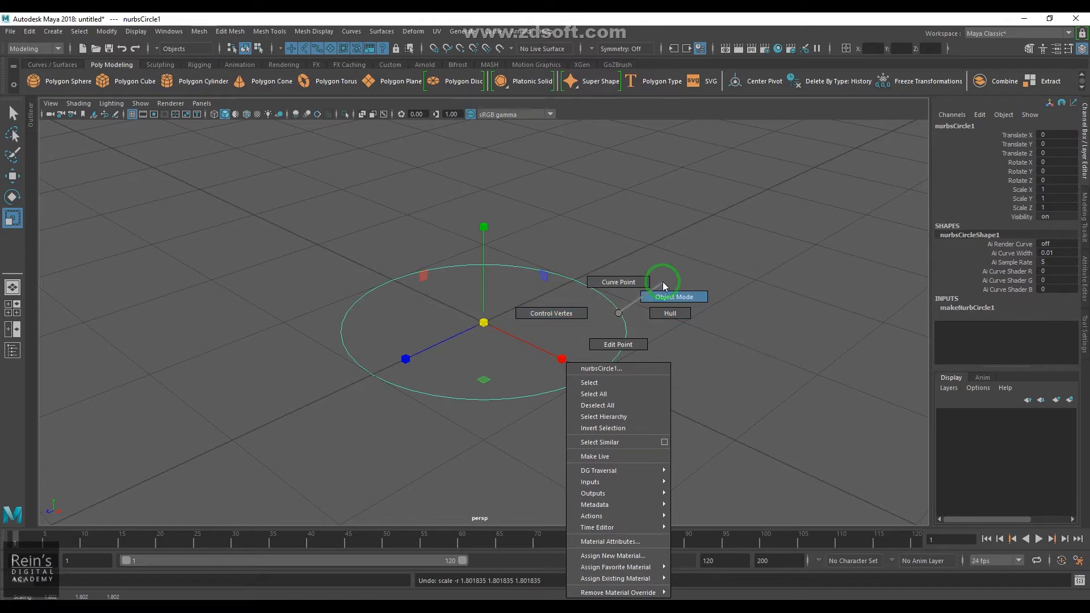
right_click(620, 312)
right_click(613, 306)
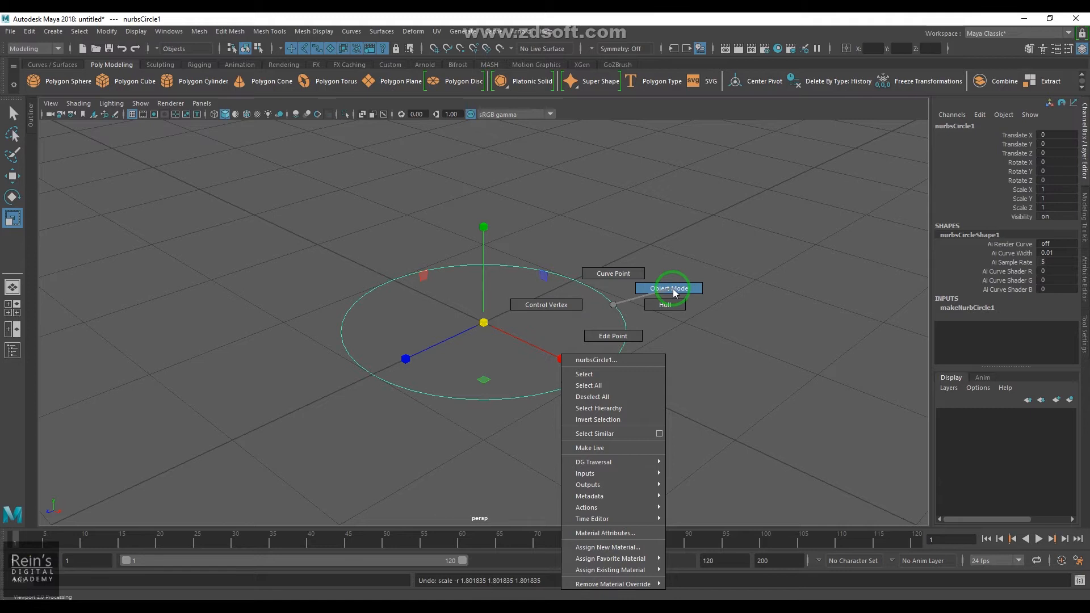
right_click_drag(673, 288, 672, 288)
left_click(708, 372)
left_click(623, 315)
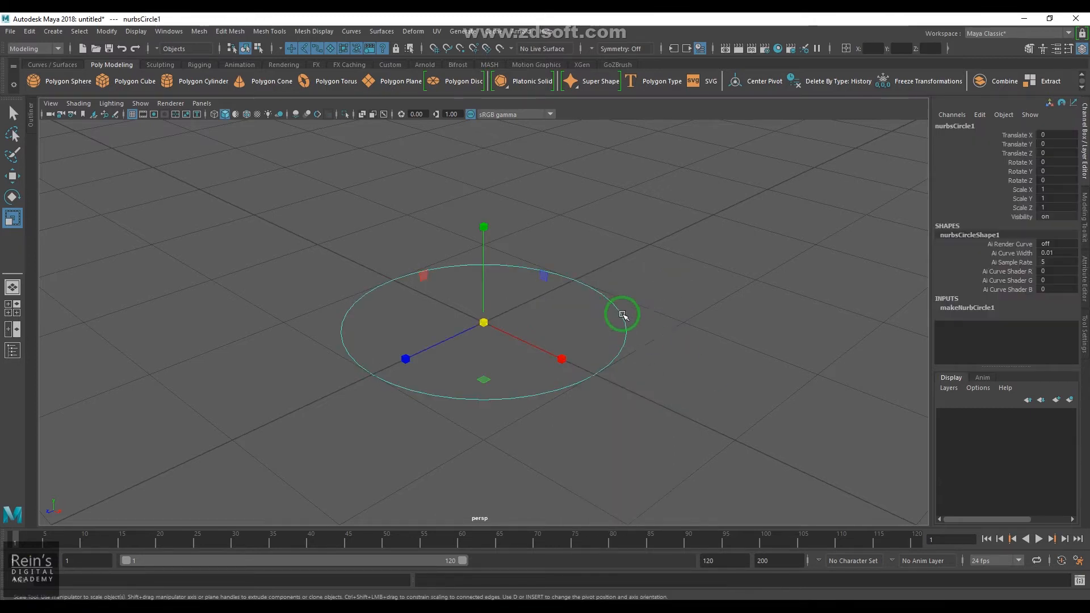
Show the circle's control vertices, try moving the one on the X axis inward along X, and undo the move
right_click(623, 313)
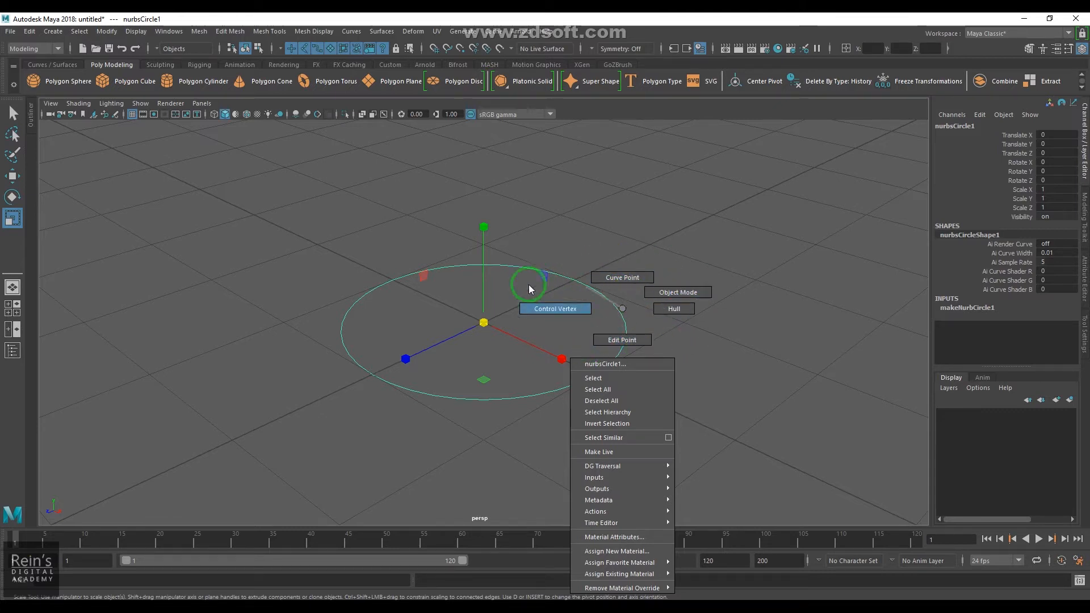
left_click(549, 311)
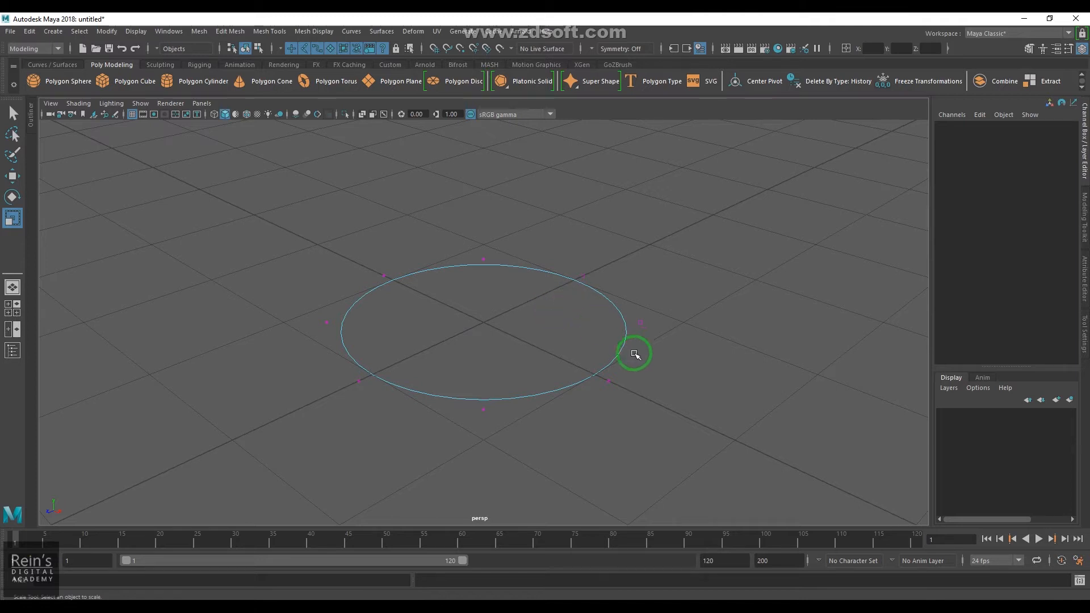
left_click_drag(591, 371, 566, 403)
key("w")
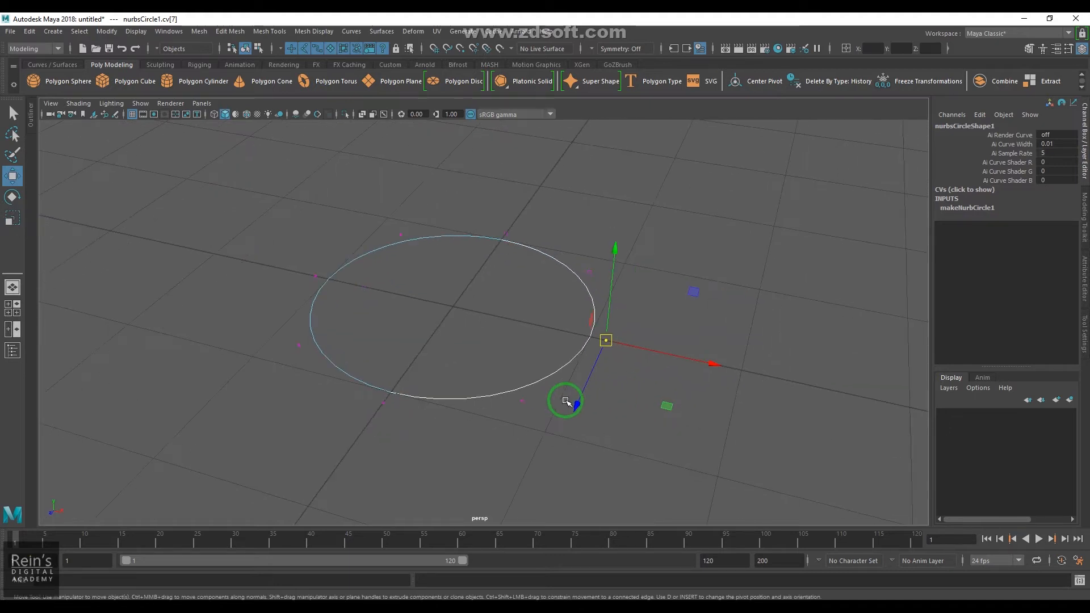
left_click(596, 335)
left_click_drag(600, 330, 633, 370)
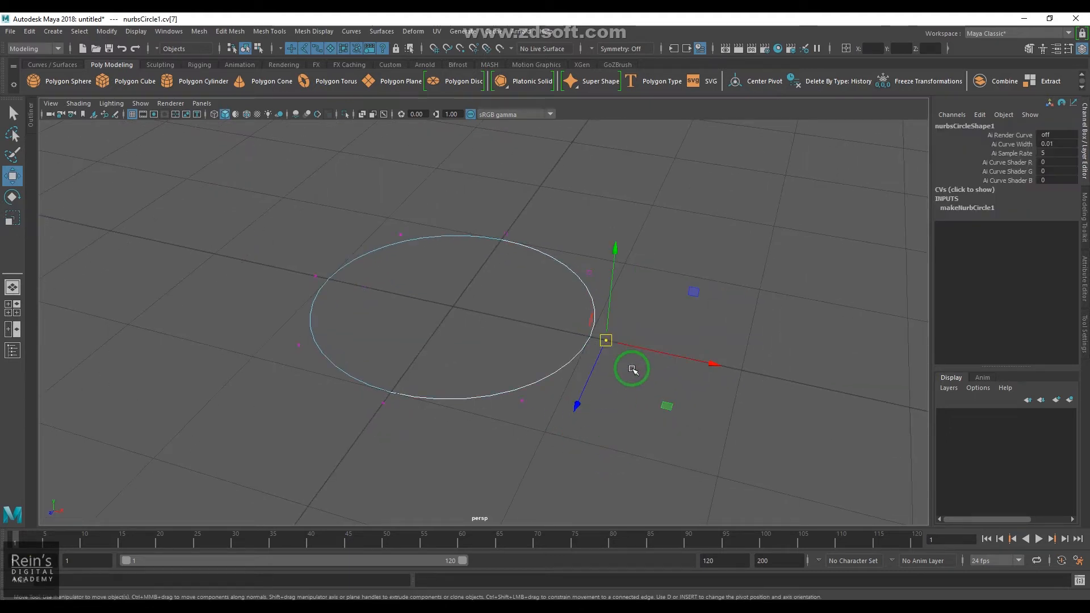
left_click_drag(708, 362, 549, 311)
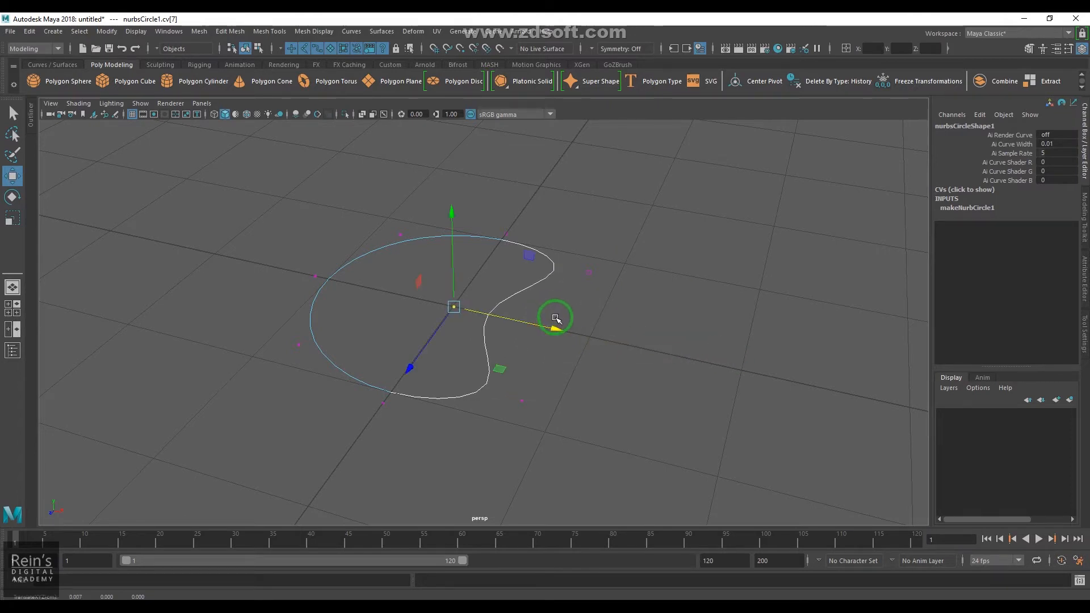
key("ctrl+z")
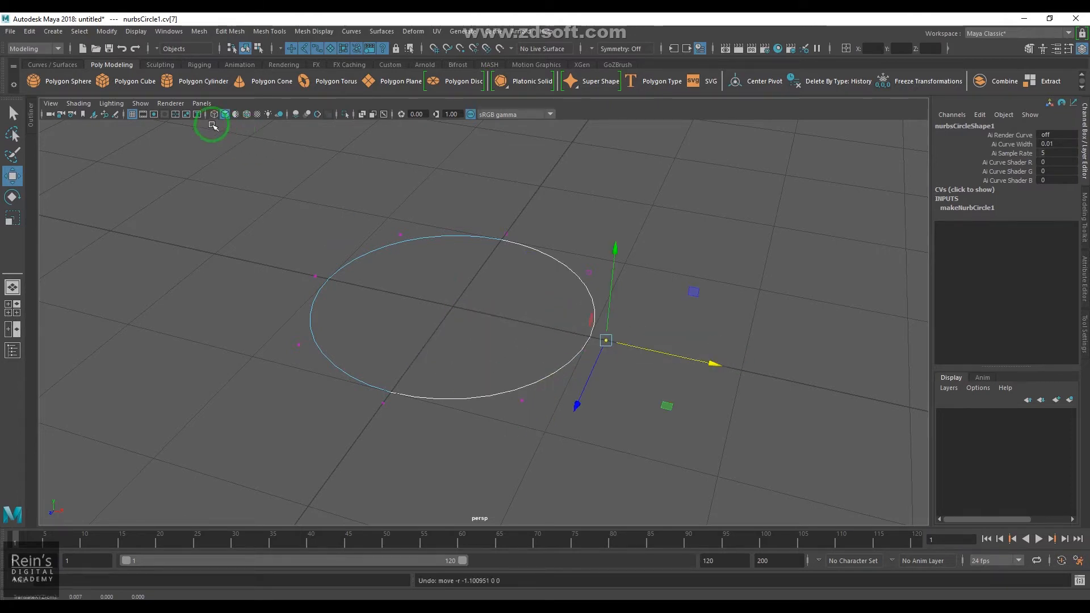
Hide the viewport grid and switch the circle to Hull component mode
left_click(131, 115)
left_click(657, 460)
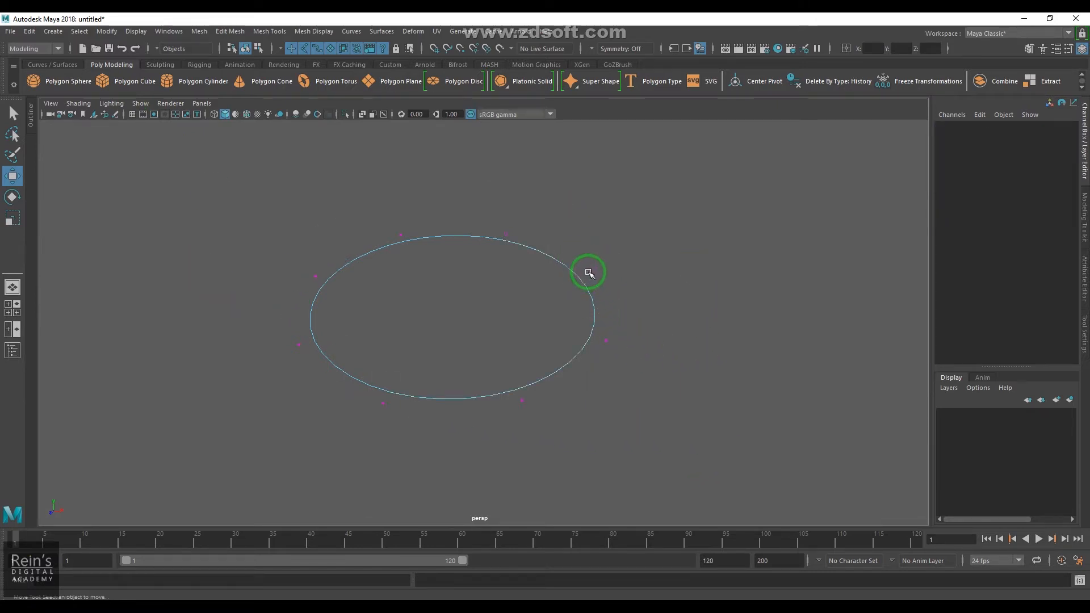
scroll(625, 363, "up", 3)
right_click(617, 292)
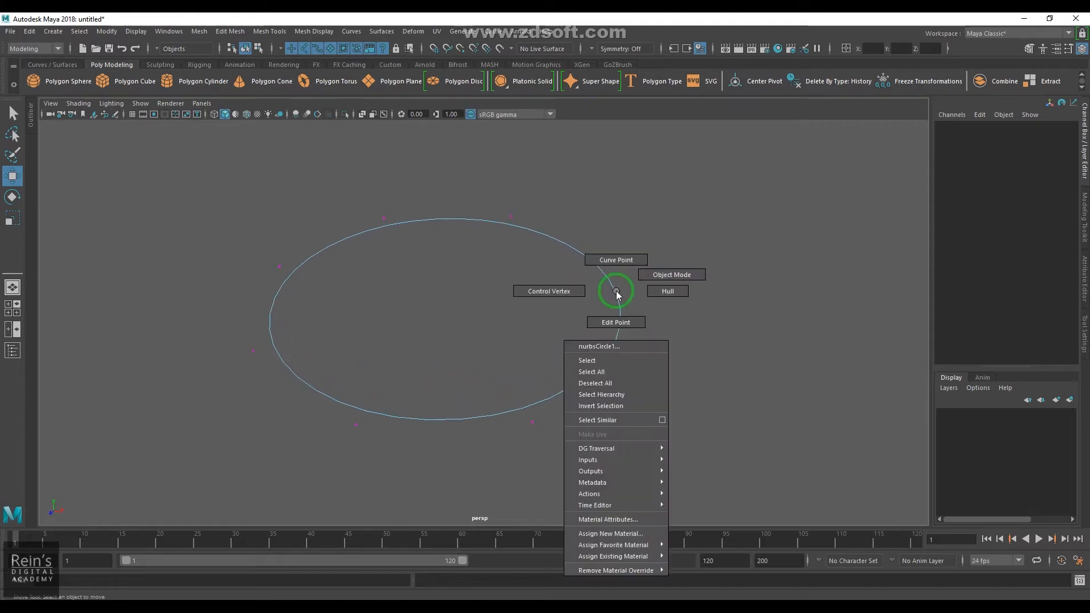
right_click_drag(617, 292, 679, 288)
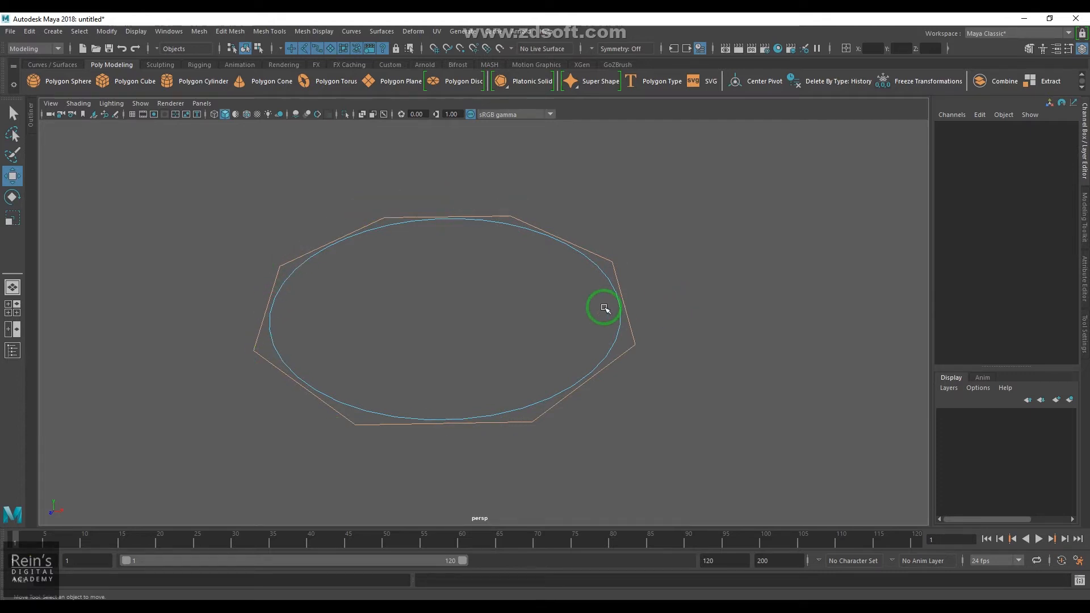
Select the circle's entire hull, try scaling, rotating and moving it, and undo each transform
left_click_drag(524, 334, 609, 401)
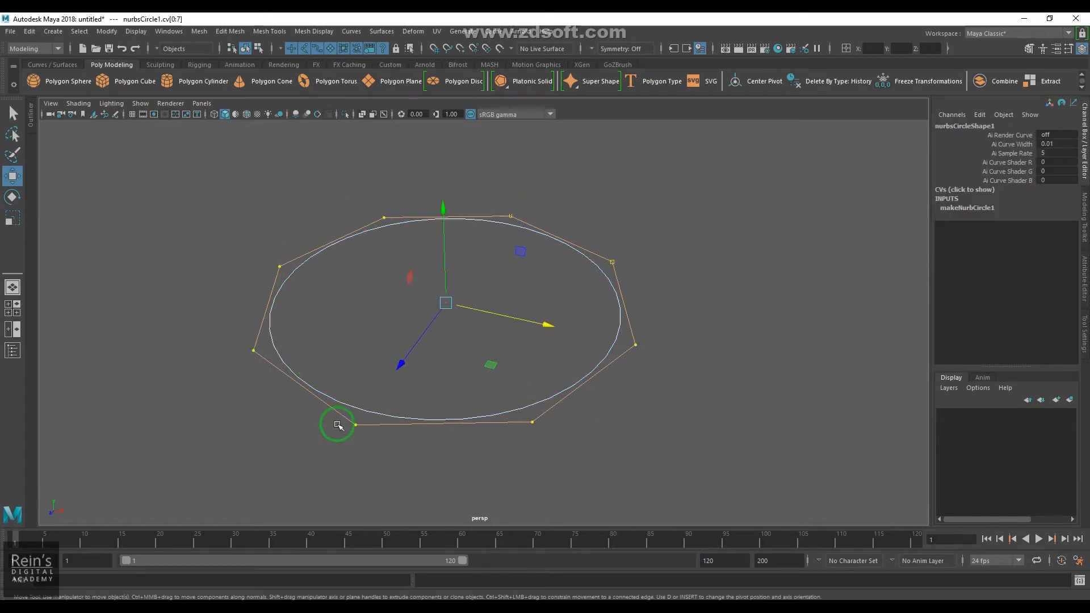
key("r")
left_click_drag(449, 304, 569, 304)
key("ctrl+z")
key("e")
mouse_move(430, 307)
left_mouse_down()
mouse_move(390, 348)
mouse_move(419, 311)
mouse_move(485, 342)
mouse_move(449, 312)
left_mouse_up()
key("ctrl+z")
key("r")
key("w")
key("ctrl+z")
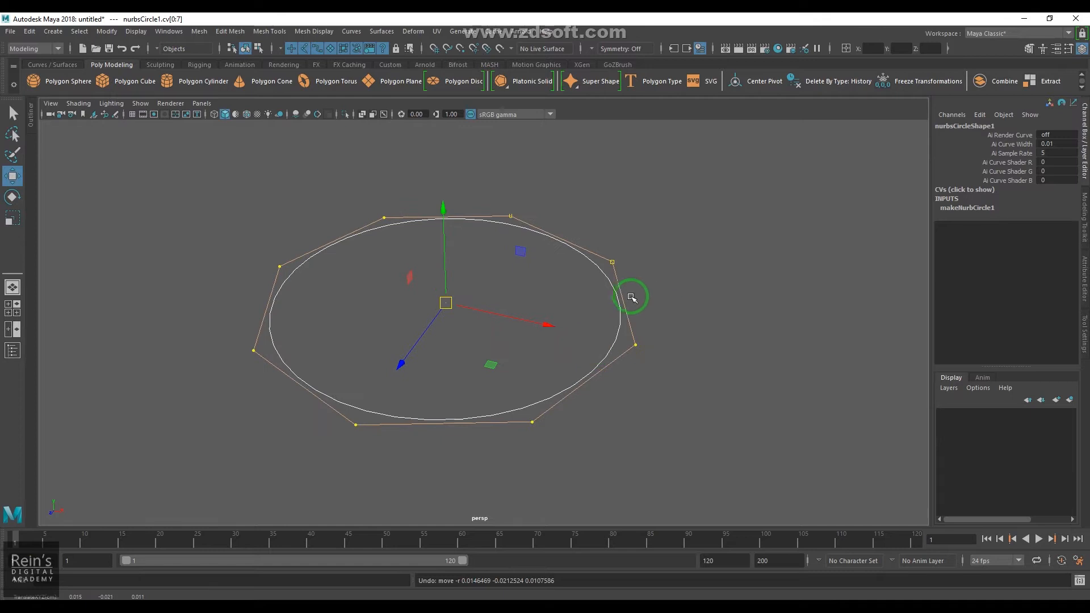
Switch the circle to Control Vertex mode, try moving single vertices, and undo the moves
right_click(622, 288)
left_click(692, 382)
left_click_drag(621, 317, 535, 372)
key("ctrl+z")
left_click(607, 263)
key("ctrl+z")
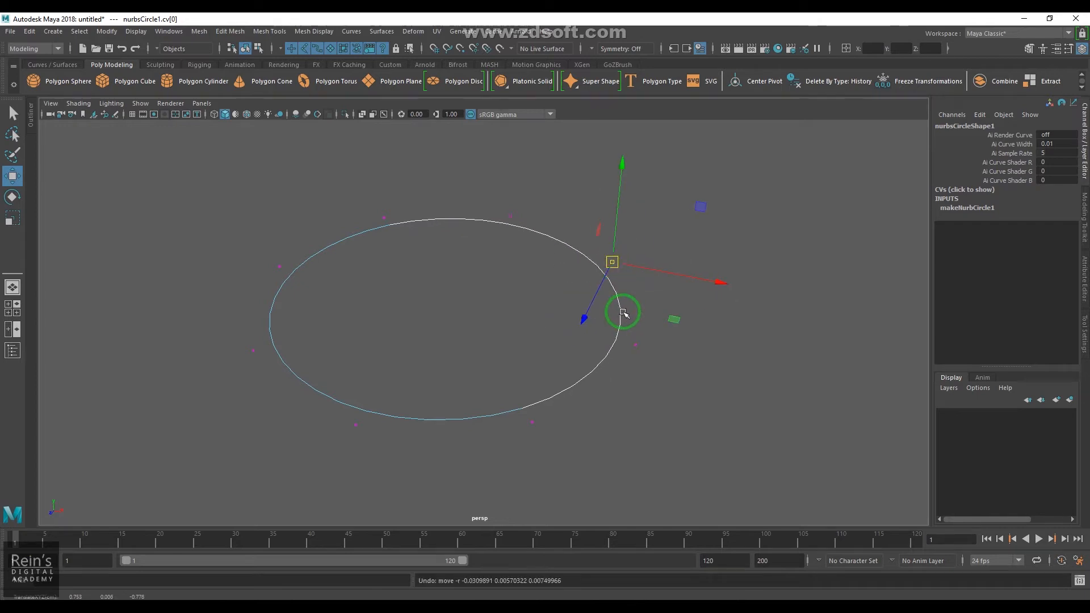
Switch the circle back to Hull mode and select its whole hull
right_click(623, 311)
left_click(677, 311)
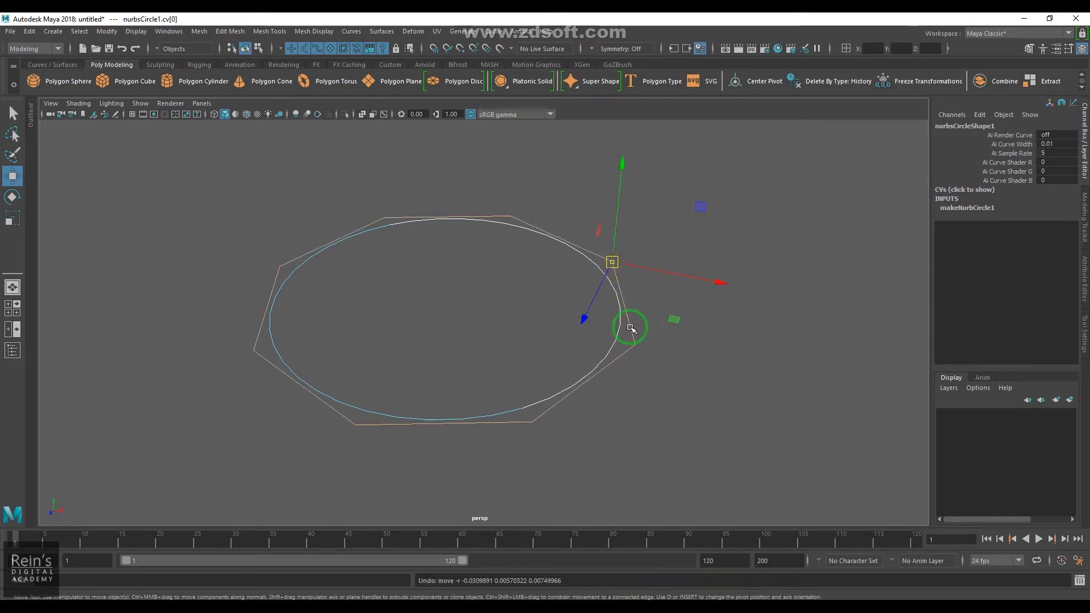
left_click(621, 357)
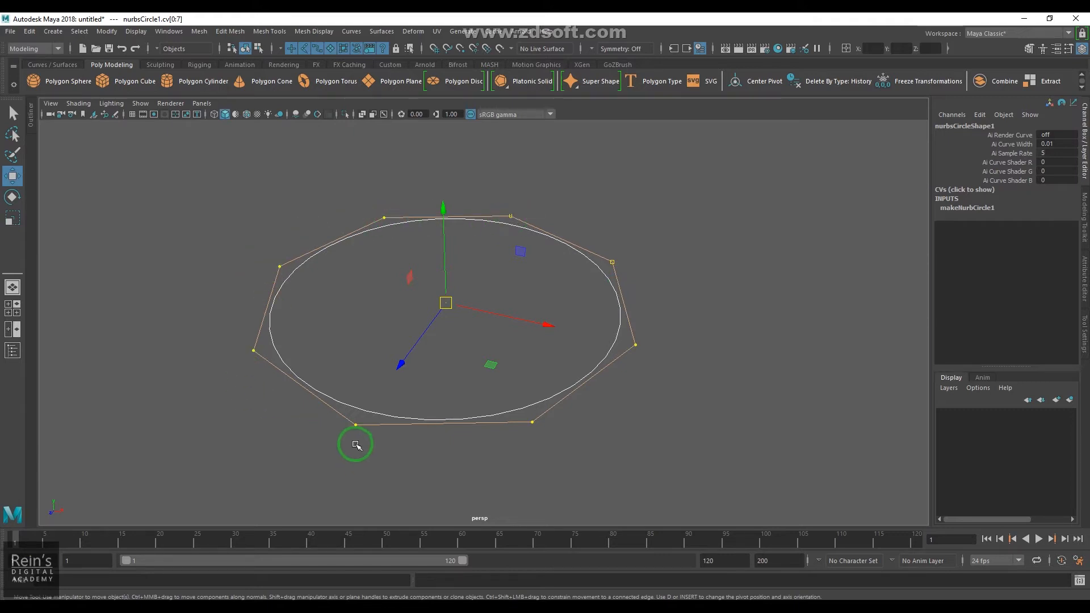
Return to Control Vertex mode, try moving individual vertices on the circle's near side, and undo the moves
right_click_drag(603, 356, 535, 333)
left_click(647, 358)
left_click(542, 442)
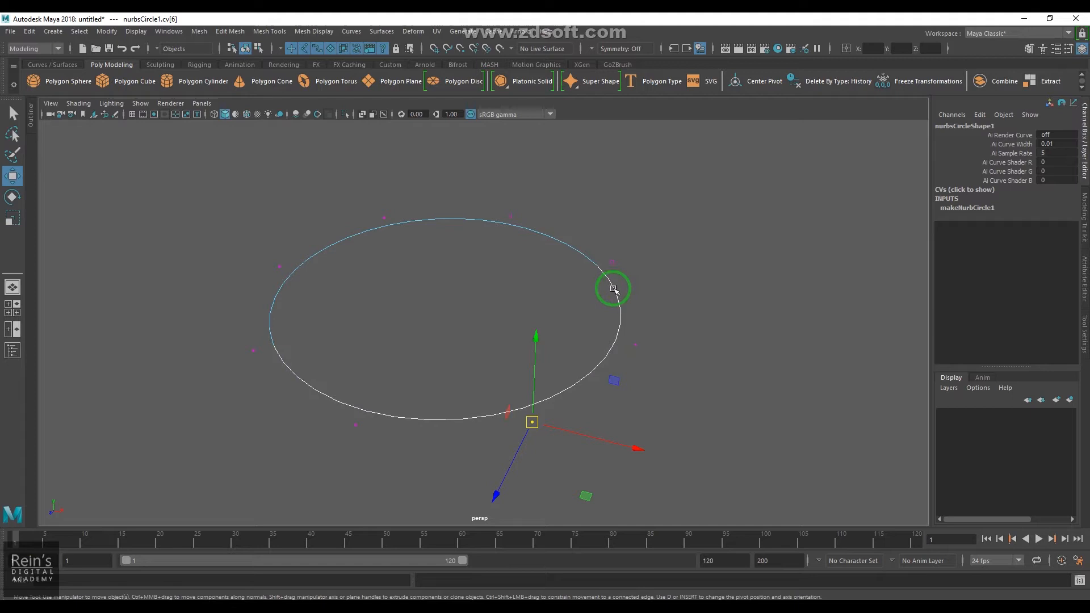
right_click_drag(614, 291, 542, 292)
left_click_drag(309, 389, 453, 328)
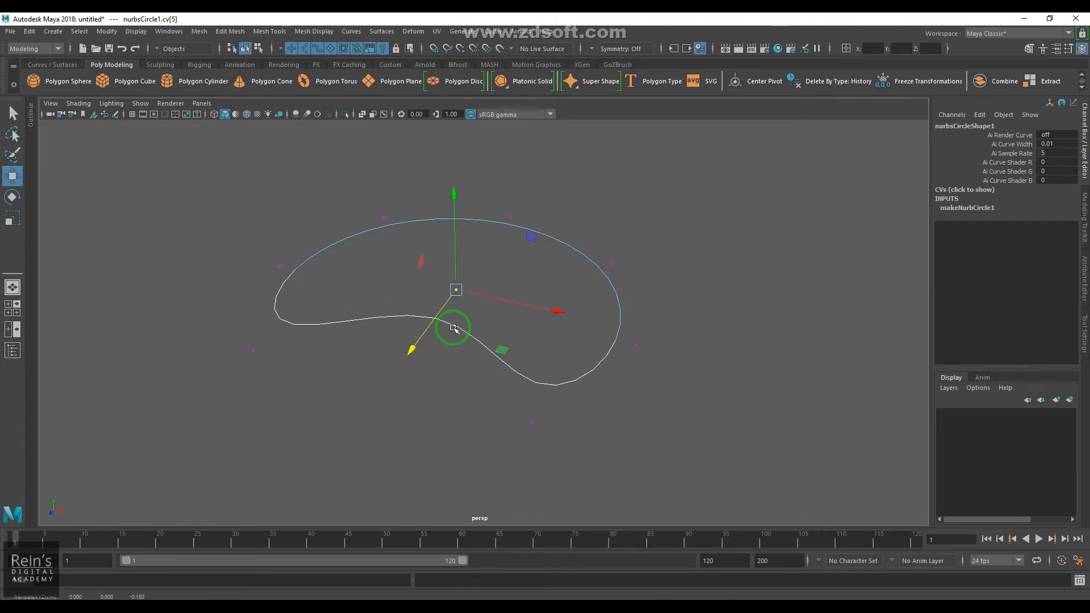
key("ctrl+z")
left_click_drag(496, 393, 602, 437)
key("ctrl+z")
Select two neighbouring control vertices on the circle, try rotating and scaling them, and undo both transforms
left_click_drag(490, 292, 727, 476)
key("e")
left_click_drag(567, 355, 560, 423)
key("ctrl+z")
key("r")
left_click_drag(589, 386, 535, 433)
key("ctrl+z")
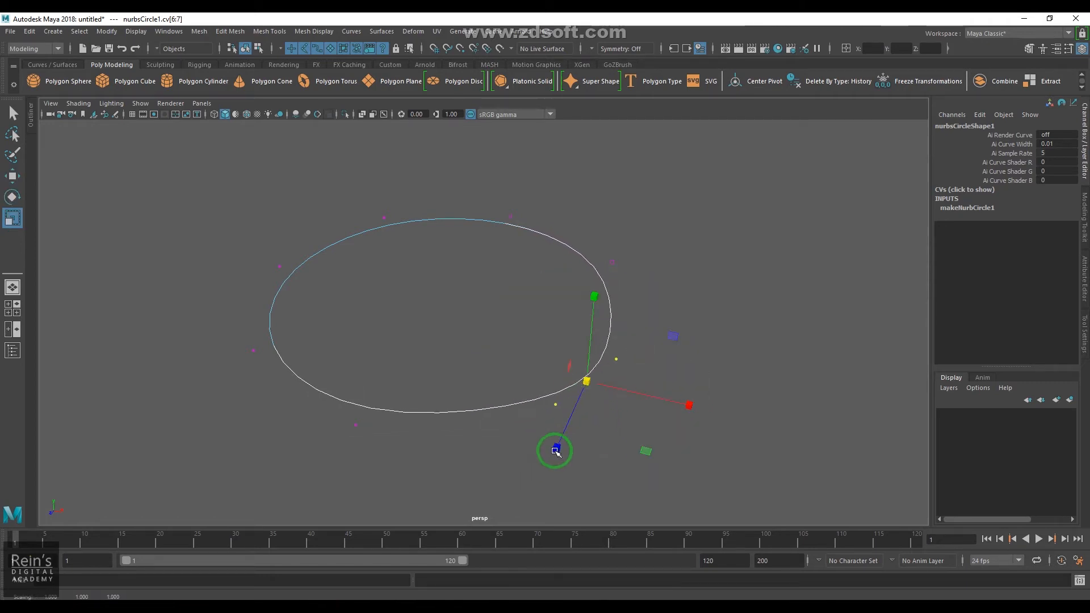
Switch the circle to Edit Point mode, try moving one edit point along X, and undo the move
right_click(594, 265)
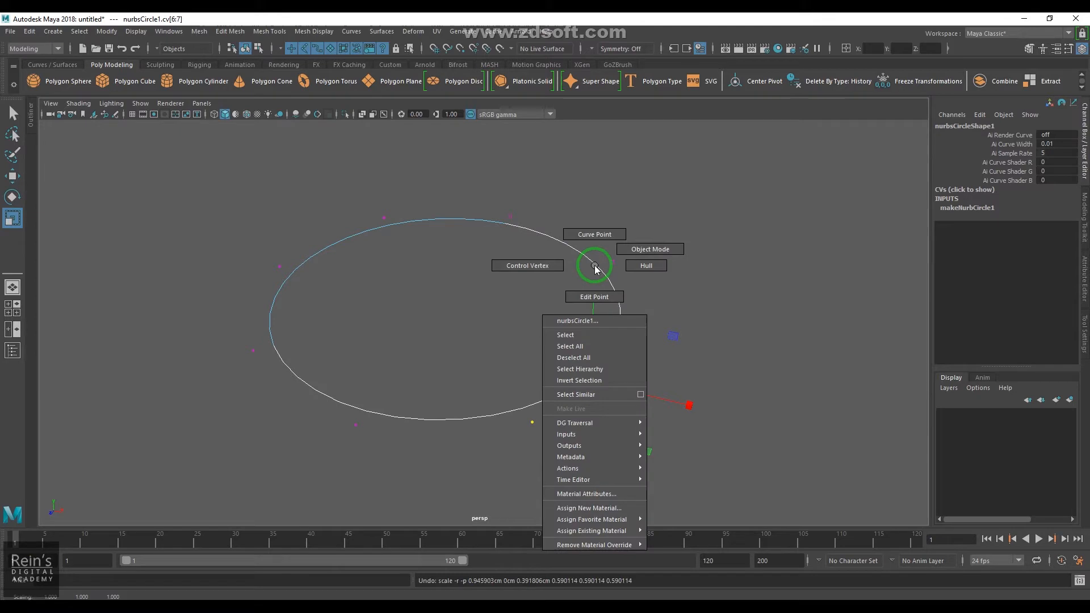
right_click_drag(594, 265, 599, 297)
left_click(572, 316)
left_click(615, 341)
key("w")
left_click_drag(709, 367, 742, 372)
key("ctrl+z")
Select two neighbouring edit points on the circle, try moving, rotating and scaling them, and undo the transforms
left_click_drag(490, 312, 742, 474)
left_click_drag(650, 441, 632, 415)
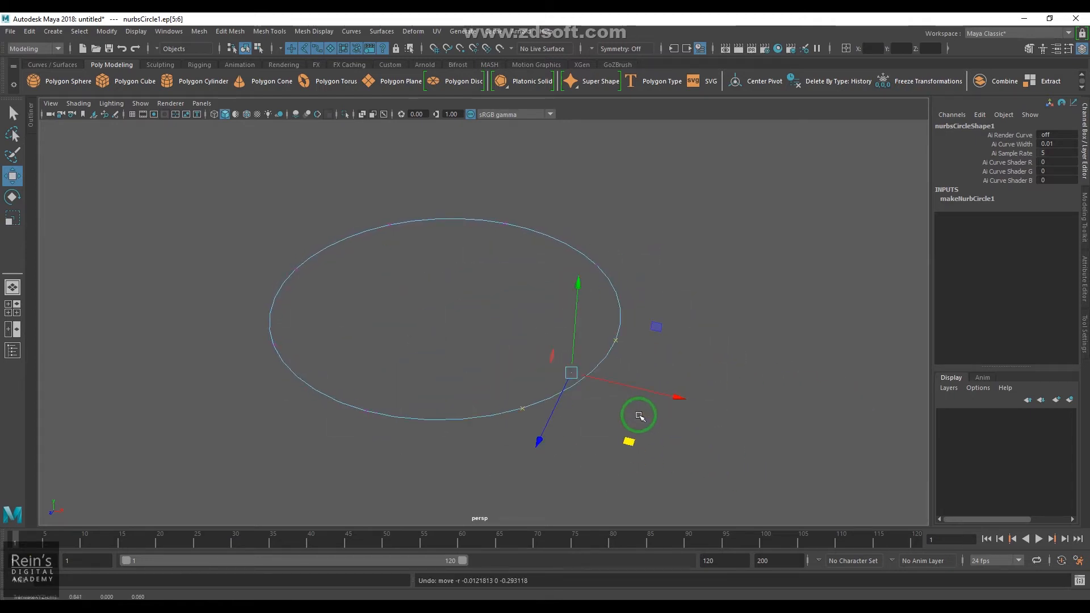
key("e")
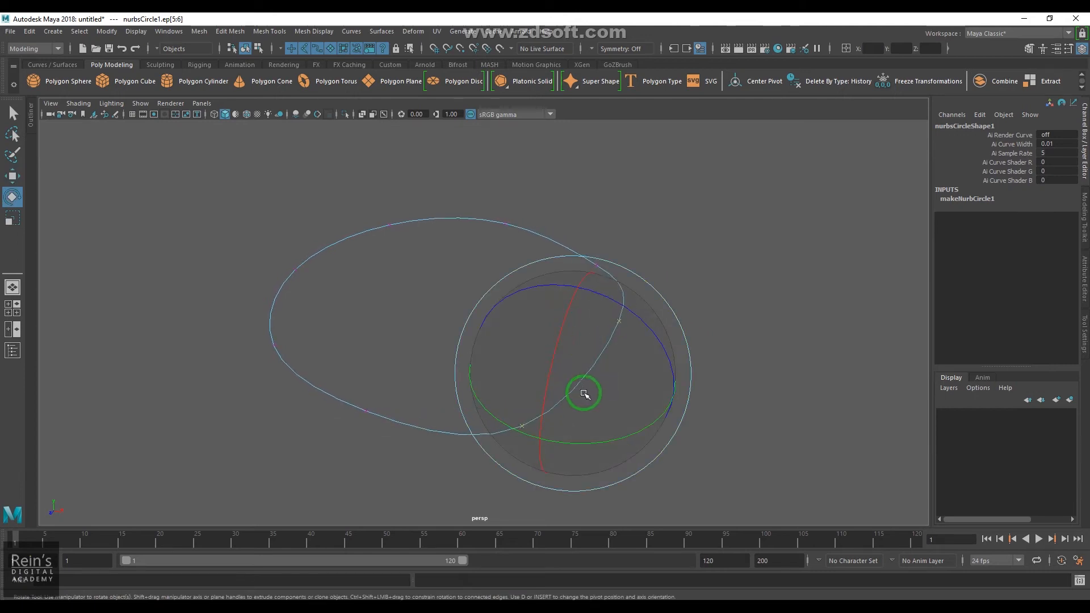
key("ctrl+z")
key("r")
left_click_drag(571, 369, 680, 396)
key("ctrl+z")
Select all the edit points around the circle in Edit Point mode and activate the Select tool
left_click_drag(548, 368, 573, 364, "alt")
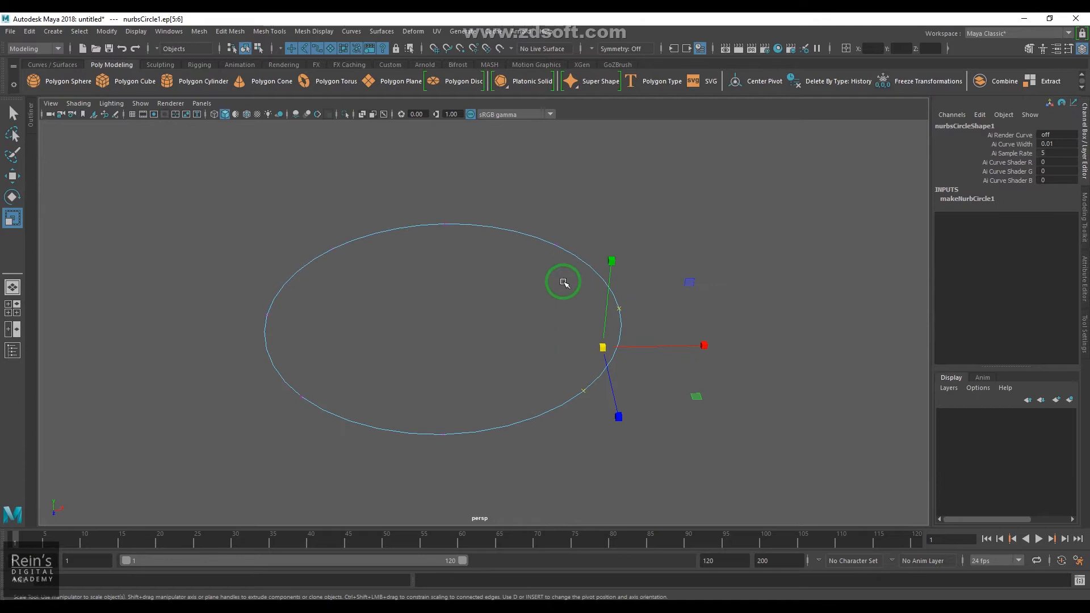
right_click(571, 253)
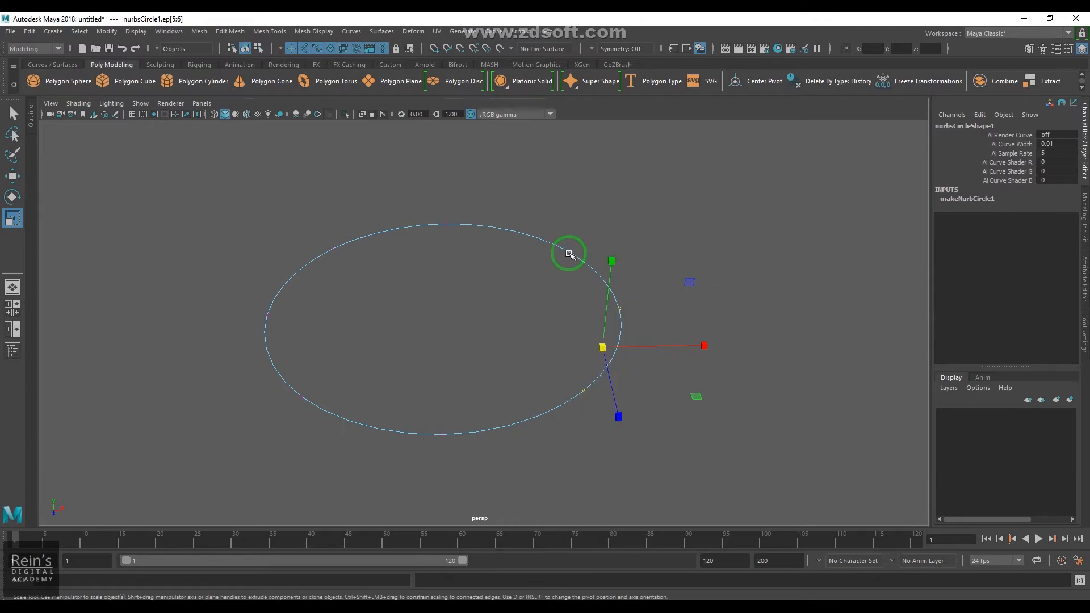
right_click(569, 253)
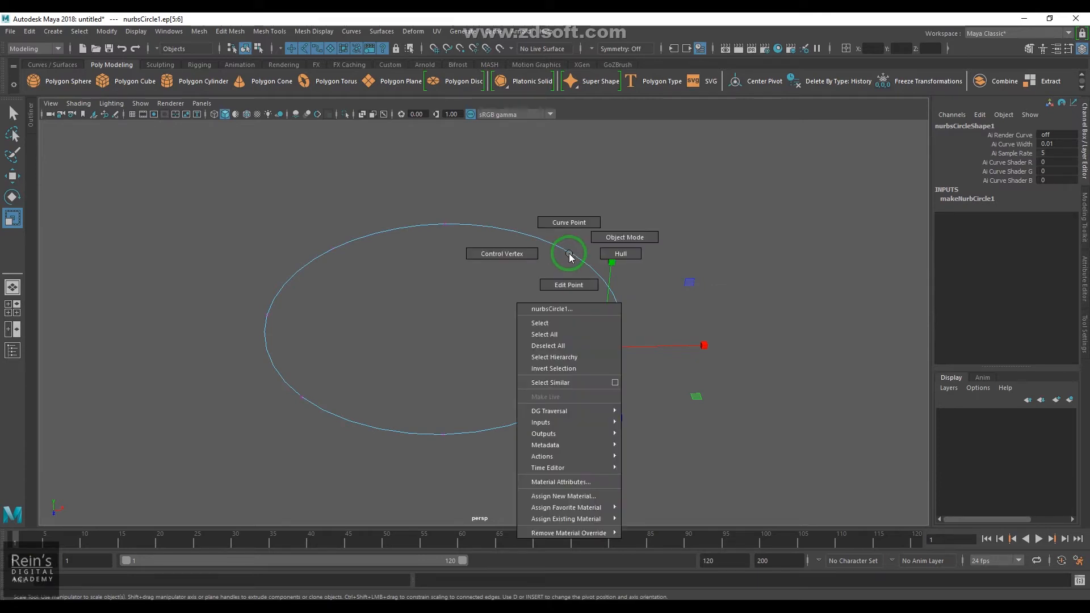
right_click_drag(569, 253, 579, 290)
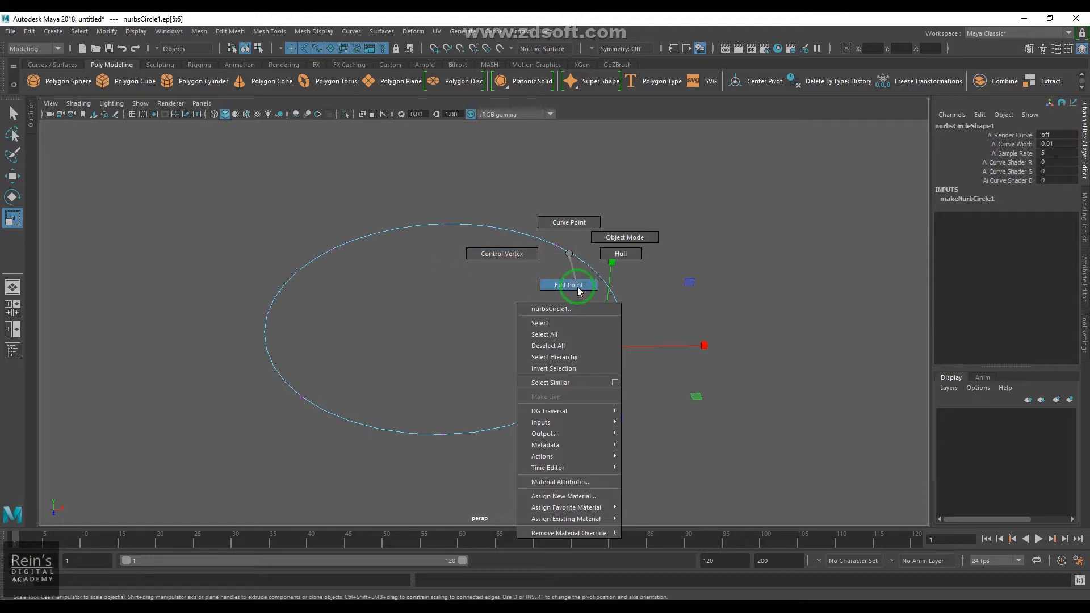
right_click_drag(579, 290, 579, 291)
mouse_move(170, 190)
left_mouse_down()
mouse_move(727, 382)
mouse_move(793, 496)
left_mouse_up()
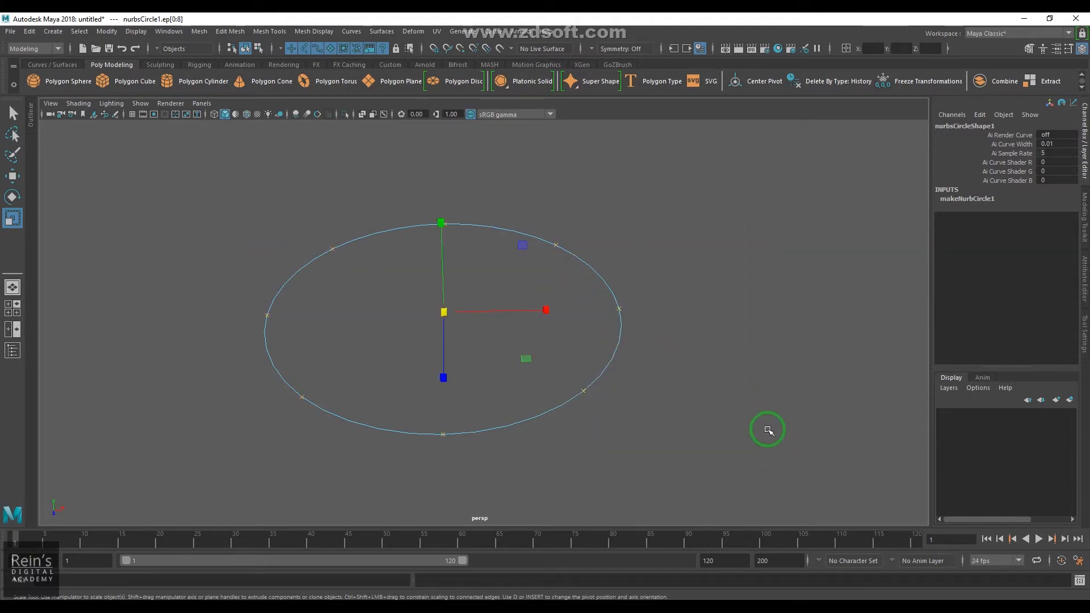
left_click_drag(620, 409, 586, 416, "alt")
key("q")
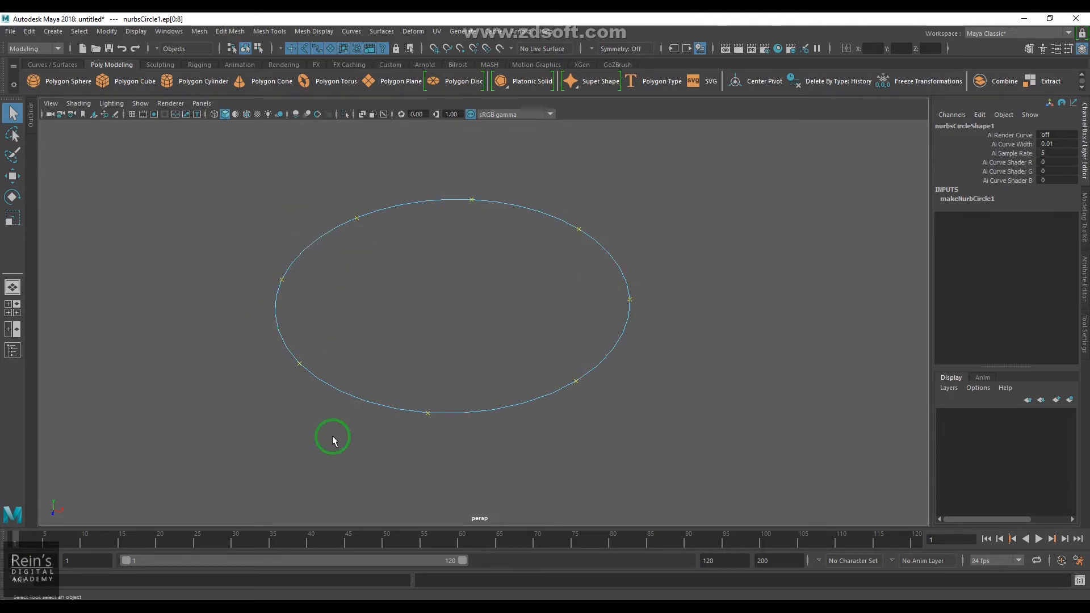
Return to Object Mode, select the circle and check its spans and degree among the curve shape's attributes
right_click_drag(509, 336, 564, 319)
left_click_drag(542, 339, 590, 463)
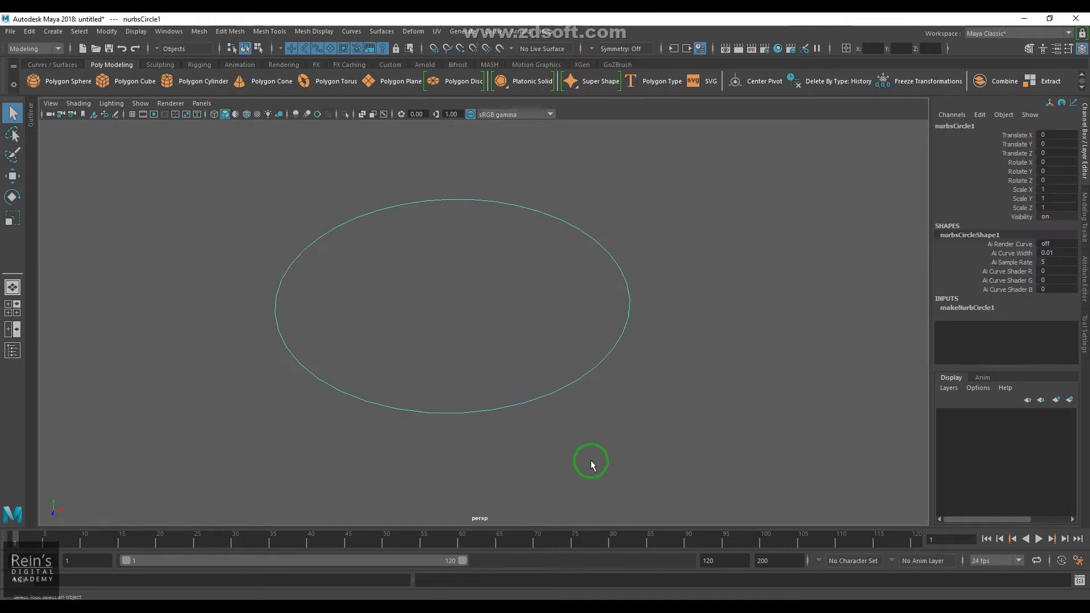
left_click(1083, 287)
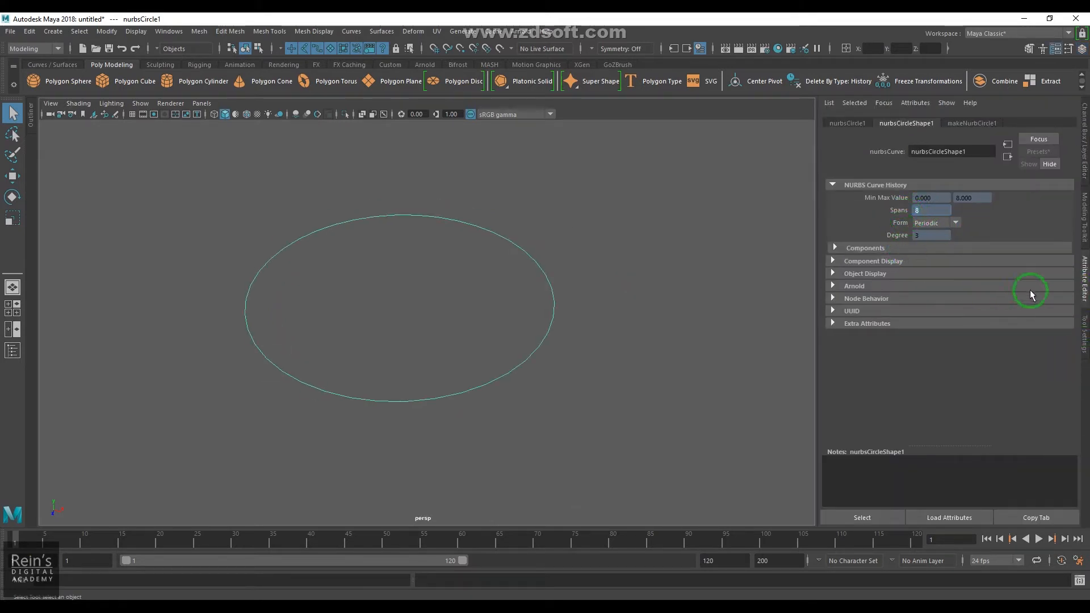
left_click(1084, 287)
Switch the circle to Curve Point mode, pick a point on its lower right, and try the Move, Rotate and Scale tools
right_click_drag(734, 288, 733, 251)
middle_click_drag(692, 317, 676, 330, "alt")
left_click(368, 425)
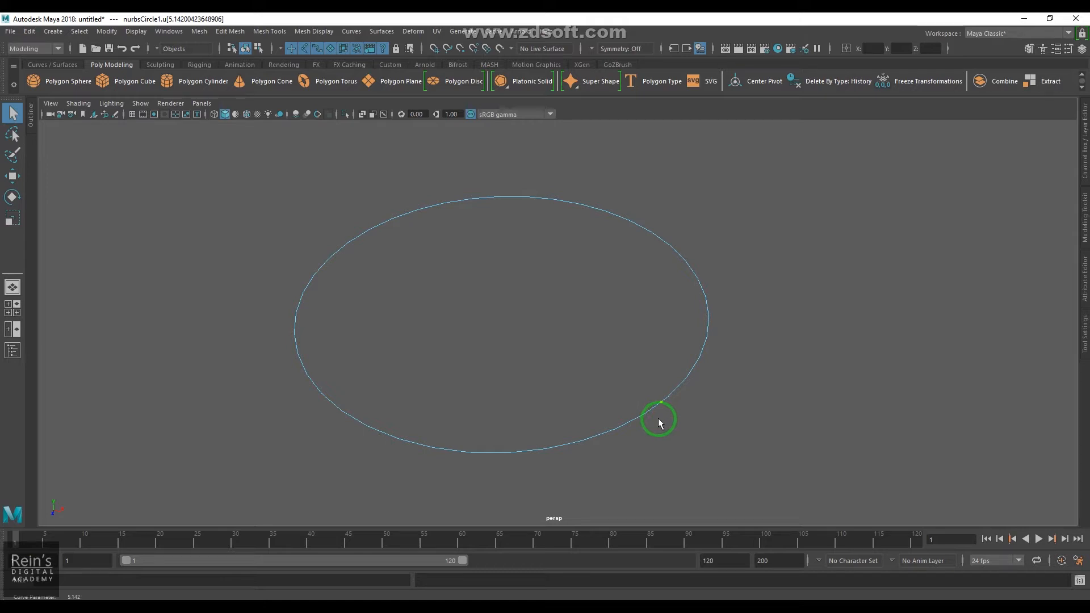
left_click(11, 181)
left_click(16, 200)
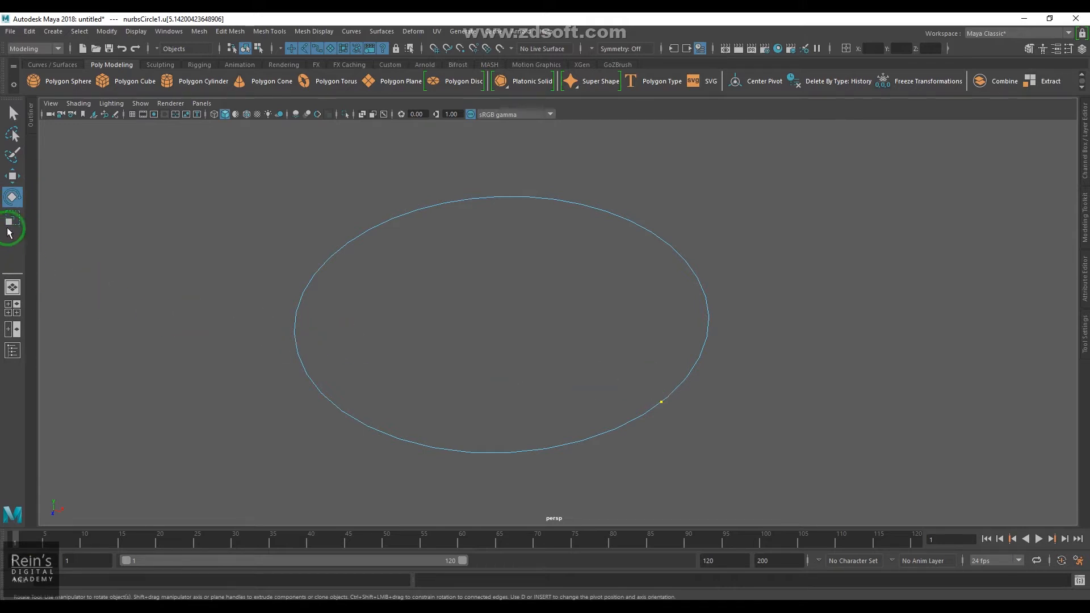
left_click(11, 220)
Add several more curve points to the selection along the lower part of the circle
left_click(399, 439, "shift")
left_click(540, 450, "shift")
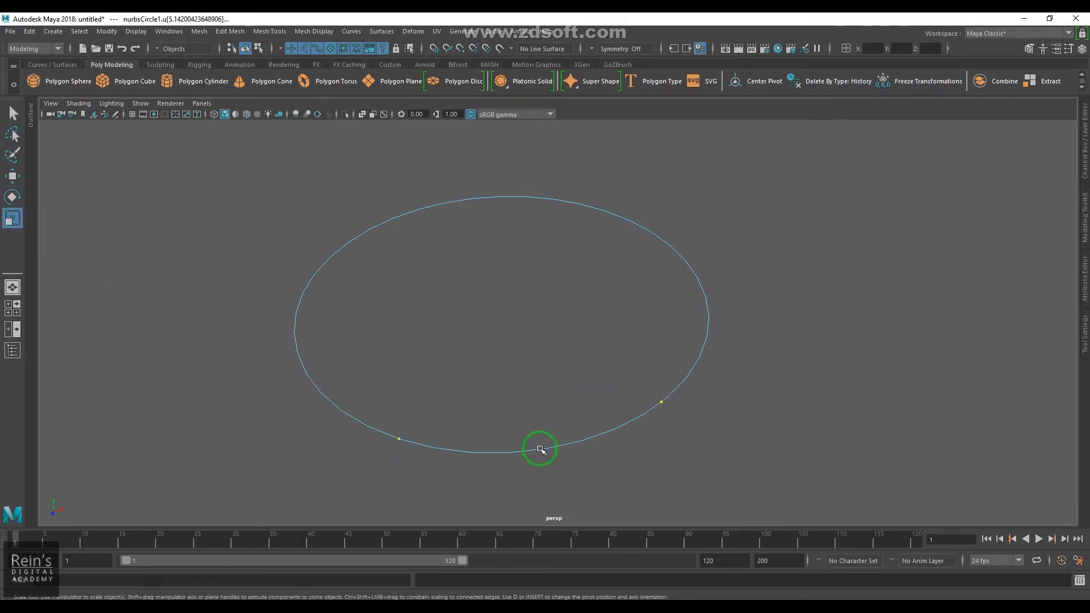
left_click(590, 437, "shift")
left_click(475, 452, "shift")
left_click(507, 452, "shift")
left_click(447, 450, "shift")
Select one curve point on the circle's lower left and one on its upper right, and detach the curve there
left_click(379, 431)
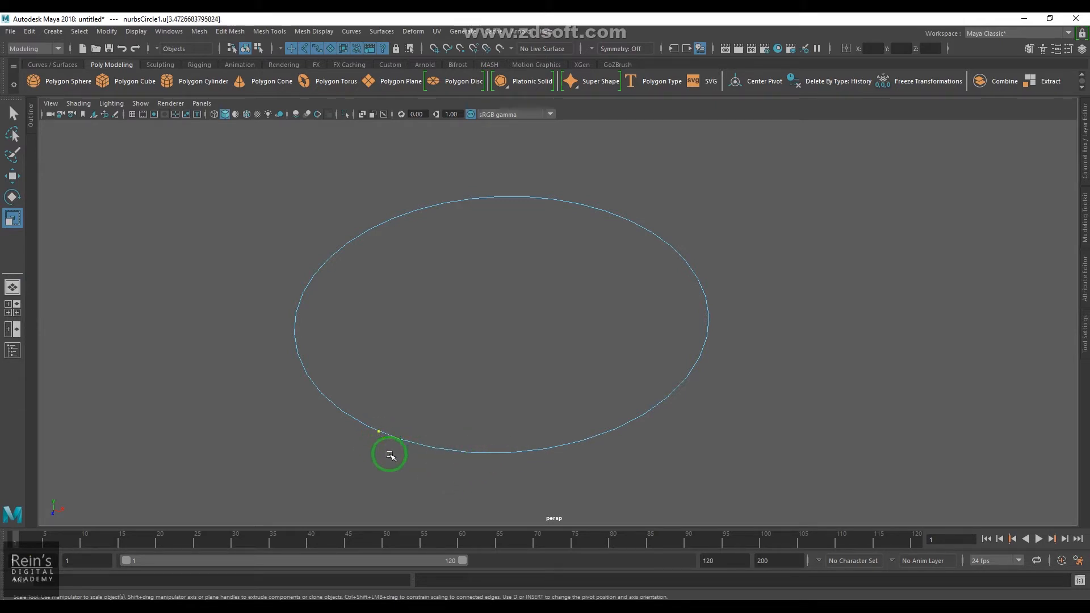
left_click(625, 218, "shift")
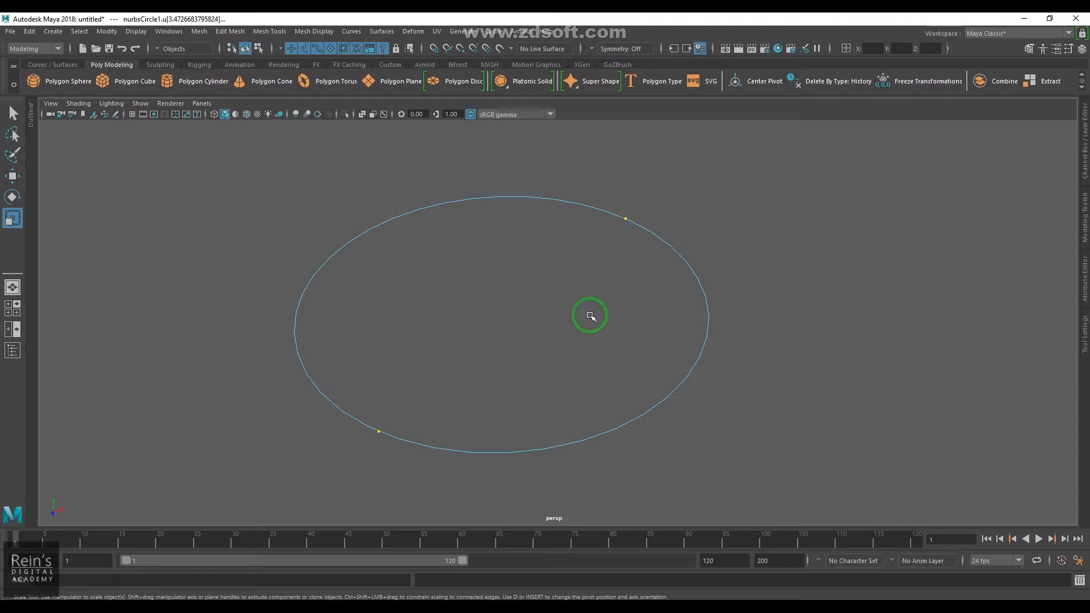
left_click(352, 31)
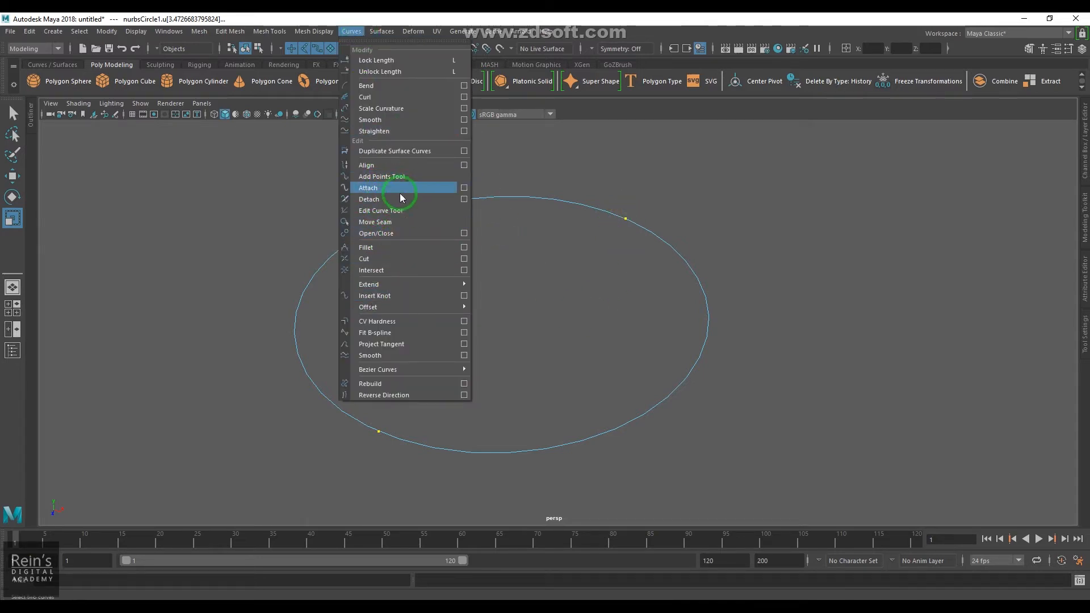
mouse_move(381, 285)
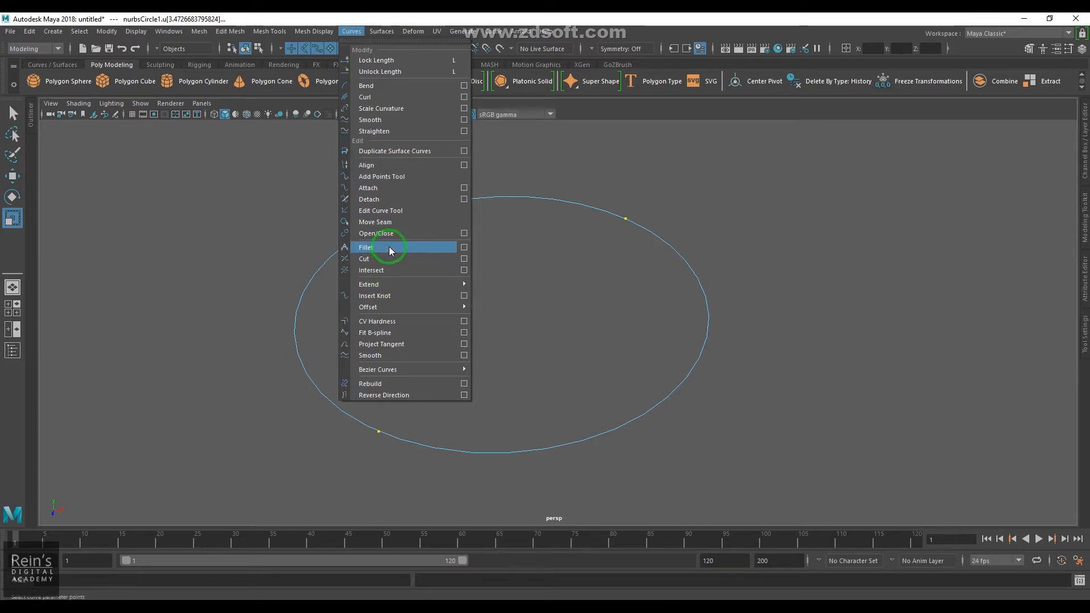
left_click(384, 197)
Try moving the detached right-hand curve segment away from the other half, and undo the move and the detach
left_click(612, 427)
key("w")
left_click_drag(503, 306, 662, 395)
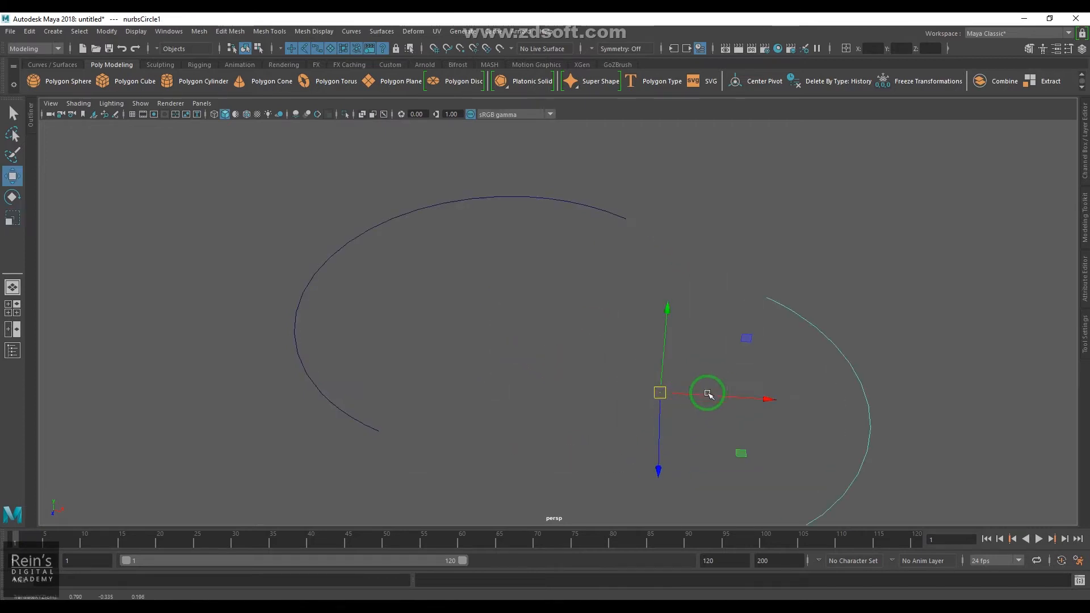
key("ctrl+z")
key("ctrl+z")
key("ctrl+z")
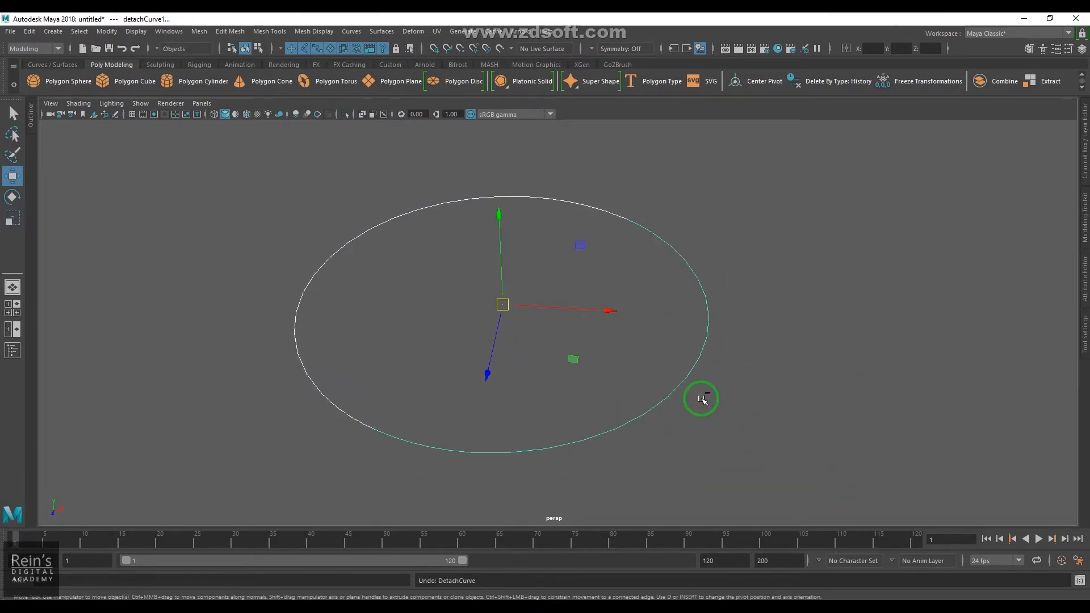
Switch the circle to Object Mode, try moving the whole curve, and undo the move
right_click(686, 375)
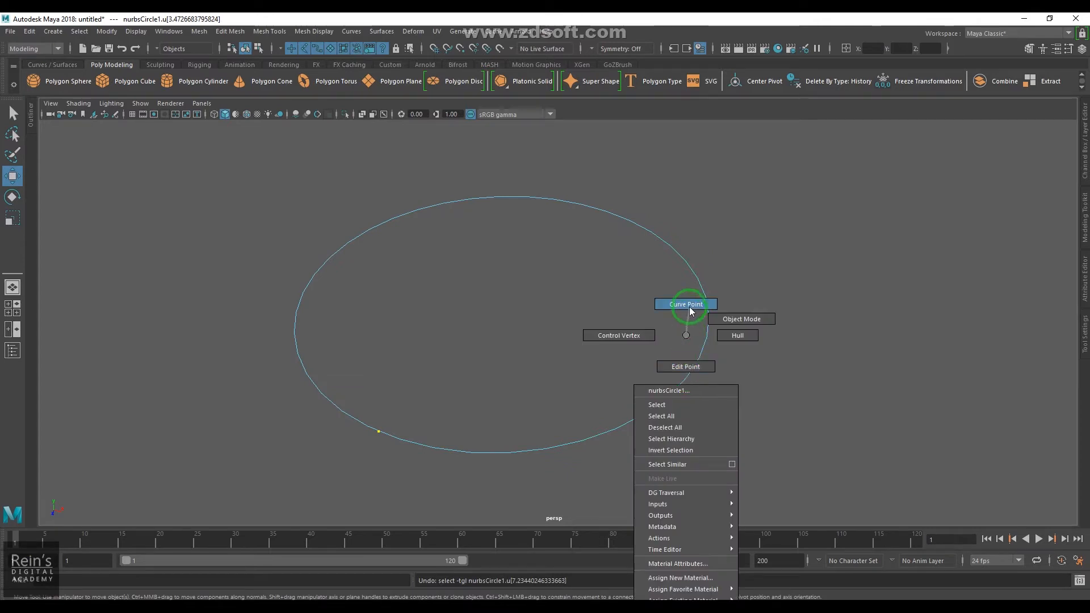
left_click(728, 318)
left_click_drag(509, 305, 537, 293)
key("ctrl+z")
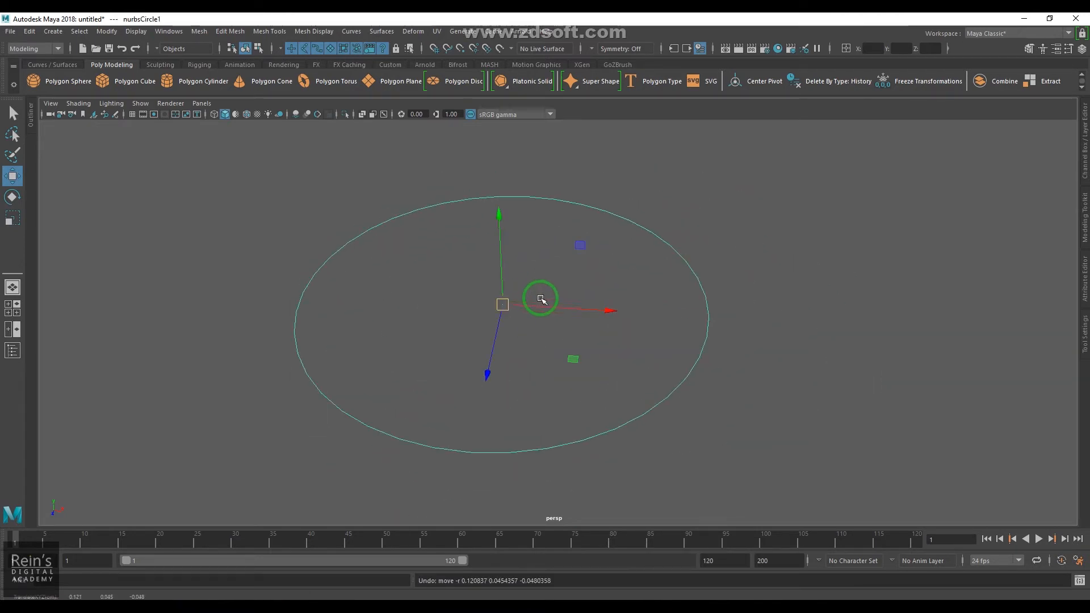
Switch the circle to Control Vertex mode, select the two leftmost control vertices and move them inward
right_click_drag(686, 262, 591, 267)
left_click_drag(250, 244, 343, 454)
left_click_drag(297, 342, 437, 300)
key("ctrl+z")
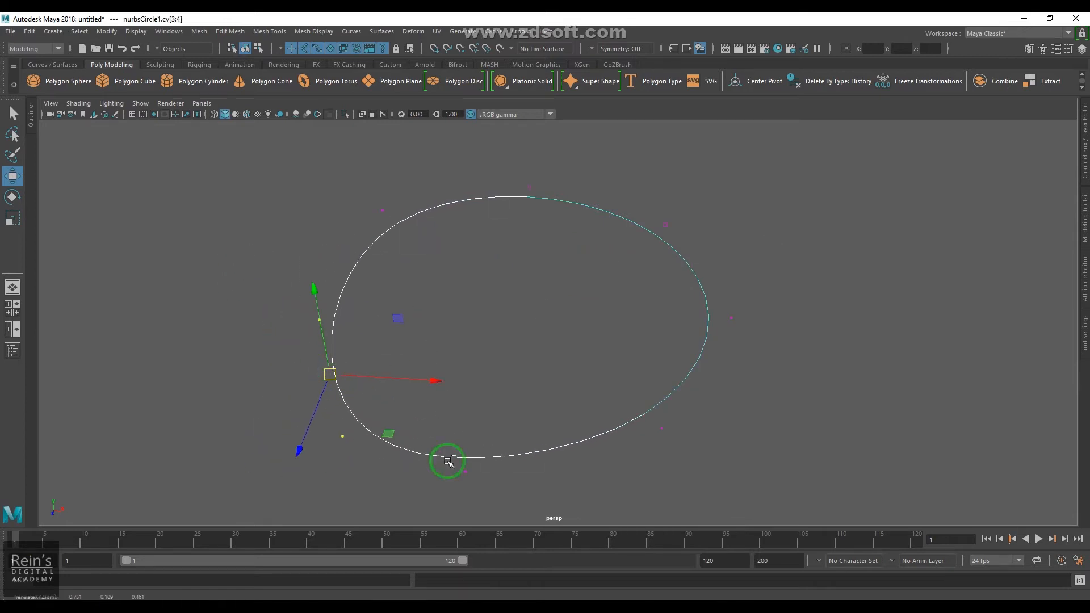
Switch the curve to Edit Point mode, select the two edit points along its lower edge and move them inward
right_click_drag(604, 335, 605, 368)
left_click_drag(375, 312, 721, 522)
left_click_drag(536, 453, 544, 391)
key("ctrl+z")
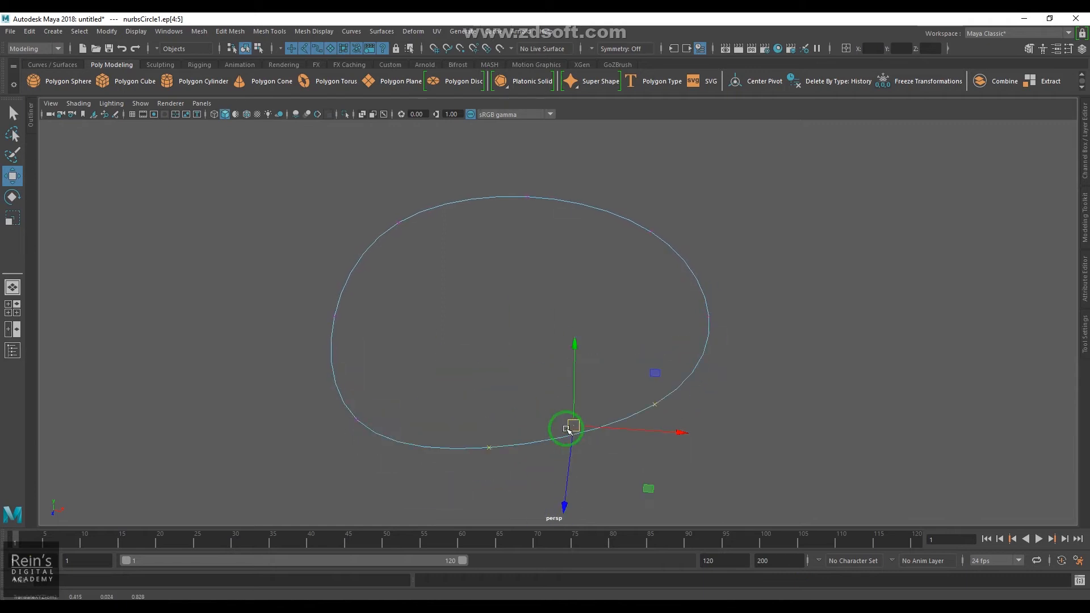
Return the deformed curve to Object Mode
right_click_drag(659, 244, 661, 245)
mouse_move(731, 212)
right_mouse_down()
mouse_move(624, 201)
mouse_move(667, 254)
mouse_move(660, 204)
mouse_move(627, 250)
mouse_move(717, 243)
mouse_move(722, 220)
right_mouse_up()
left_click_drag(694, 304, 577, 334, "alt")
right_click_drag(624, 243, 630, 241)
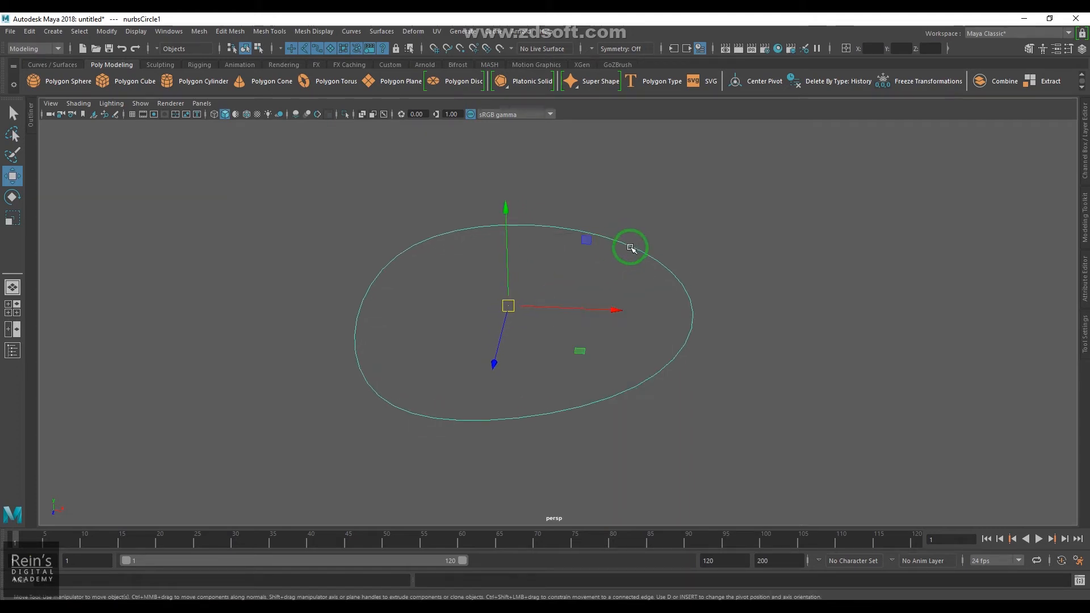
Toggle the selection mode back and forth between object type and component type, ending in object type
left_click(257, 48)
left_click(246, 48)
left_click(259, 48)
left_click(245, 48)
left_click(257, 49)
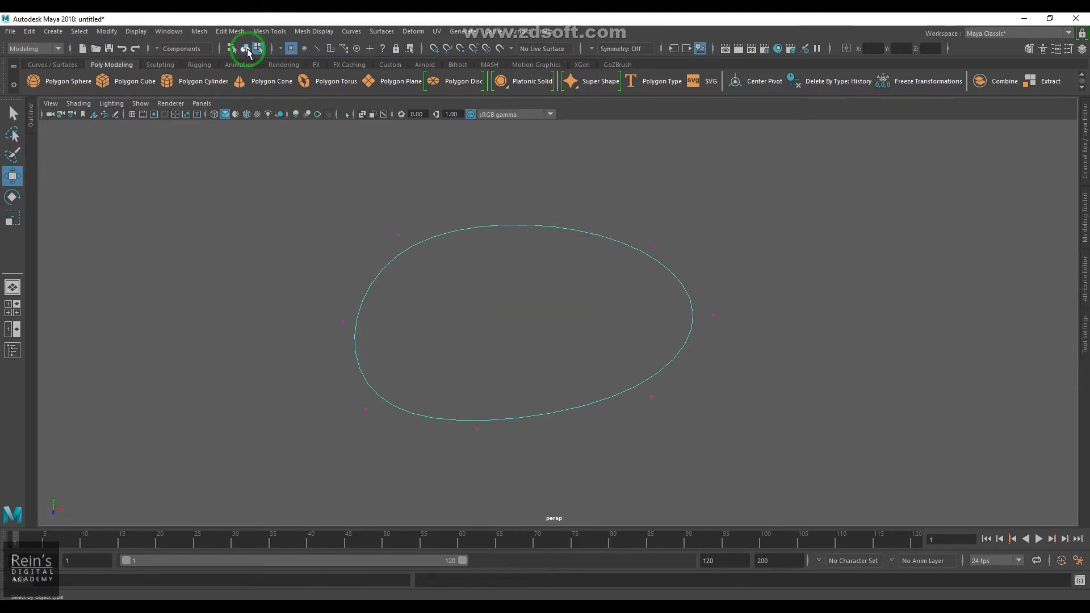
left_click(245, 48)
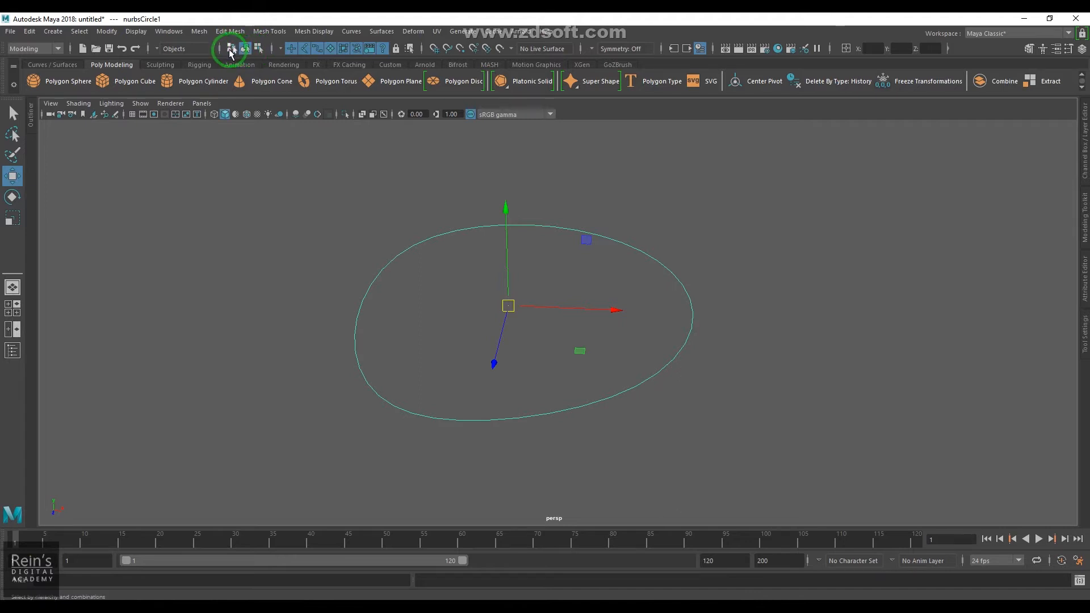
left_click(245, 49)
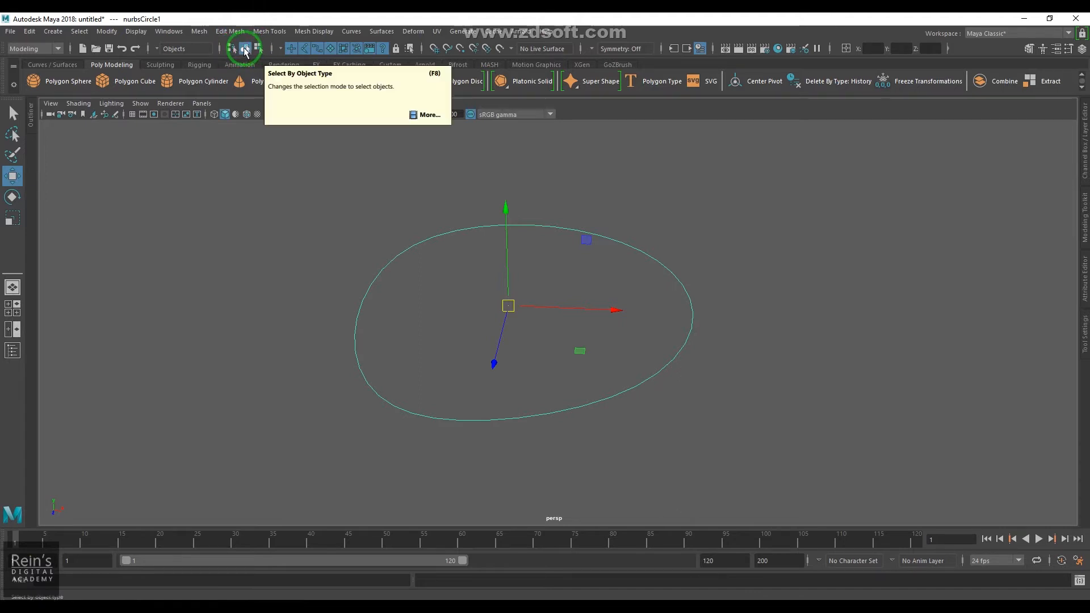
Set the selection mode to component type and select the three control vertices on the curve's right side
left_click(258, 48)
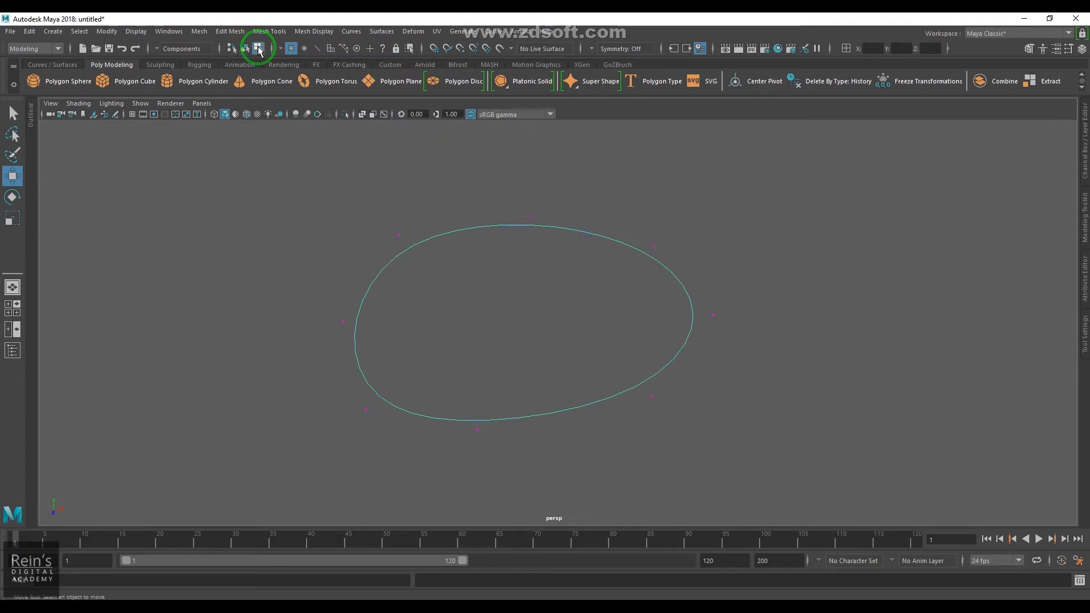
left_click(245, 49)
left_click(258, 49)
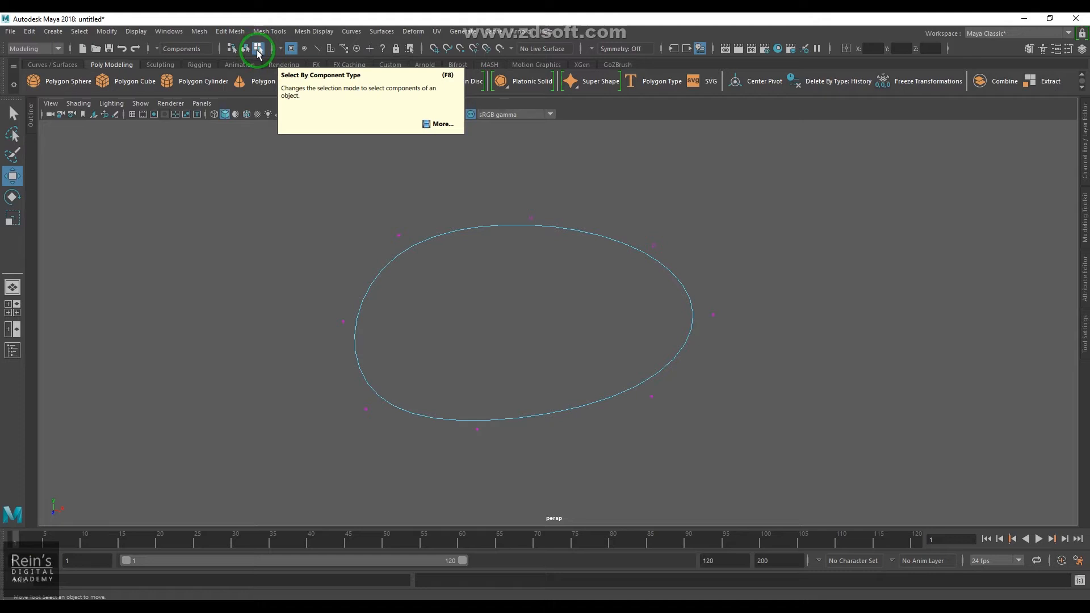
left_click_drag(566, 218, 823, 482)
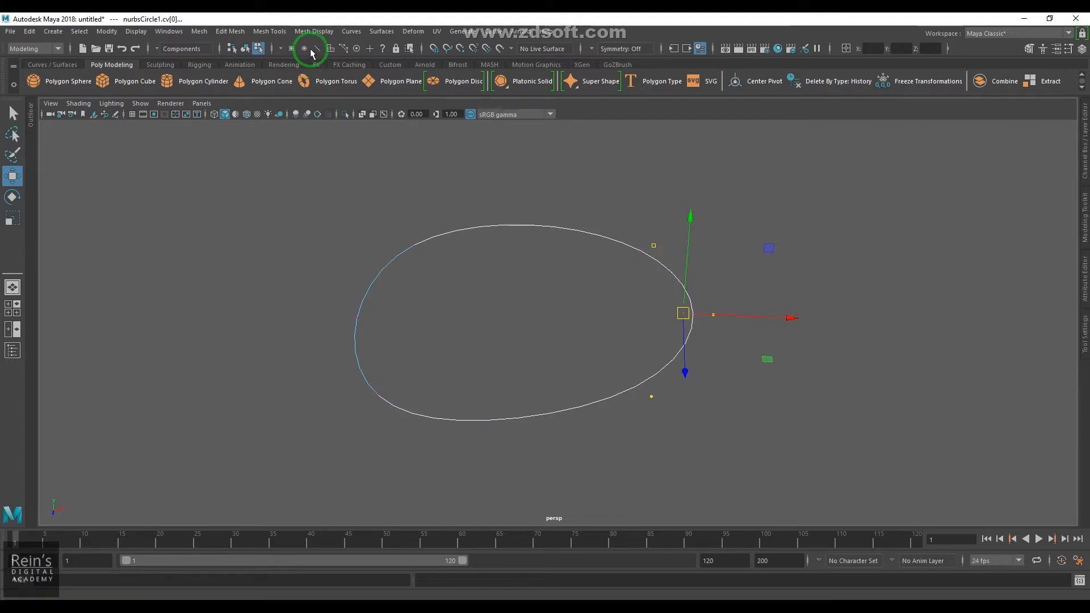
Try the hull, point and parm point component selection masks in turn, and leave them all off
left_click(346, 51)
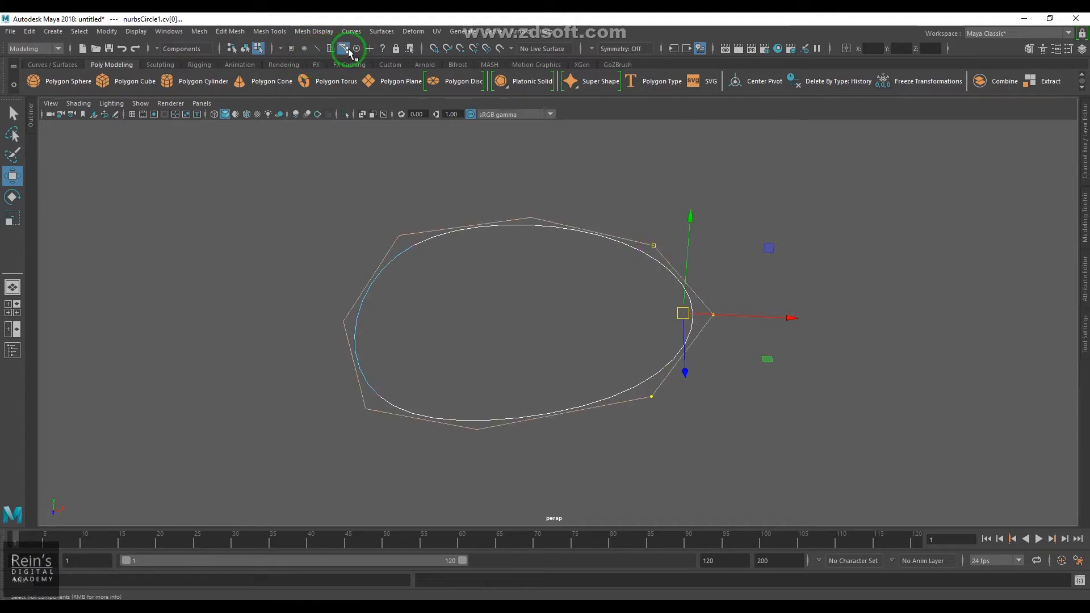
left_click(343, 50)
left_click(291, 50)
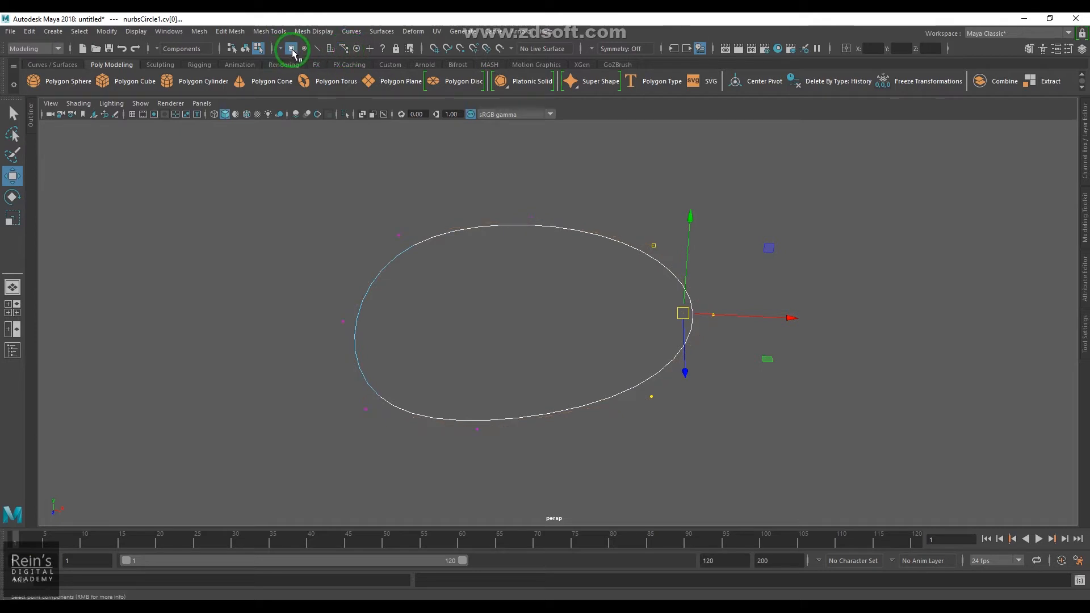
left_click(305, 49)
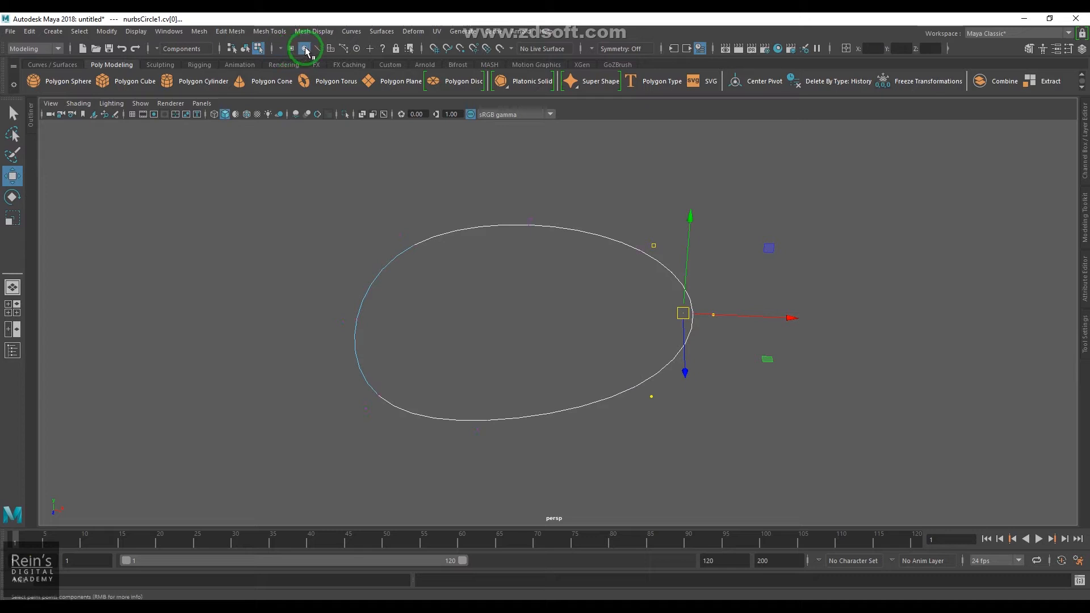
left_click(343, 50)
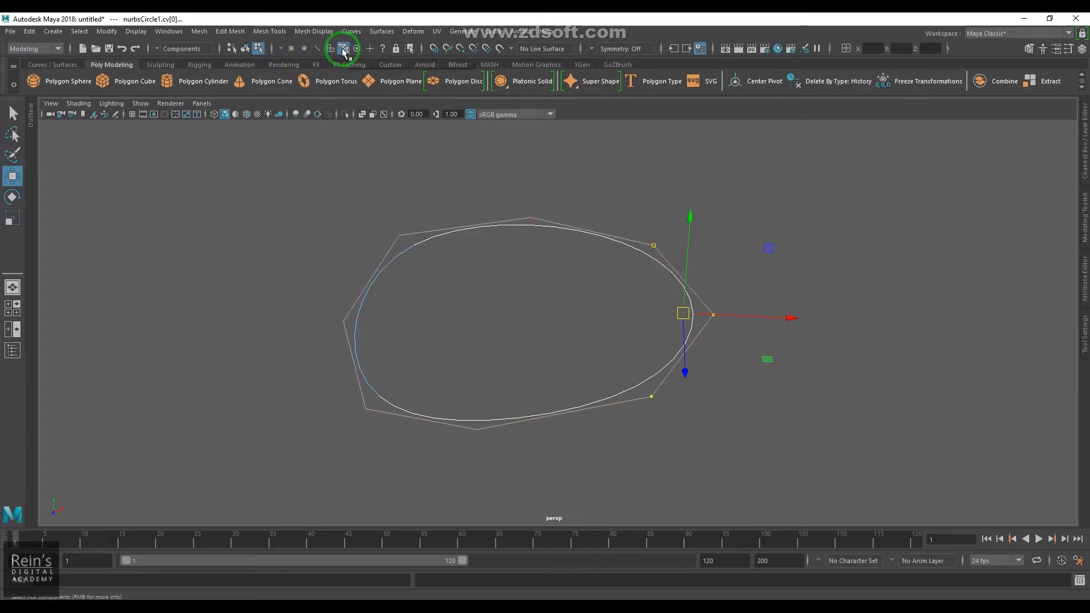
left_click(343, 49)
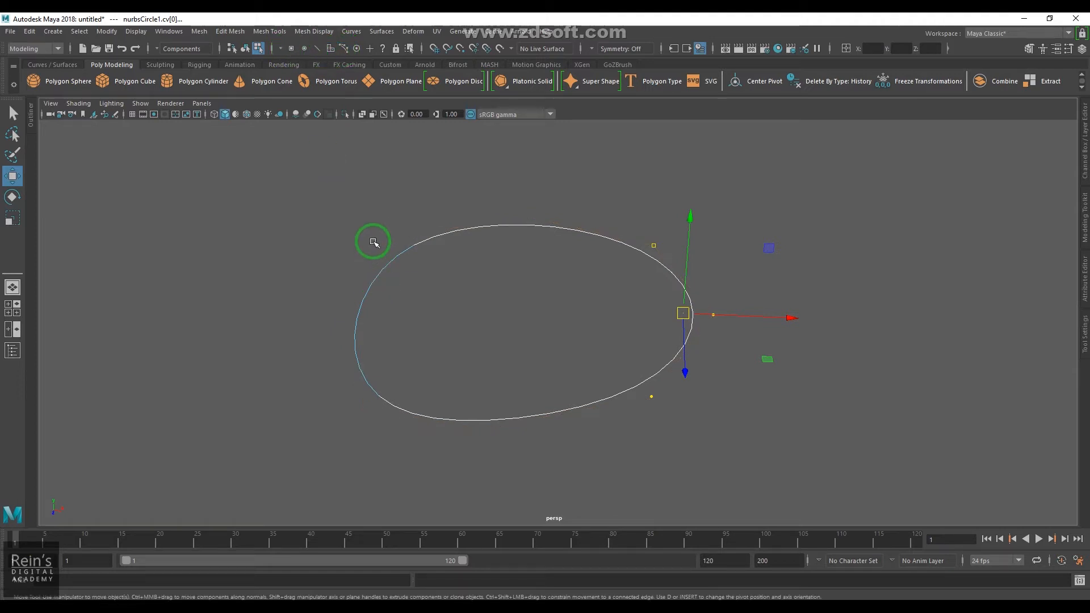
Review the component types offered by the point selection mask: NURBS CVs, Poly Vertices, Lattice Points and Particles
right_click(291, 48)
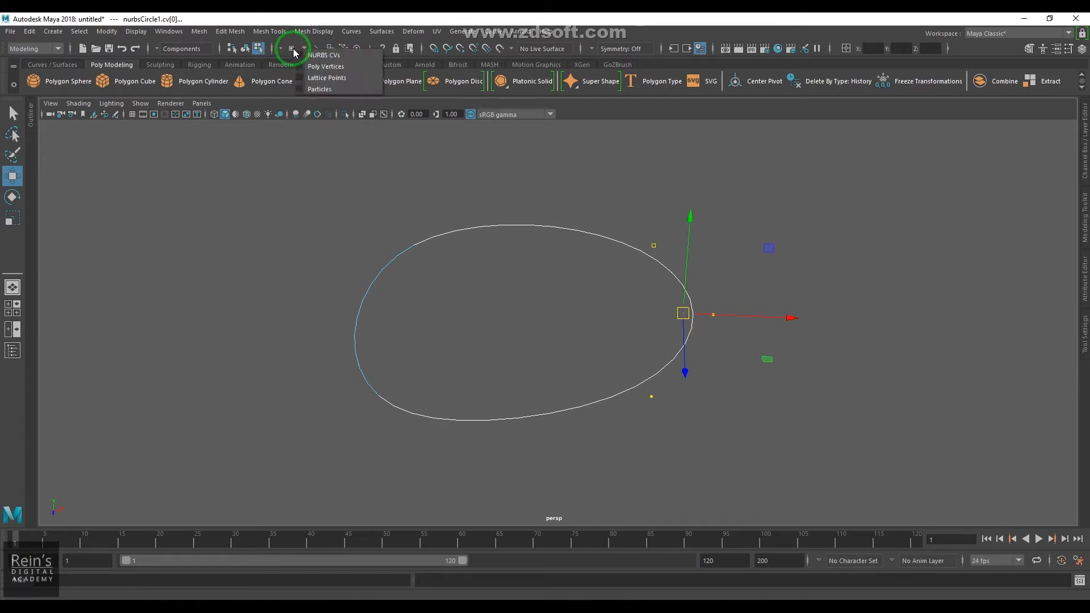
right_click_drag(294, 52, 333, 63)
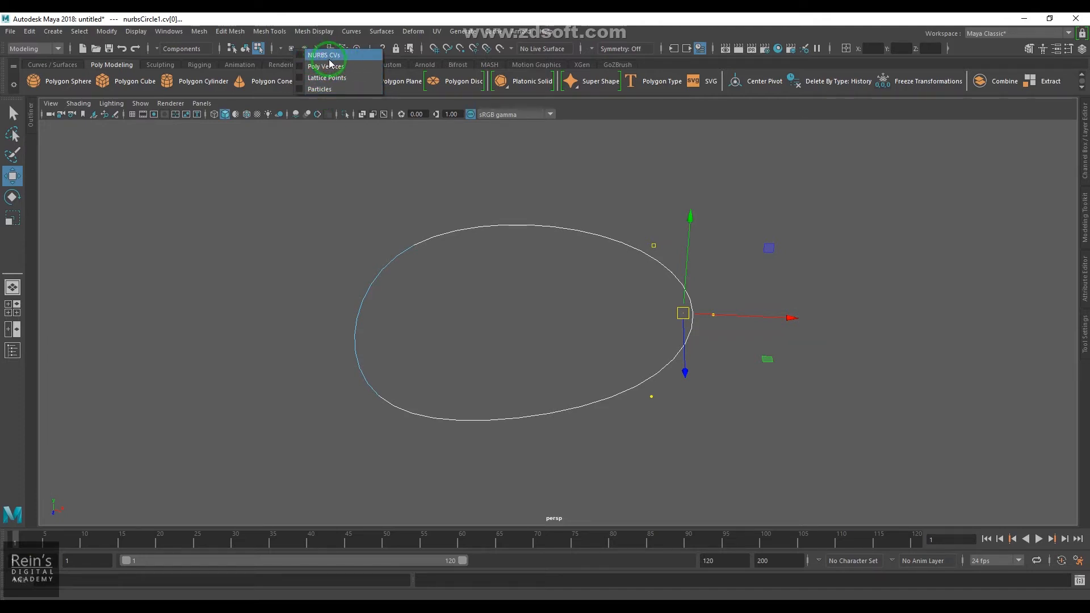
right_click_drag(330, 60, 336, 69)
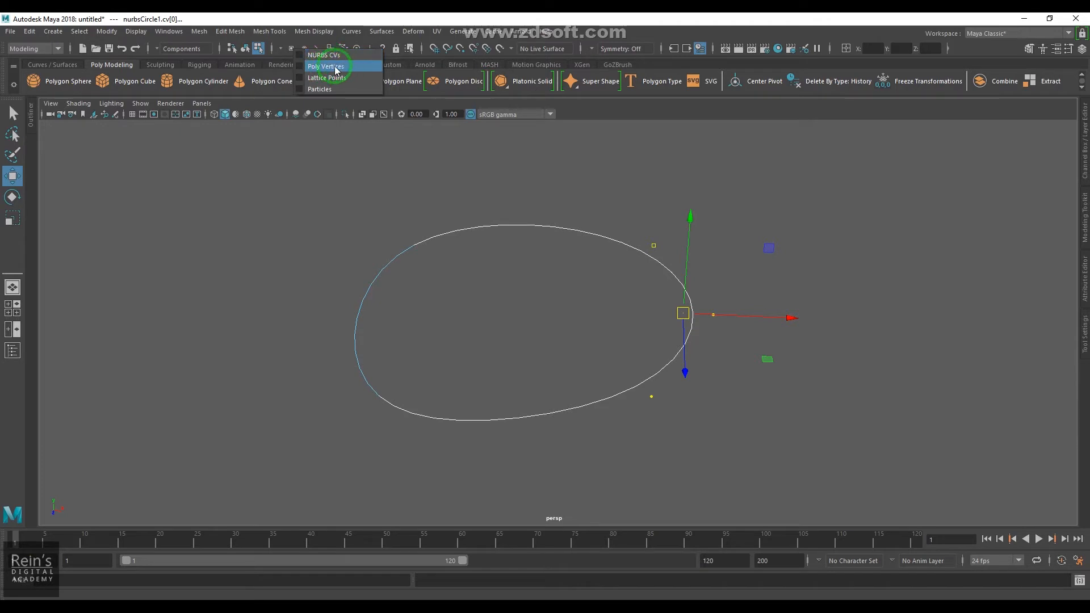
right_click_drag(338, 69, 338, 80)
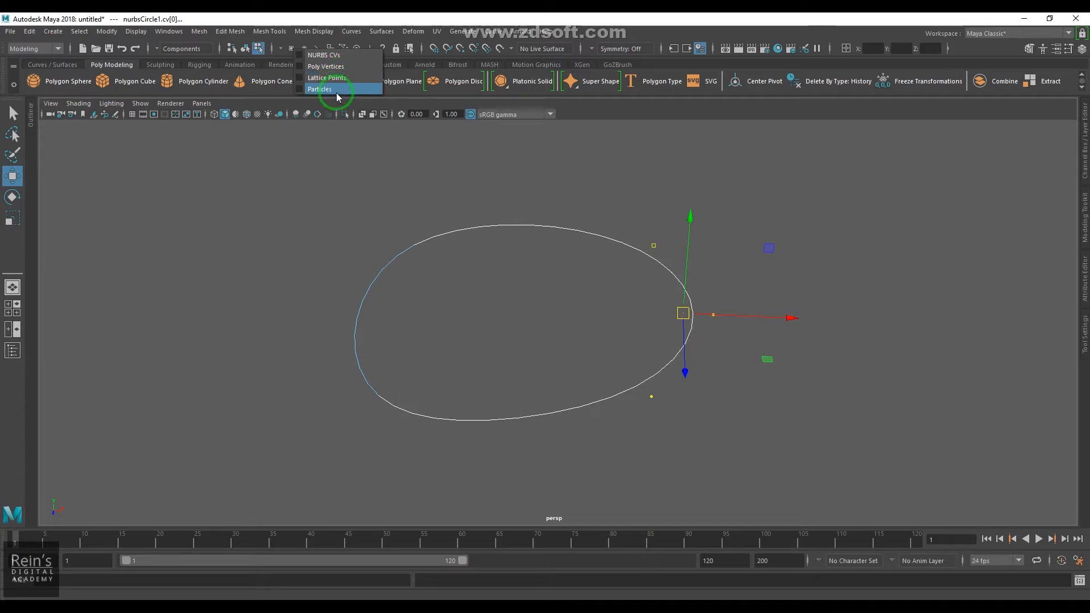
right_click_drag(336, 93, 334, 141)
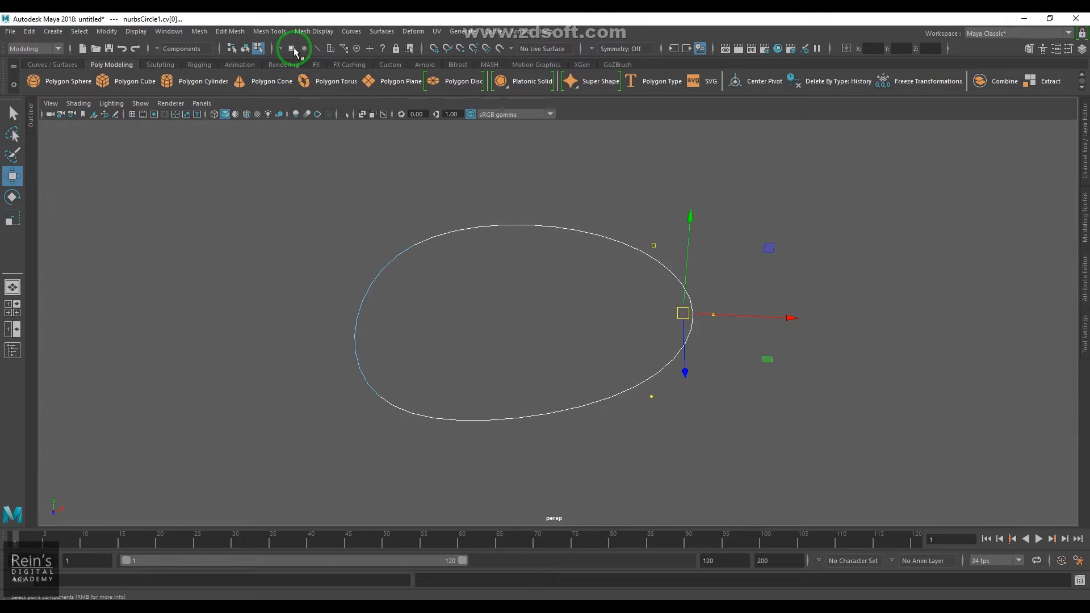
Return to object selection mode, select the deformed circle and delete it from the scene
key("F8")
right_click_drag(456, 231, 507, 219)
left_click(750, 233)
left_click(653, 260)
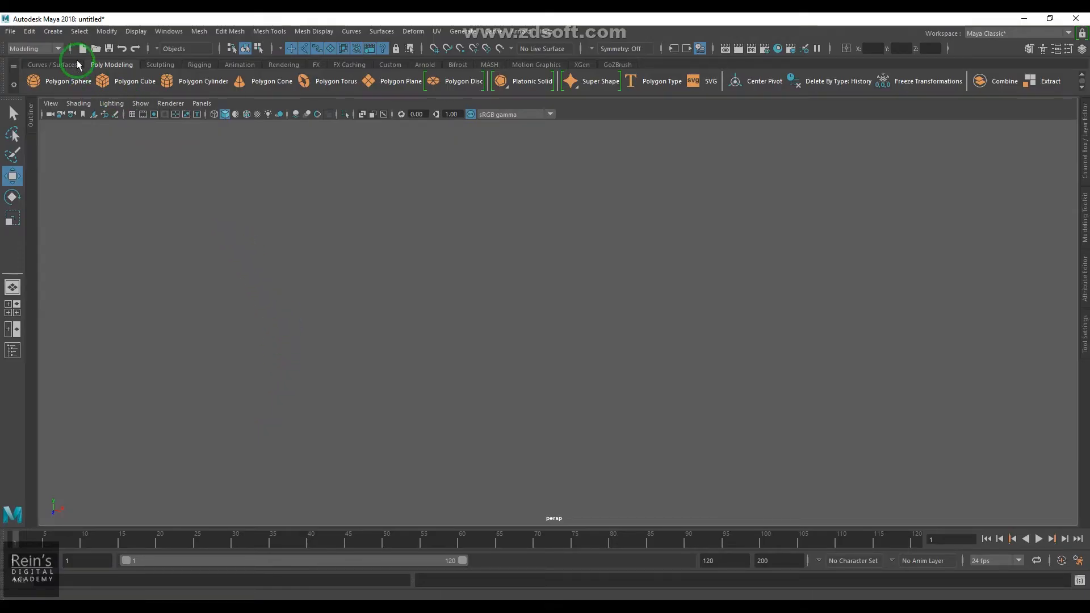
Open the creation options for a NURBS circle primitive and reset them to their defaults
left_click(53, 32)
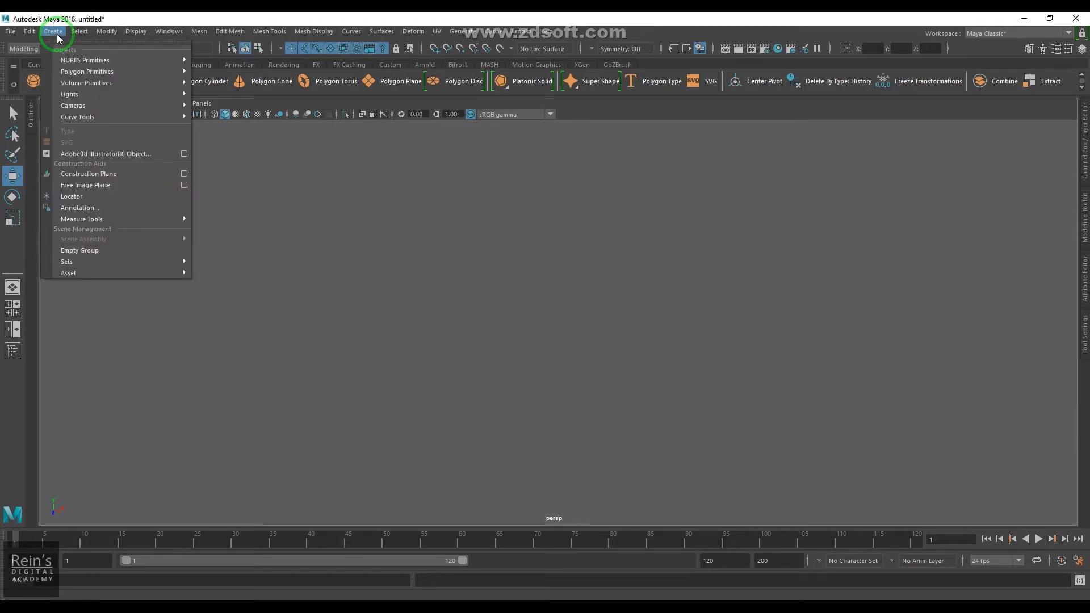
left_click(83, 64)
left_click(249, 129)
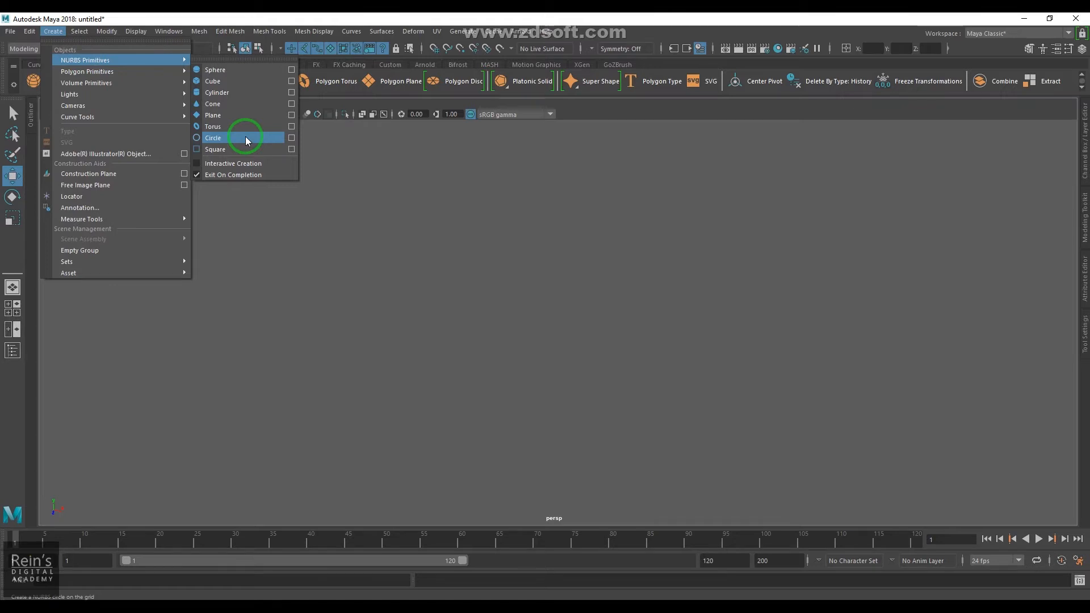
left_click(293, 141)
left_click(570, 118)
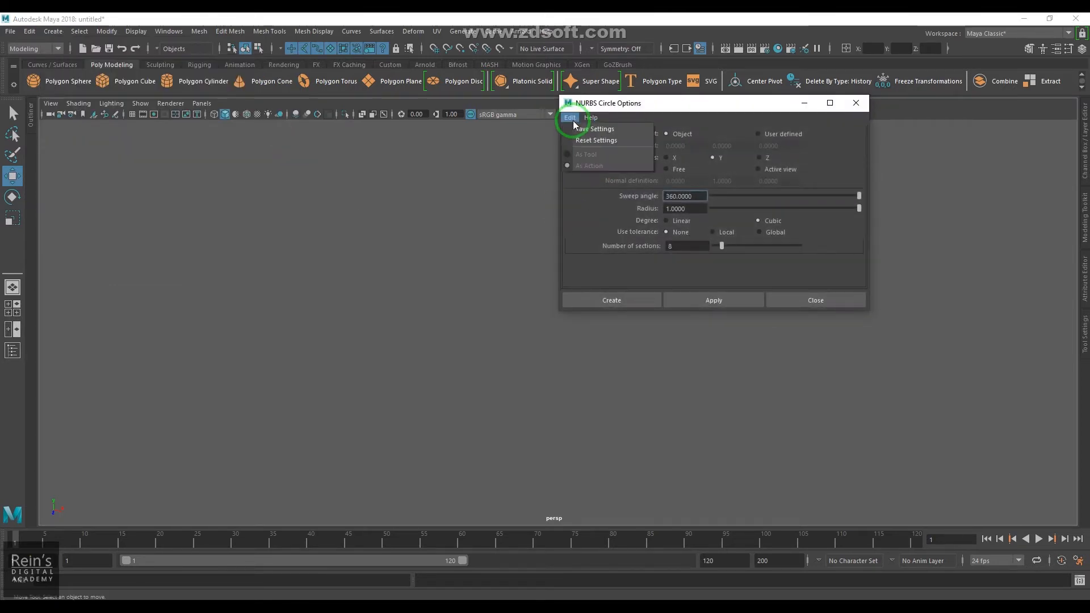
left_click(582, 140)
Try a sweep angle of 0 and a radius of 0.3852, reset the options, and create the circle with default settings
left_click_drag(802, 196, 769, 208)
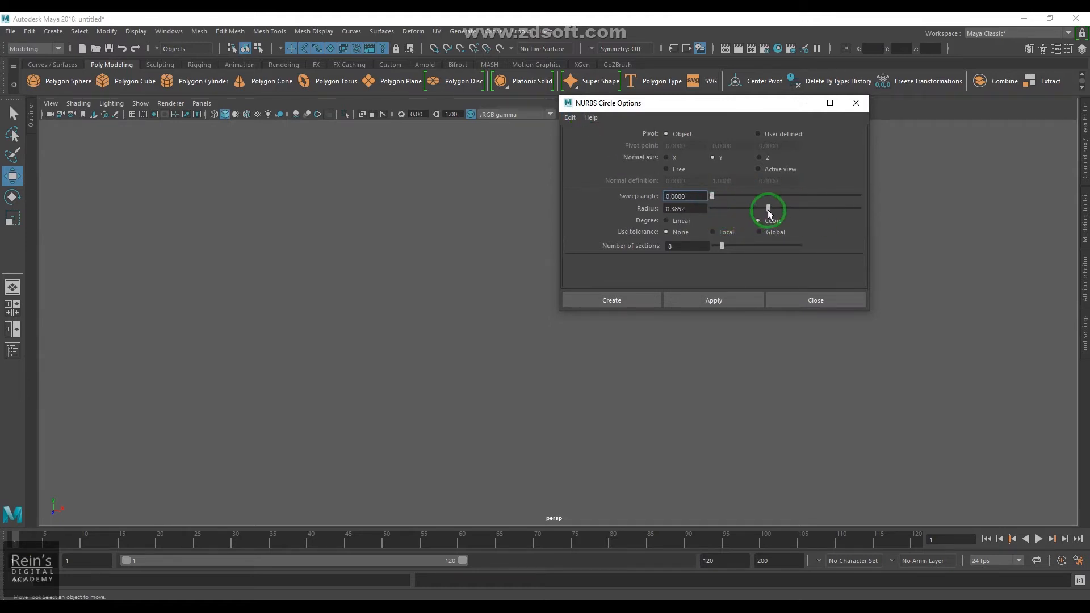
left_click(569, 117)
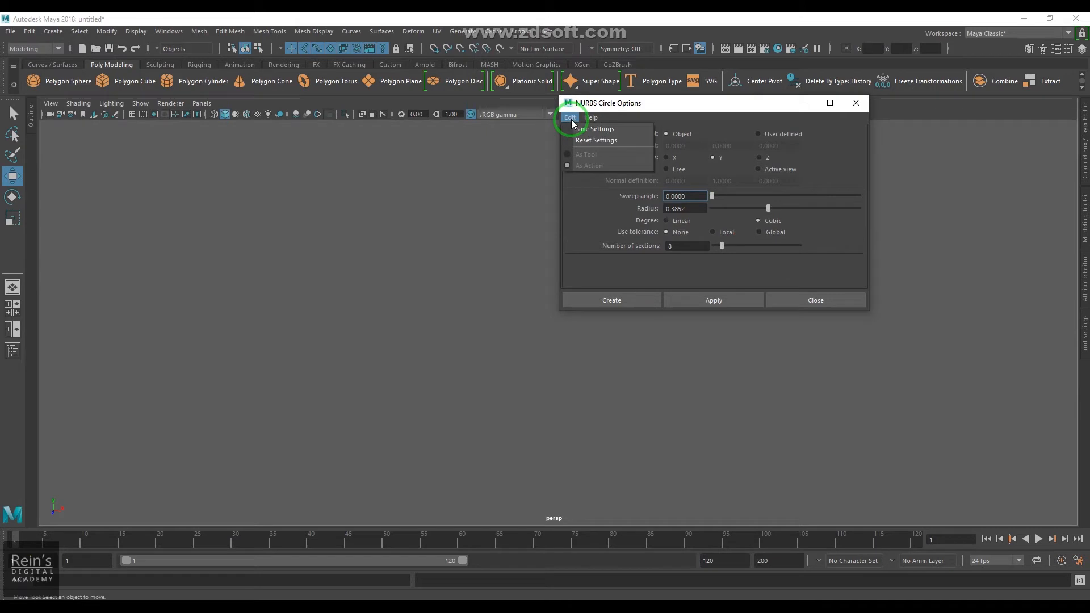
left_click(583, 144)
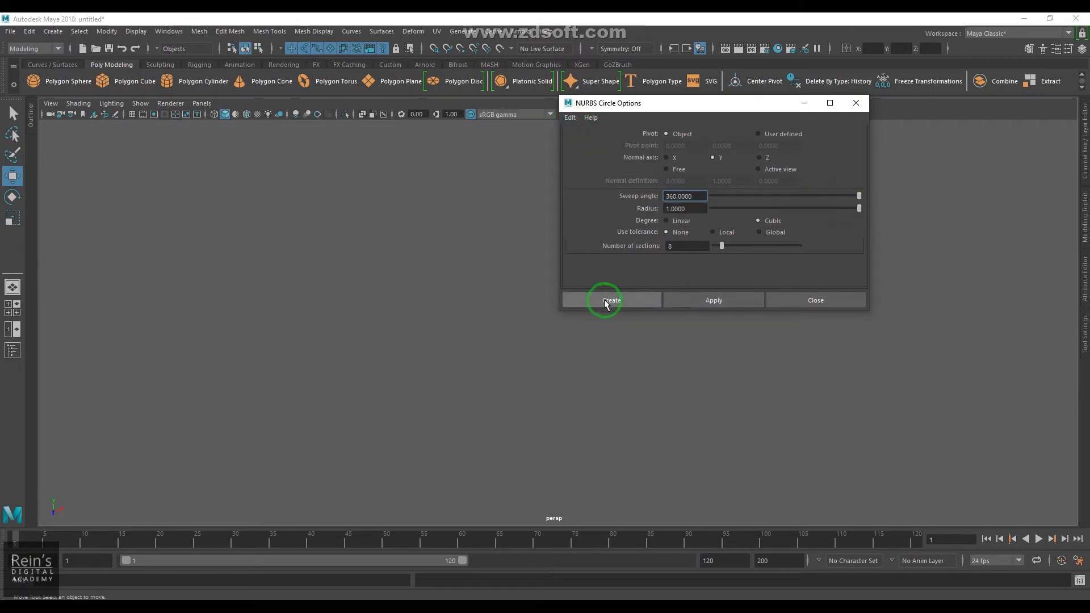
left_click(638, 300)
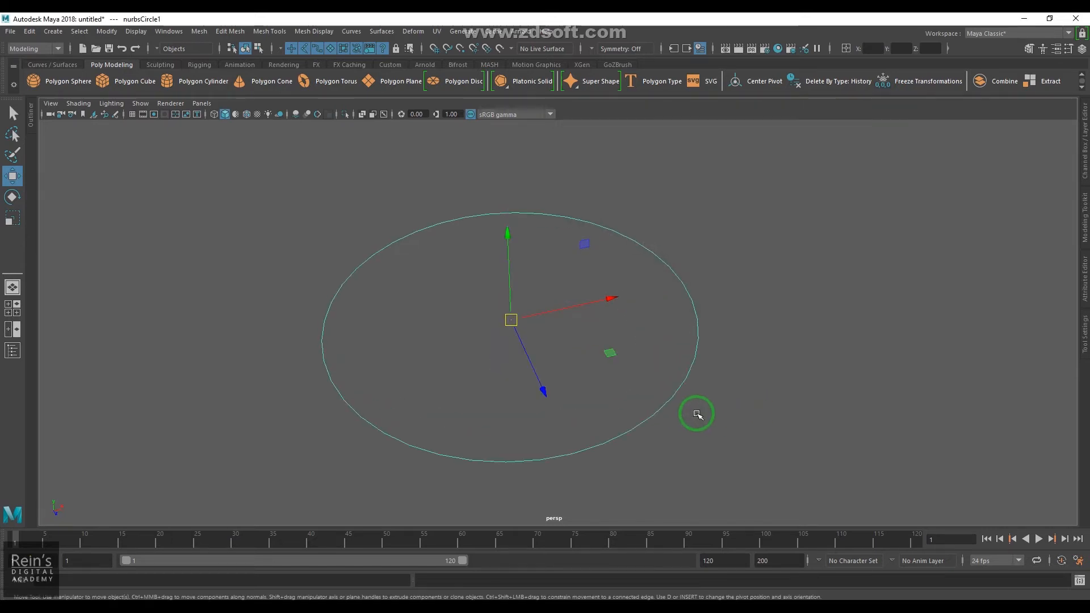
left_click(53, 31)
left_click(140, 61)
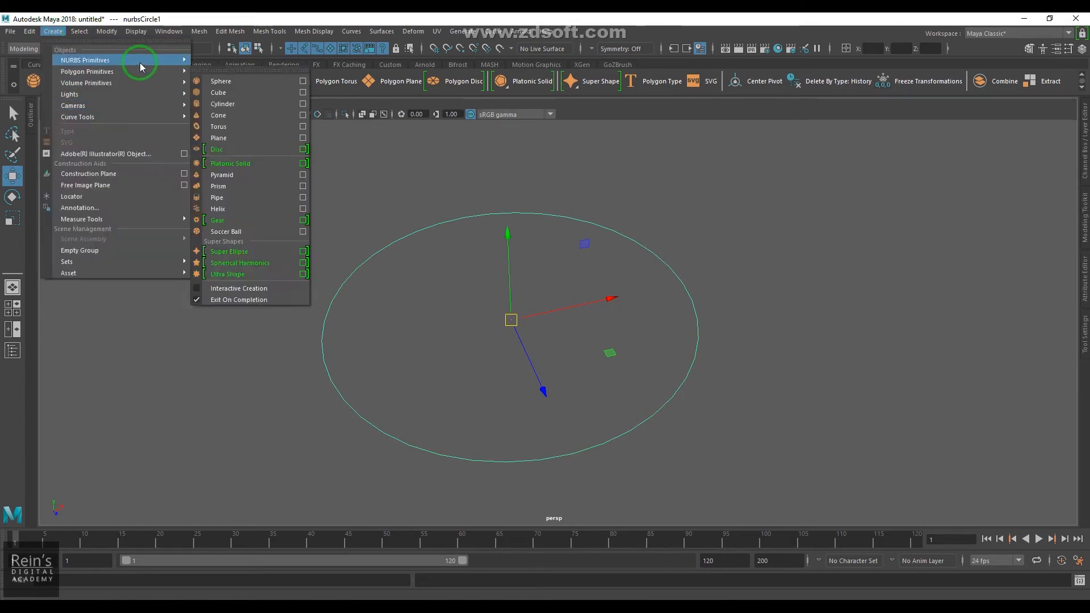
left_click(302, 139)
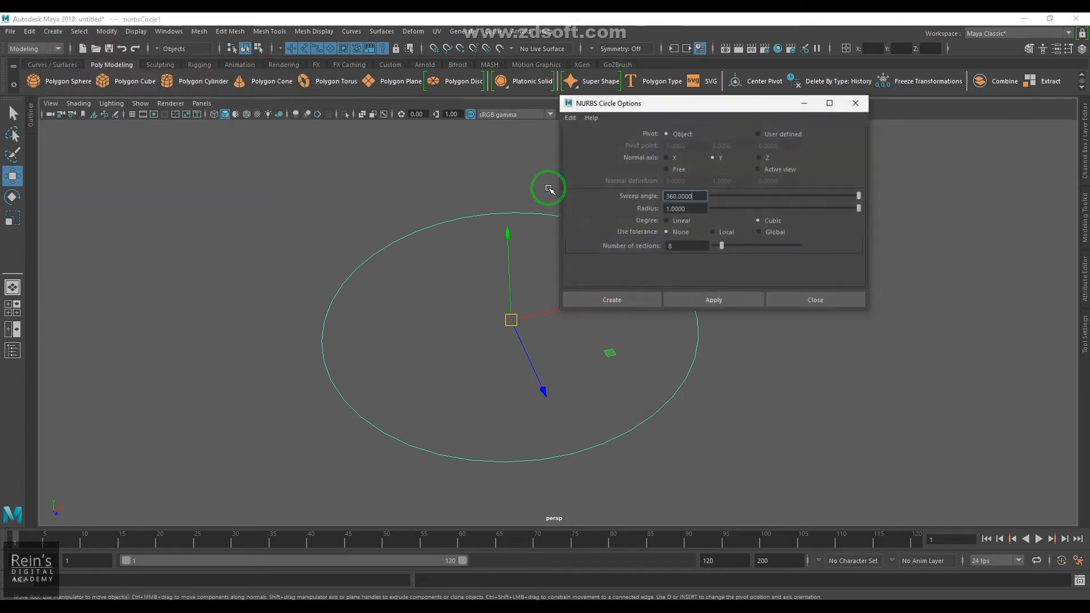
left_click(855, 103)
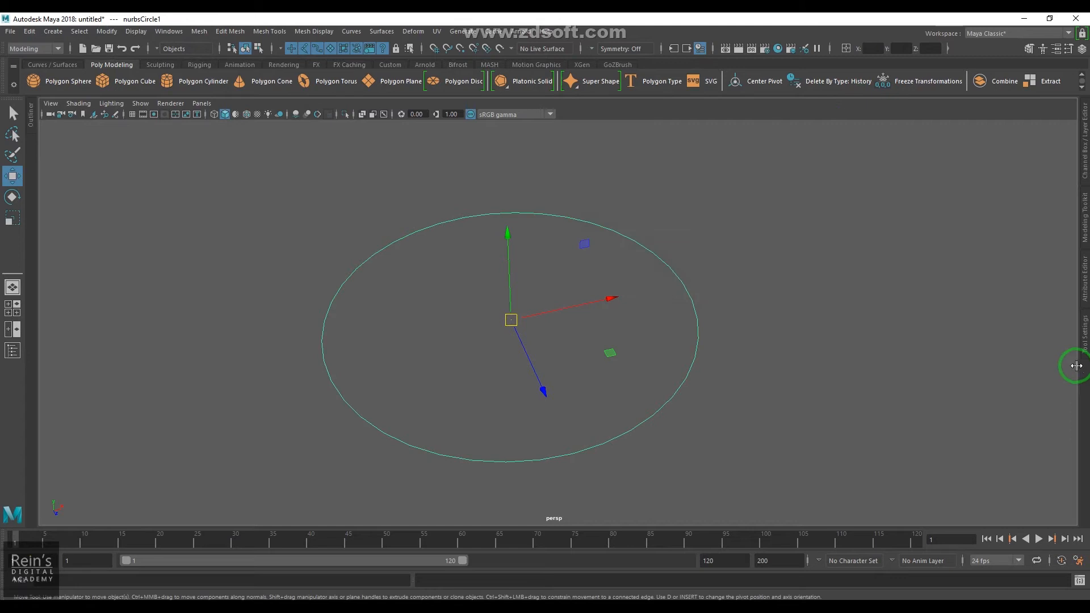
Review the new circle's construction history attributes, including sweep, radius, degree and sections, on its makeNurbCircle1 node
left_click(1085, 169)
scroll(971, 315, "down", 3)
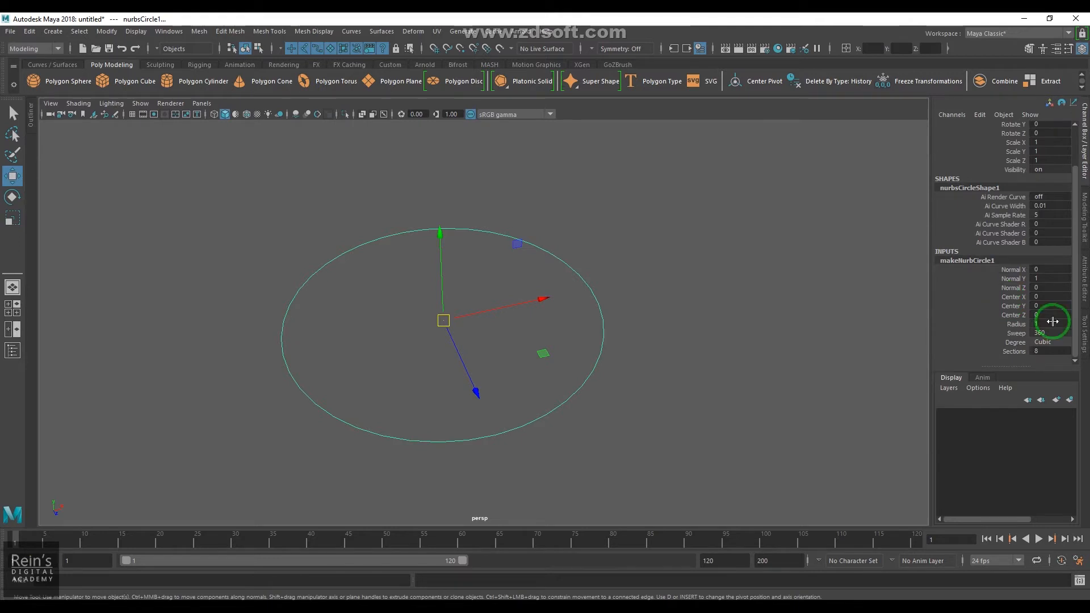
left_click(1085, 293)
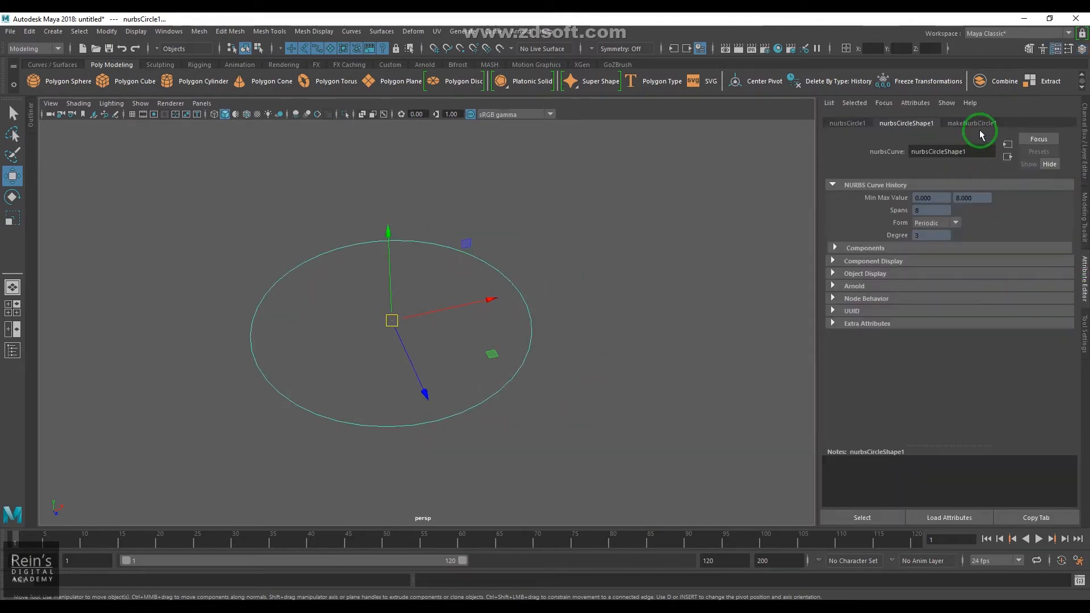
left_click(975, 125)
left_click(932, 258)
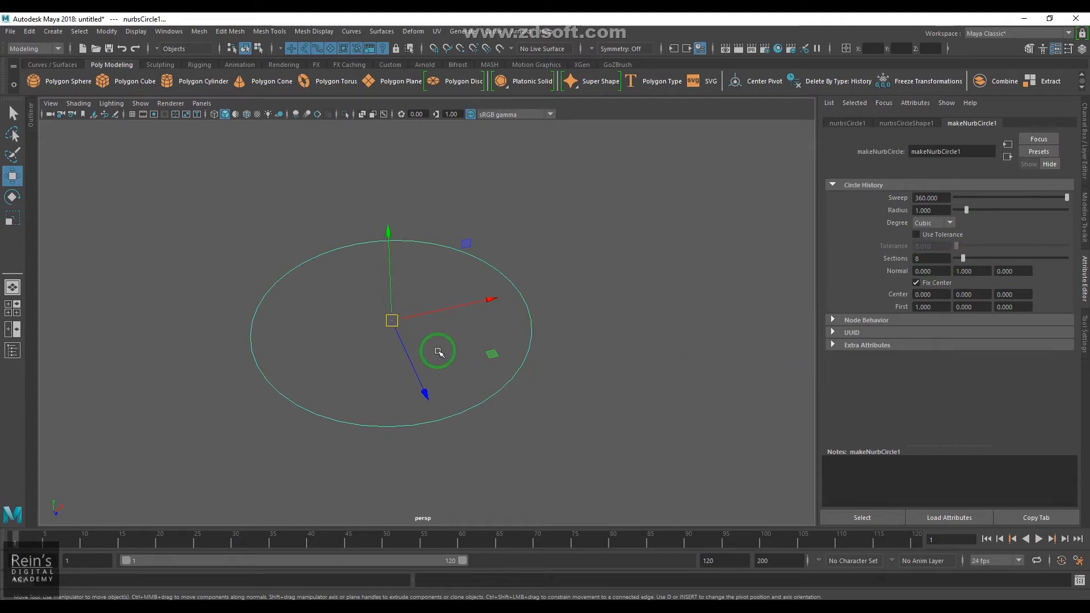
Try partial sweeps of 90 and 180 degrees on the circle and return the sweep to 360
left_click_drag(438, 360, 474, 406, "alt")
left_click(1046, 214)
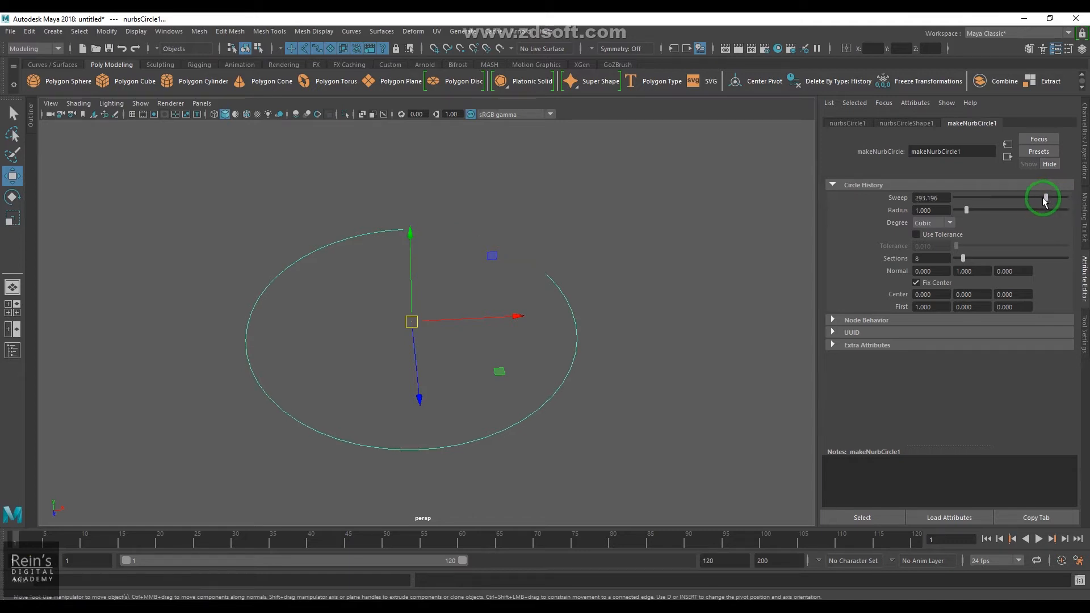
left_click_drag(955, 209, 843, 200)
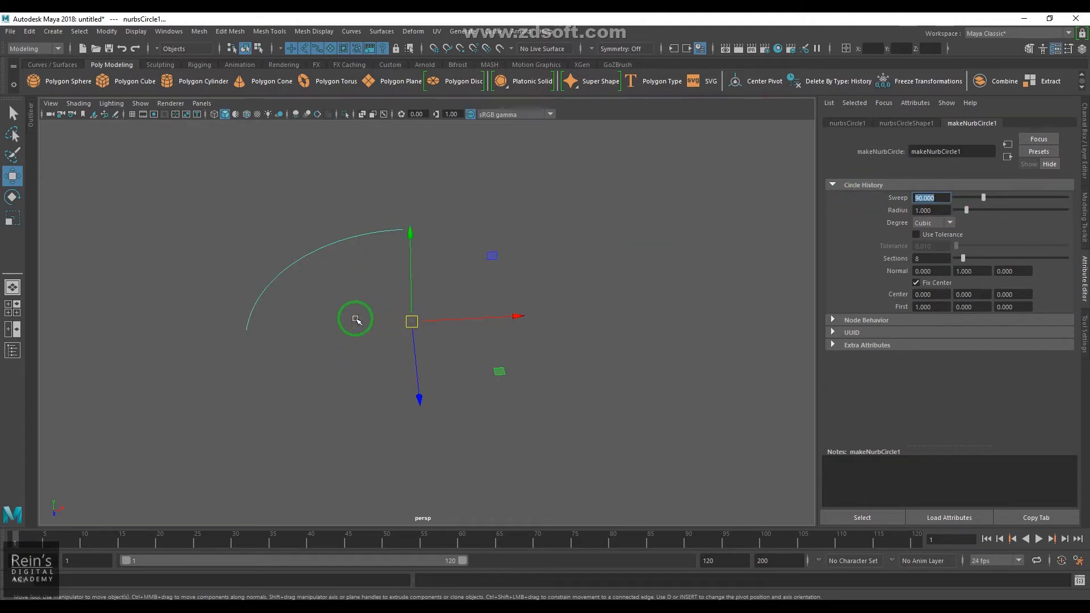
left_click_drag(273, 338, 386, 377, "alt")
left_click_drag(942, 199, 867, 210)
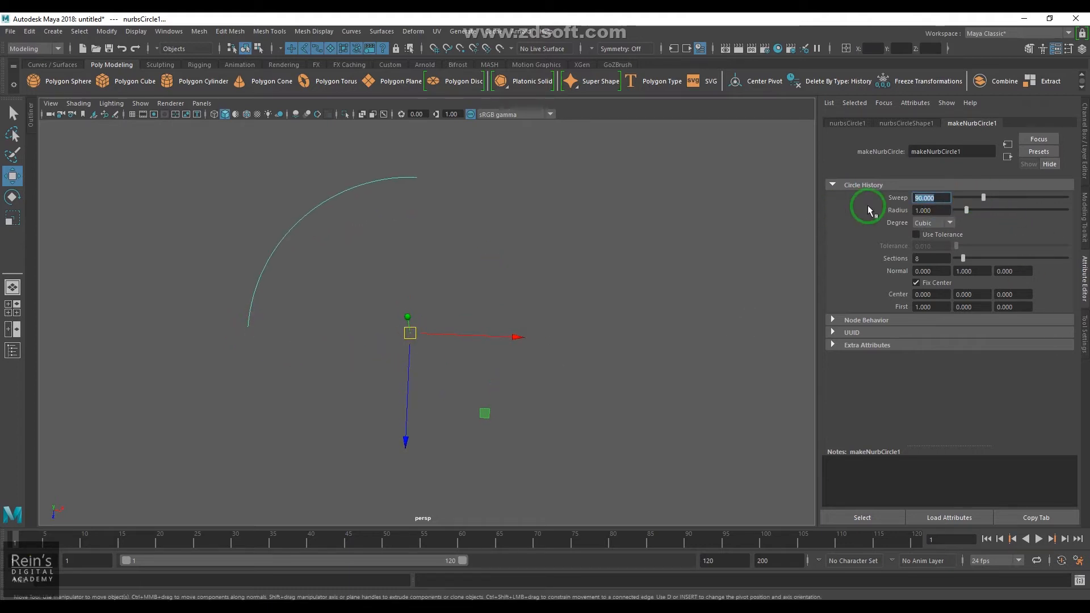
key("Return")
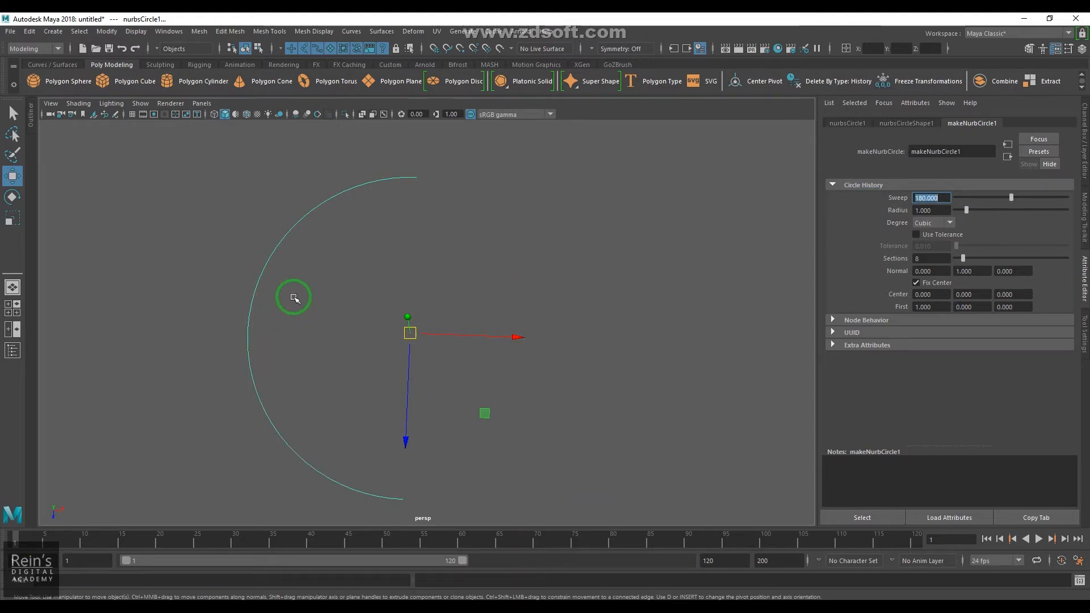
left_click_drag(1011, 197, 1077, 205)
Try different radii on the circle and set its radius back to 1
left_click(964, 211)
left_click_drag(967, 214, 953, 217)
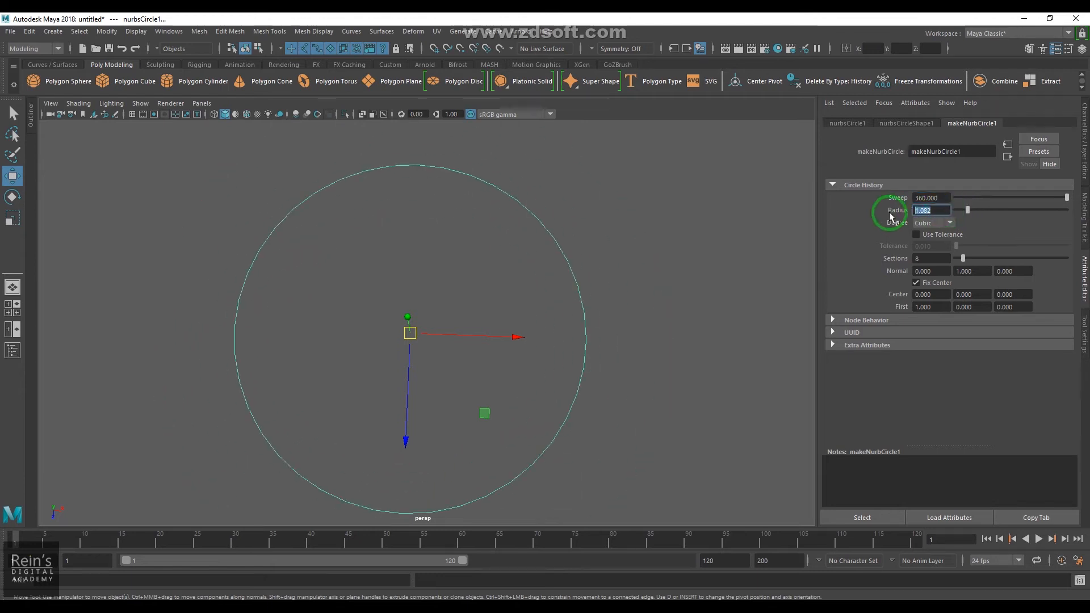
type("1")
key("Return")
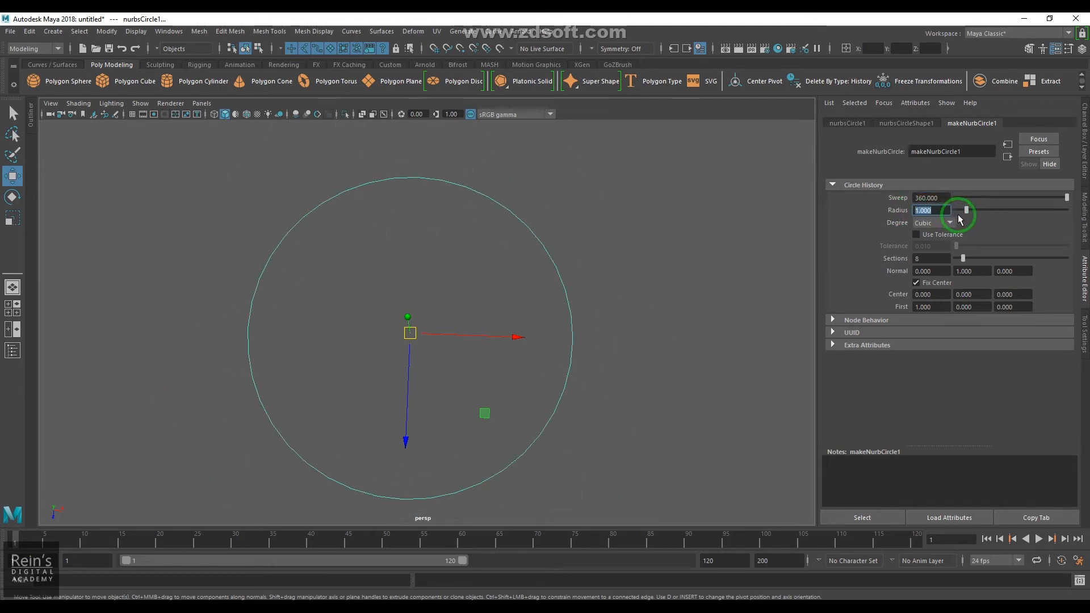
Switch the circle's degree between Linear and Cubic to compare the shapes, ending on Cubic
left_click(950, 223)
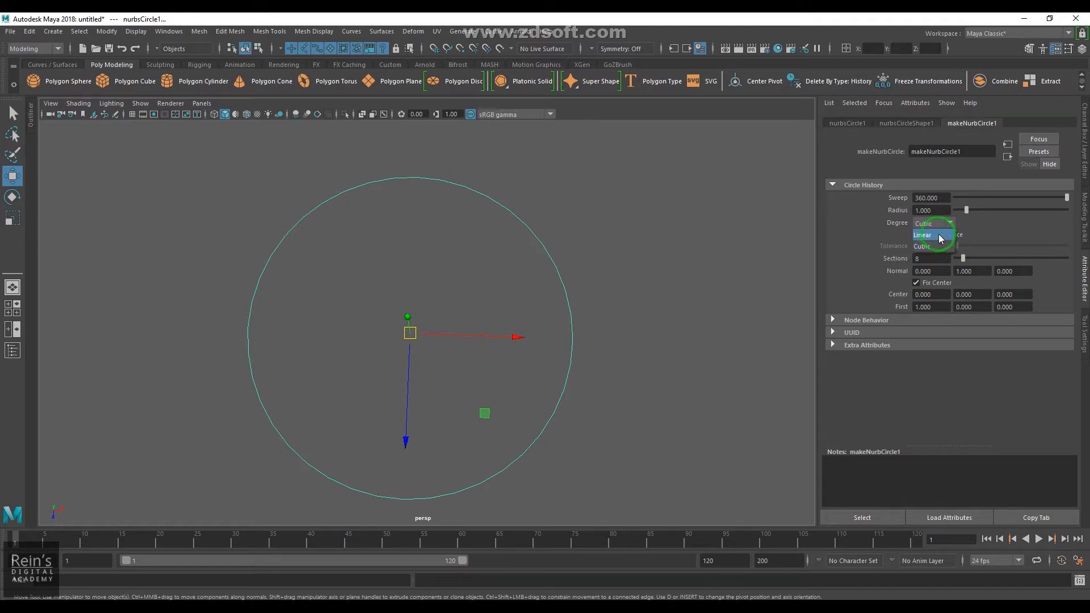
left_click(937, 235)
left_click(933, 223)
left_click(939, 246)
left_click(932, 223)
left_click(938, 234)
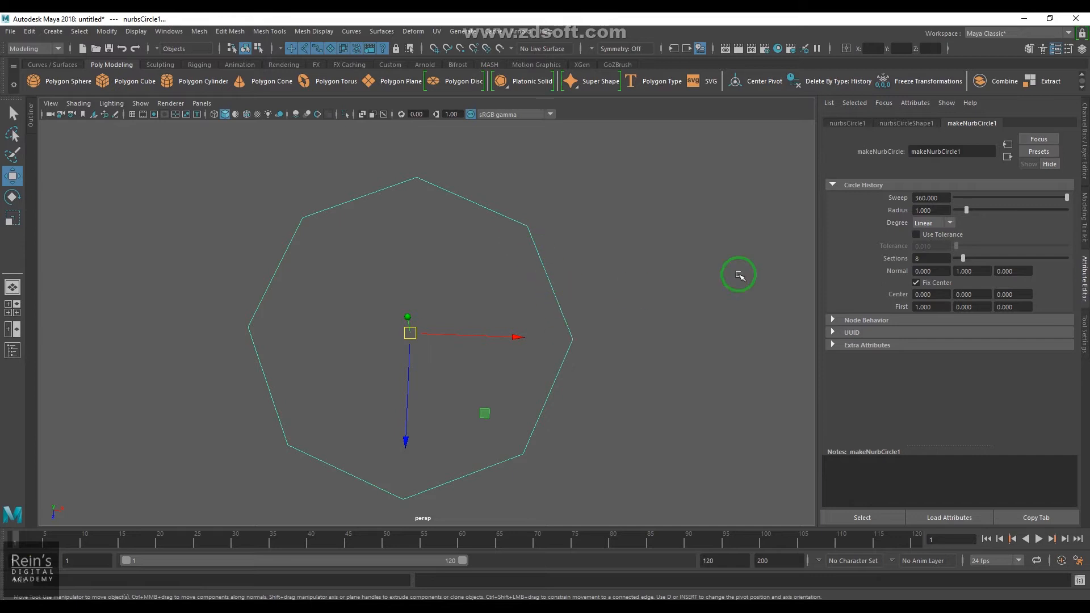
left_click(936, 224)
left_click(936, 245)
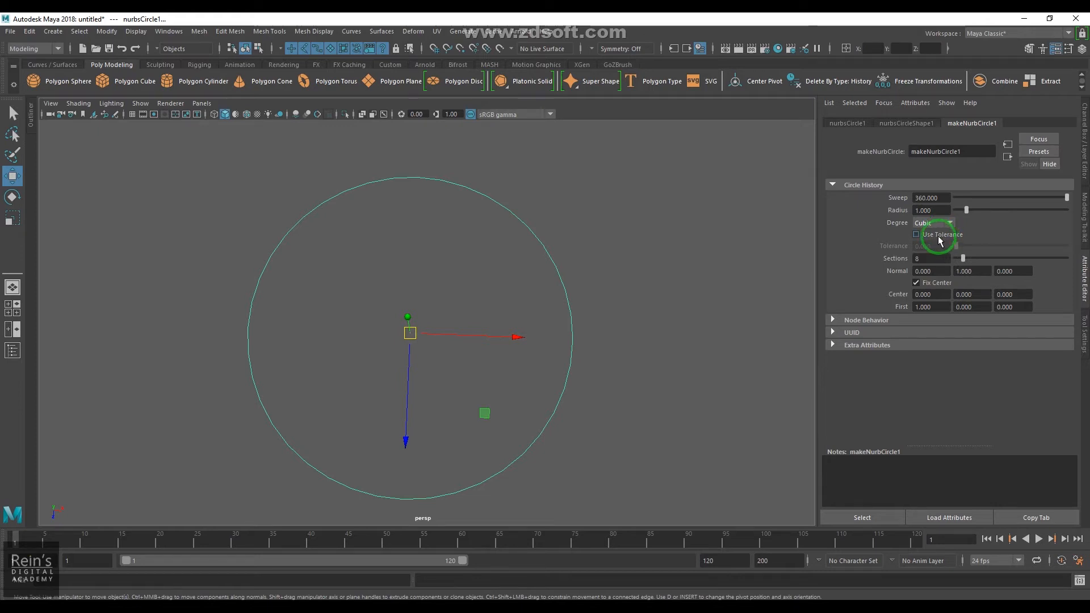
Open the NURBS circle creation options again and delete the existing circle from the scene
left_click(53, 31)
mouse_move(116, 59)
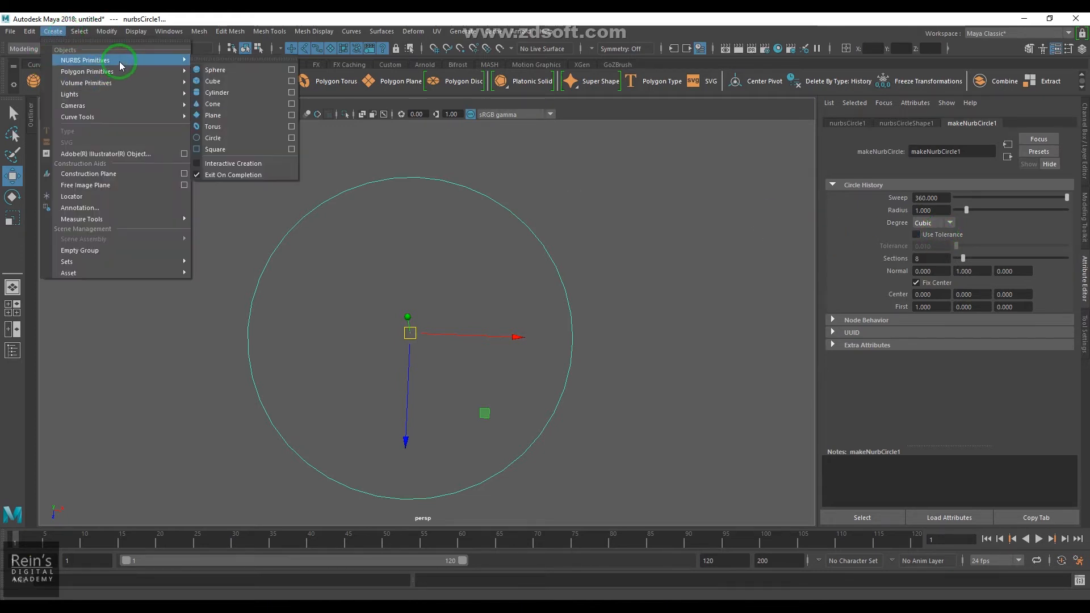
left_click(292, 140)
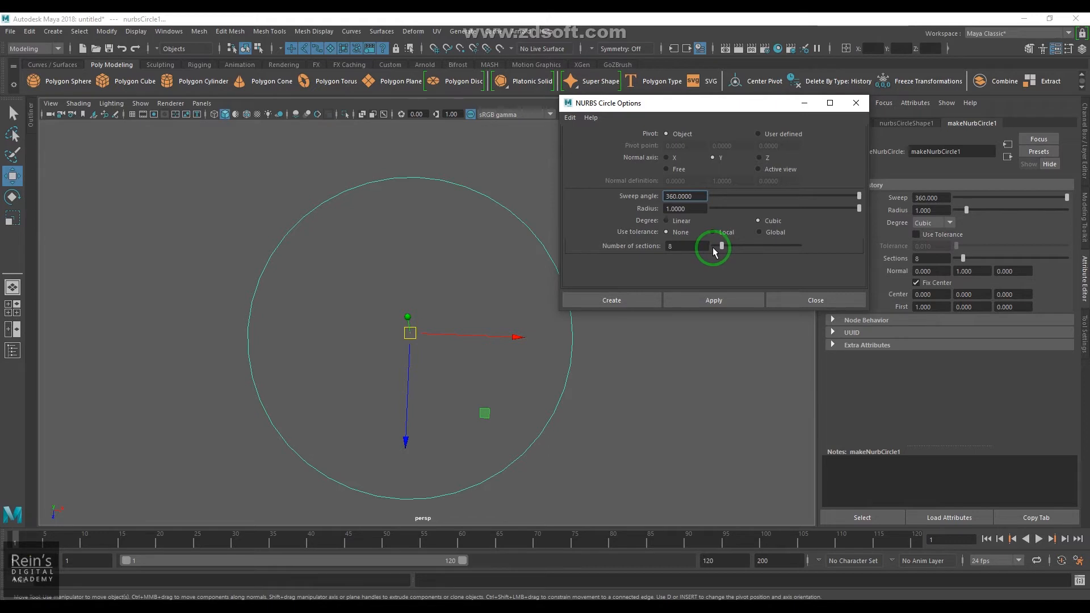
left_click_drag(487, 423, 477, 416)
key("Delete")
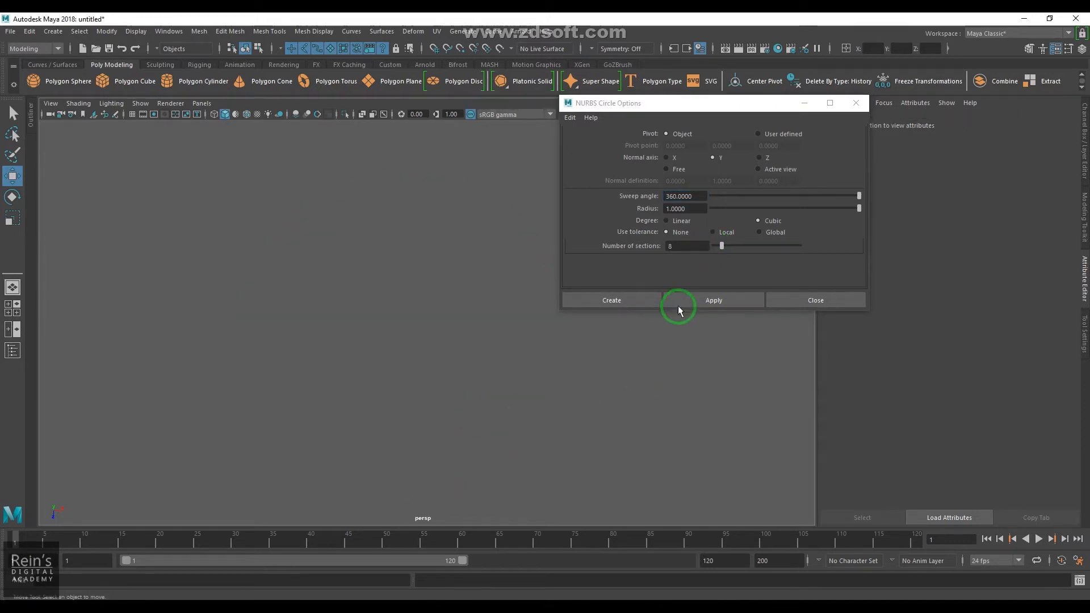
Reset the circle options, set the number of sections to 4, and create the circle
left_click(569, 118)
left_click(582, 141)
left_click(677, 249)
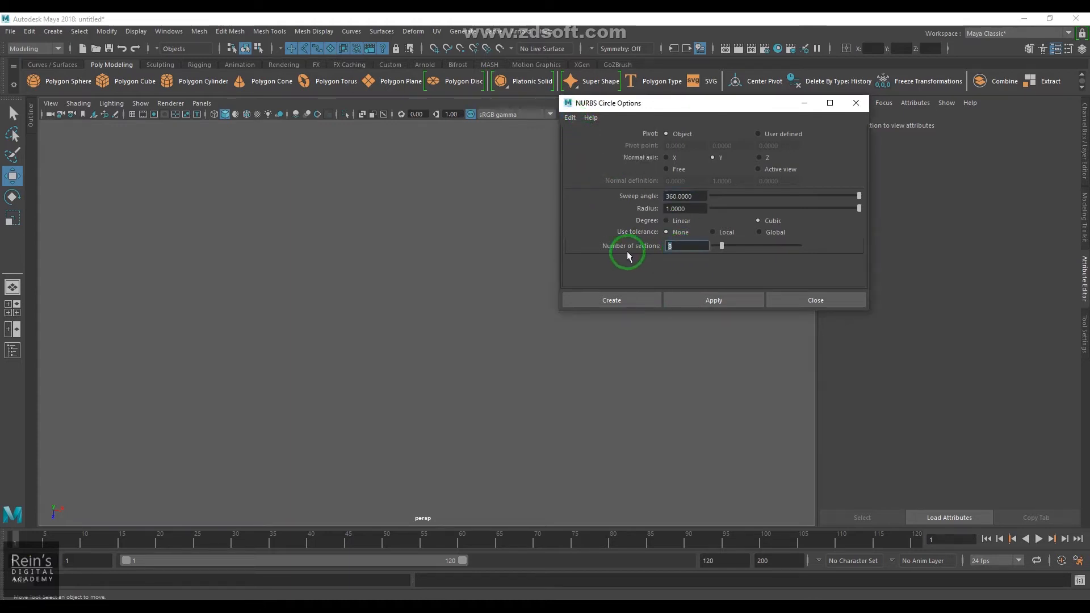
left_click(622, 307)
left_click(659, 309)
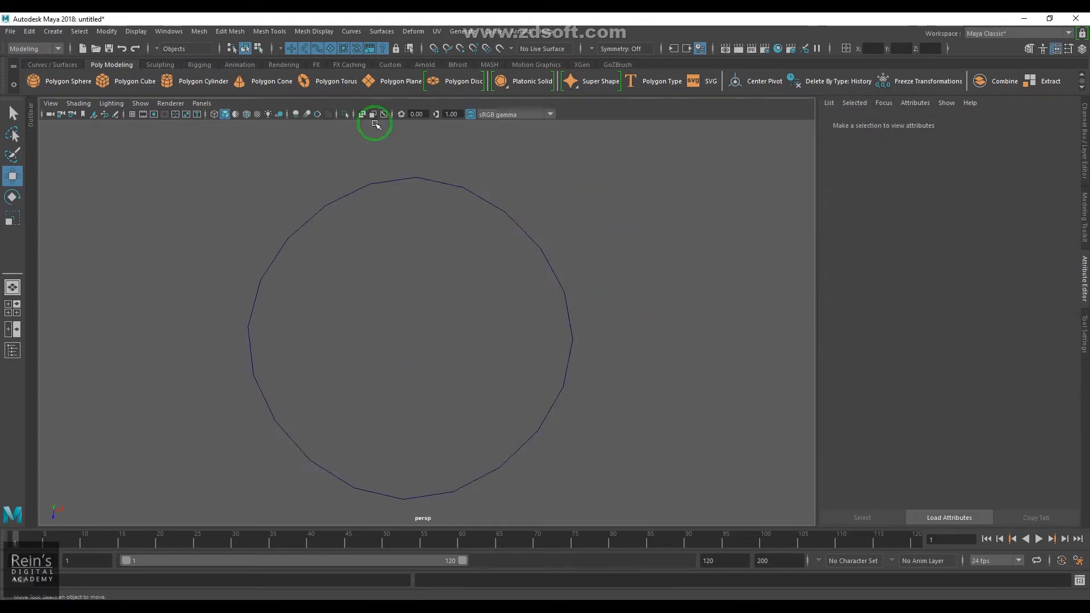
Select the new circle and examine its curve segments up close and from different angles
left_click_drag(508, 340, 538, 340)
scroll(635, 493, "up", 5)
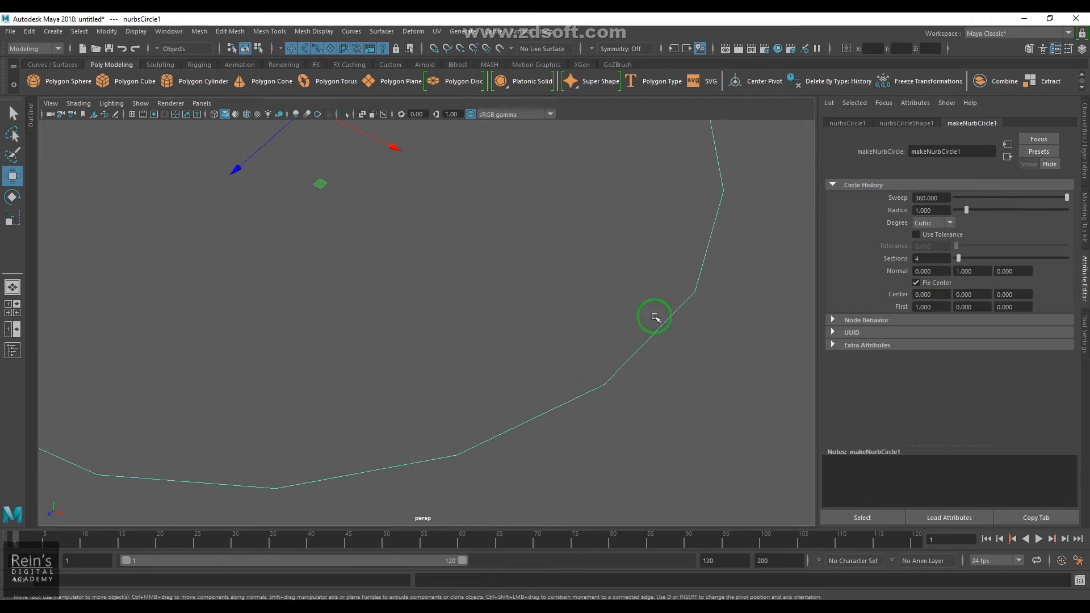
scroll(565, 361, "down", 5)
left_click_drag(565, 361, 584, 349, "alt")
middle_click_drag(584, 349, 657, 302, "alt")
scroll(599, 417, "up", 1)
scroll(599, 416, "up", 2)
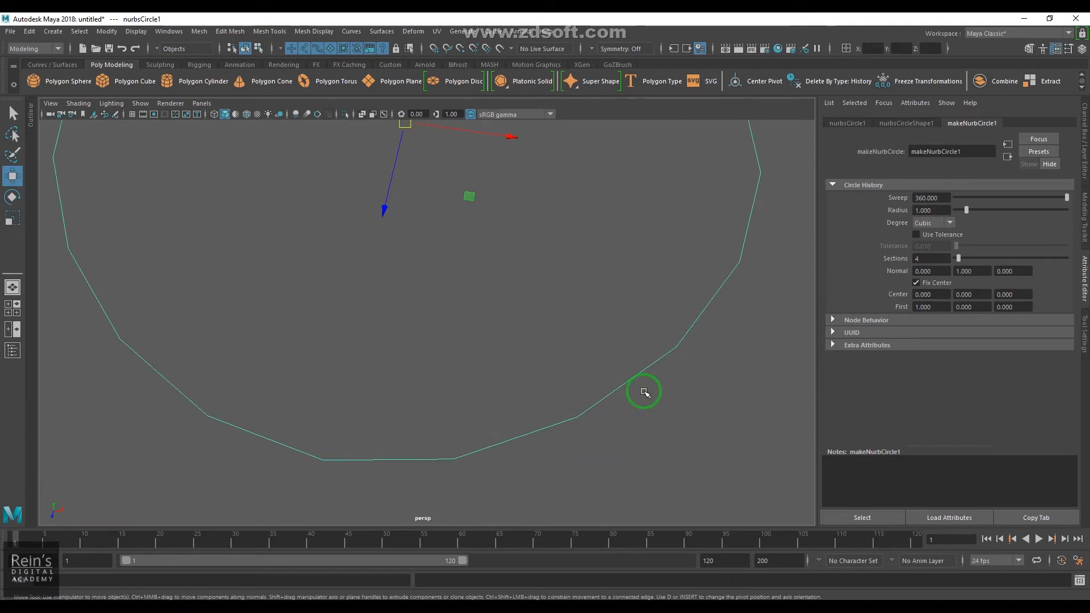
scroll(587, 382, "down", 2)
left_click_drag(586, 382, 606, 401, "alt")
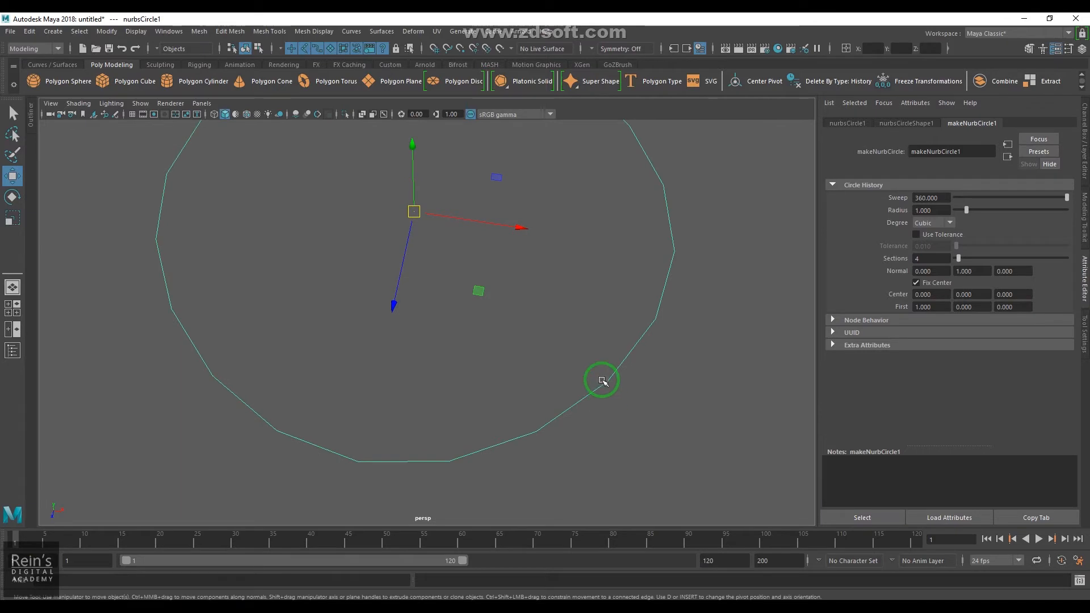
Open the NURBS circle creation options again and set the use of tolerance to Global
left_click(53, 31)
mouse_move(136, 116)
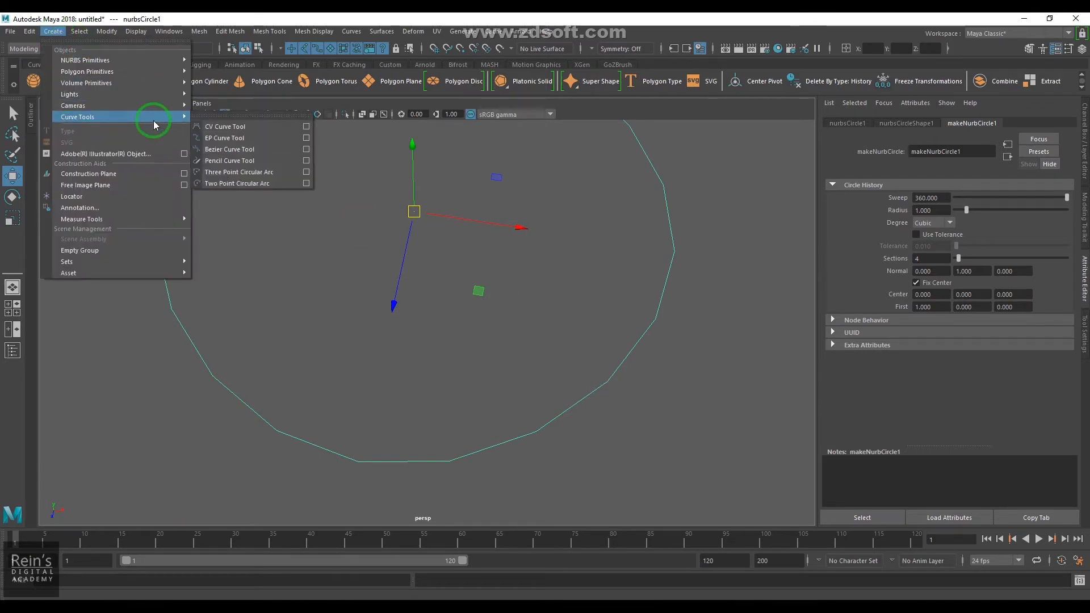
mouse_move(162, 60)
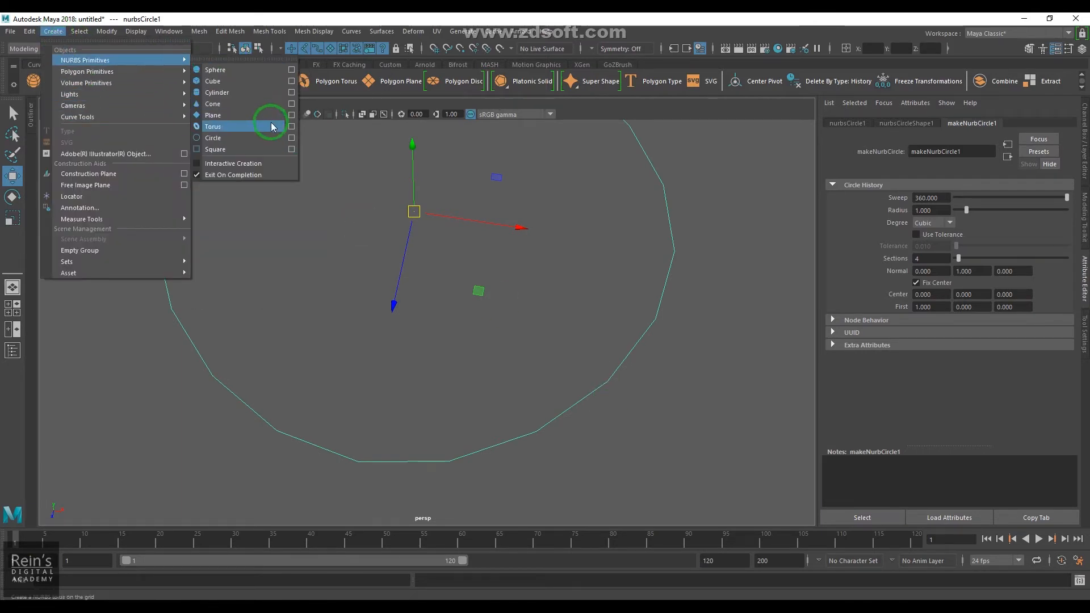
left_click(291, 138)
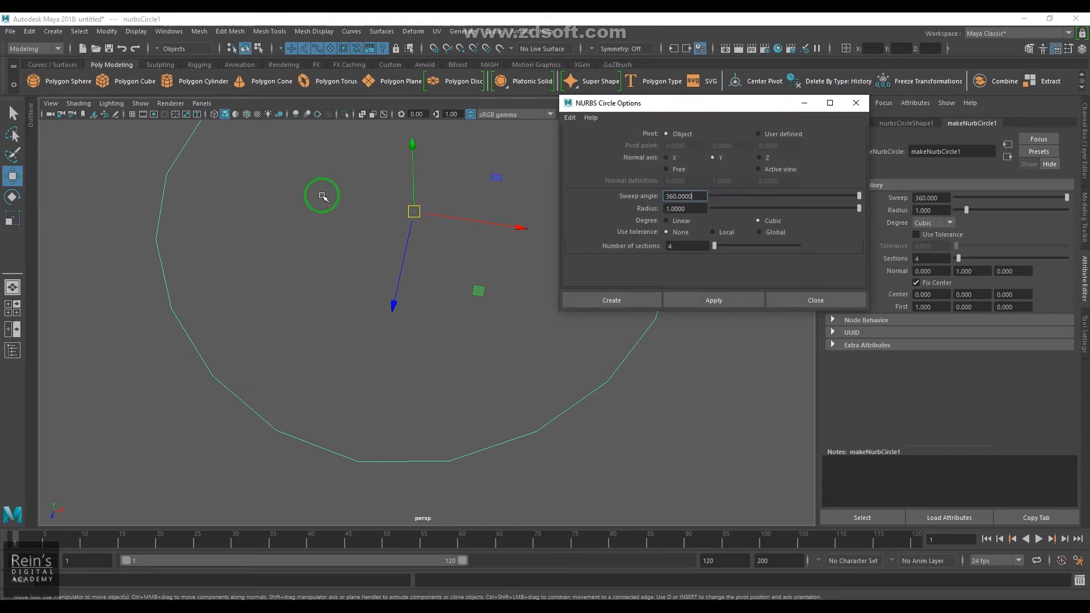
double_click(668, 247)
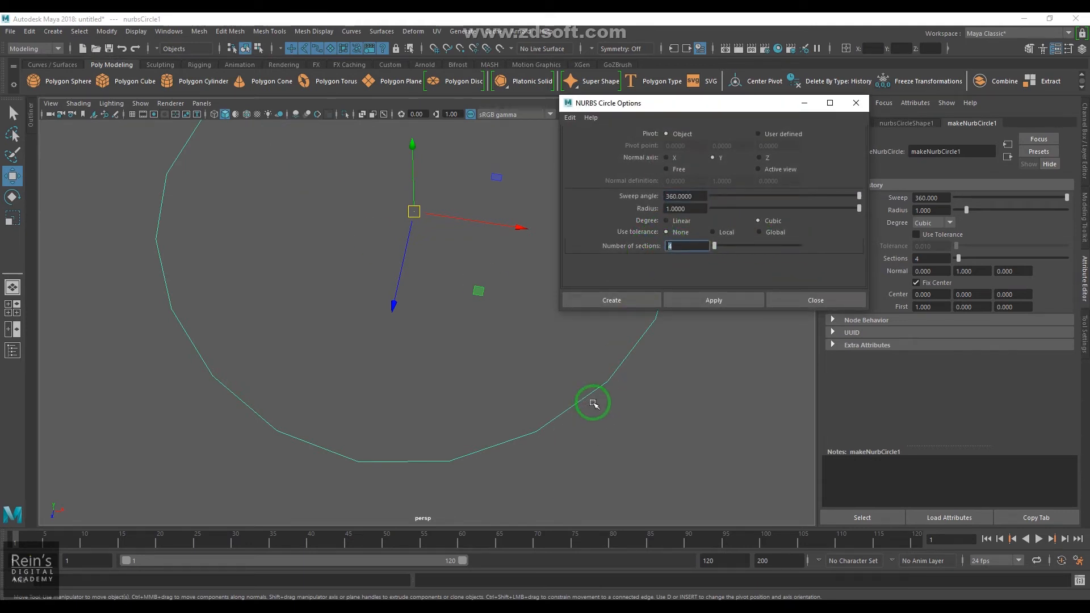
left_click(761, 233)
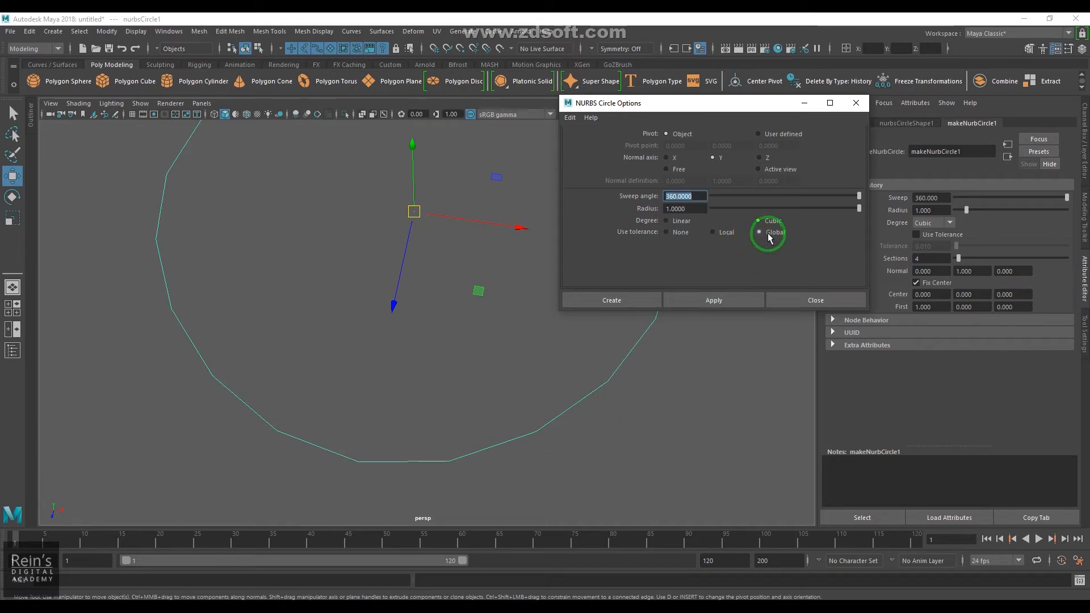
Open the preferences, review the NURBS display settings for new curves and surfaces, and close the preferences
left_click(1081, 563)
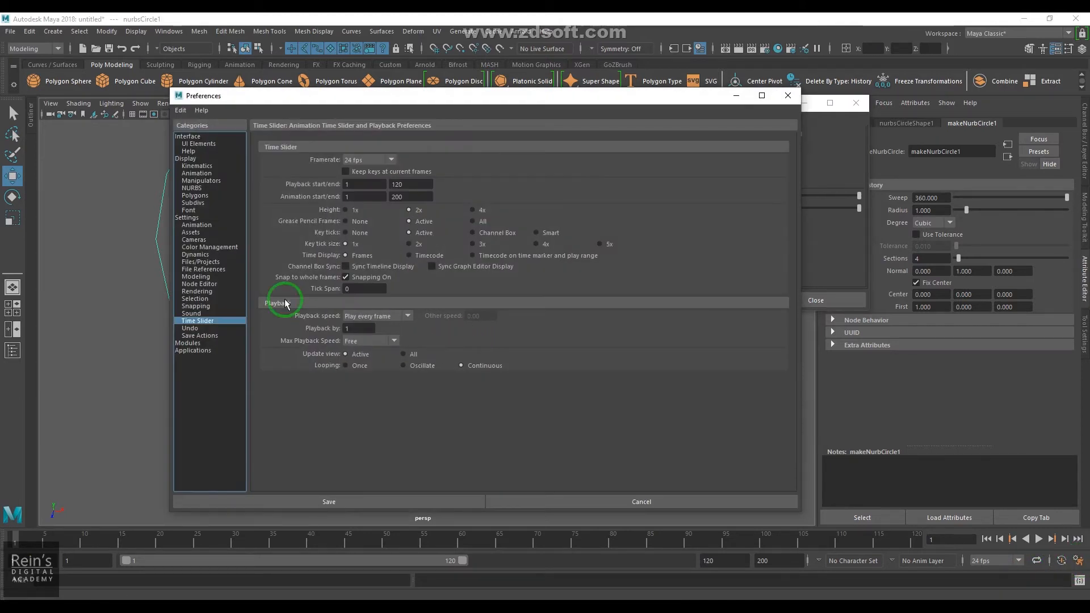
left_click(193, 188)
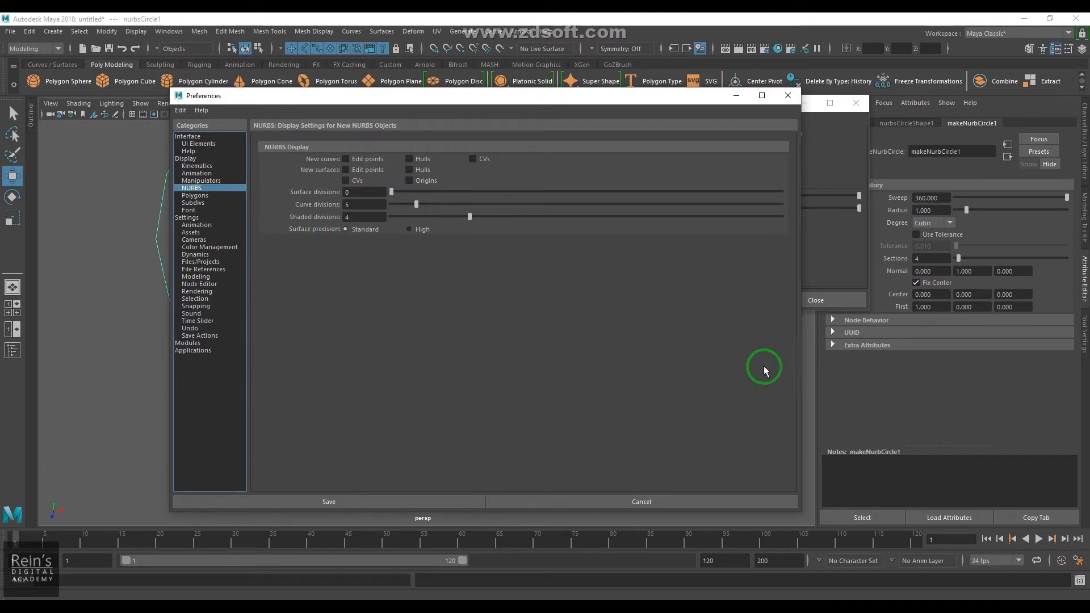
left_click(788, 95)
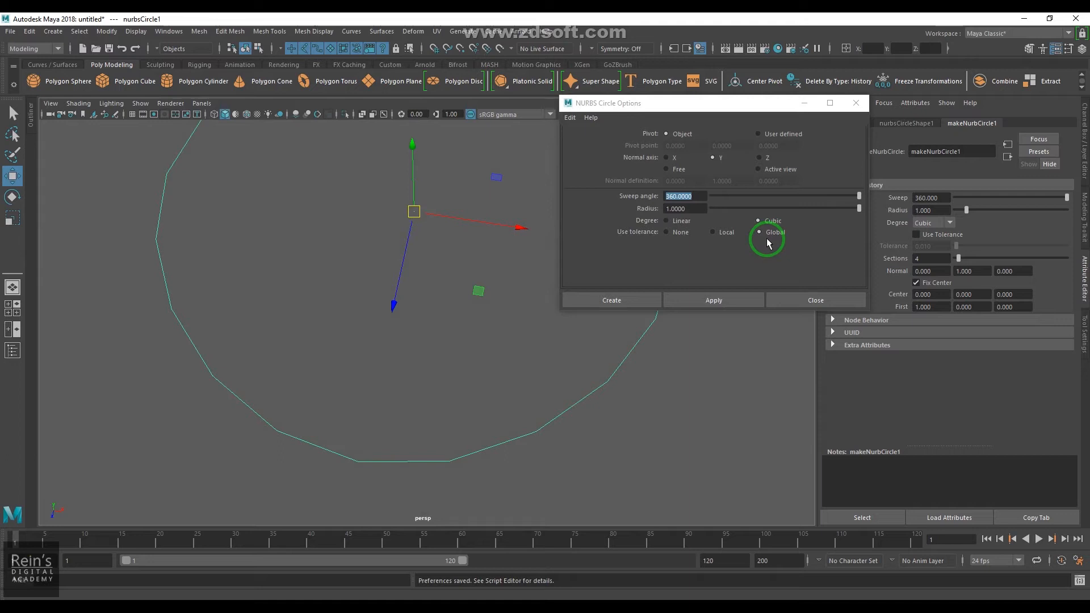
Move the existing circle aside and create a new one using Local tolerance with a positional tolerance of 0.01
scroll(450, 409, "down", 5)
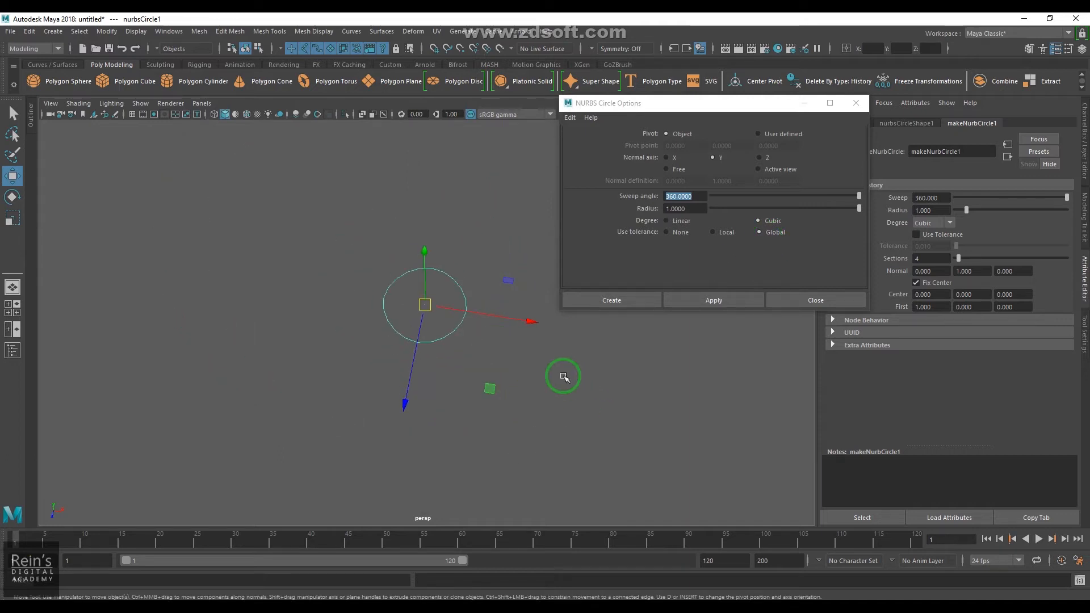
left_click(712, 231)
left_click_drag(518, 425, 254, 374)
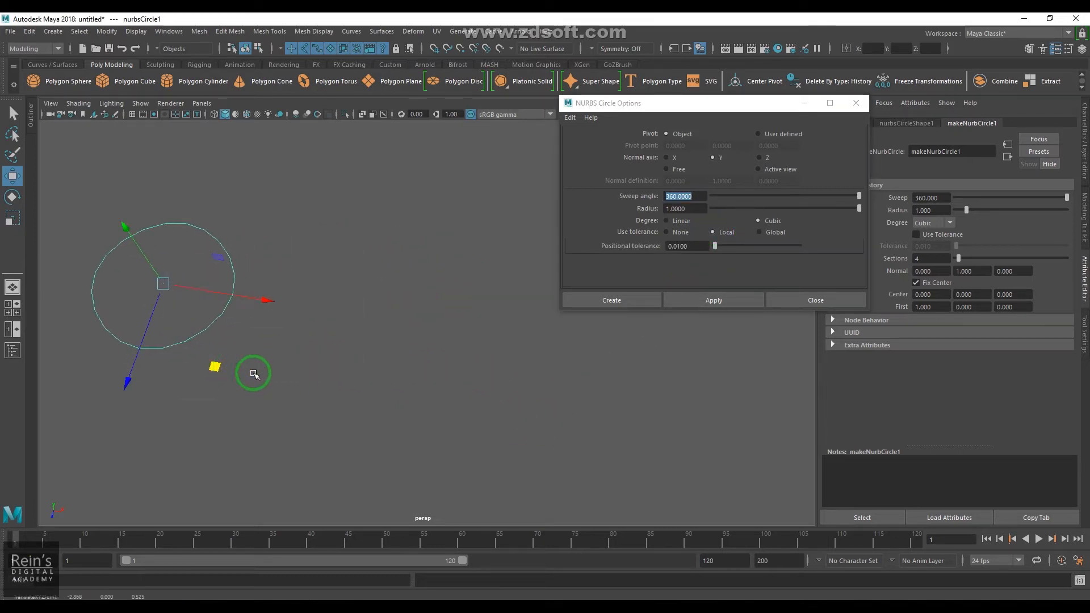
left_click(713, 301)
scroll(494, 391, "up", 3)
left_click_drag(482, 390, 529, 209, "alt")
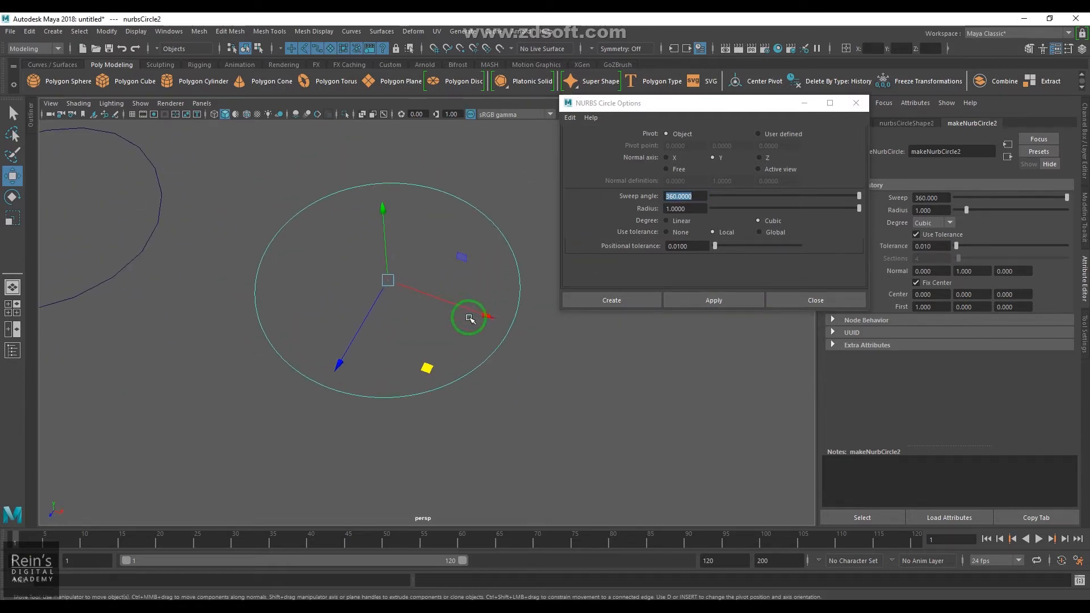
Move the second circle aside, then create another circle with a positional tolerance of 0.5642 and place it apart
left_click(663, 253)
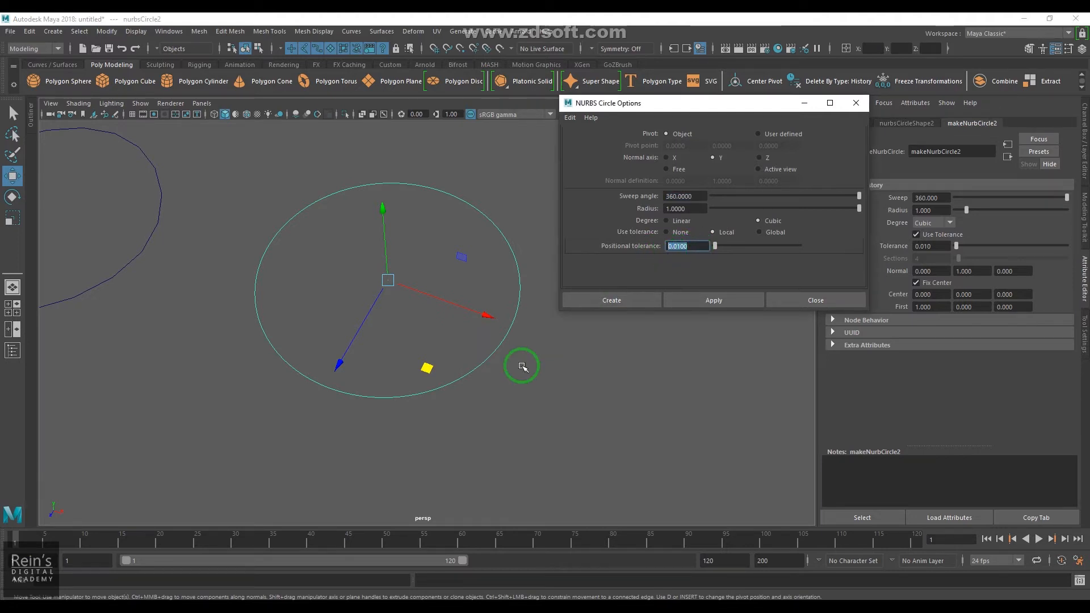
right_click_drag(588, 395, 475, 374, "alt")
left_click_drag(419, 368, 368, 243)
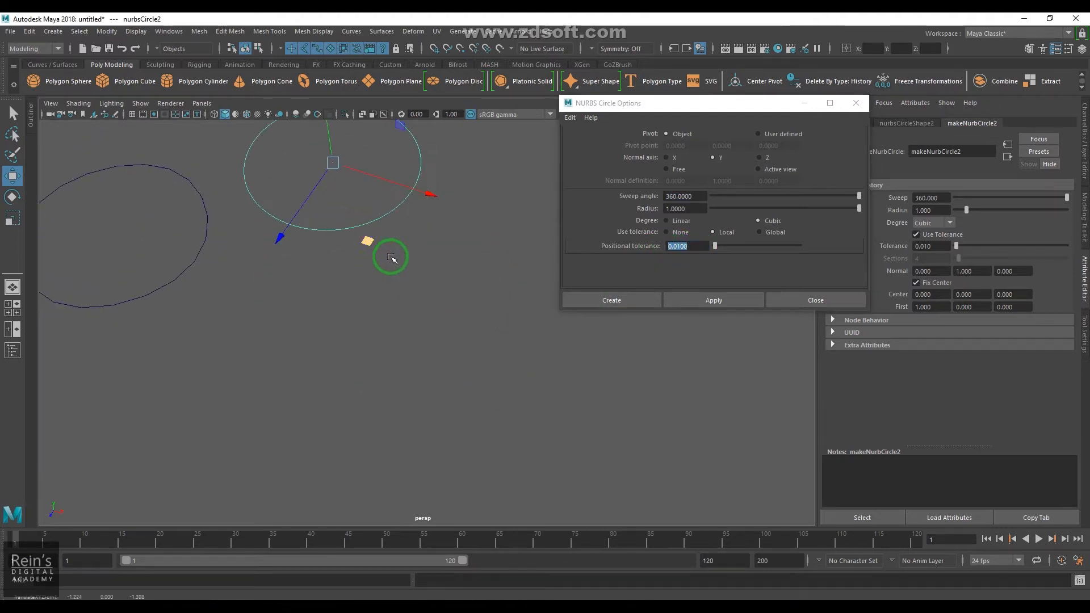
left_click_drag(699, 246, 744, 250)
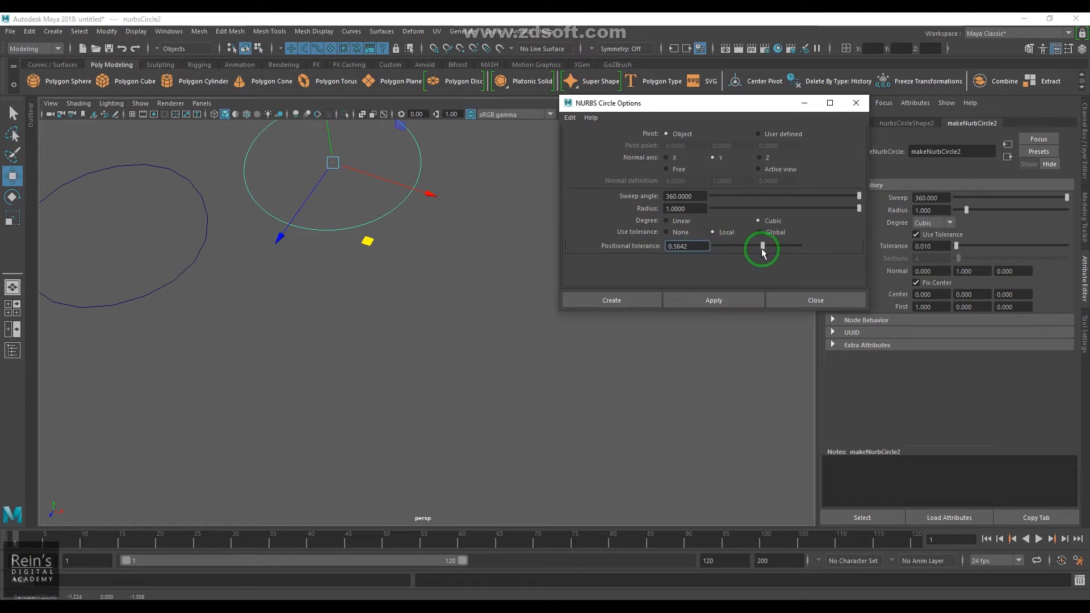
left_click(717, 298)
left_click_drag(418, 370, 352, 433)
Create one more circle with a positional tolerance of 1.0 and move it beside the other circles
left_click_drag(784, 244, 795, 250)
left_click(723, 294)
left_click_drag(418, 370, 569, 385)
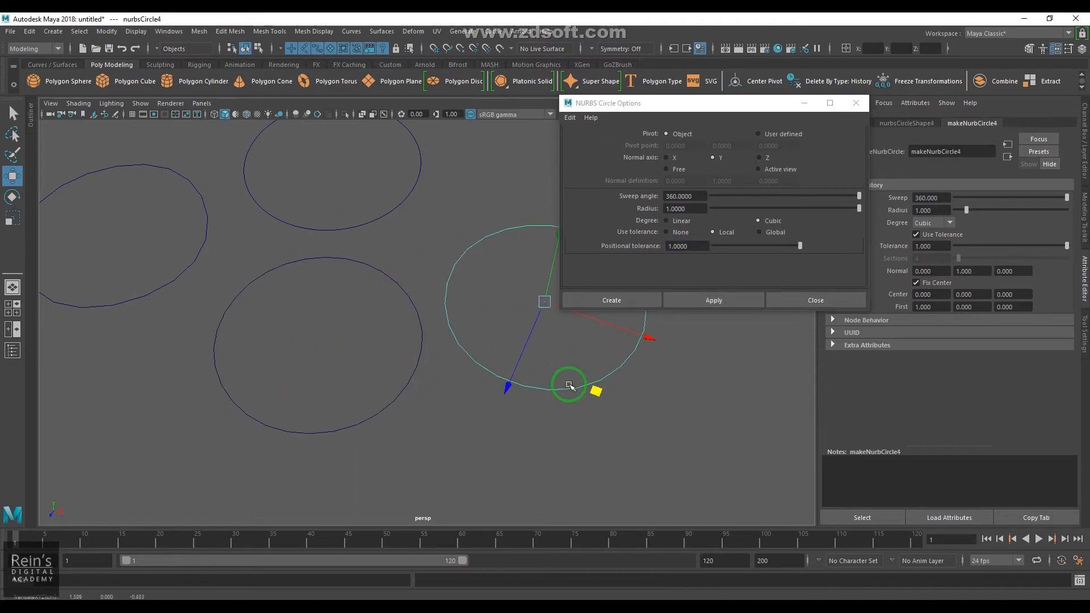
Examine the segments of the circle made with a positional tolerance of 1.0 up close
left_click(414, 231)
scroll(492, 295, "up", 8)
scroll(474, 305, "up", 1)
middle_click_drag(472, 352, 365, 317, "alt")
middle_click_drag(462, 243, 377, 397, "alt")
left_click(411, 358)
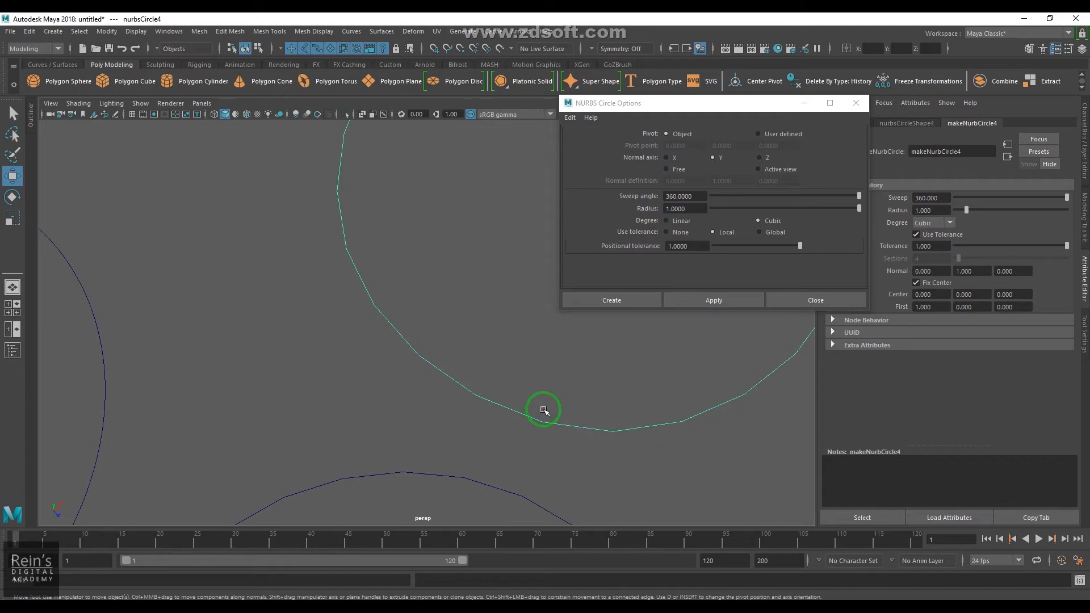
scroll(397, 398, "down", 5)
Select the three circles made with Local tolerance together and compare their shapes
middle_click_drag(423, 414, 432, 349, "alt")
left_click(352, 357, "shift")
left_click_drag(304, 298, 338, 328, "shift")
scroll(415, 369, "down", 5)
left_click_drag(454, 397, 382, 390, "alt")
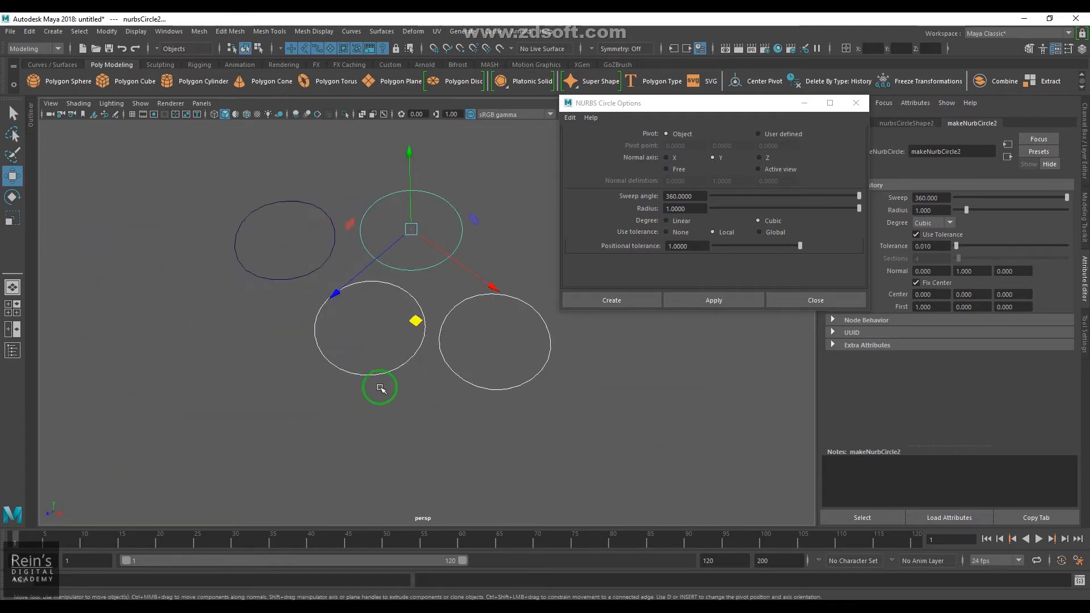
scroll(471, 416, "up", 1)
middle_click_drag(476, 419, 504, 435, "alt")
Delete all the circles from the scene and reset the NURBS circle options to their defaults
left_click(693, 247)
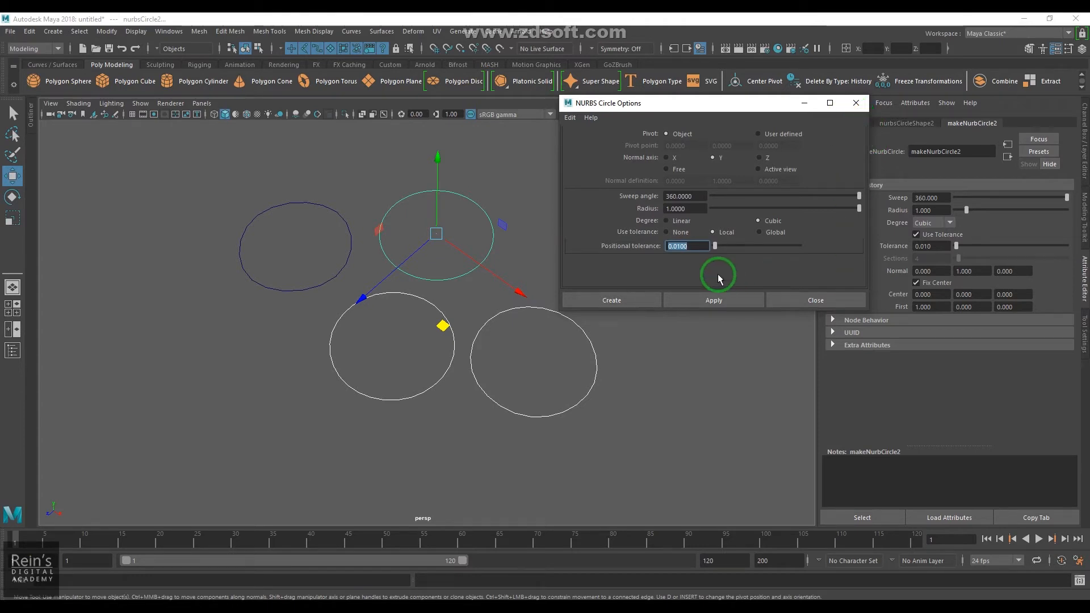
left_click_drag(260, 199, 545, 419)
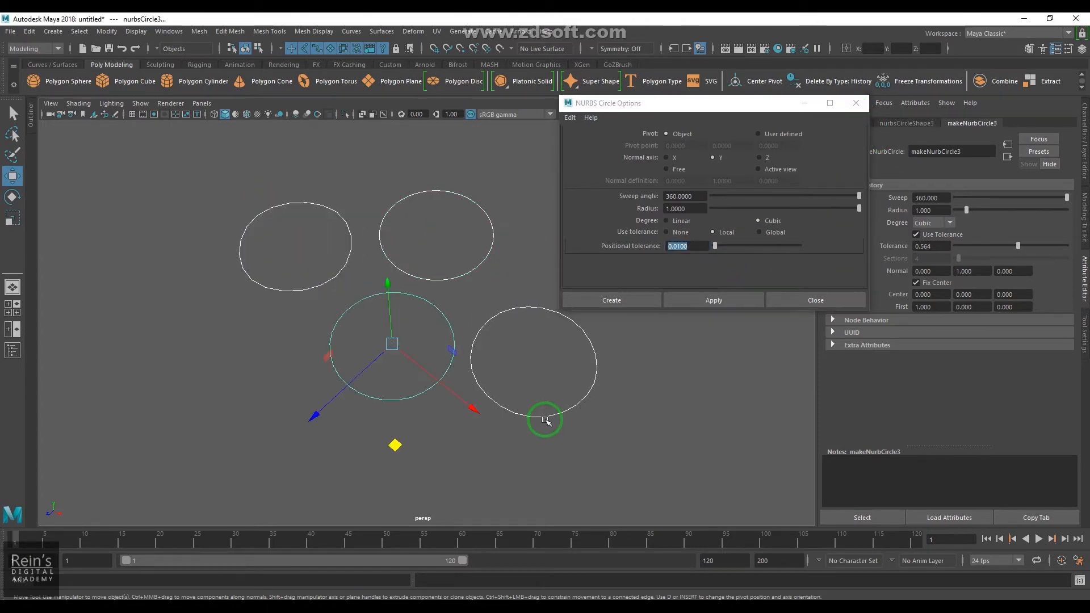
key("Delete")
left_click(570, 119)
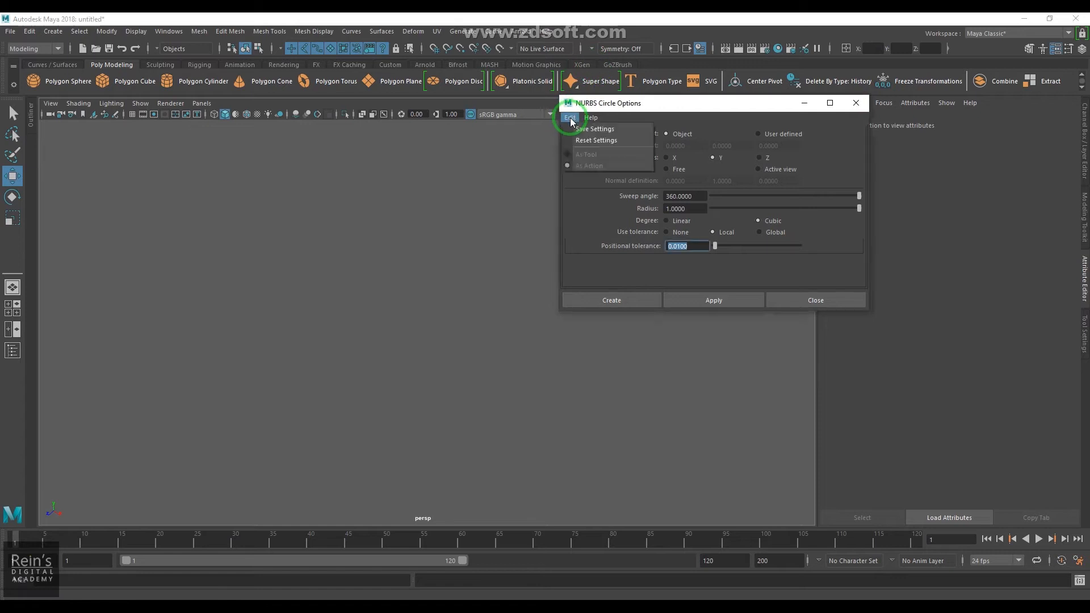
left_click(587, 142)
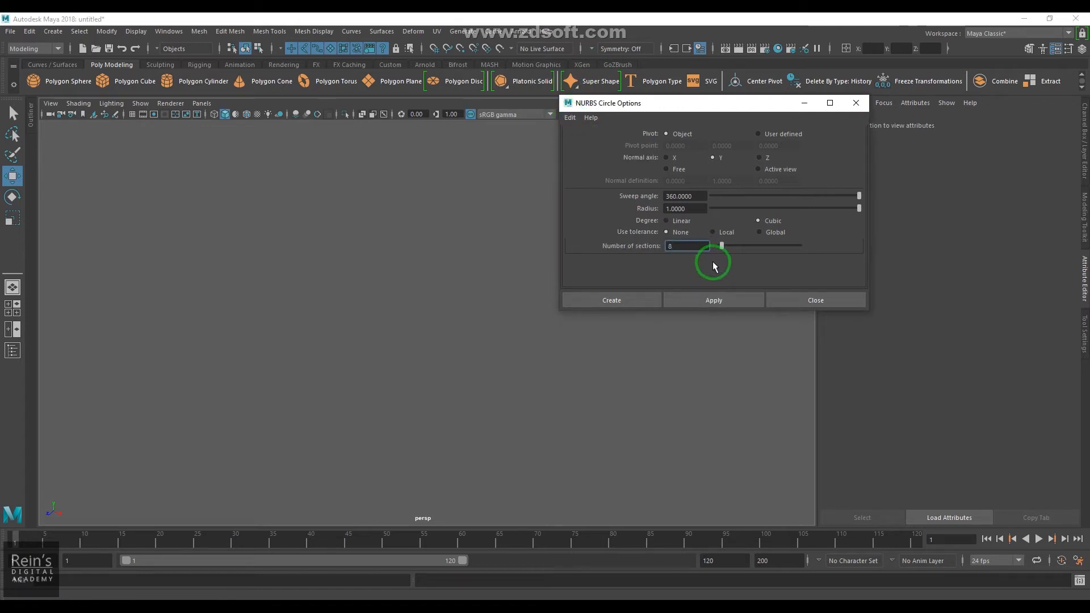
Create a NURBS circle with 8 sections and select all of its edit points
left_click(639, 301)
scroll(527, 385, "up", 7)
left_click_drag(528, 384, 511, 372, "alt")
scroll(539, 318, "up", 1)
right_click_drag(571, 255, 571, 275)
left_click_drag(243, 190, 673, 474)
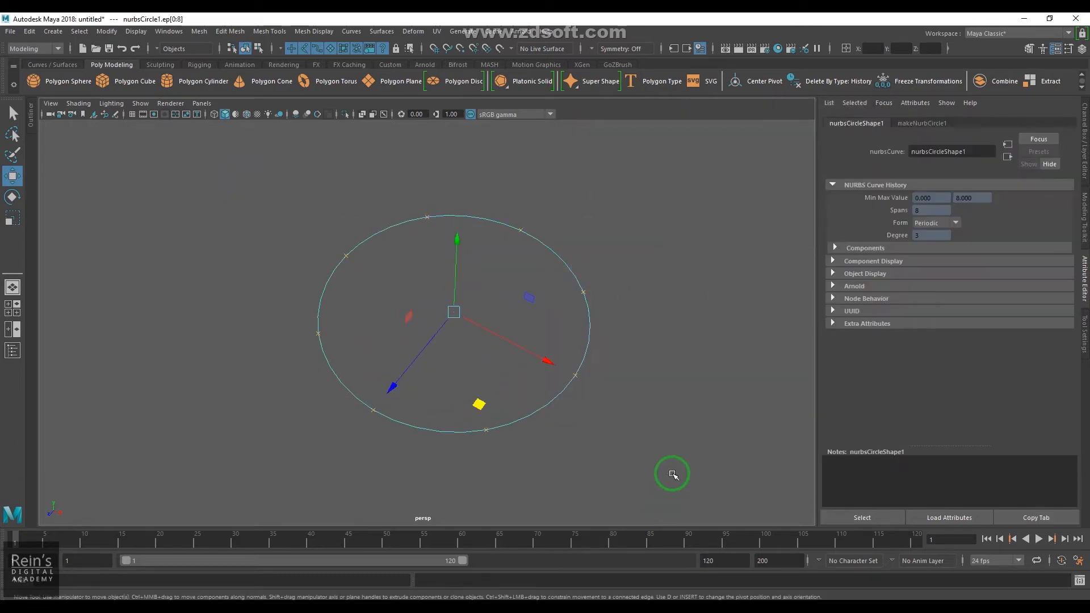
left_click_drag(434, 273, 433, 328, "alt")
scroll(453, 441, "up", 2)
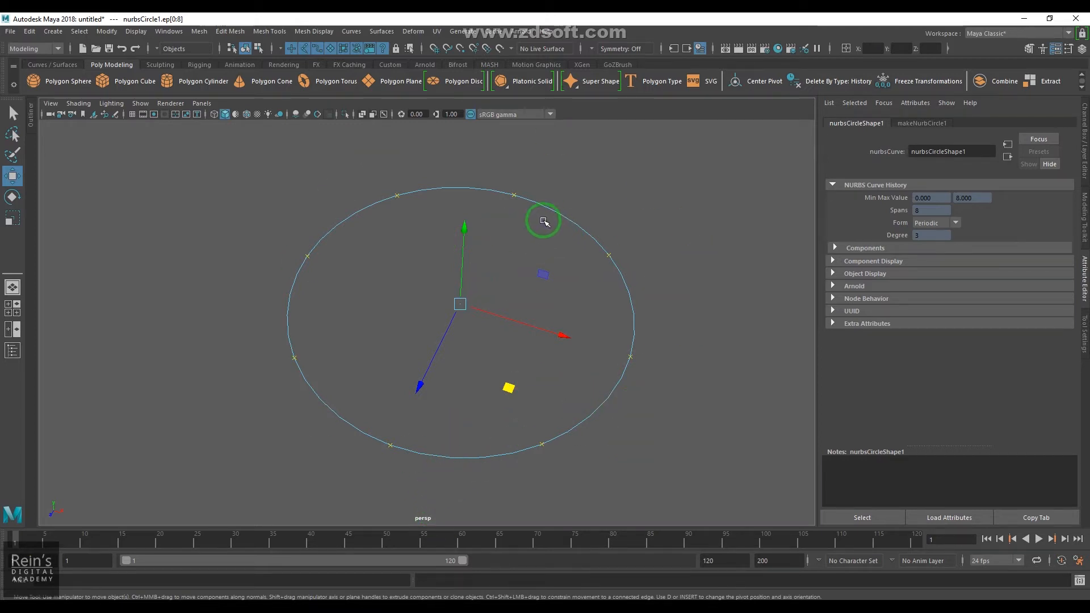
In the circle's creation history, reduce the sections to 2 and change the degree to Linear
left_click(921, 123)
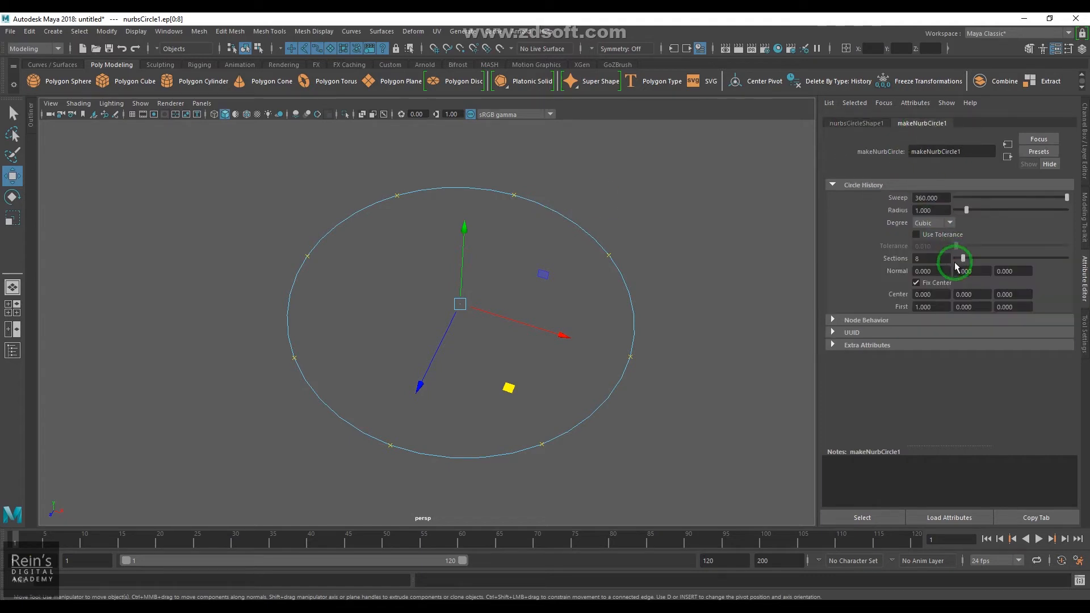
mouse_move(962, 260)
left_mouse_down()
mouse_move(1007, 260)
mouse_move(960, 263)
mouse_move(958, 278)
left_mouse_up()
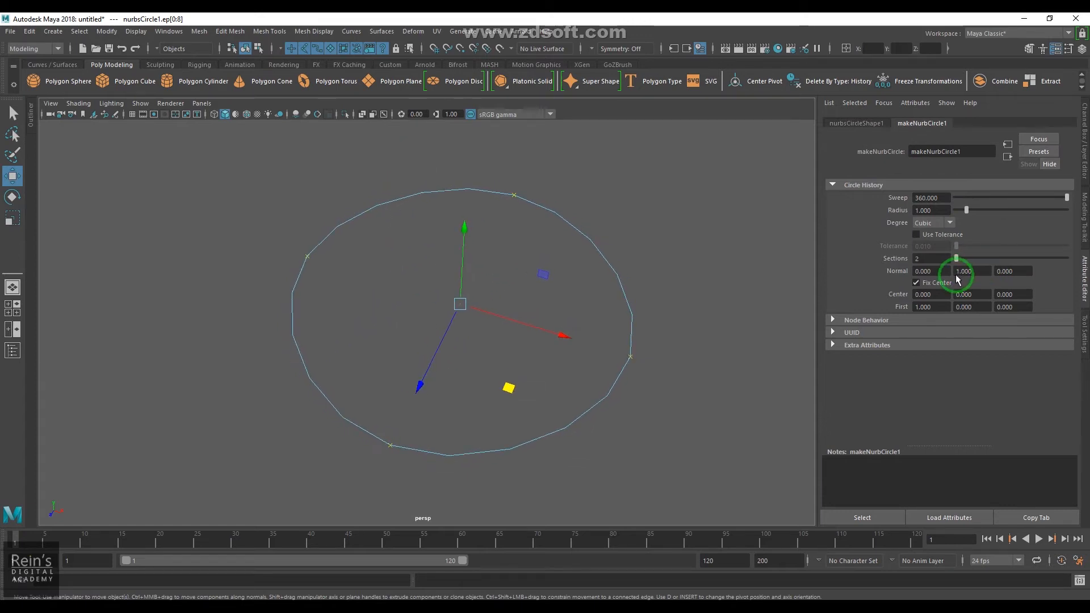
left_click(944, 225)
left_click(942, 237)
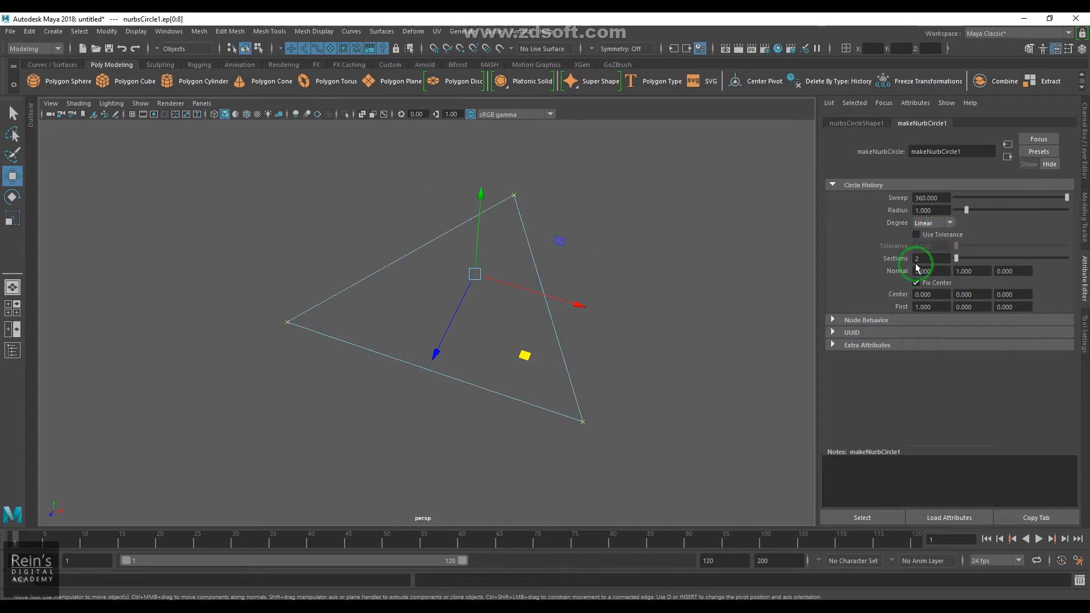
Set the linear circle's number of sections to 8
left_click_drag(958, 264, 508, 226)
double_click(921, 257)
type("8")
key("Return")
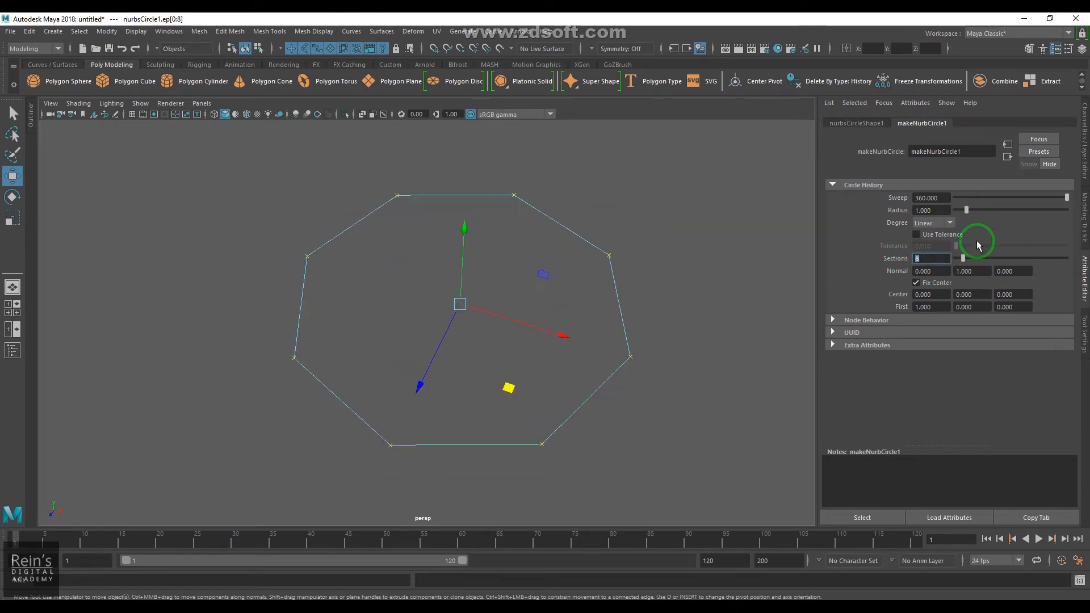
Change the circle's degree to Cubic and return to object selection with the whole circle selected
left_click(944, 222)
left_click(944, 247)
right_click_drag(602, 246, 652, 223)
left_click_drag(608, 239, 682, 384)
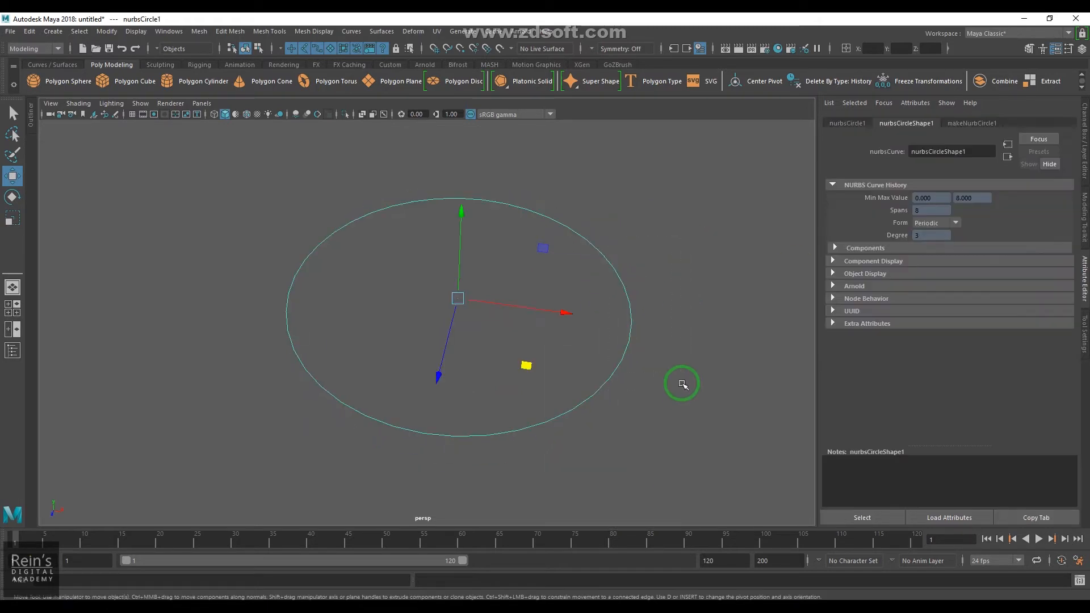
Delete the circle and open the NURBS circle creation options again
key("Delete")
left_click(114, 128)
left_click(53, 31)
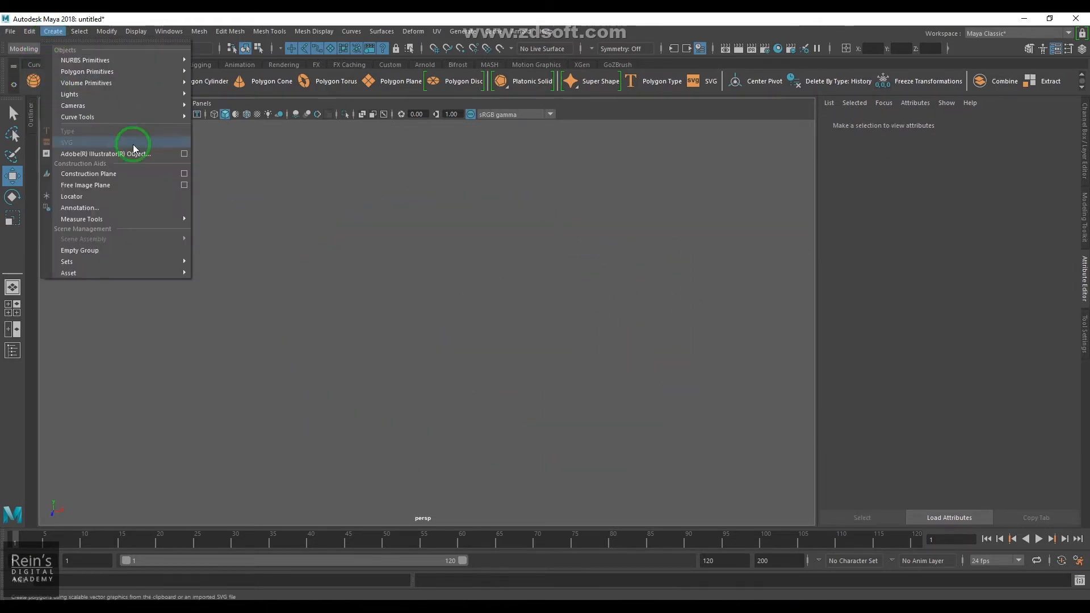
mouse_move(162, 61)
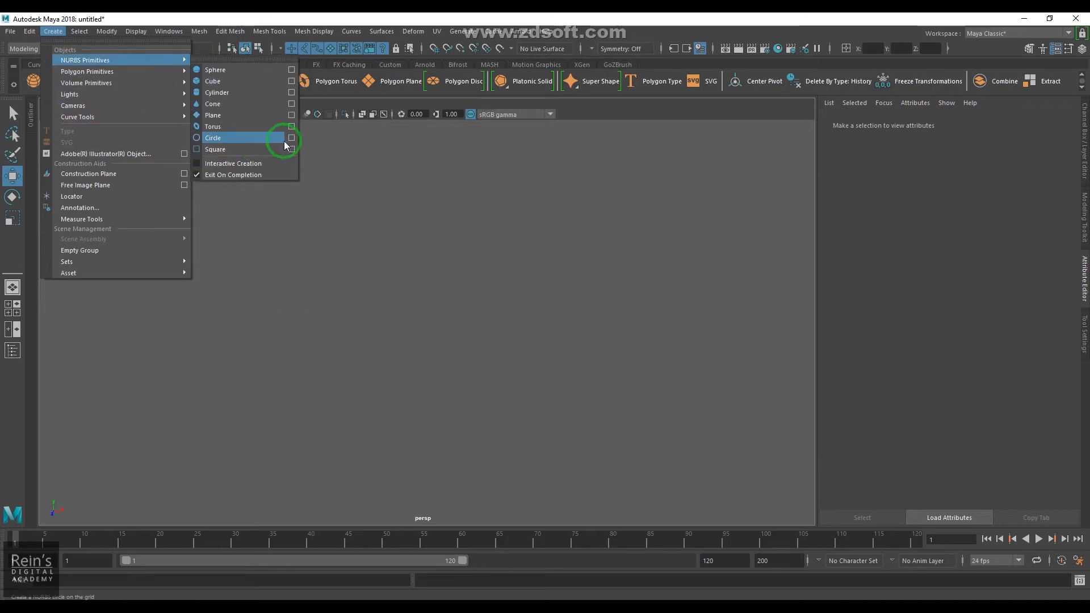
left_click(284, 141)
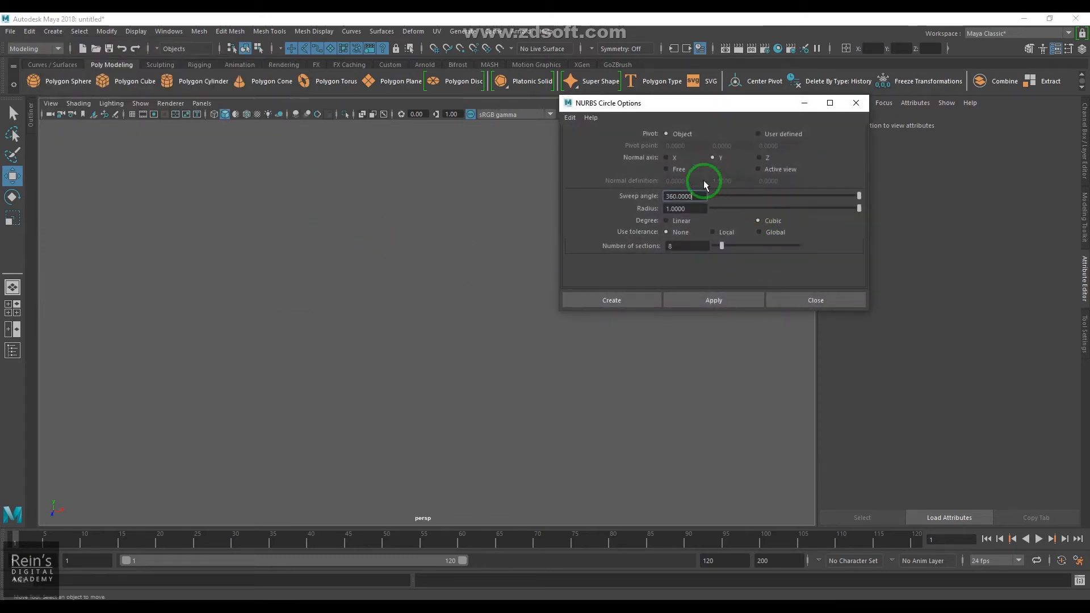
Create a polygon disc at the origin and show the viewport grid beneath it
left_click(319, 200)
left_click(457, 80)
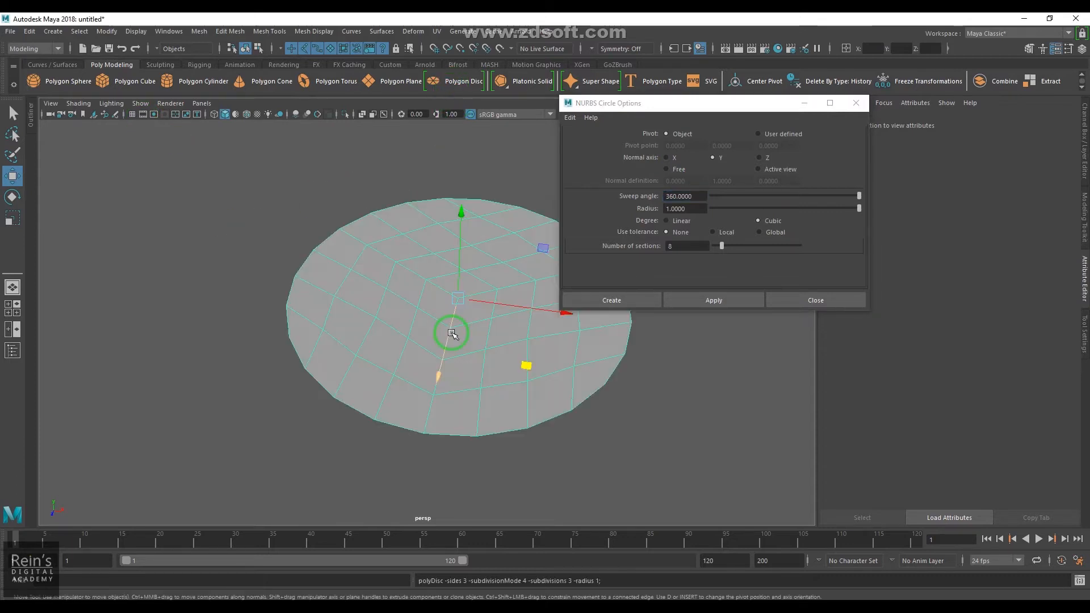
left_click_drag(451, 335, 403, 348, "alt")
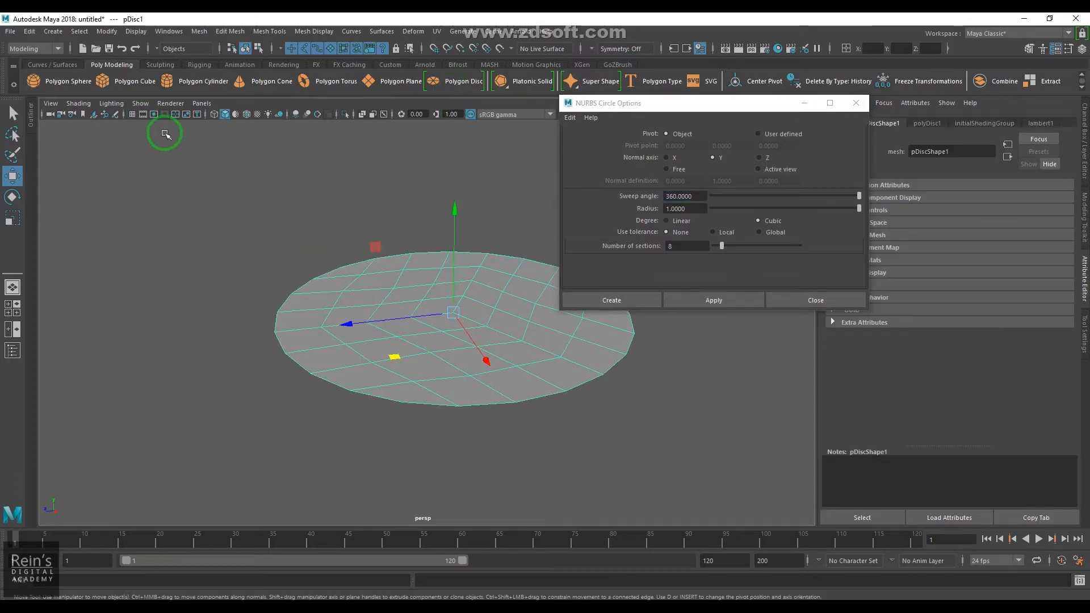
left_click(133, 114)
scroll(475, 343, "down", 5)
left_click_drag(475, 343, 550, 336, "alt")
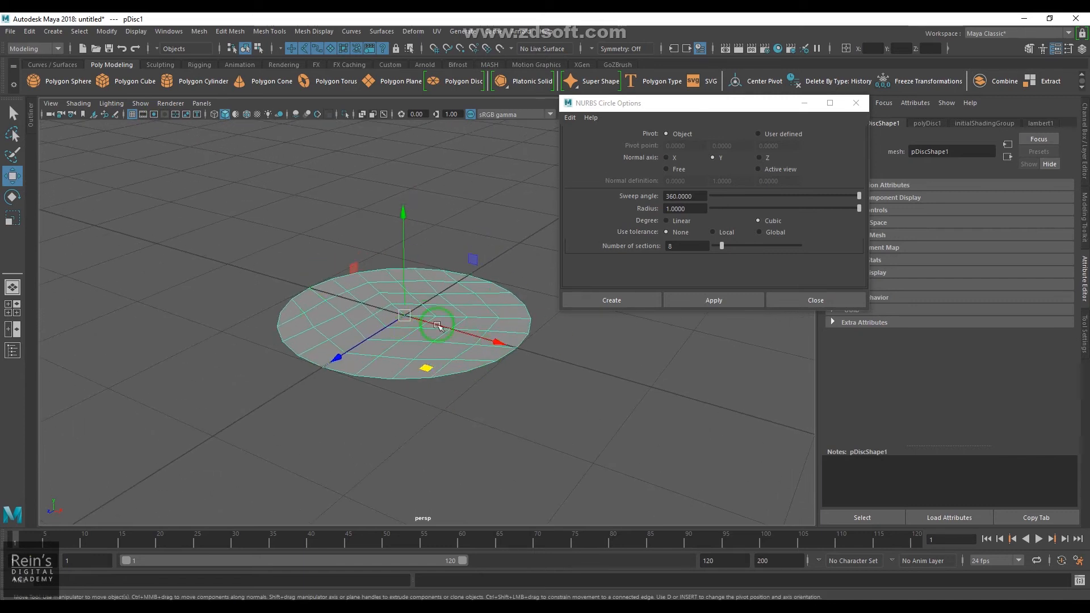
Try moving the disc up along Y, then rotate it upright to face the X axis and try moving it along X
left_click_drag(401, 236, 401, 199)
key("ctrl+z")
key("e")
left_click_drag(475, 304, 552, 343)
key("w")
key("ctrl+z")
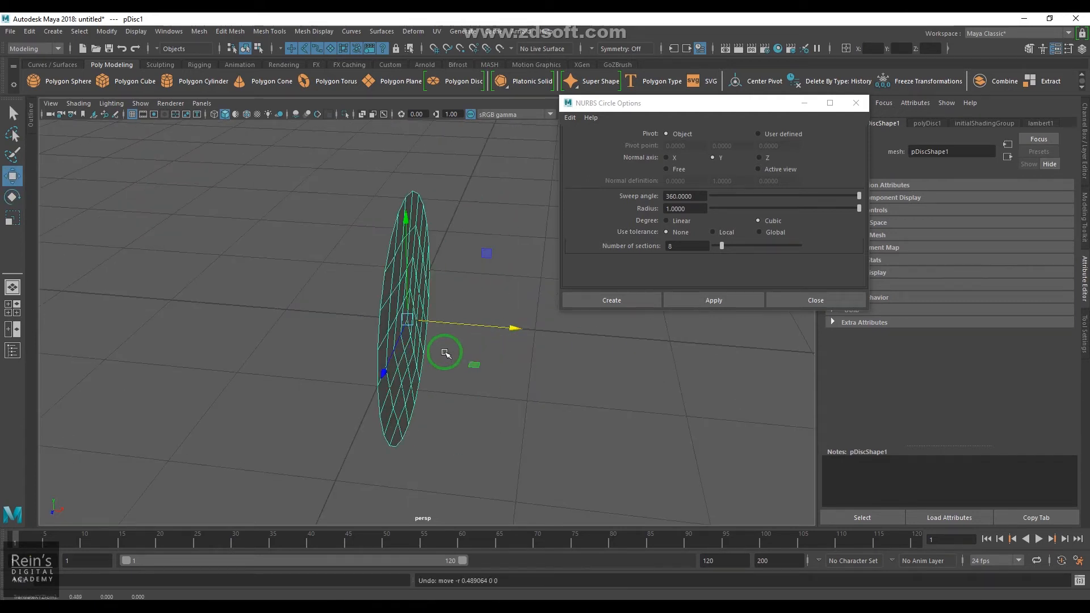
Rotate the upright disc to face the Z axis and try moving it along Z, undoing each move
key("e")
left_click_drag(462, 363, 381, 379)
key("w")
key("ctrl+z")
left_click_drag(315, 356, 293, 360)
key("ctrl+z")
Rotate the disc back to lie flat on the grid, try raising it along Y, and undo the move
key("e")
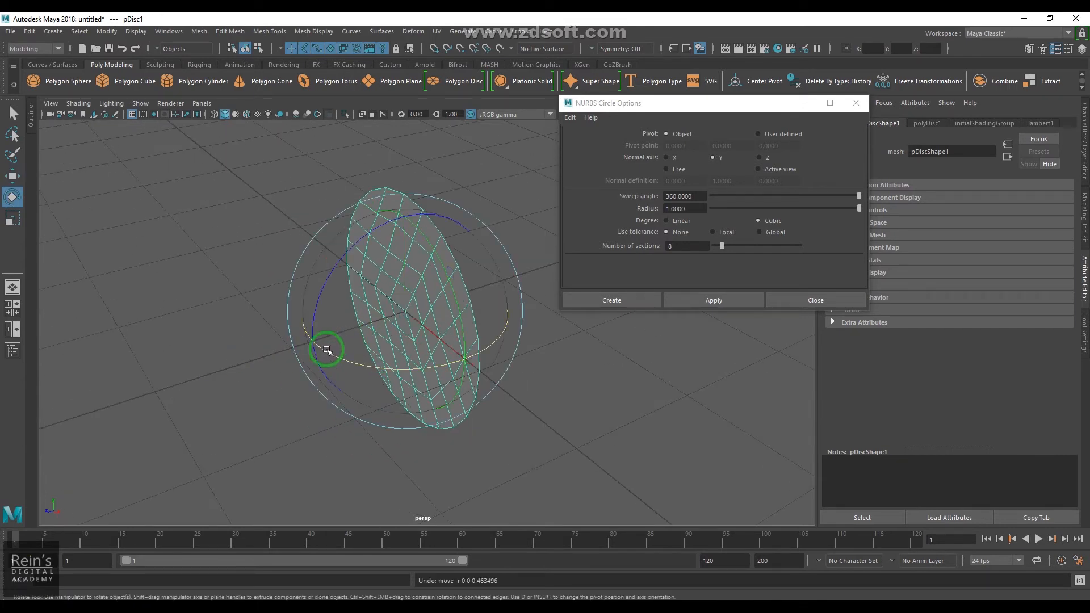
left_click_drag(344, 265, 447, 229)
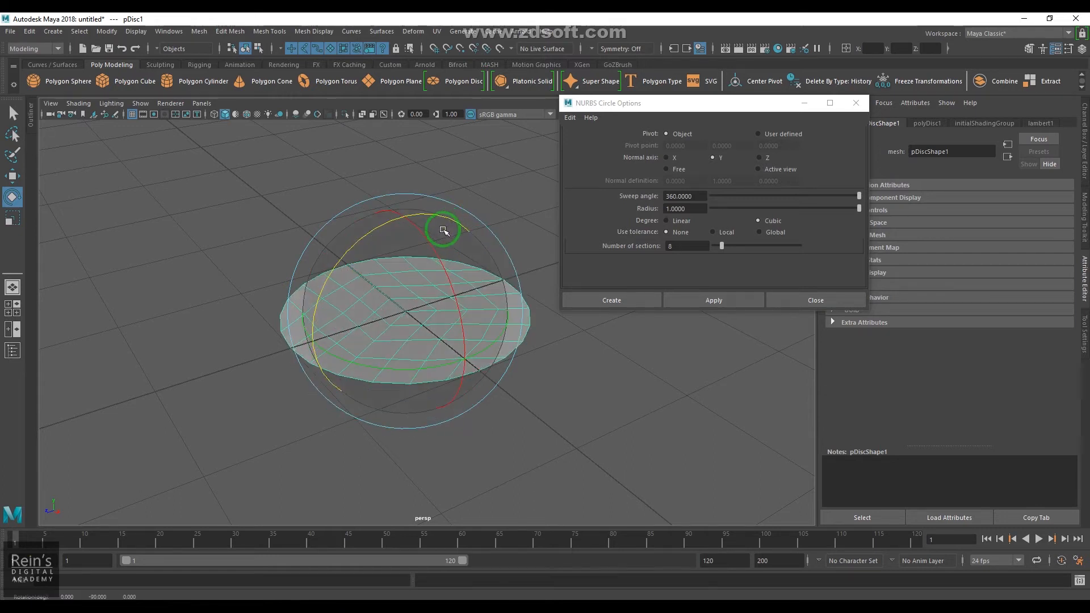
key("w")
left_click_drag(401, 195, 402, 154)
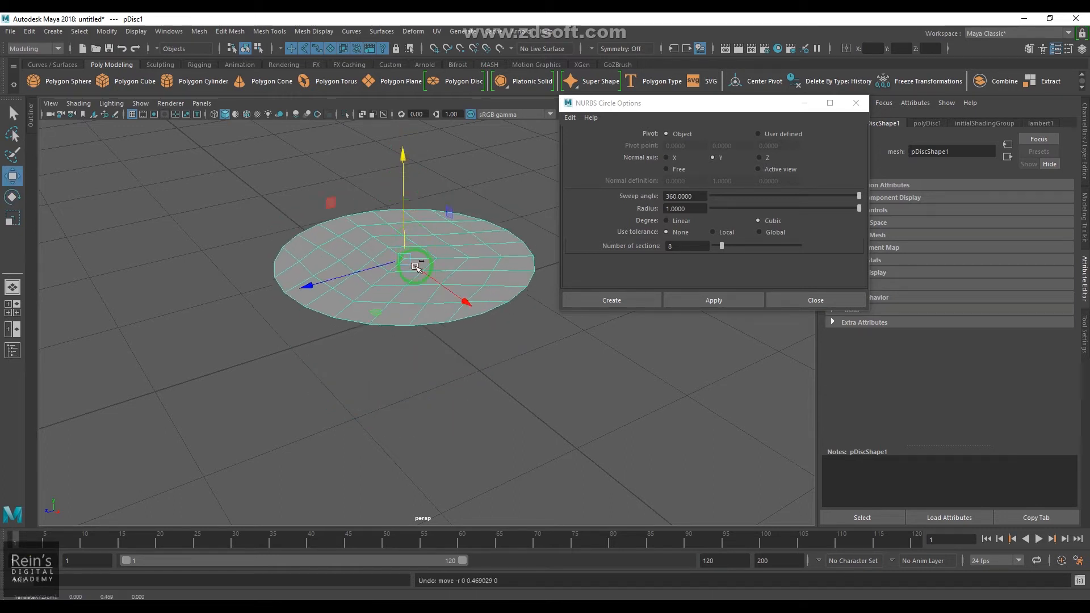
key("ctrl+z")
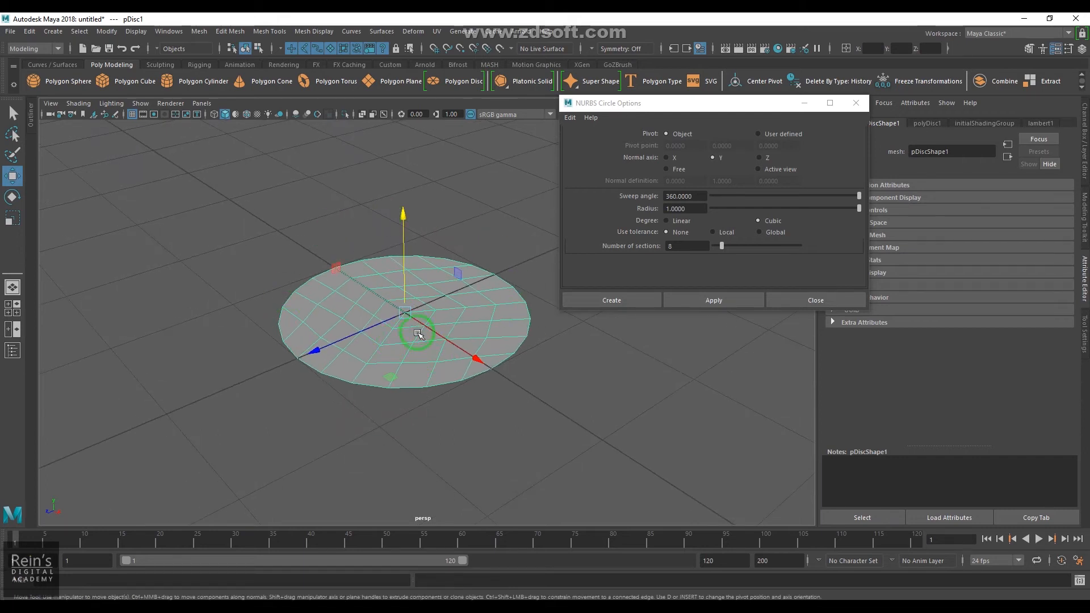
left_click_drag(417, 331, 413, 329, "alt")
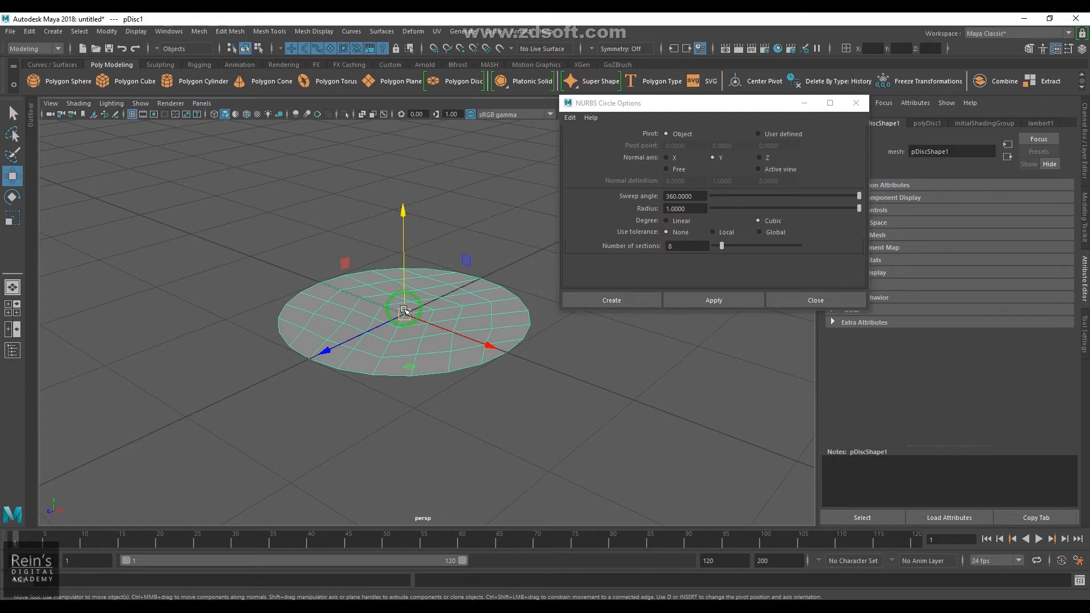
Try raising the flat disc along Y and then rotating it upright, undoing both changes
left_click_drag(407, 350, 390, 309, "alt")
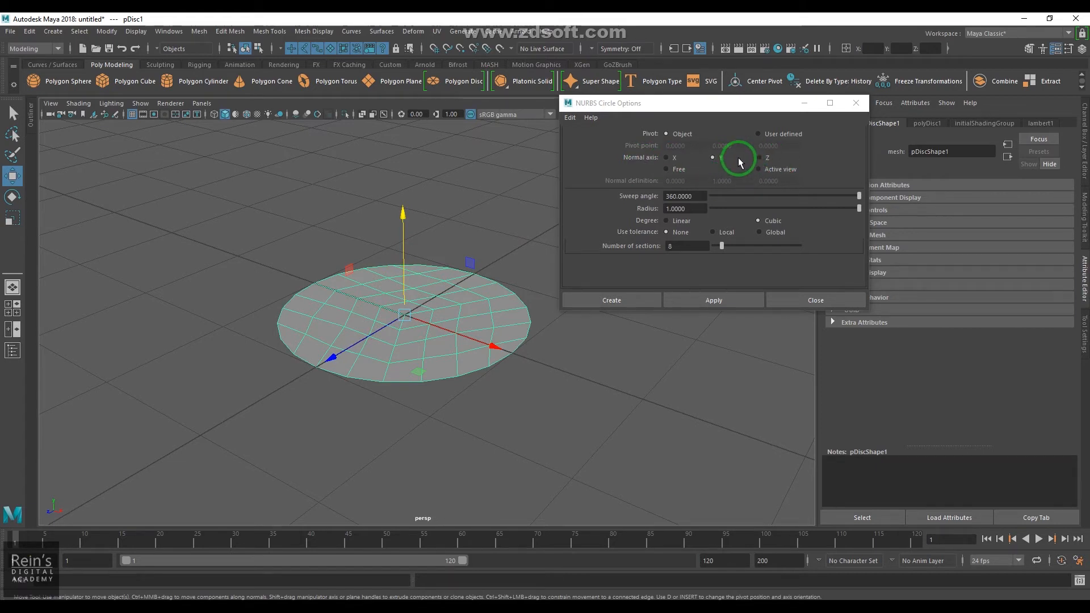
left_click_drag(414, 226, 409, 195)
key("ctrl+z")
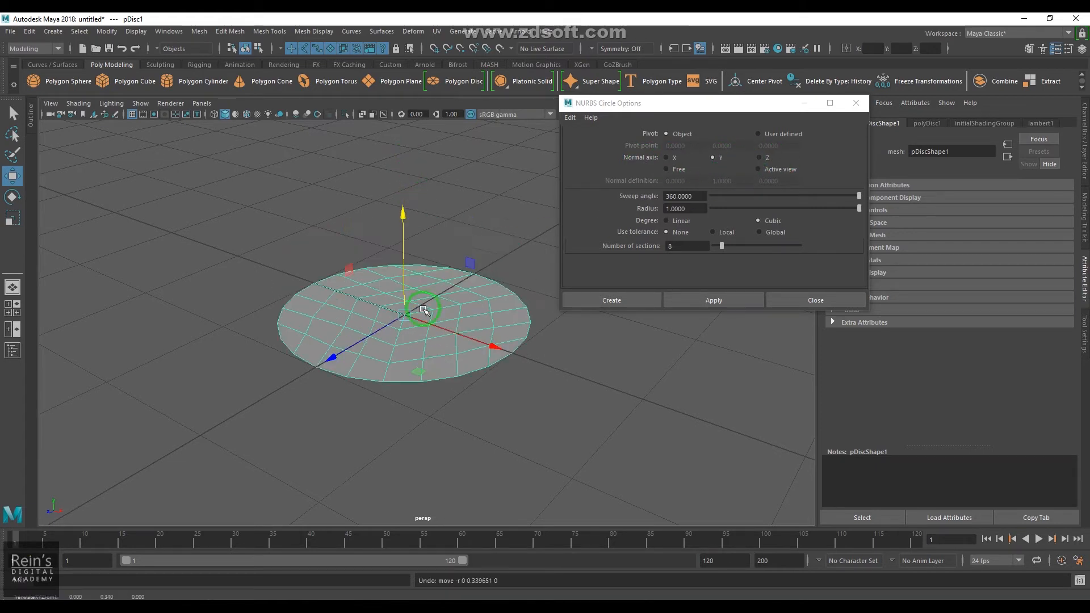
key("e")
left_click_drag(379, 249, 327, 364)
key("w")
key("ctrl+z")
Rotate the disc 90 degrees upright to face the X axis, then delete it
key("e")
left_click_drag(400, 361, 487, 324)
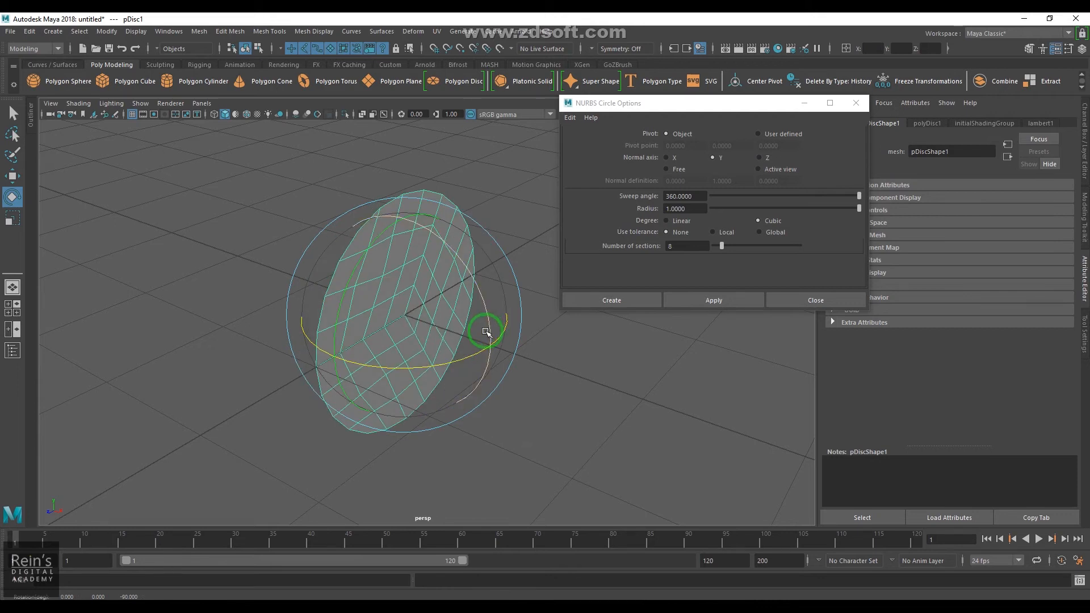
key("w")
key("Delete")
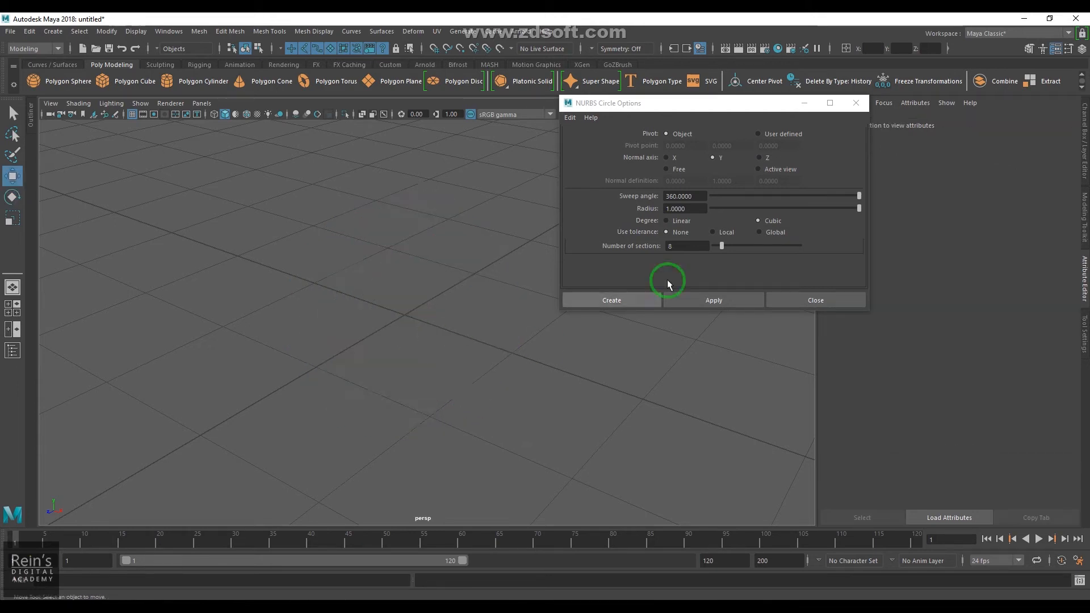
Reset the NURBS circle options to their defaults and create the circle with normal axis Y
left_click(570, 117)
left_click(580, 141)
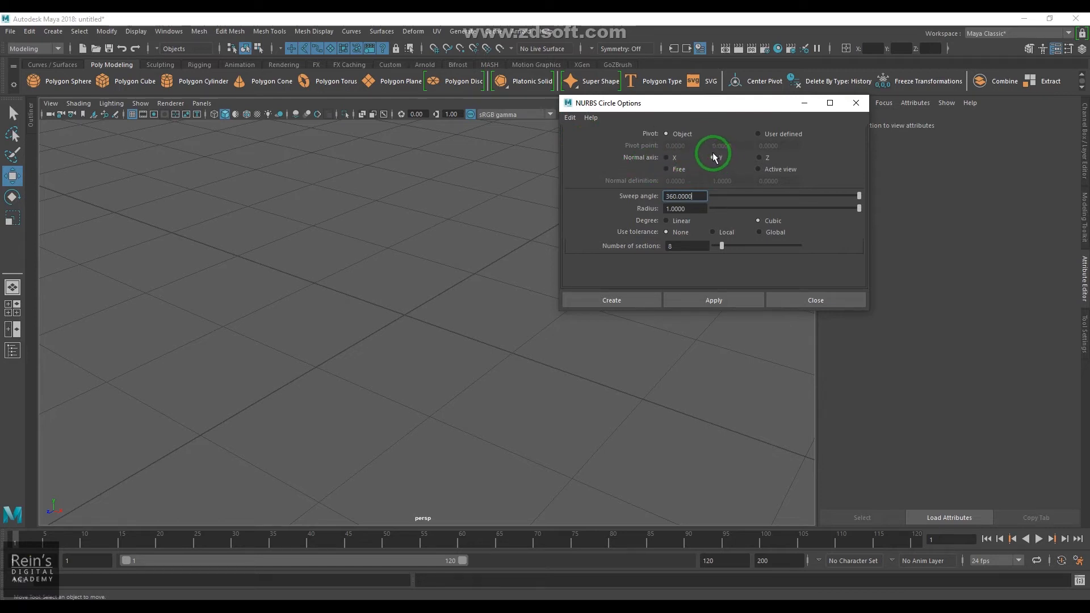
left_click(618, 295)
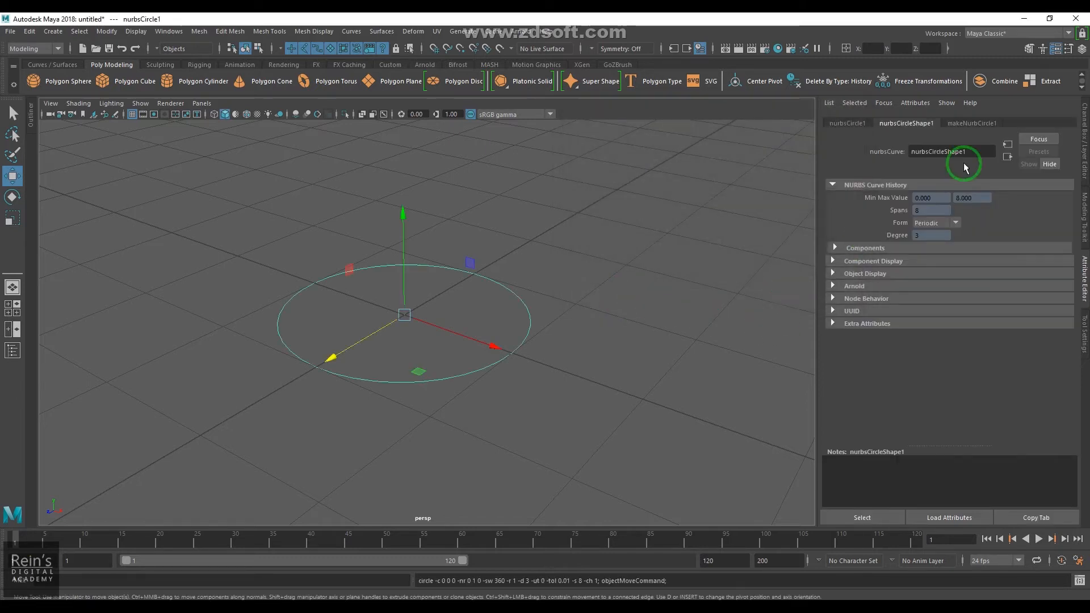
Set the circle's normal to 1, 0, 0 in its makeNurbCircle1 history so it faces the X axis
left_click(972, 123)
left_click(967, 271)
type("0")
left_click(924, 271)
type("1")
key("Return")
Change the circle's normal to 0, 0, 1 so it faces the Z axis
type("0")
left_click(1011, 272)
type("1")
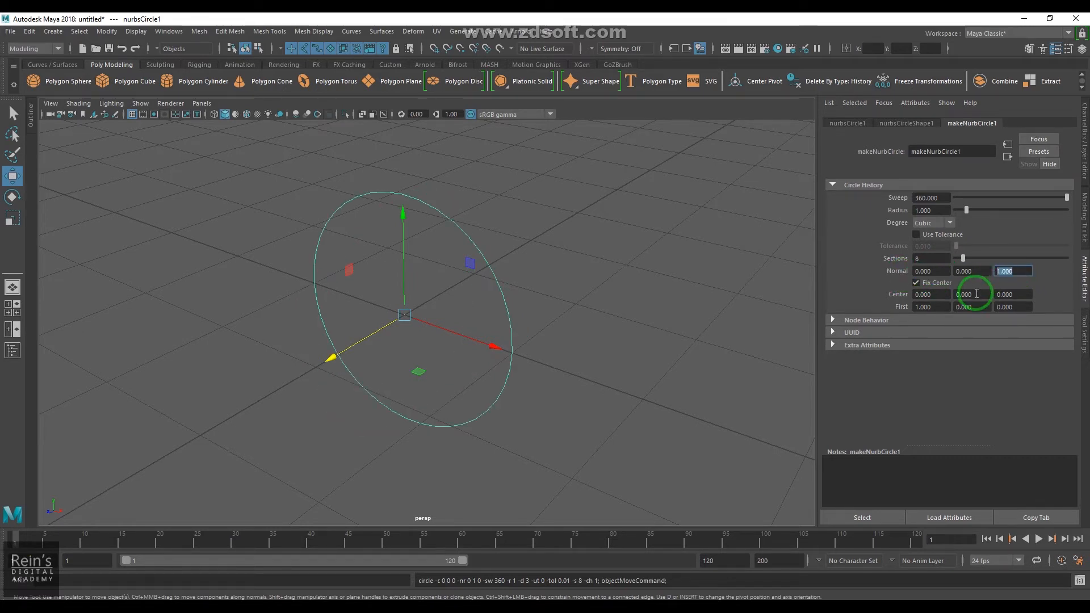
key("Return")
Try moving the upright circle with the Move tool and undo the moves
left_click_drag(514, 347, 548, 314, "alt")
key("ctrl+z")
left_click_drag(444, 225, 452, 194)
key("ctrl+z")
Set the Z component of the circle's normal to 0, then delete the circle
left_click_drag(605, 310, 377, 322, "alt")
double_click(1014, 271)
type("0")
key("Return")
left_click_drag(405, 386, 509, 394, "alt")
key("Delete")
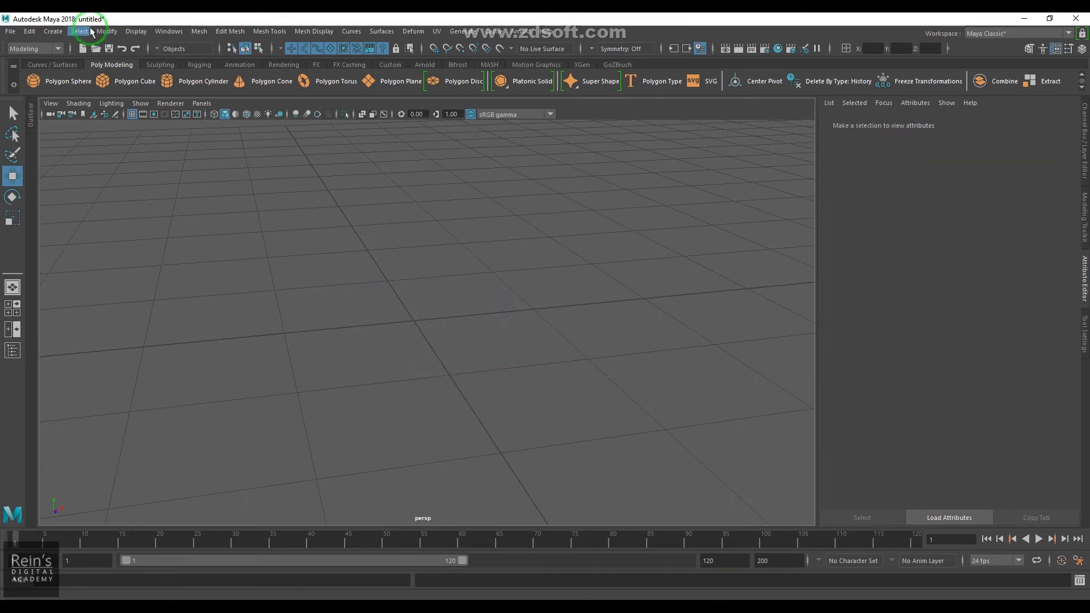
Reopen the NURBS circle options, try the Free normal axis, and set the normal axis to Active view
left_click(53, 32)
mouse_move(188, 61)
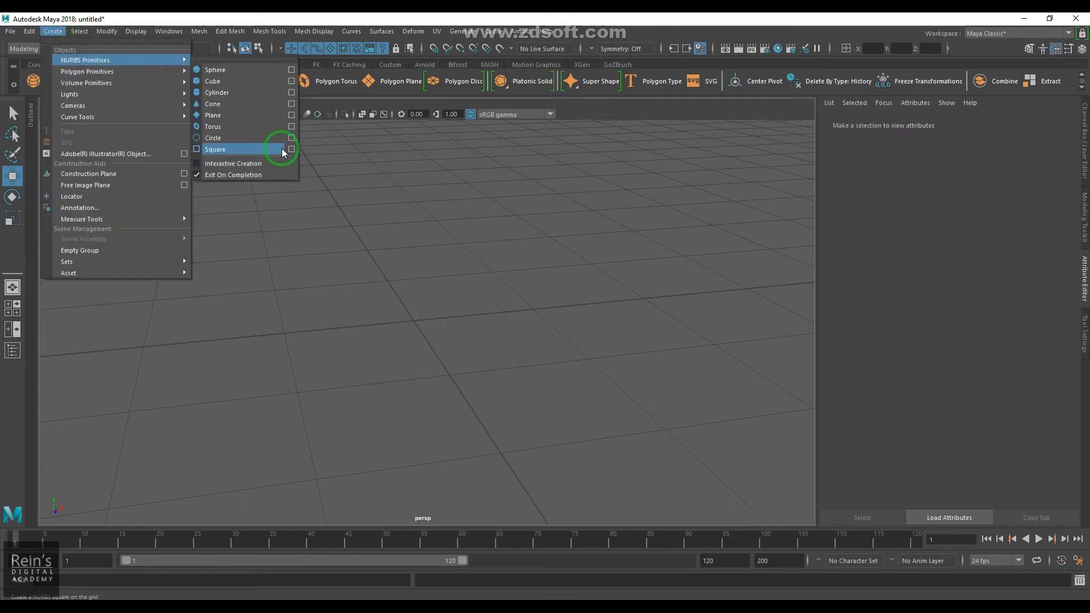
left_click(291, 138)
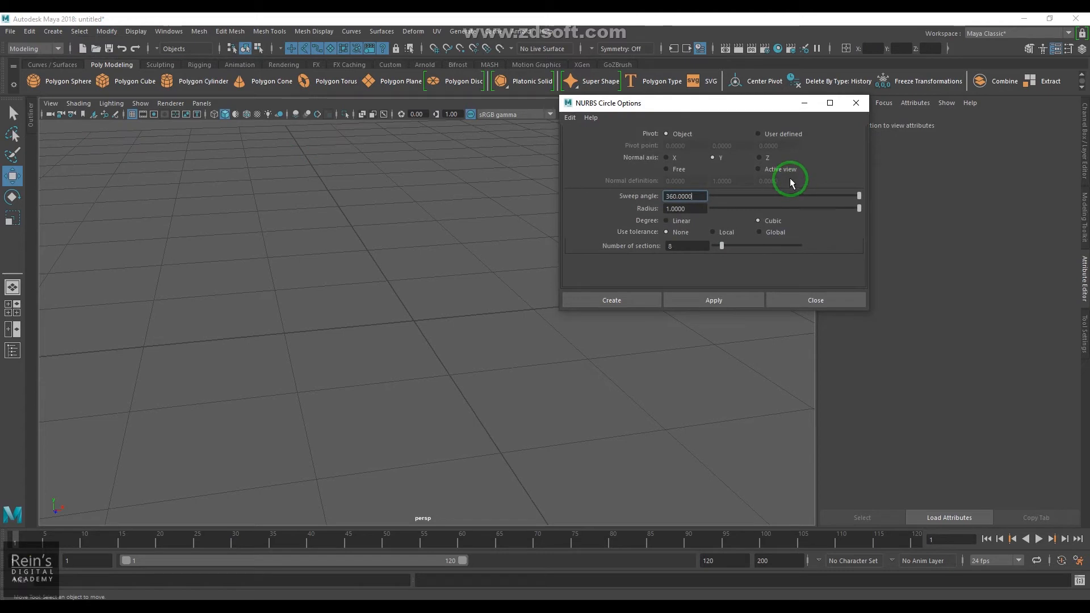
left_click(684, 171)
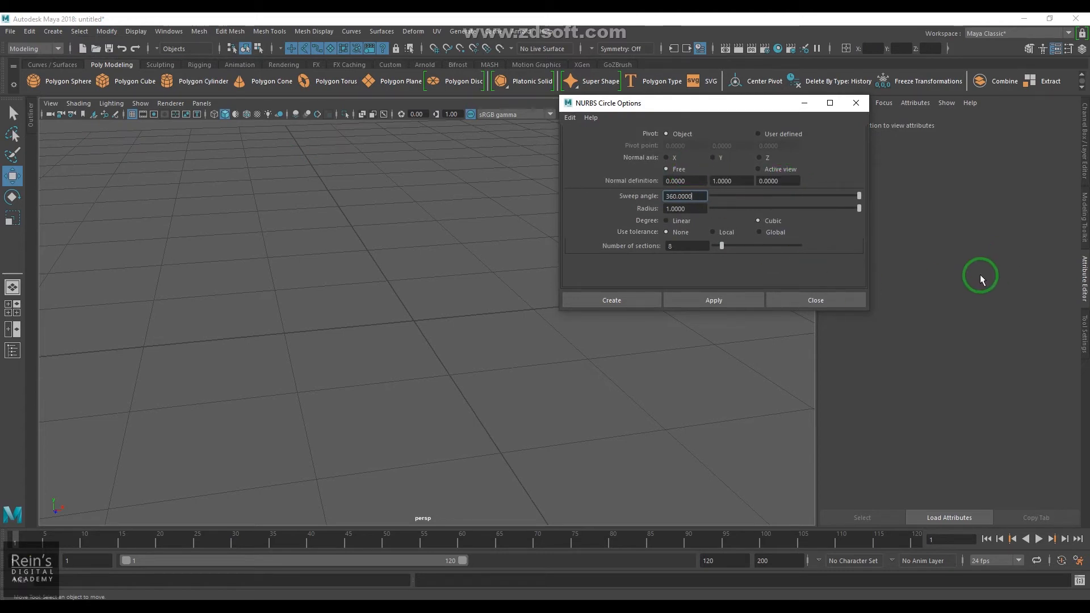
left_click(764, 181)
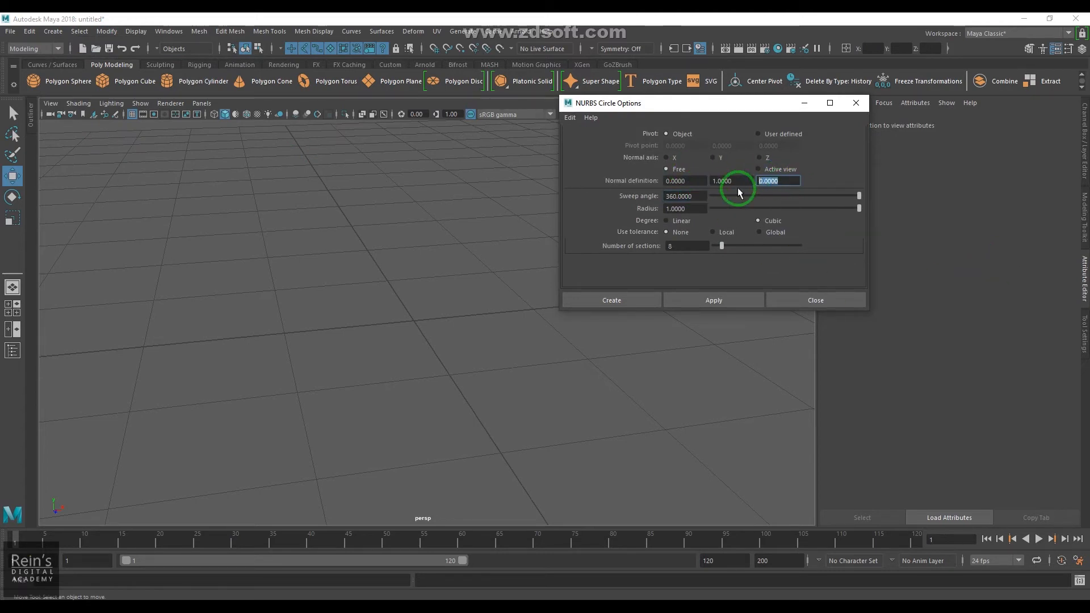
left_click(770, 172)
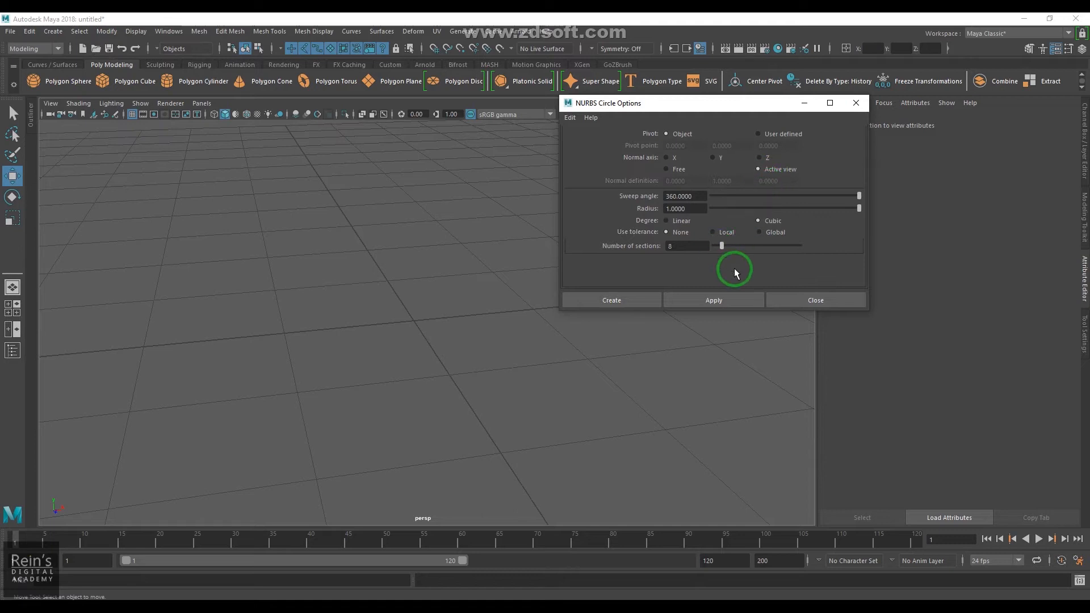
Create a NURBS circle of radius 1 from the top view and inspect it in the perspective view
key("space")
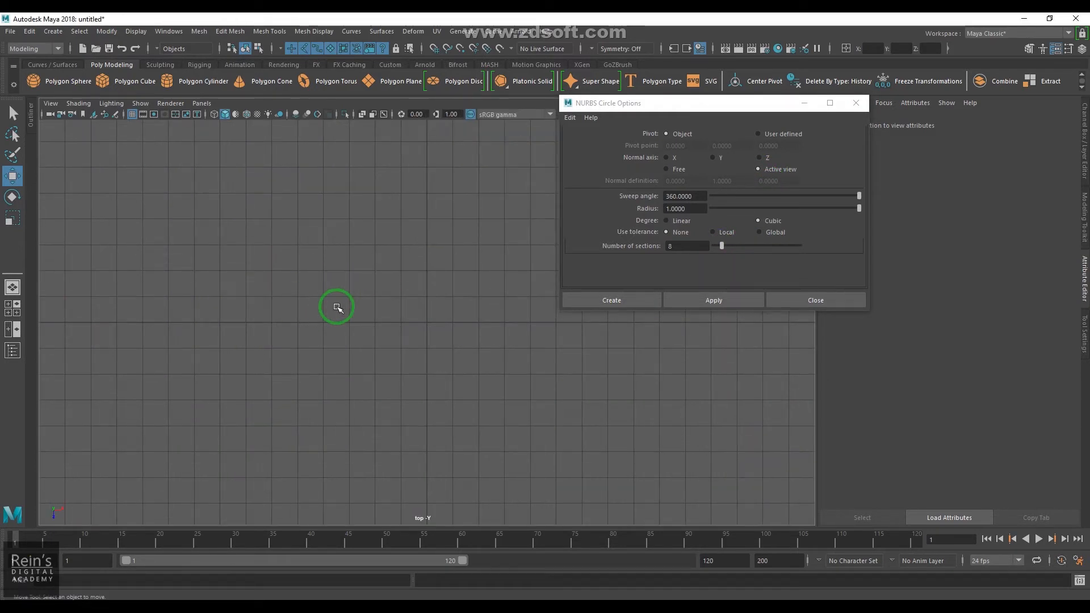
left_click(673, 301)
scroll(470, 342, "up", 5)
left_click(547, 377)
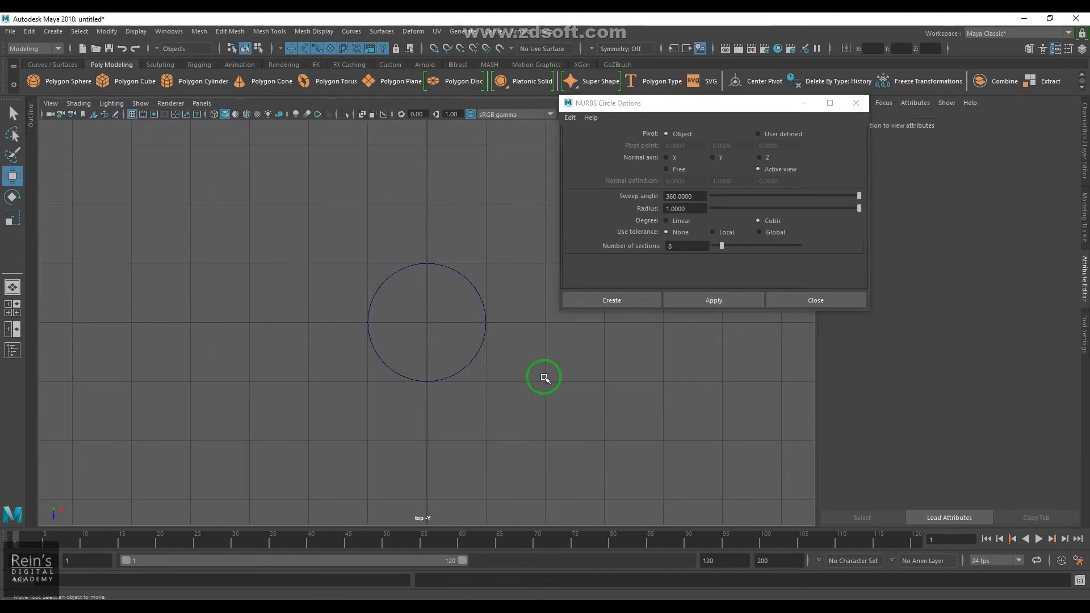
key("space")
key("space")
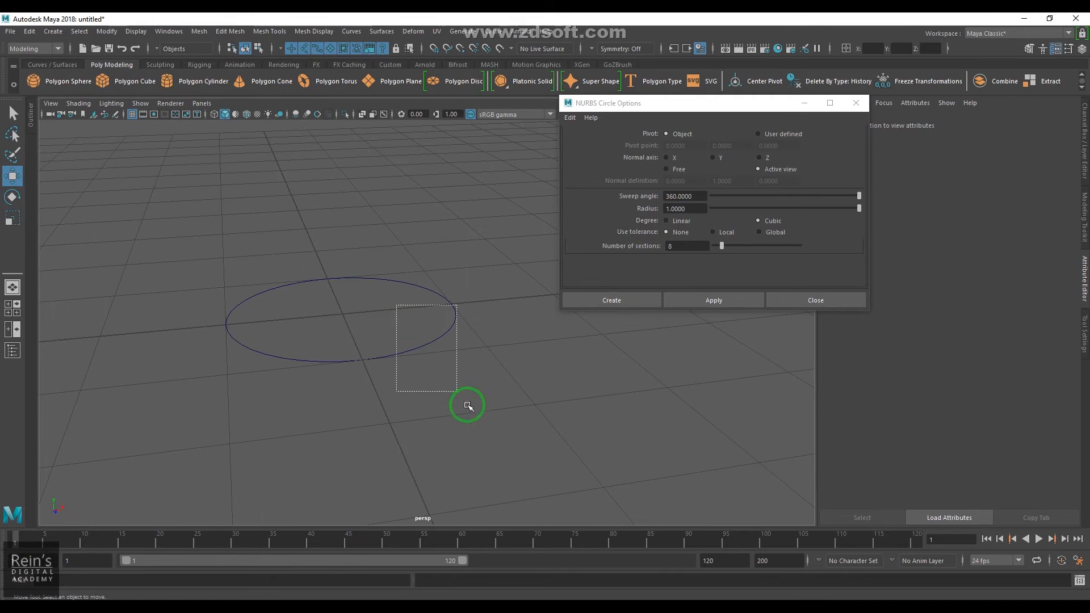
left_click_drag(447, 377, 471, 408)
left_click(484, 403)
Create a second NURBS circle from the front view and inspect its orientation in the perspective view
key("space")
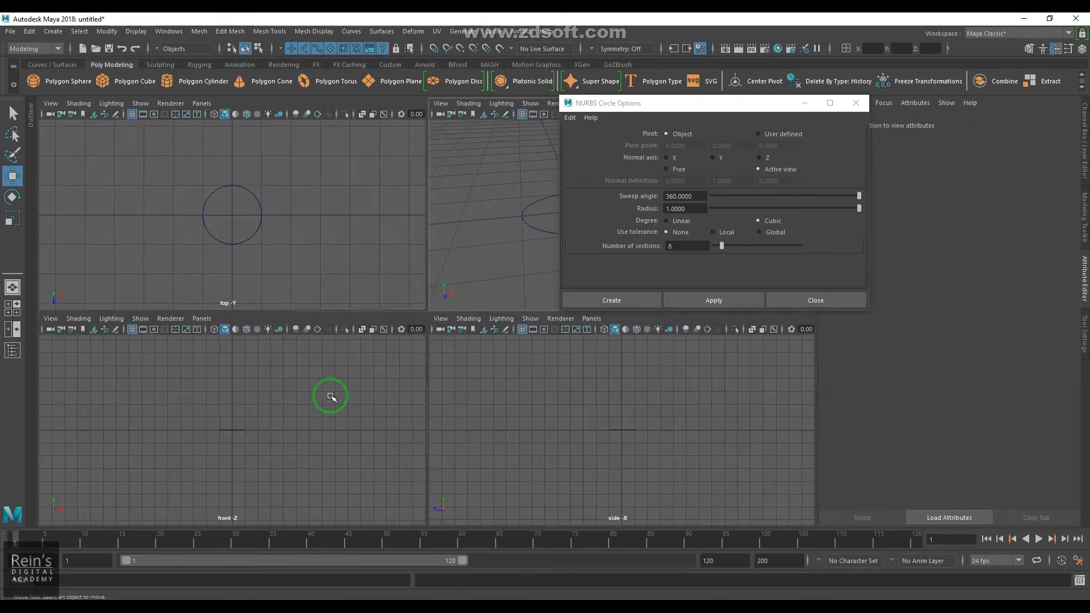
key("space")
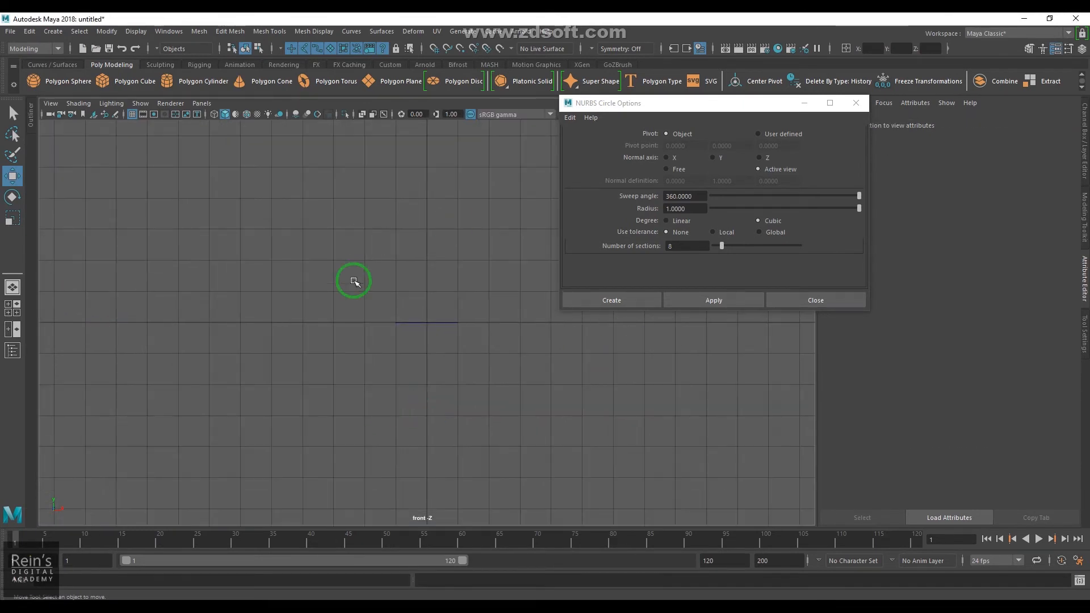
left_click(676, 302)
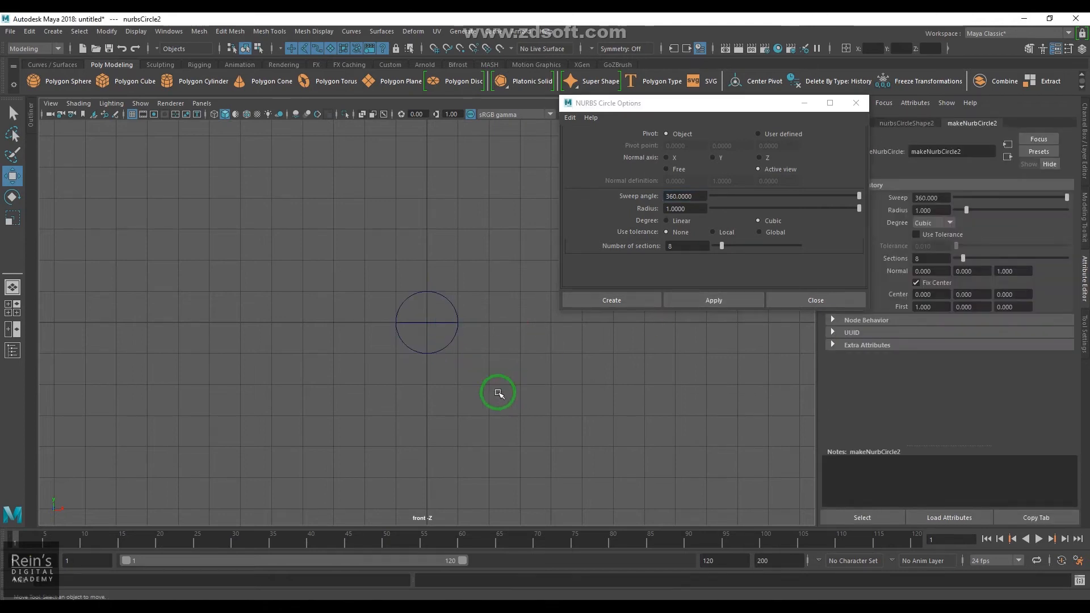
left_click(508, 414)
key("space")
key("space")
left_click_drag(487, 284, 555, 407, "alt")
left_click(437, 268)
left_click(568, 405)
Create a third NURBS circle from the side view and inspect all the circles in the perspective view
key("space")
key("space")
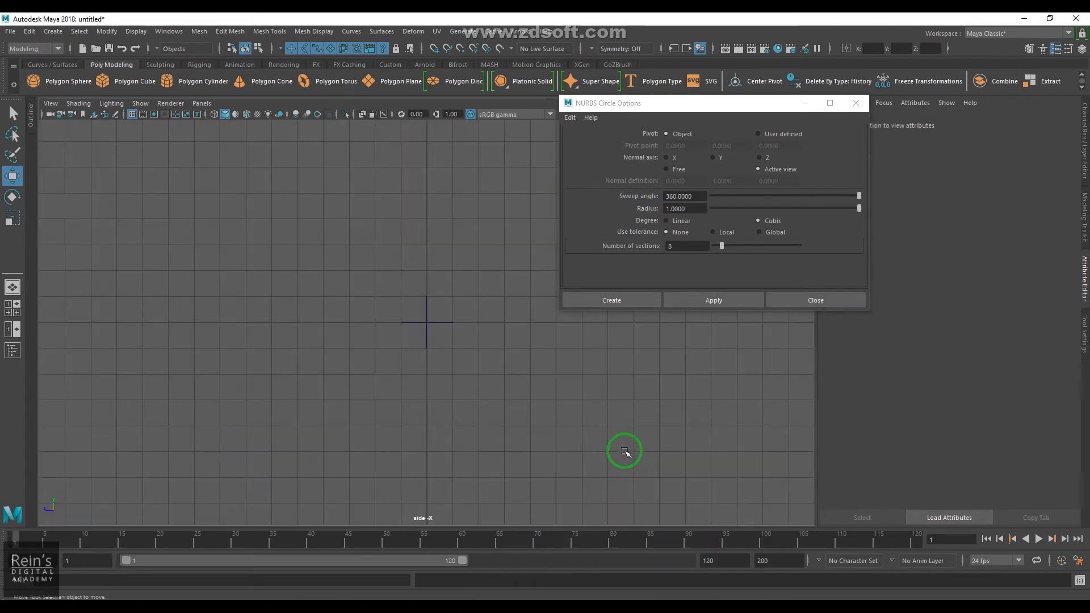
left_click(716, 296)
left_click(631, 396)
key("space")
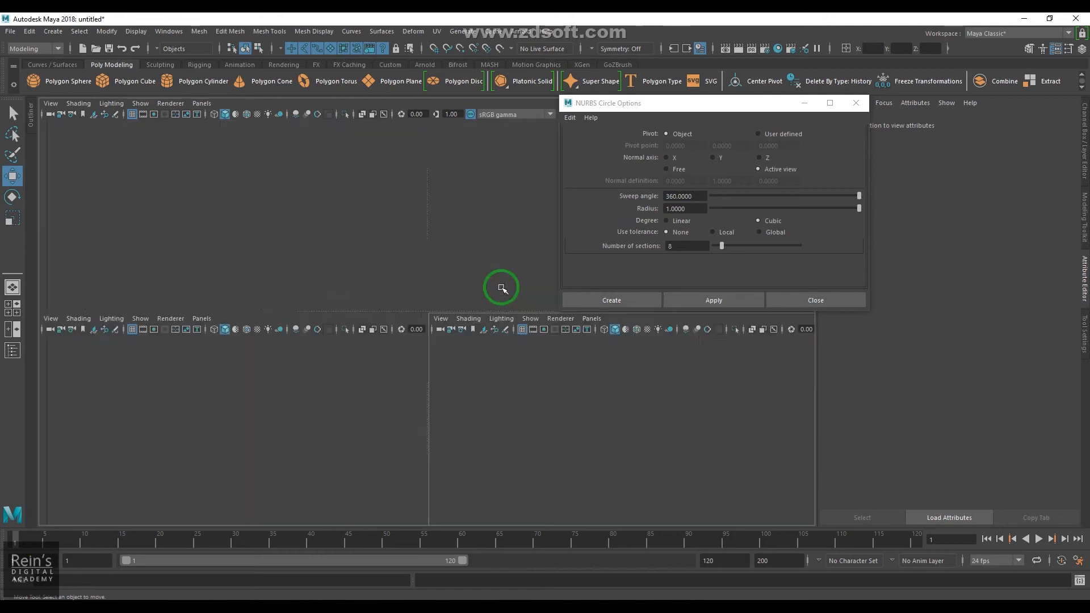
key("space")
left_click_drag(462, 280, 460, 350, "alt")
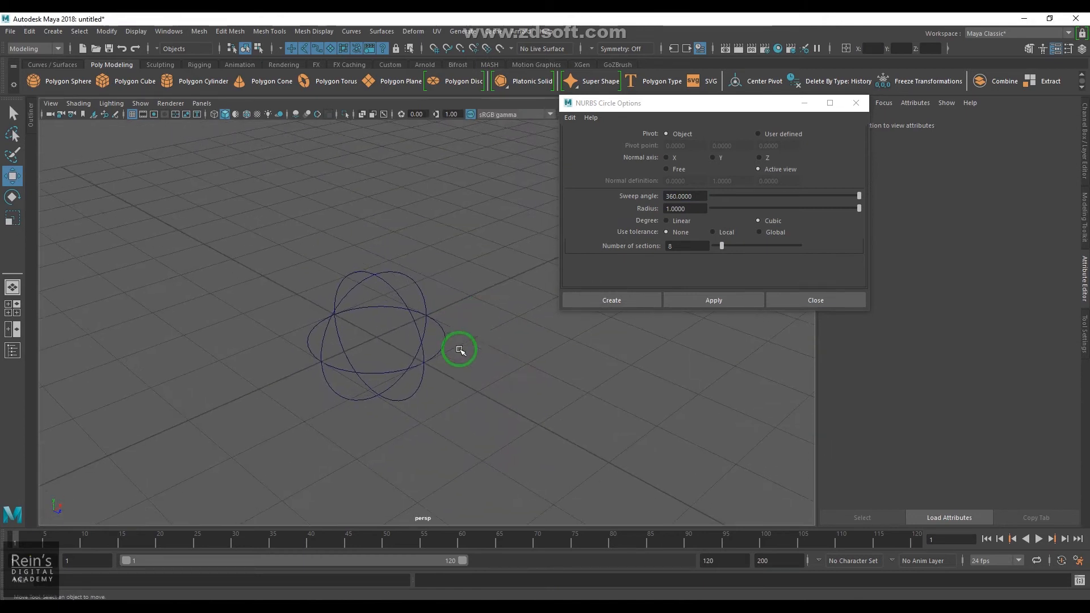
Examine the normal values of the flat circle and the side-view circle
left_click(444, 341)
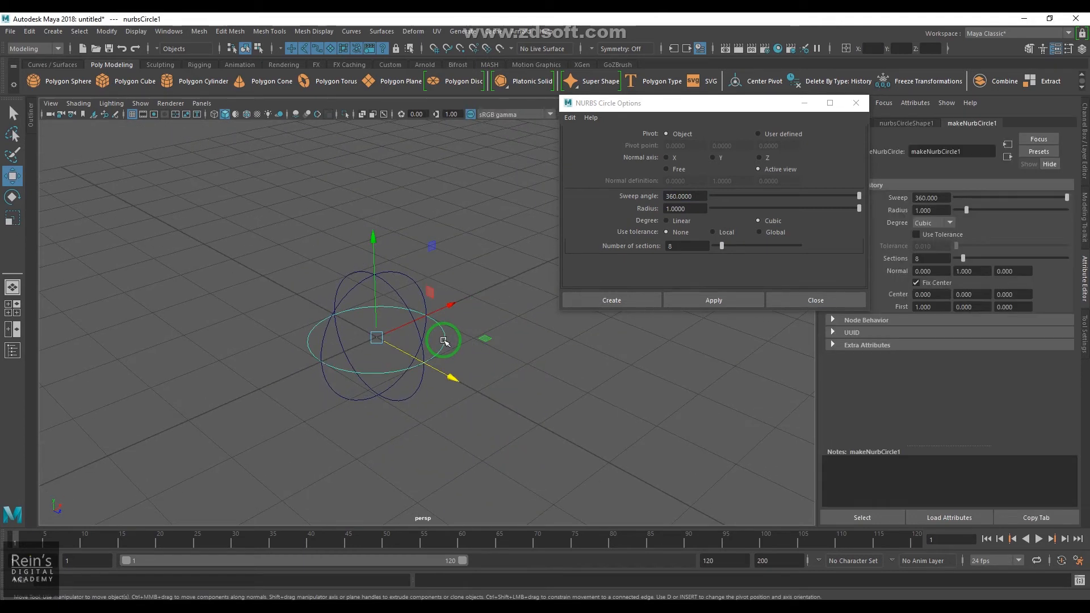
left_click(410, 309)
left_click_drag(409, 310, 489, 372, "alt")
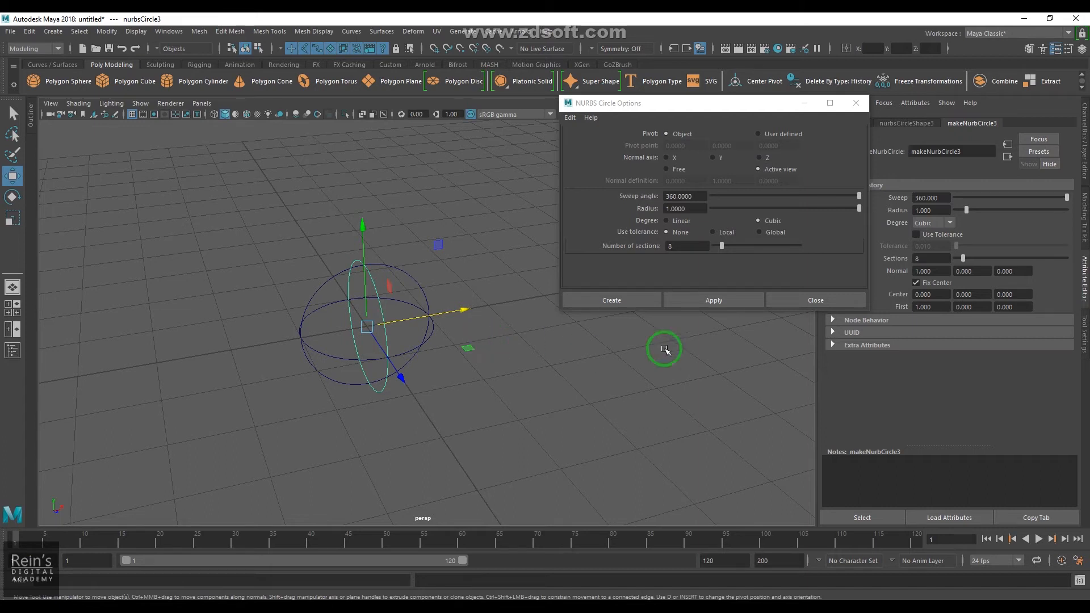
Close the NURBS circle options and delete all the circles
left_click(837, 301)
left_click(620, 415)
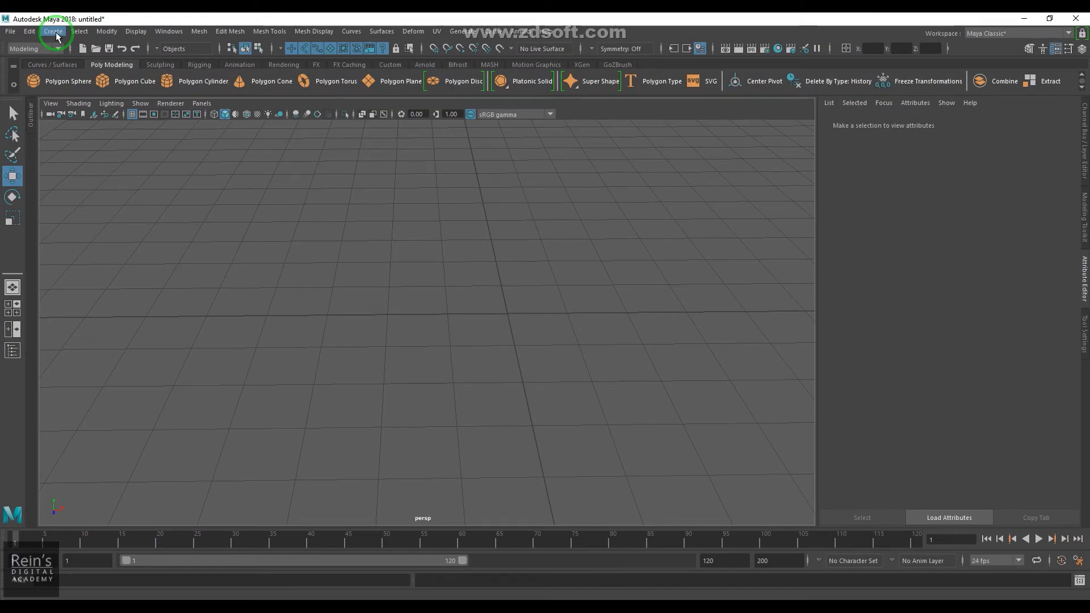
Reset the NURBS square options to their defaults and create a square at the origin with side lengths of 1
left_click(54, 31)
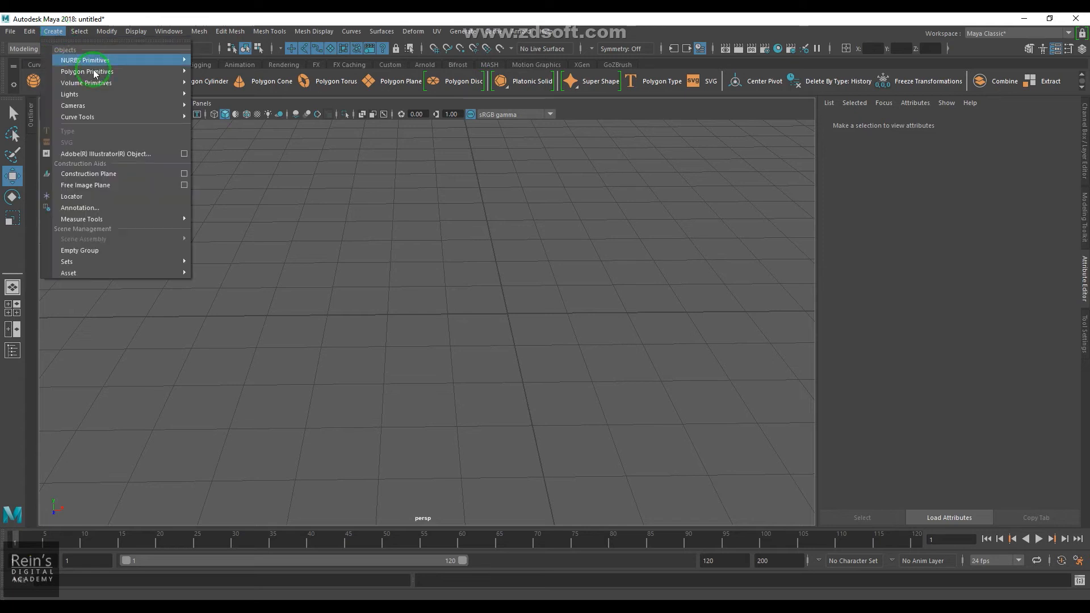
mouse_move(176, 61)
left_click(291, 149)
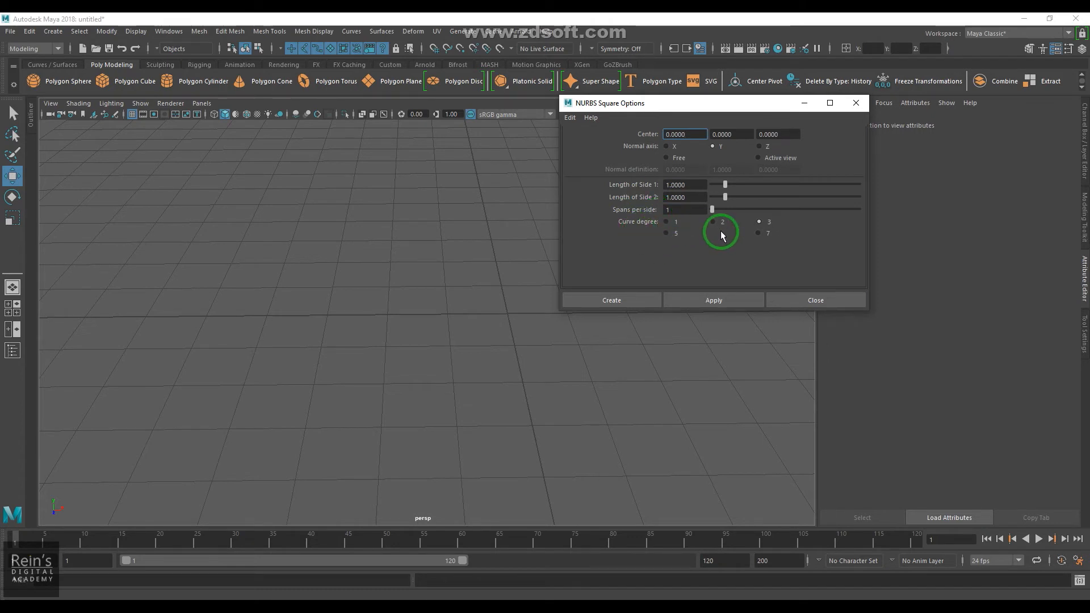
left_click(570, 117)
left_click(587, 140)
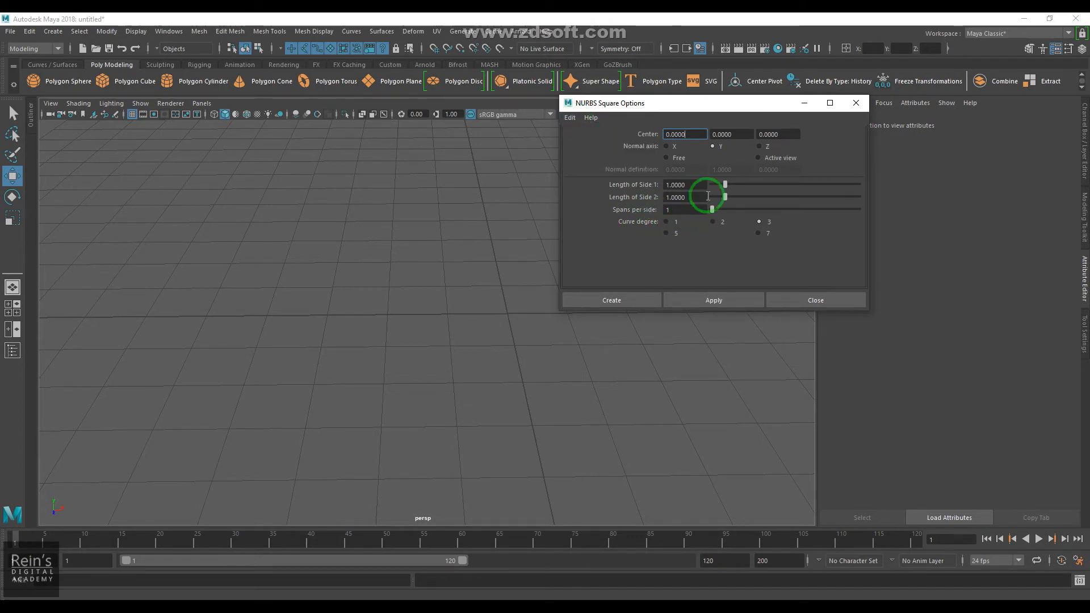
left_click(629, 299)
left_click_drag(564, 384, 473, 376, "alt")
right_click_drag(472, 376, 534, 403, "alt")
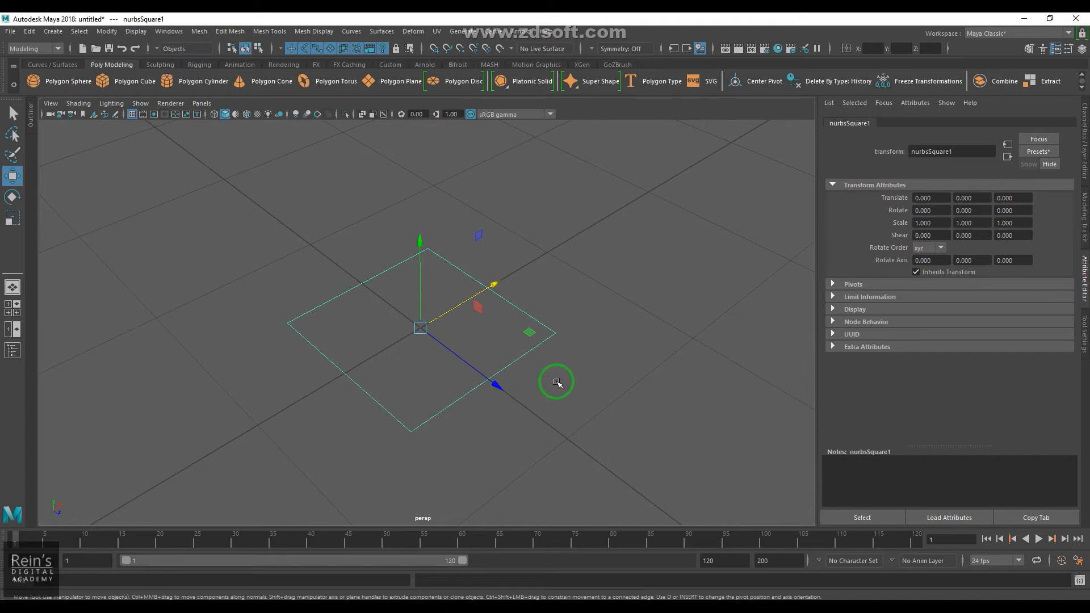
Hide the viewport grid and select individual sides of the NURBS square as separate curves
left_click(556, 382)
left_click(133, 114)
left_click(498, 393)
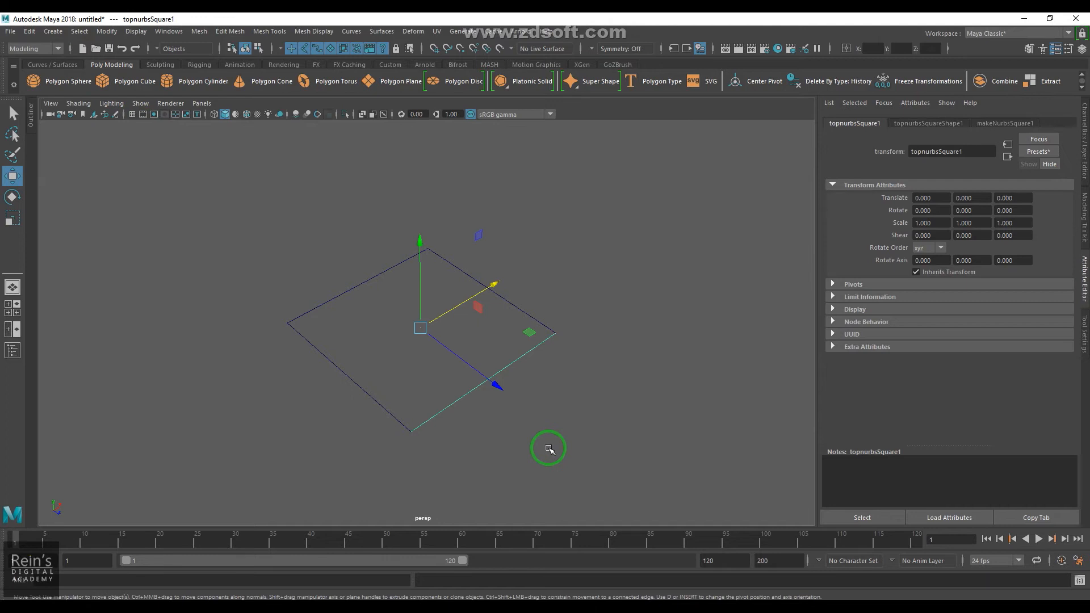
key("q")
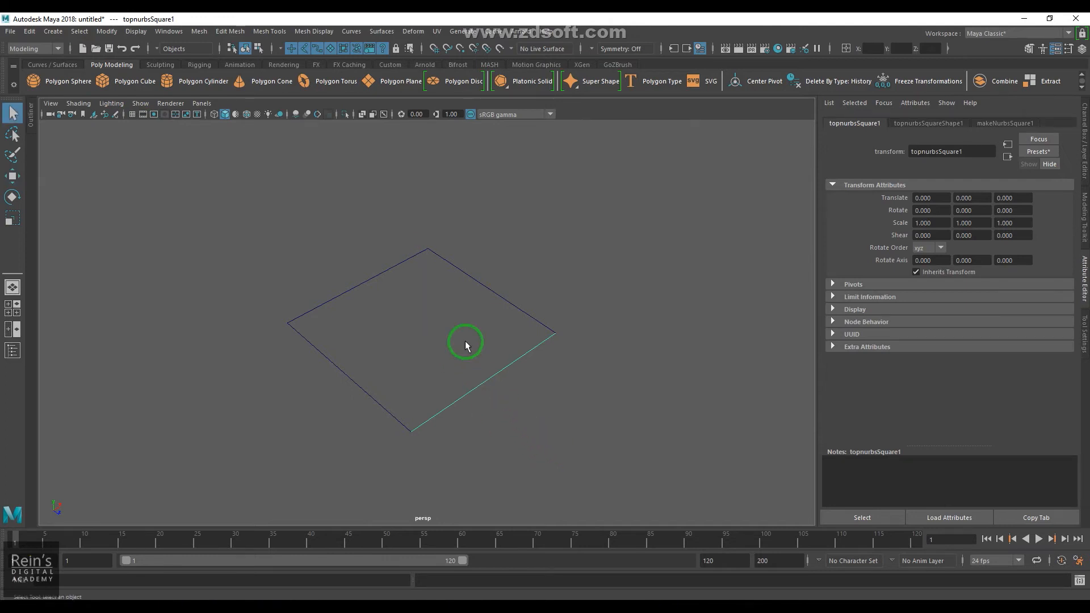
left_click(478, 284)
left_click(469, 393)
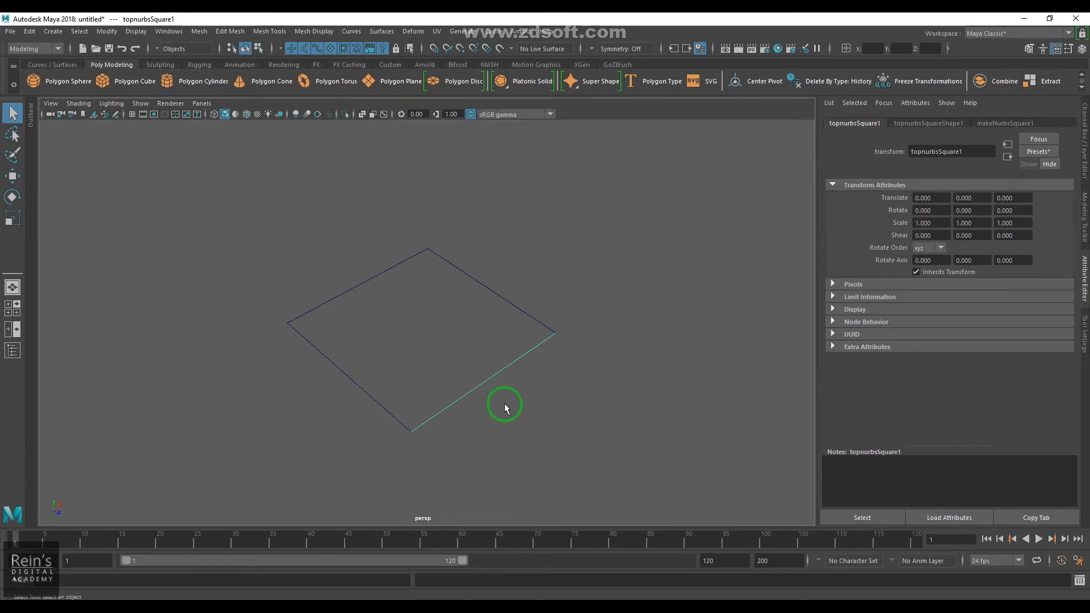
Open the Outliner and expand the nurbsSquare1 group to list its child curves
left_click(170, 31)
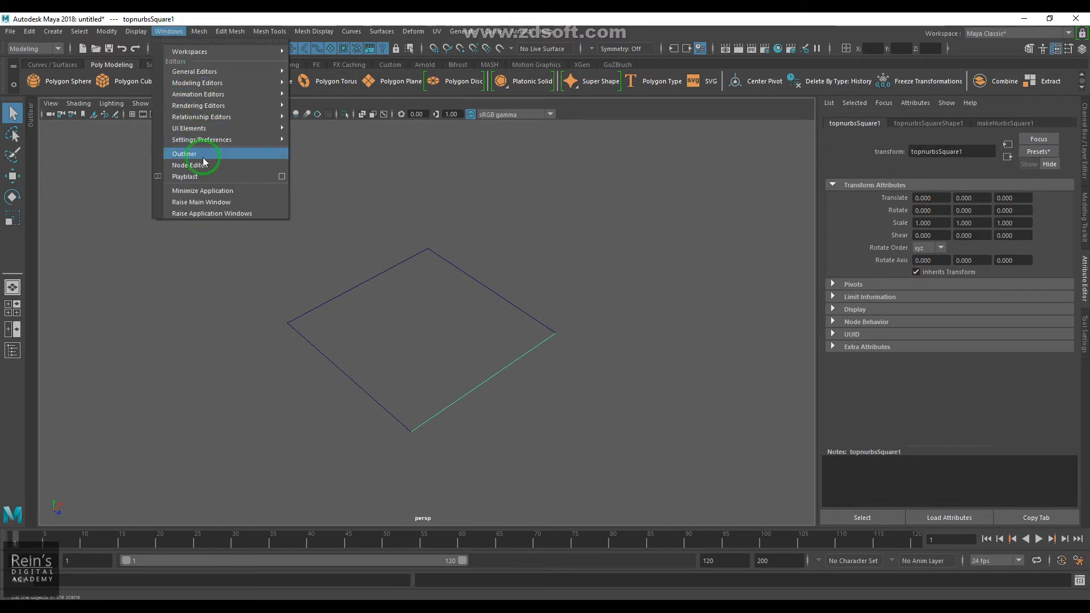
left_click(203, 156)
left_click(42, 184)
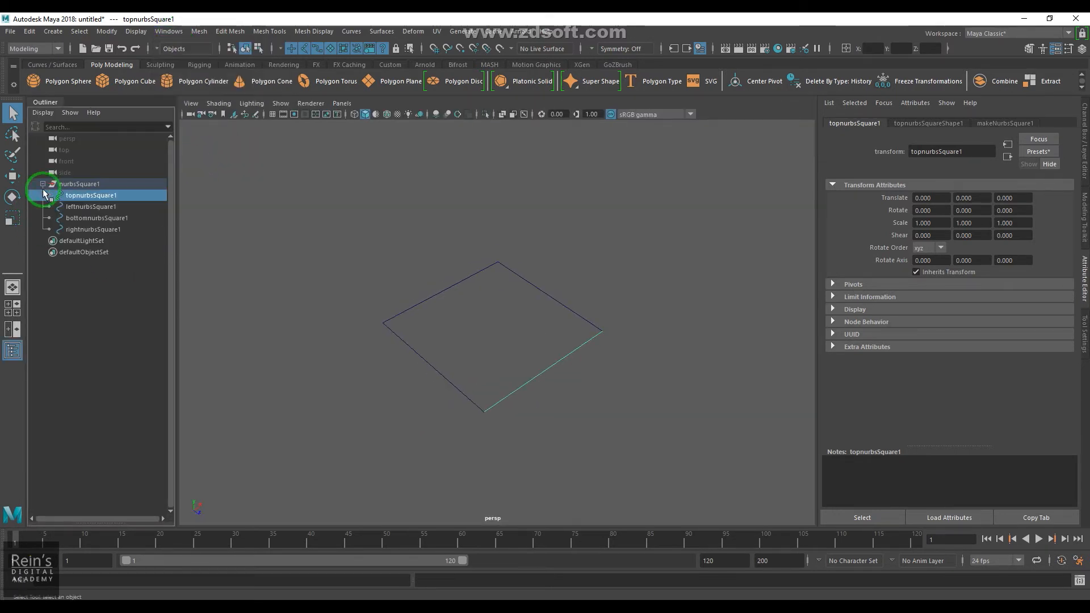
Select the top, left, bottom and right curves of the square one by one, then select the nurbsSquare1 group
left_click(73, 293)
left_click(93, 196)
left_click(93, 206)
left_click(93, 218)
left_click(91, 229)
left_click(84, 184)
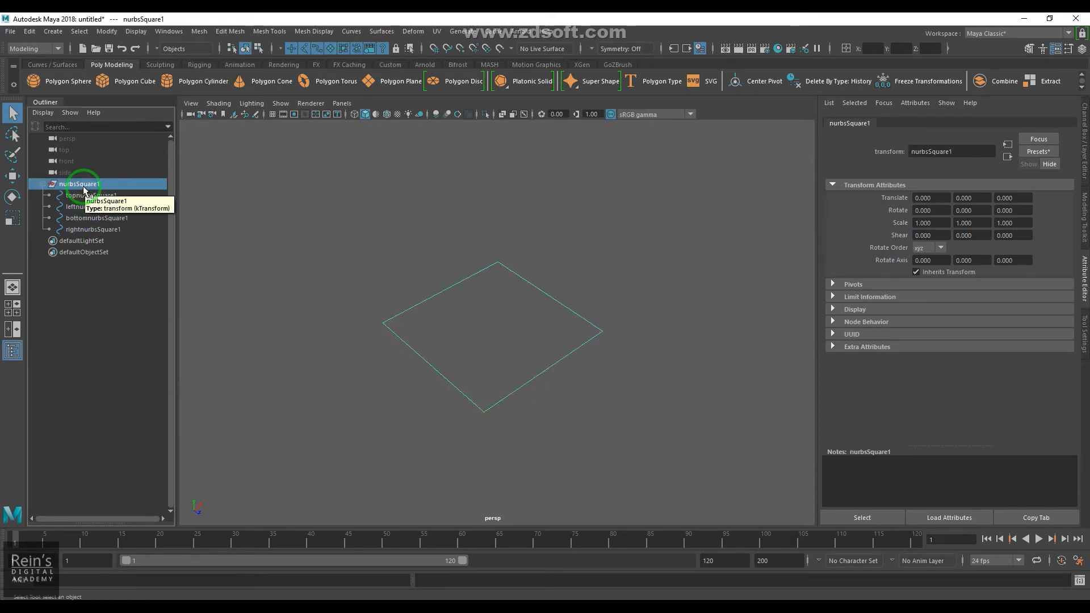
Collapse the nurbsSquare1 group and use the top curve's creation history to set the square's side lengths to 0.876 and 2.062
left_click(42, 184)
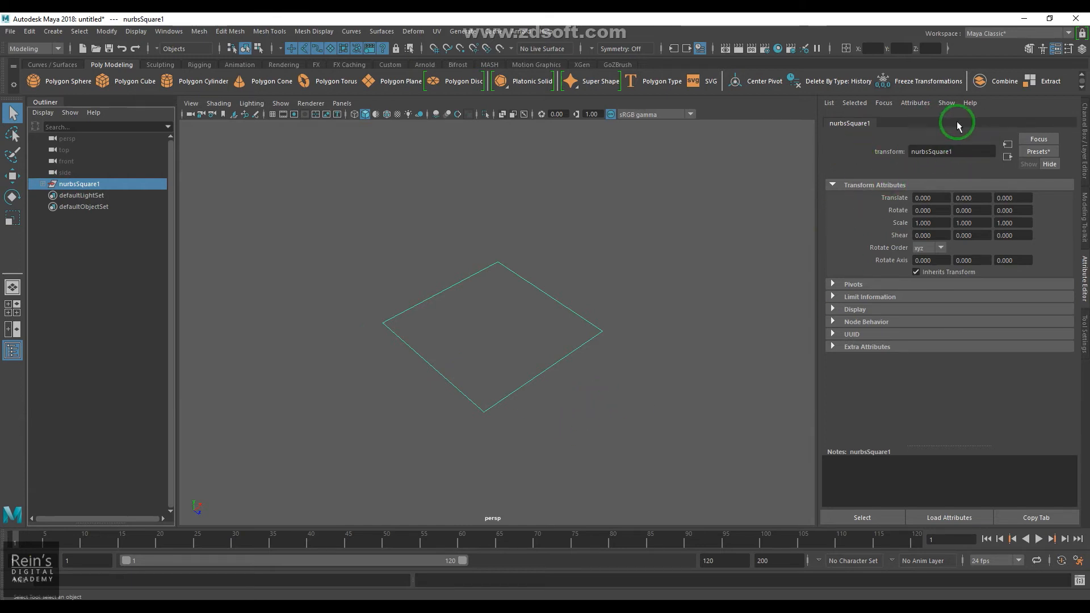
left_click(567, 392)
left_click(561, 401)
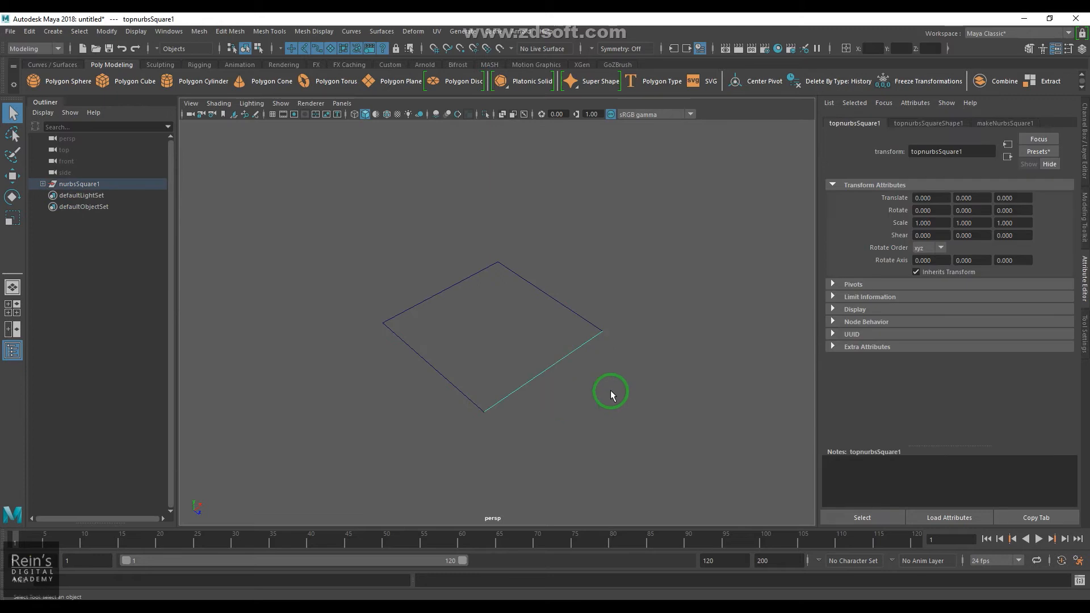
left_click(1005, 124)
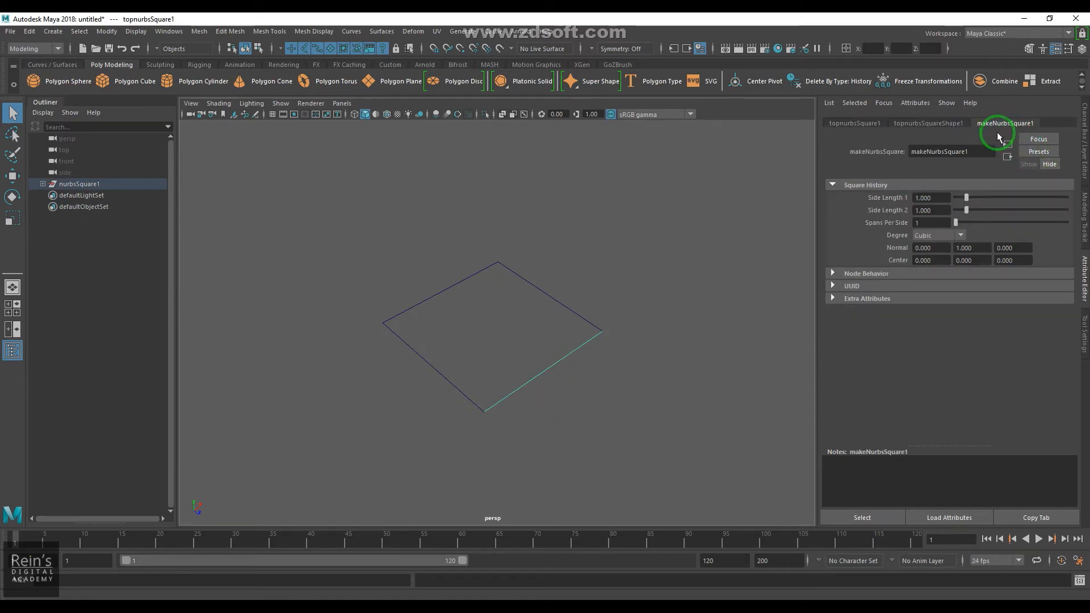
mouse_move(966, 199)
left_mouse_down()
mouse_move(992, 212)
mouse_move(965, 199)
mouse_move(978, 214)
left_mouse_up()
Show and select the edit points of the square's left curve, then return it to object selection
left_click_drag(506, 431, 599, 425, "alt")
left_click_drag(606, 301, 578, 407, "alt")
right_click_drag(595, 335, 597, 370)
left_click_drag(311, 259, 897, 427)
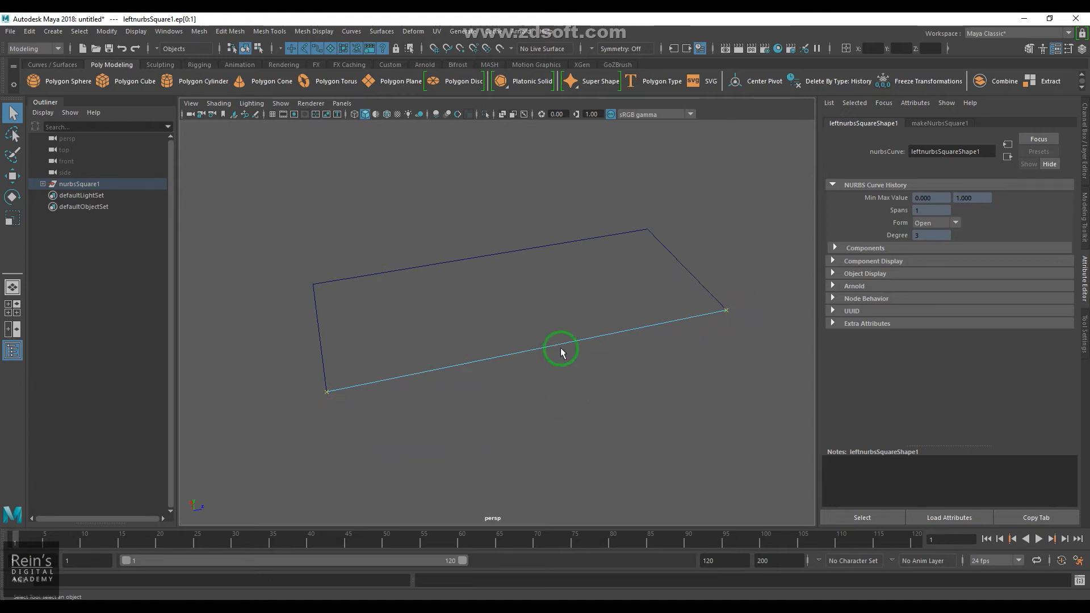
right_click_drag(546, 352, 602, 319)
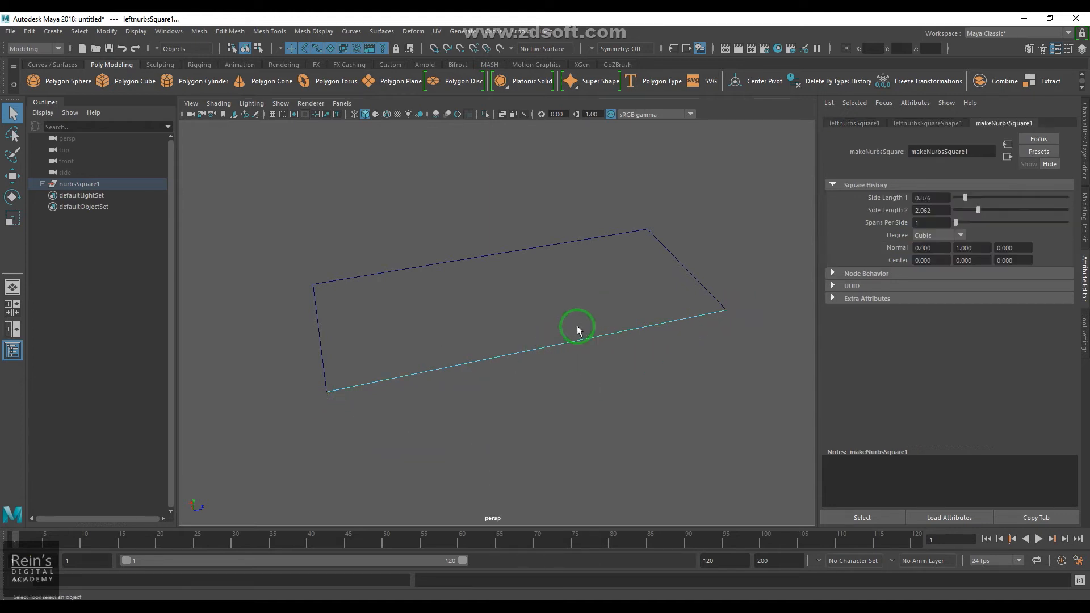
Set the square's spans per side to 4 and check the left curve's edit points before returning to object selection
left_click(933, 226)
type("4")
key("Return")
right_click_drag(636, 328, 637, 354)
left_click_drag(280, 267, 807, 457)
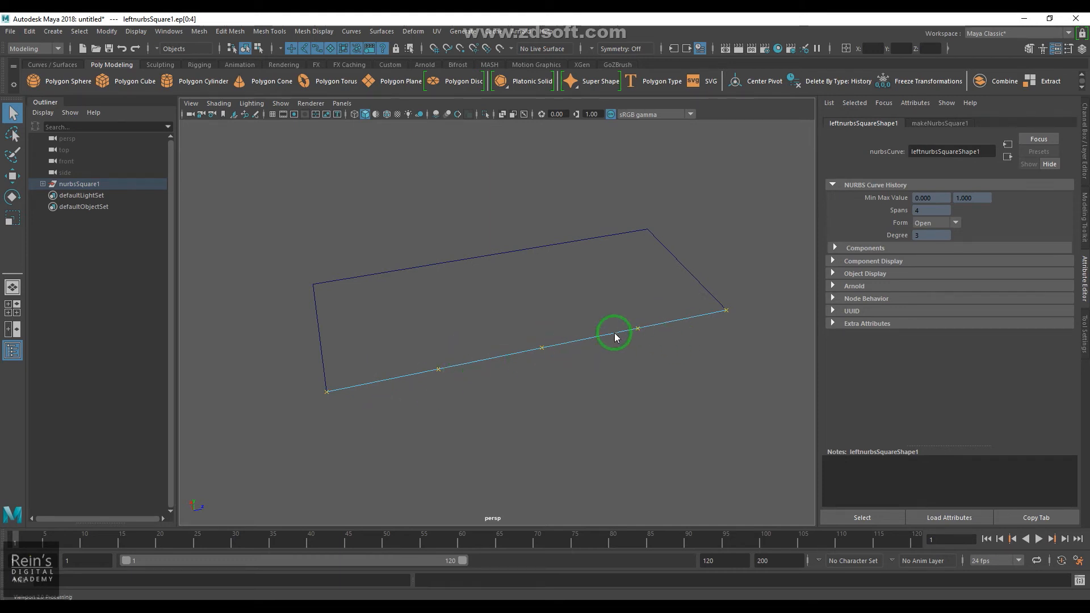
key("F8")
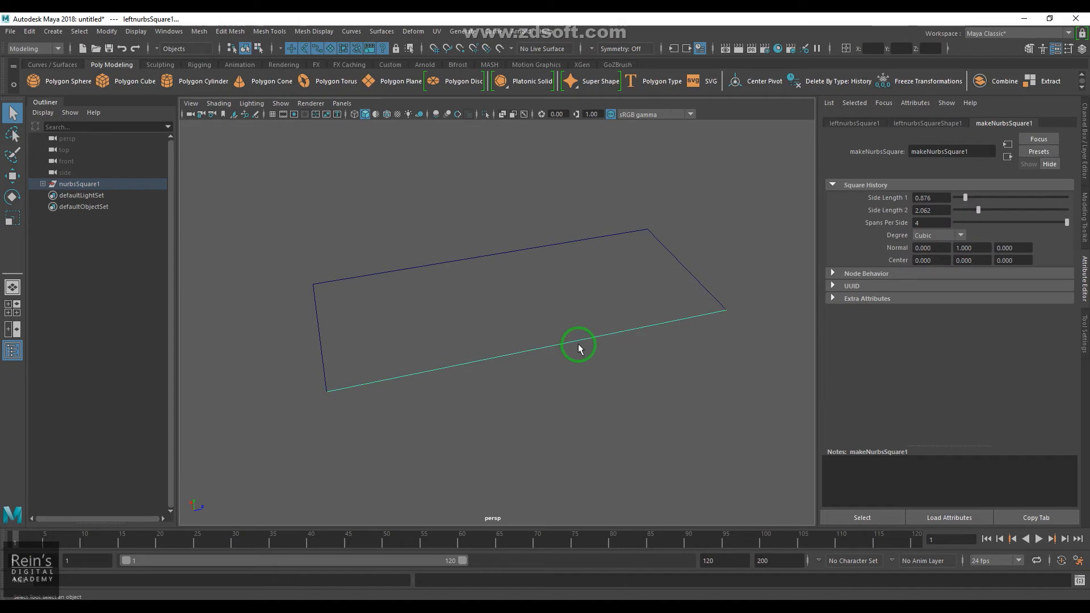
Move several control vertices of the left curve off its straight line to bend the side into a wave
right_click_drag(581, 343, 499, 332)
left_click(364, 384)
key("w")
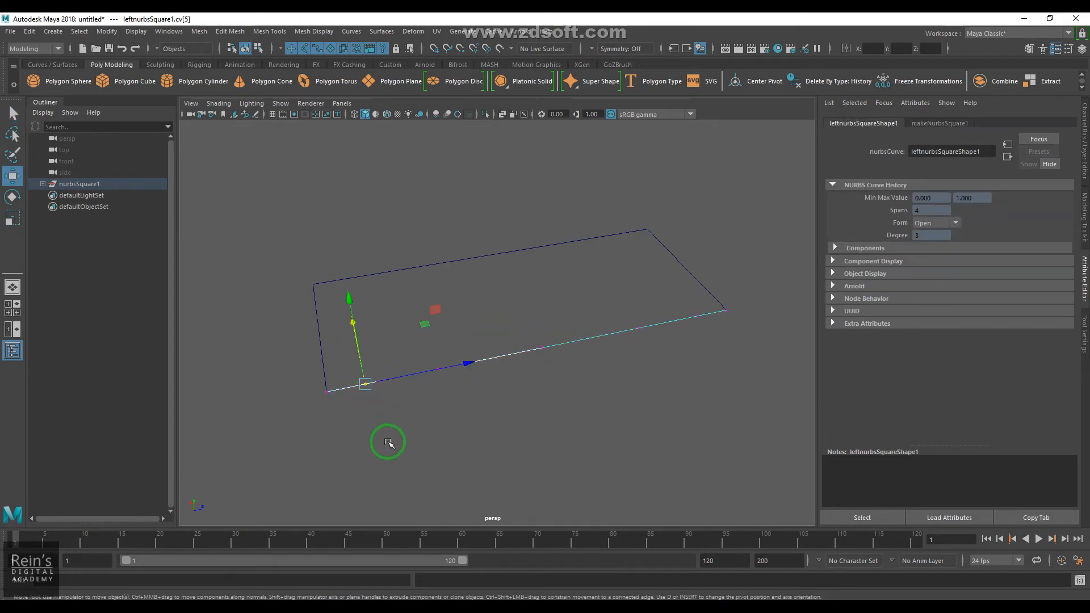
left_click_drag(341, 401, 409, 365, "alt")
middle_click_drag(409, 365, 426, 402)
left_click(592, 331)
left_click_drag(592, 331, 559, 307)
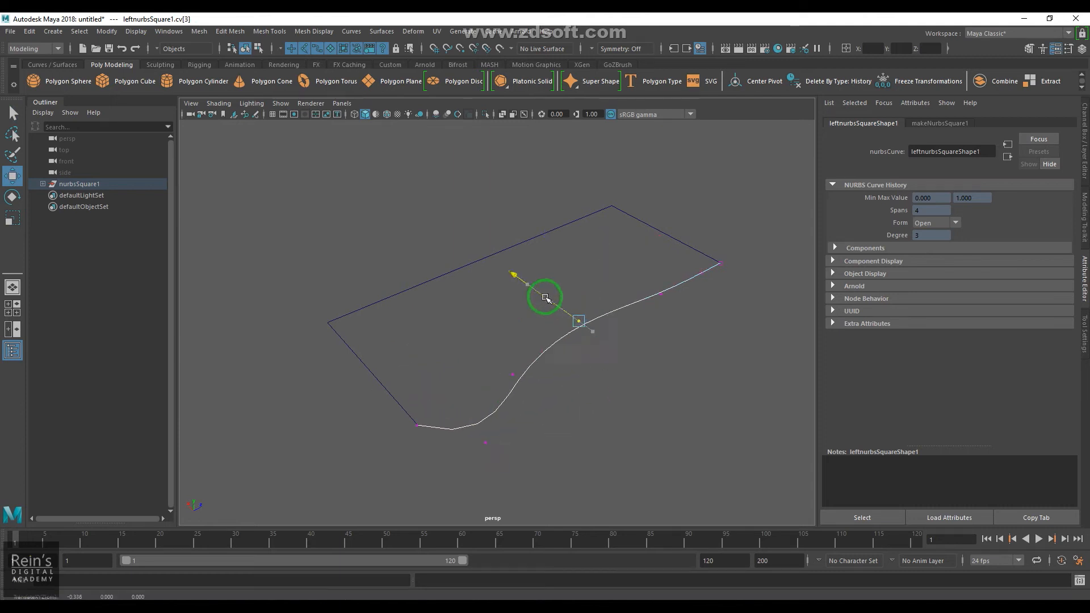
left_click(699, 270)
middle_click_drag(645, 251, 681, 316)
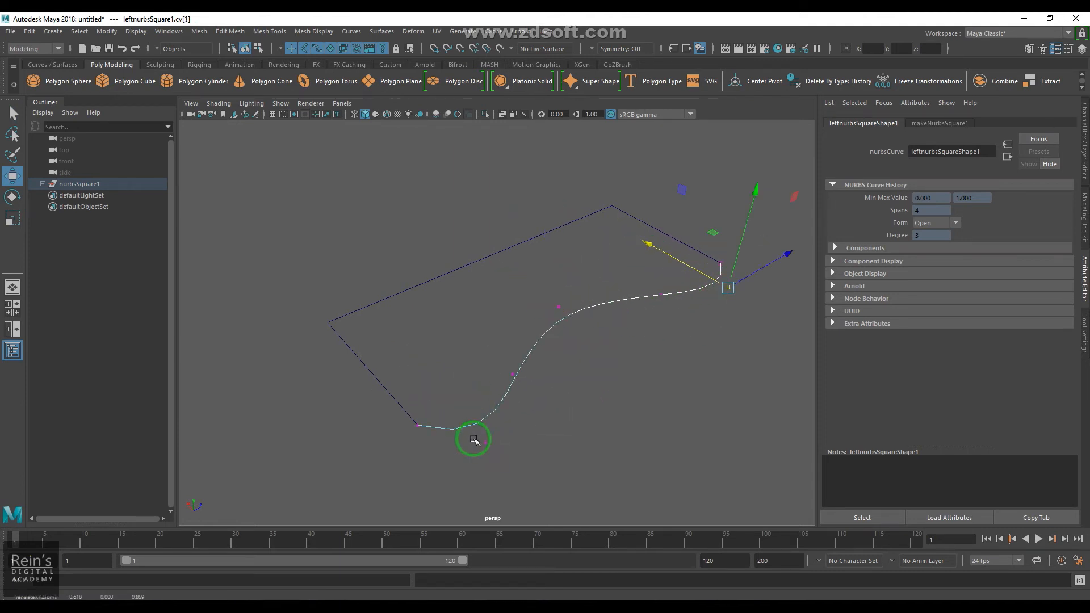
Undo the control vertex moves on the left curve and return it to object selection
key("z")
key("z")
key("z")
key("z")
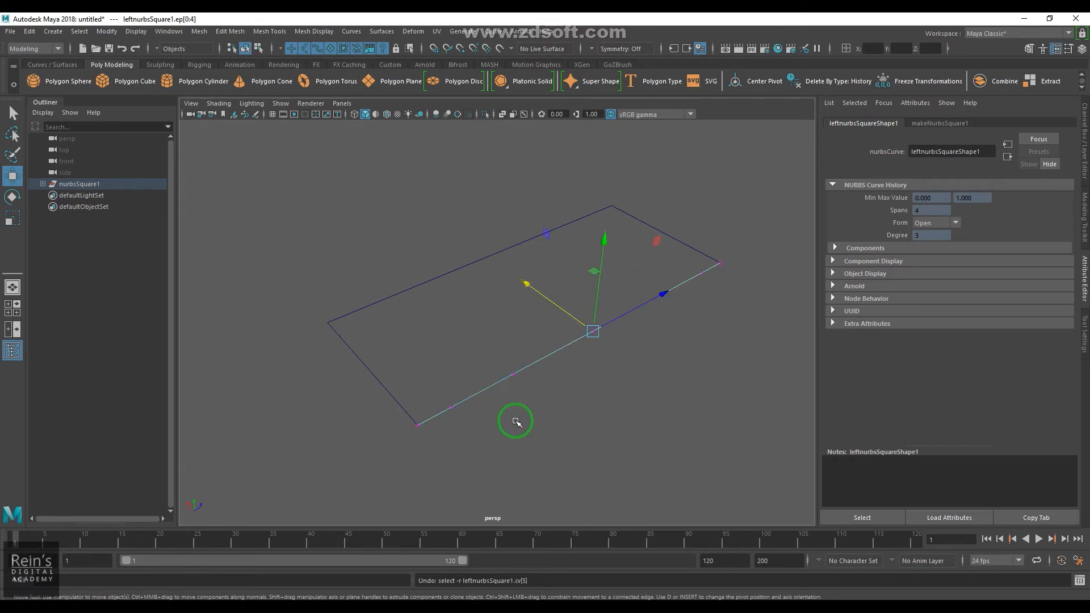
right_click_drag(538, 335, 582, 322)
left_click_drag(555, 336, 637, 377)
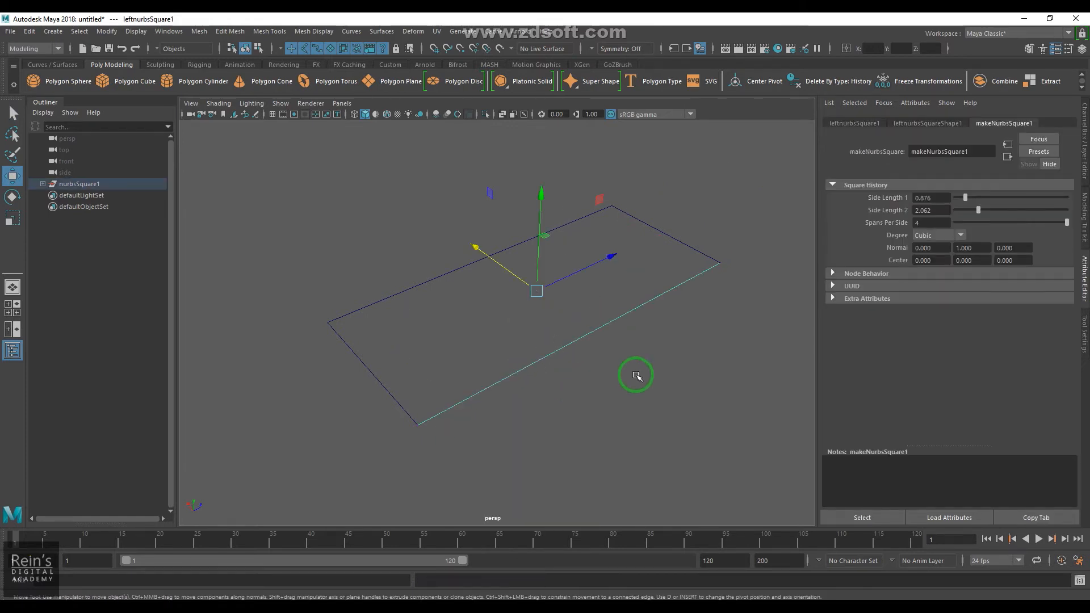
Test the Linear degree by pulling the left curve's middle control vertex outward, then undo the vertex move
left_click(947, 238)
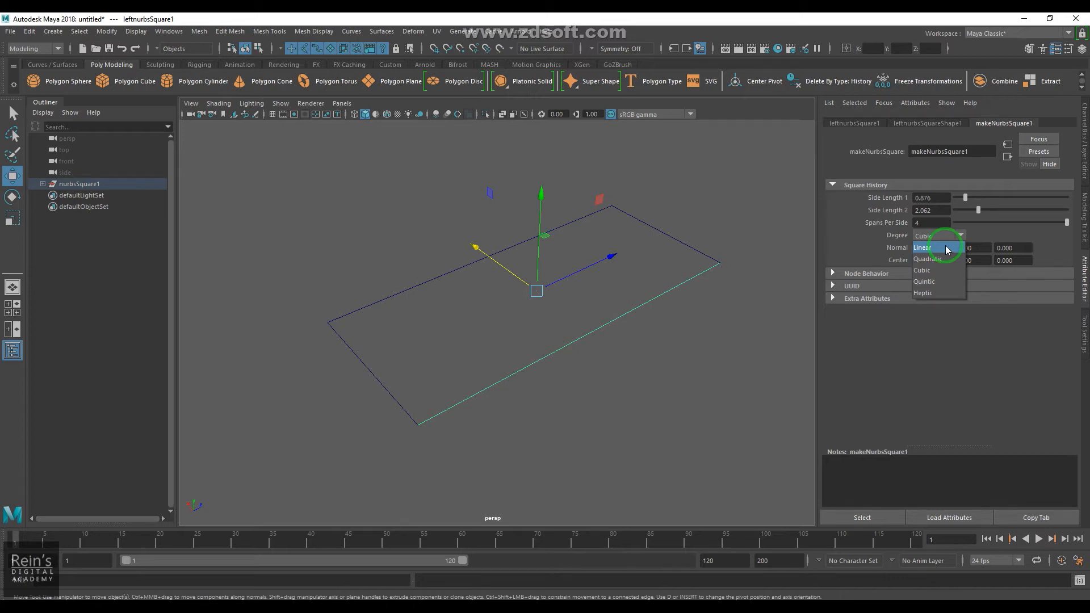
left_click(945, 248)
right_click_drag(595, 323, 511, 317)
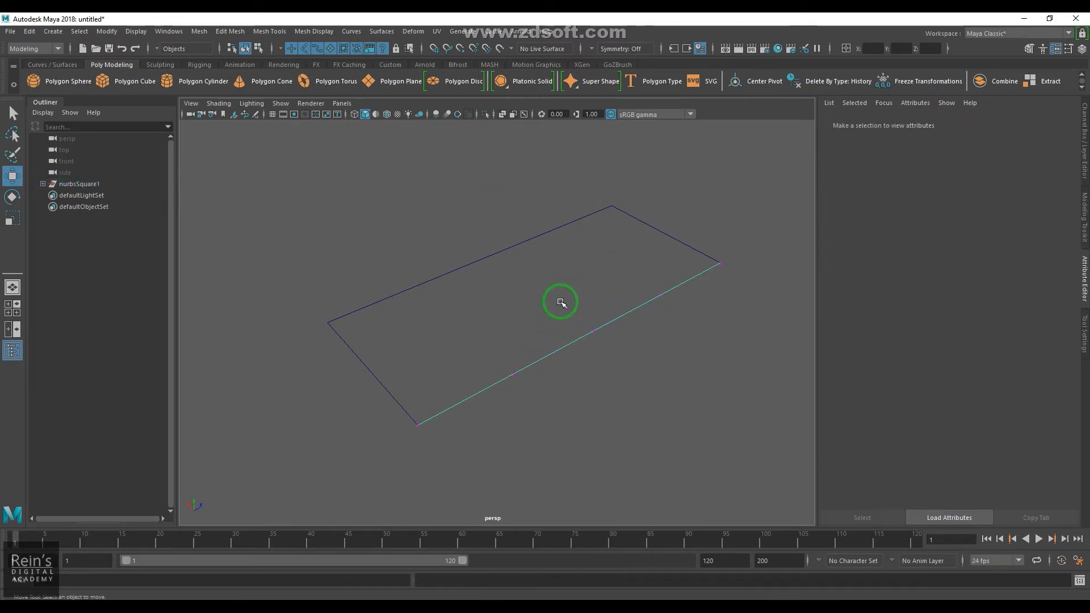
left_click(592, 331)
left_click_drag(613, 348, 652, 296)
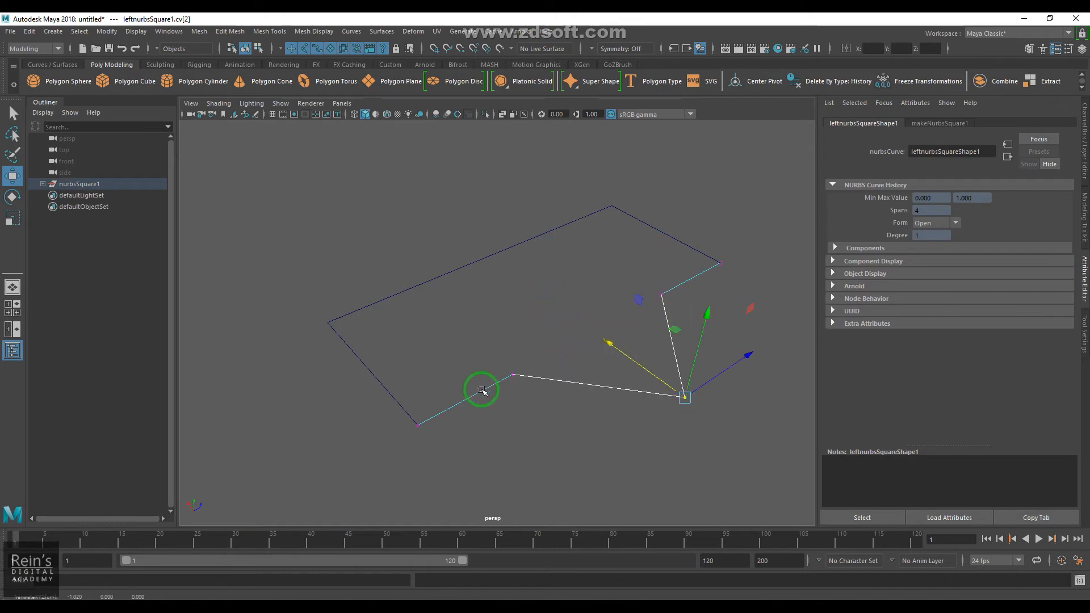
key("ctrl+z")
right_click_drag(684, 290, 732, 261)
Switch the square's degree through Quadratic, Cubic and Quintic, ending on Heptic
left_click(938, 235)
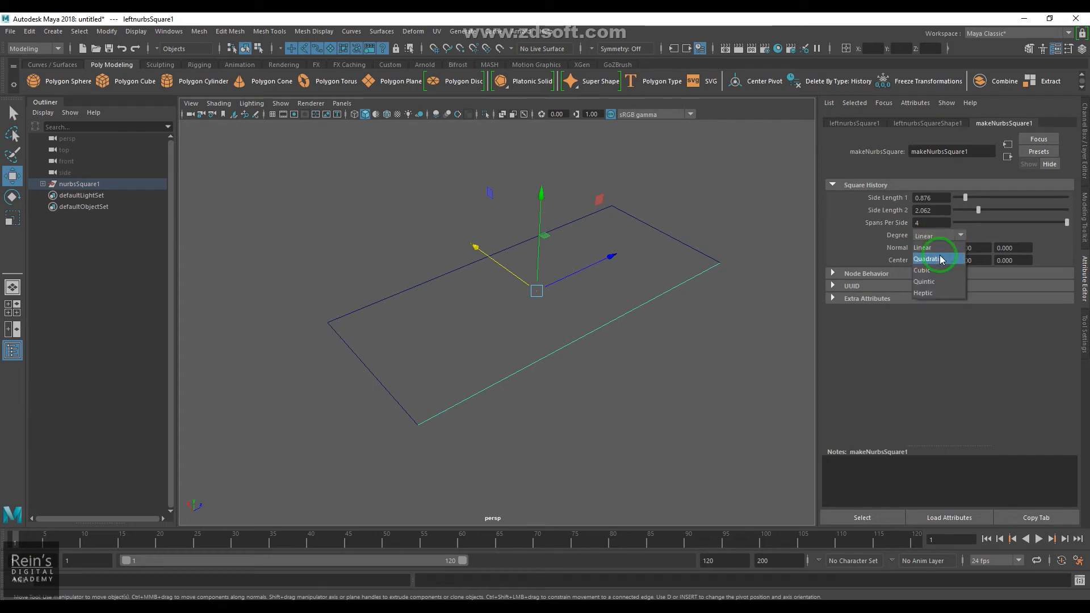
left_click(940, 259)
left_click(938, 235)
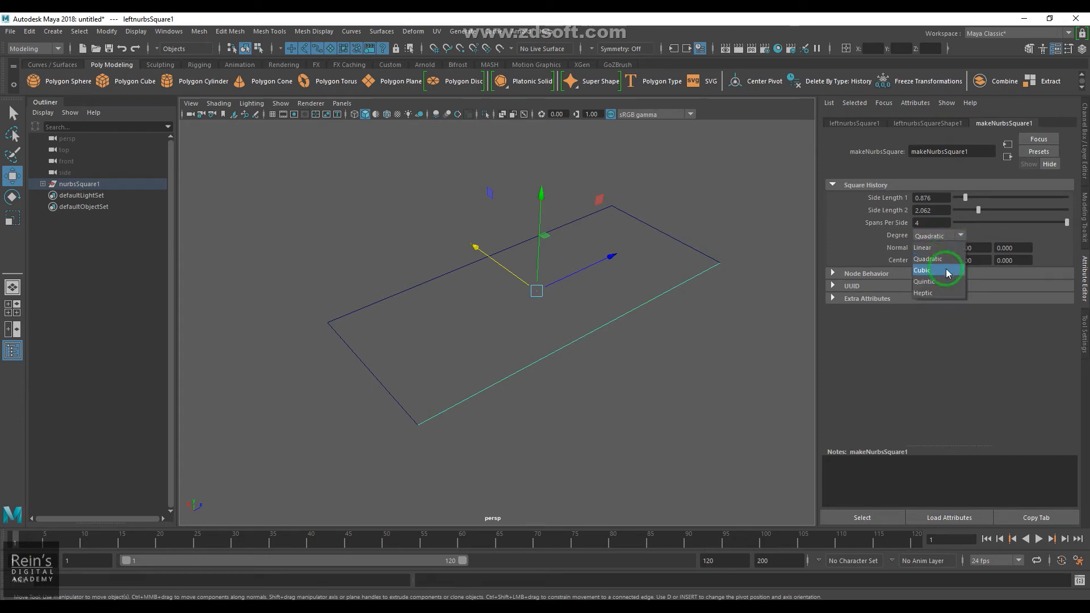
left_click(946, 271)
left_click(952, 234)
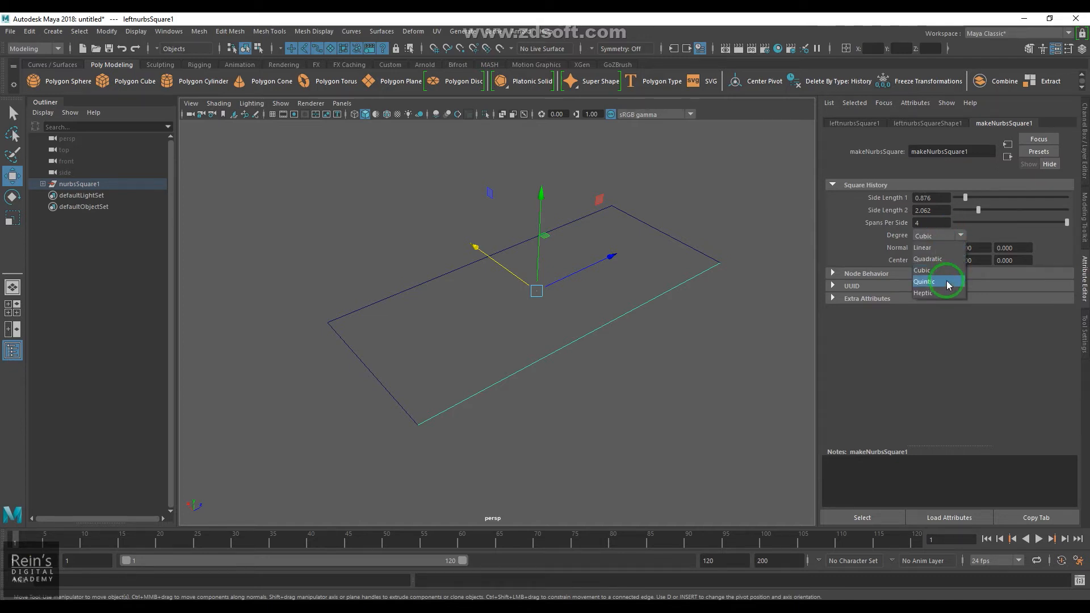
left_click(946, 281)
left_click(948, 235)
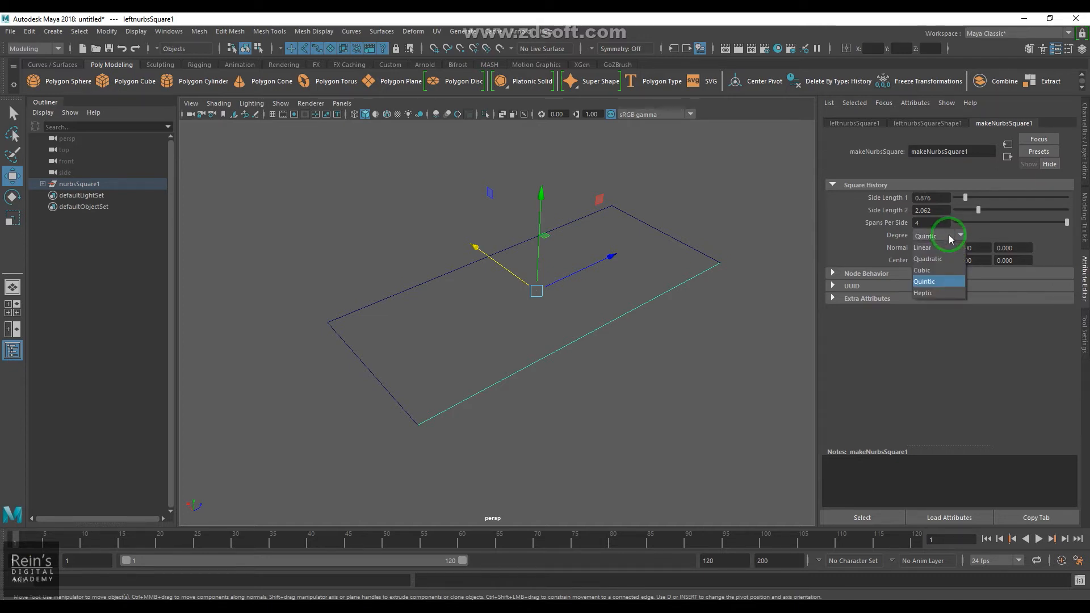
left_click(941, 293)
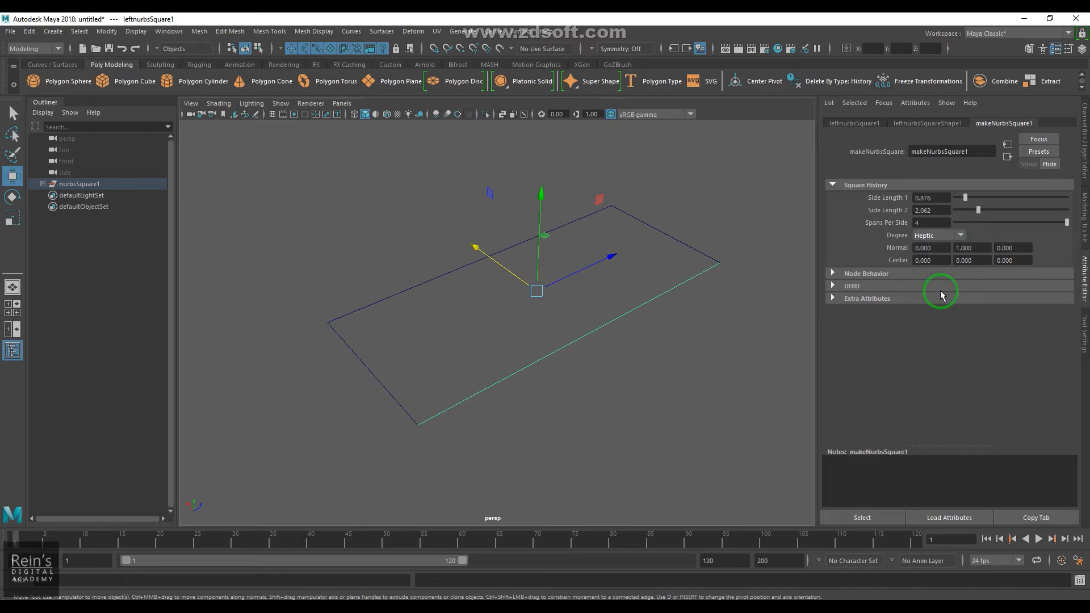
left_click(939, 240)
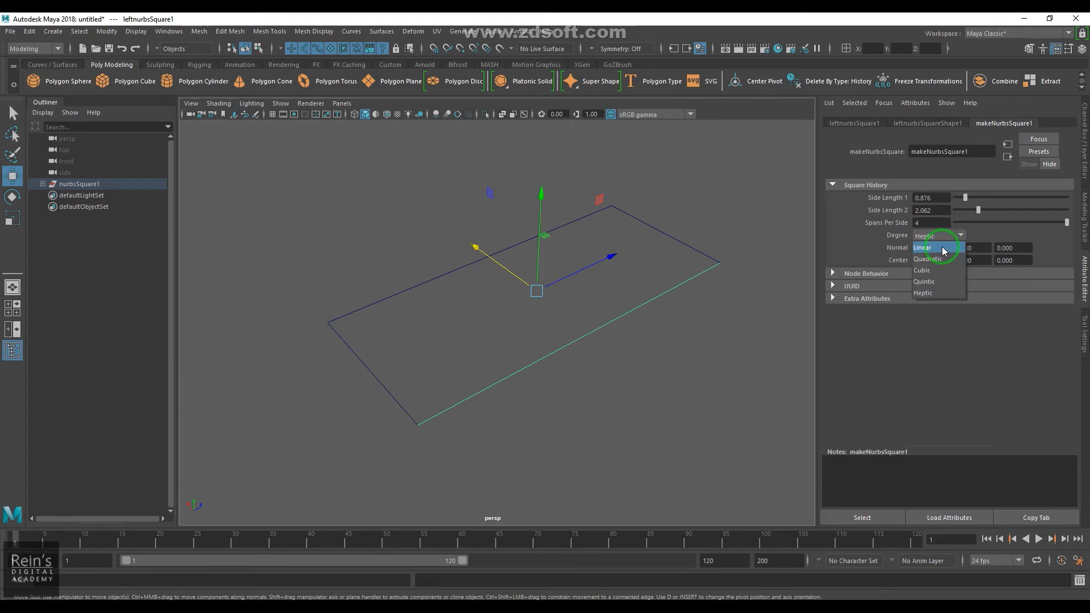
left_click(827, 251)
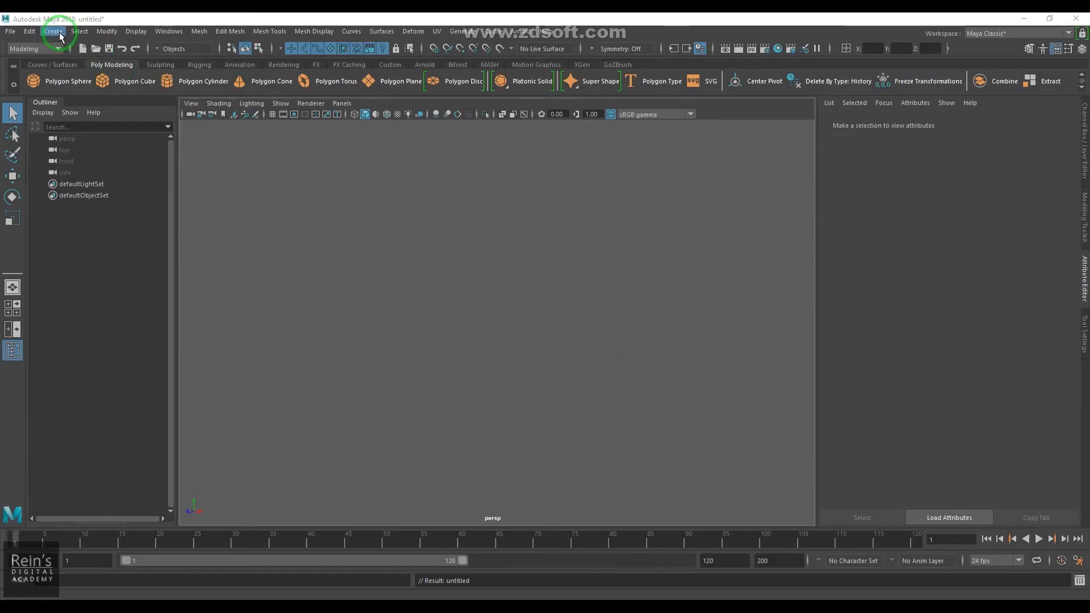
Open the Adobe Illustrator object options, view the Bevel settings and set the type back to Curves
left_click(59, 33)
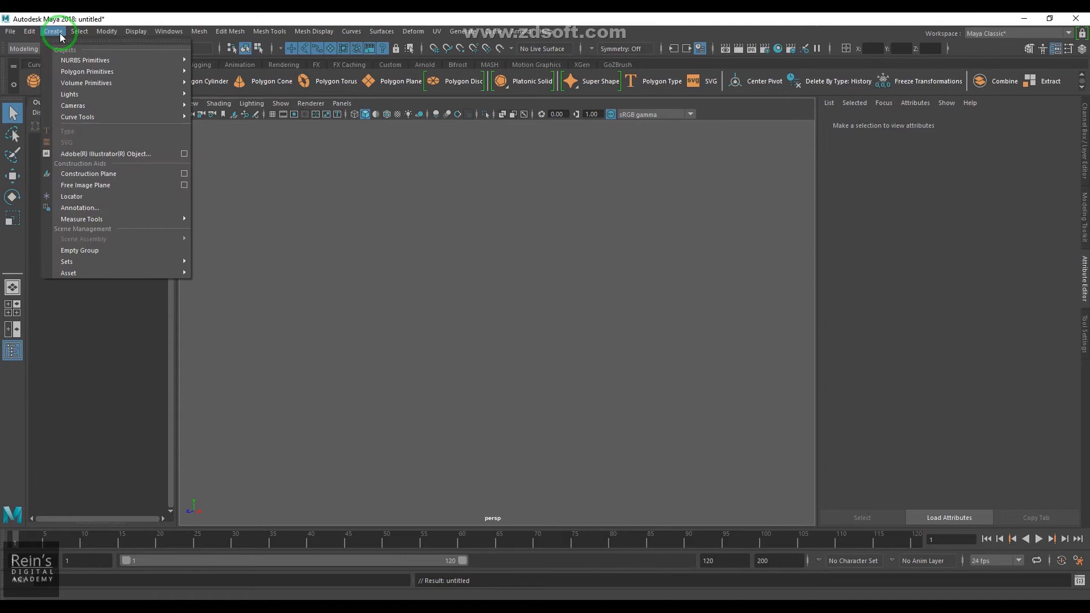
left_click(124, 154)
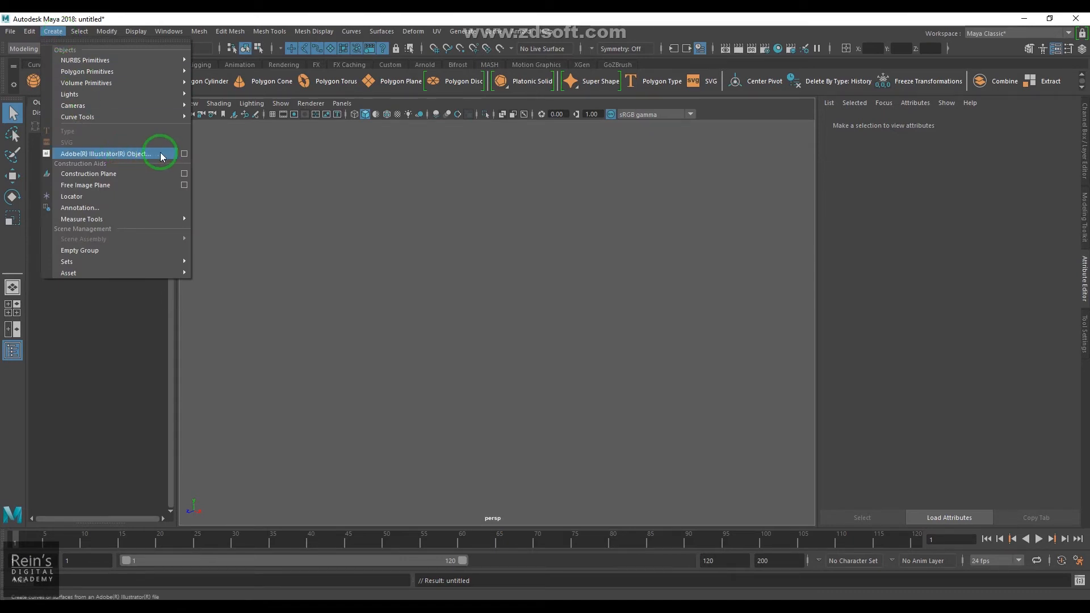
left_click(184, 154)
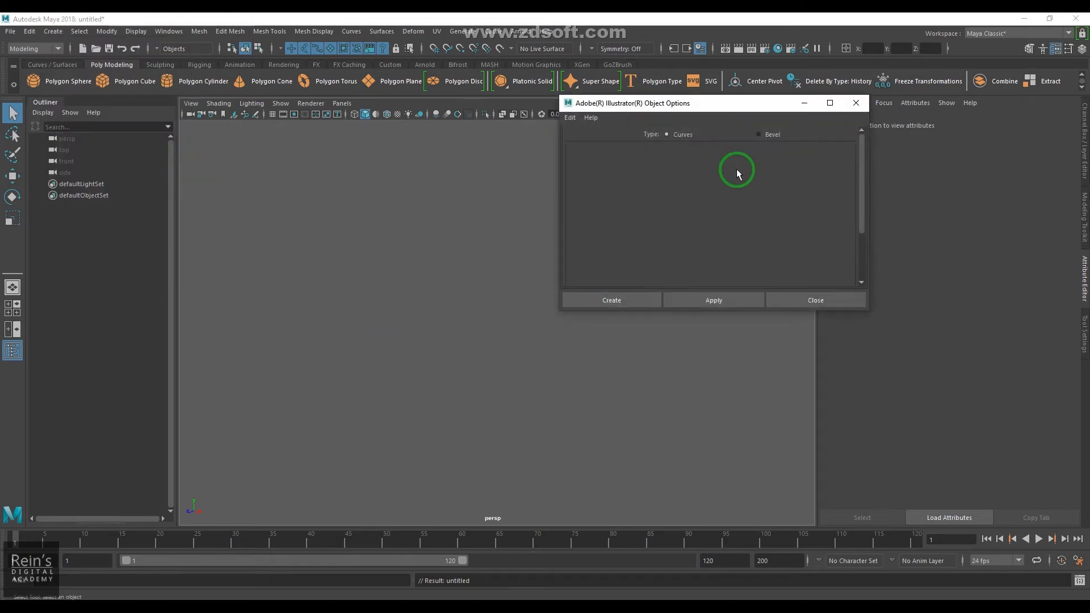
left_click_drag(729, 111, 560, 147)
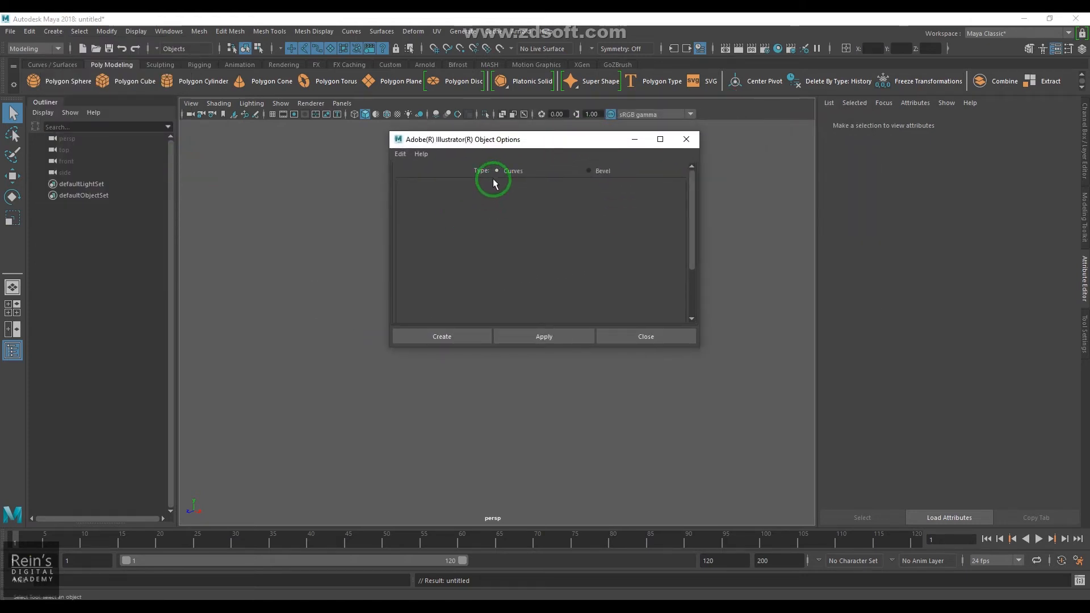
left_click(600, 172)
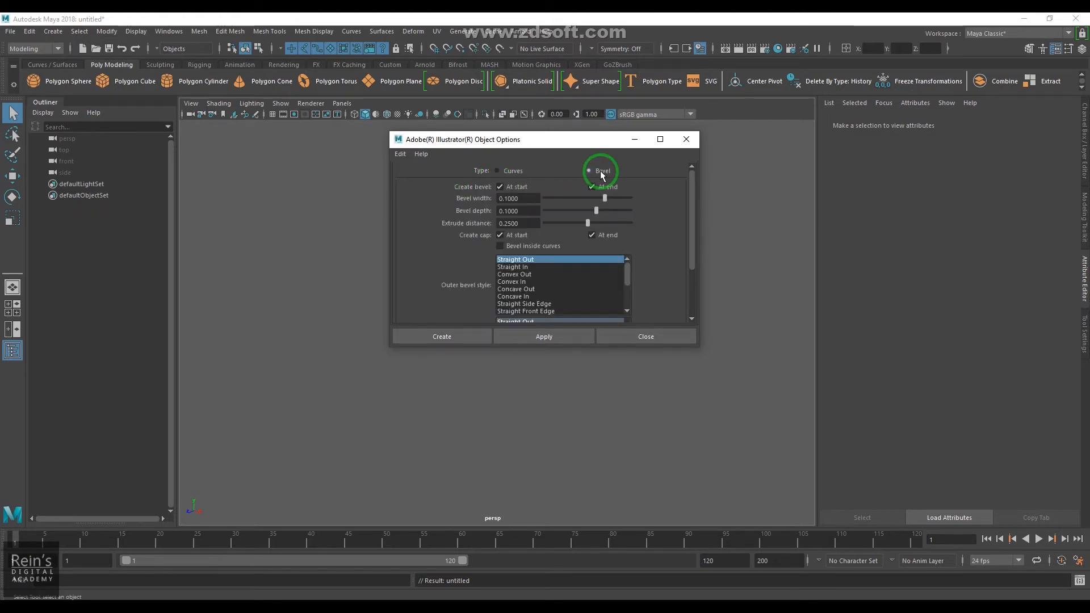
left_click(513, 171)
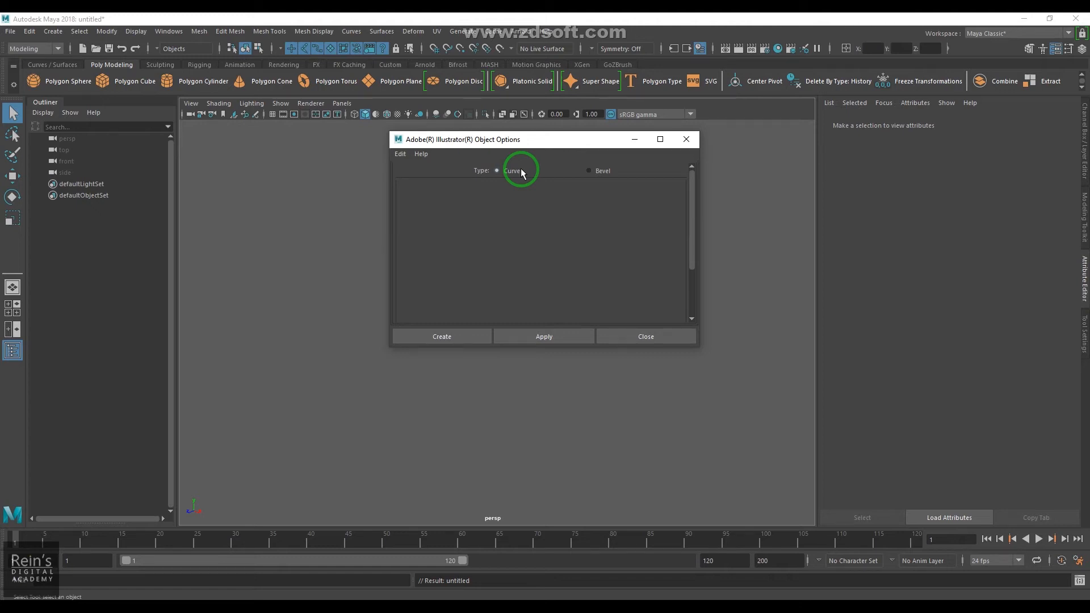
Import "Curves from Illustrator.ai" from the Desktop temp folder as curves and frame them in the perspective view
left_click(457, 335)
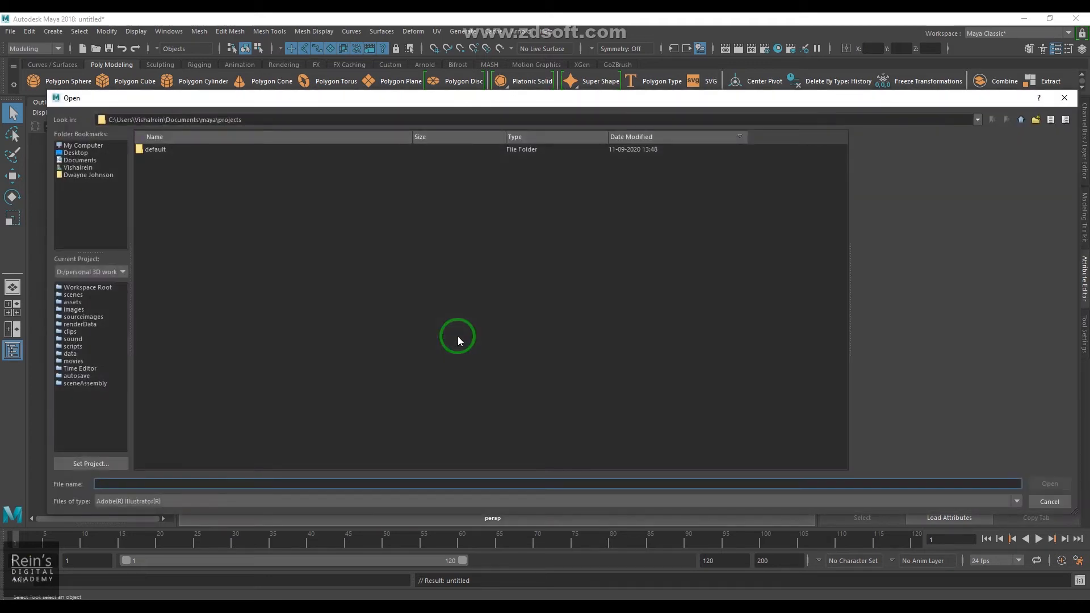
left_click(75, 153)
double_click(151, 162)
left_click(203, 163)
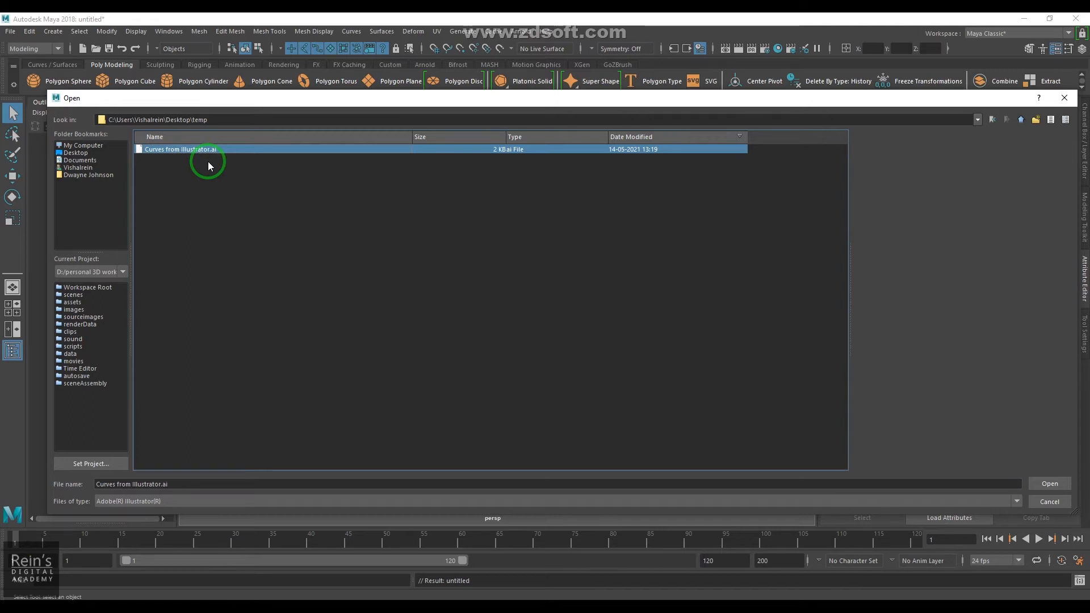
left_click(1048, 484)
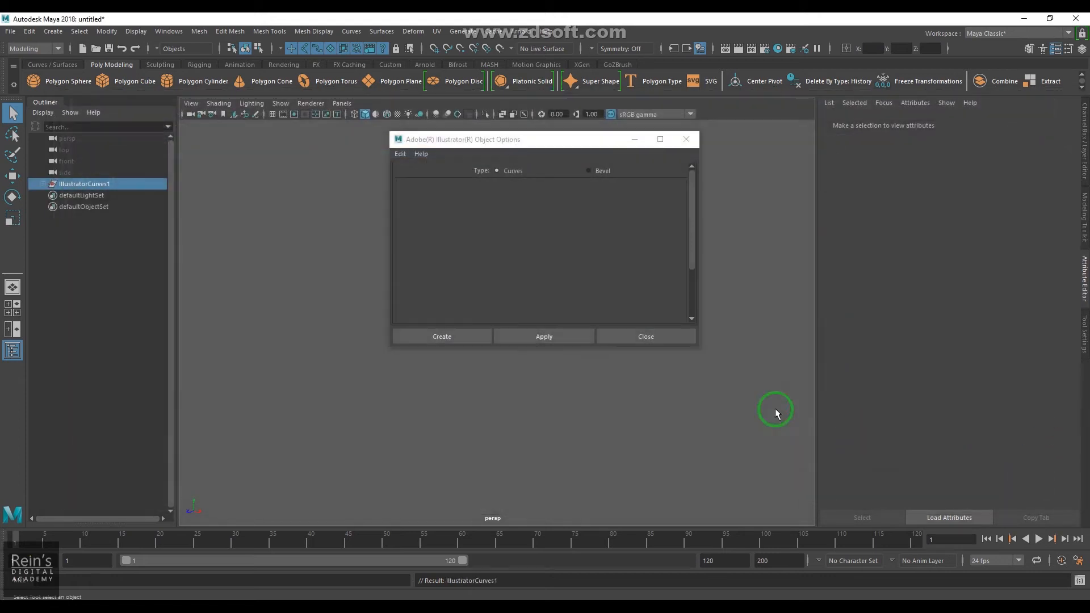
left_click(442, 336)
key("f")
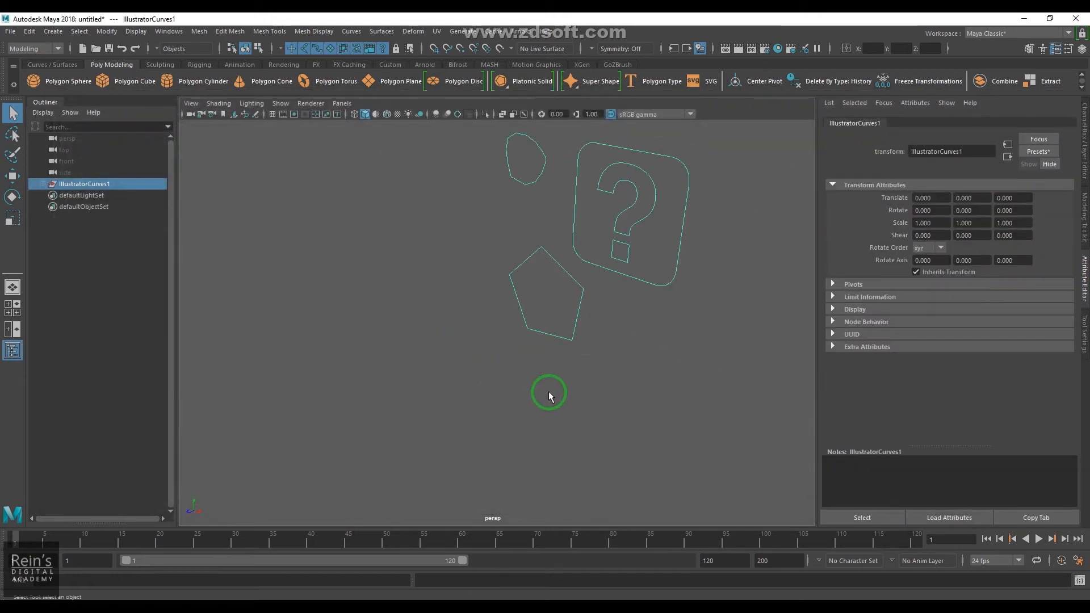
Select the imported Illustrator shapes individually, including the question mark, pentagon and rounded shape
left_click(553, 366)
left_click_drag(646, 336, 577, 272, "alt")
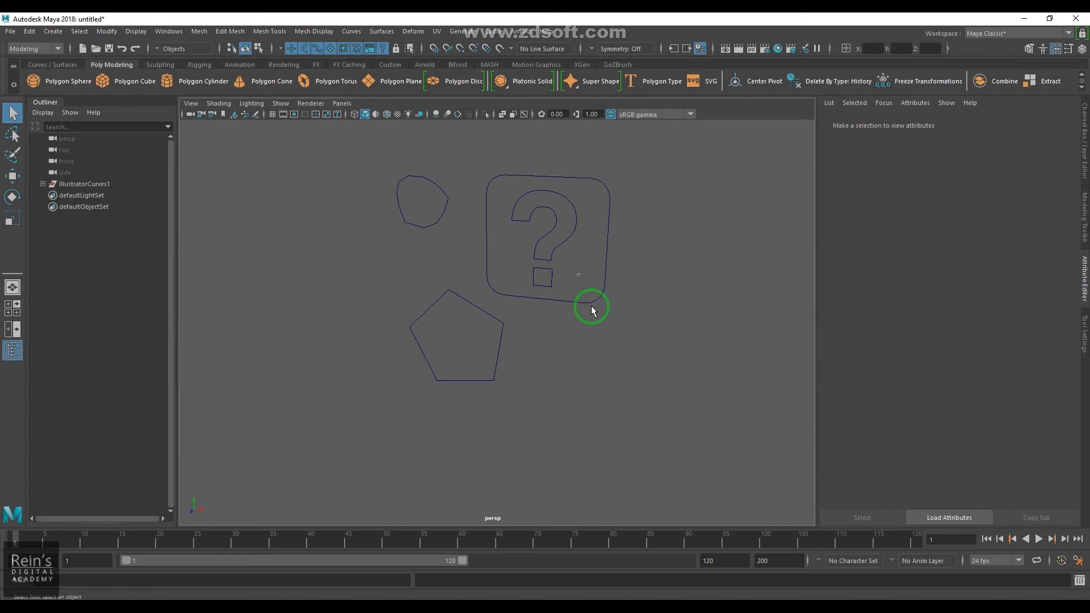
left_click(550, 253)
left_click(560, 293)
left_click(457, 290)
left_click(435, 223)
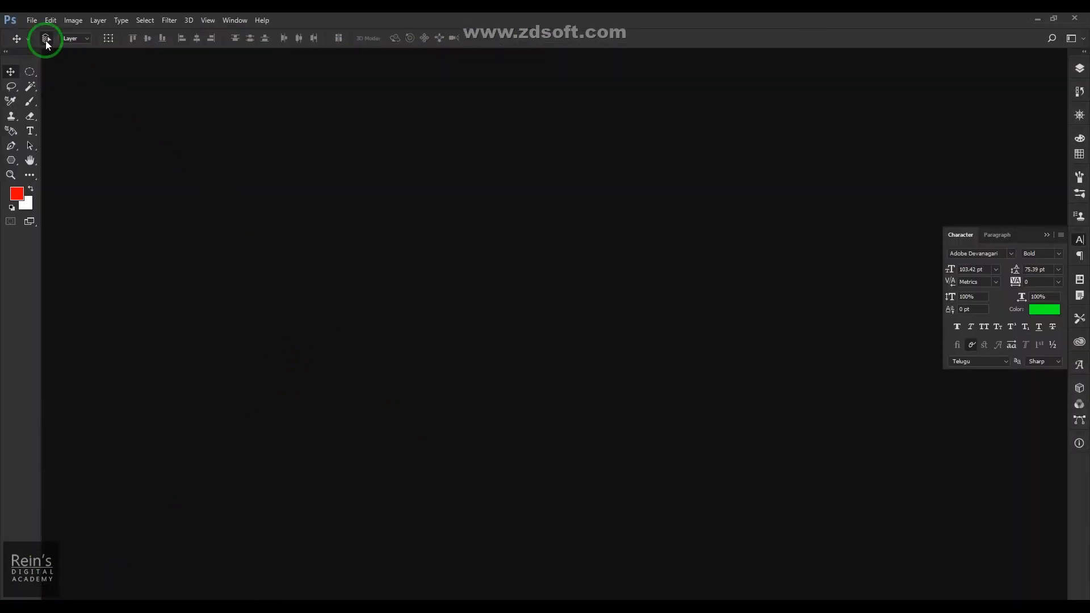
Create a new 1000 x 1000 pixel RGB document at 72 pixels/inch with a white background
left_click(31, 20)
left_click(117, 64)
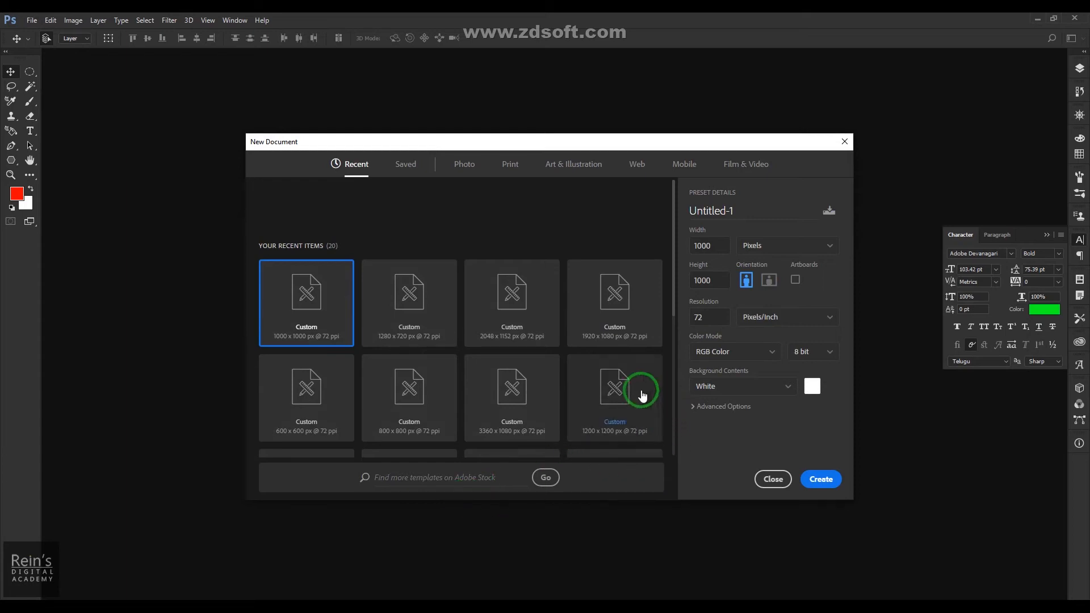
left_click(833, 483)
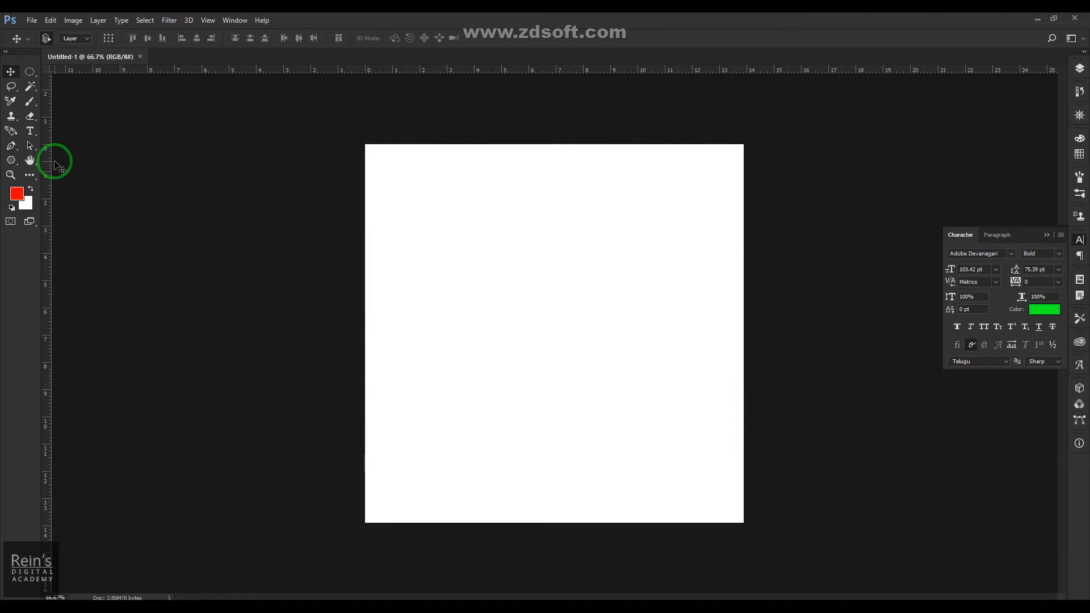
Draw a closed Pen path near the canvas's upper-left corner, with straight upper sides and two curved arches along its lower edge
left_click(16, 149)
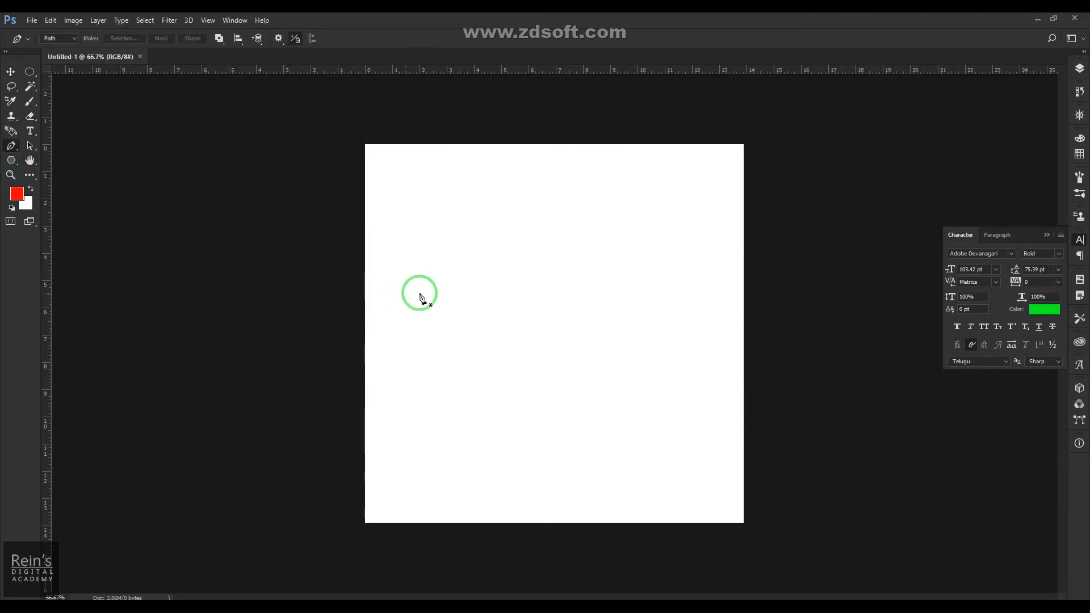
left_click(411, 239)
left_click(398, 194)
left_click(471, 179)
left_click(491, 225)
left_click_drag(457, 200, 421, 207)
left_click(455, 228)
left_click(419, 237)
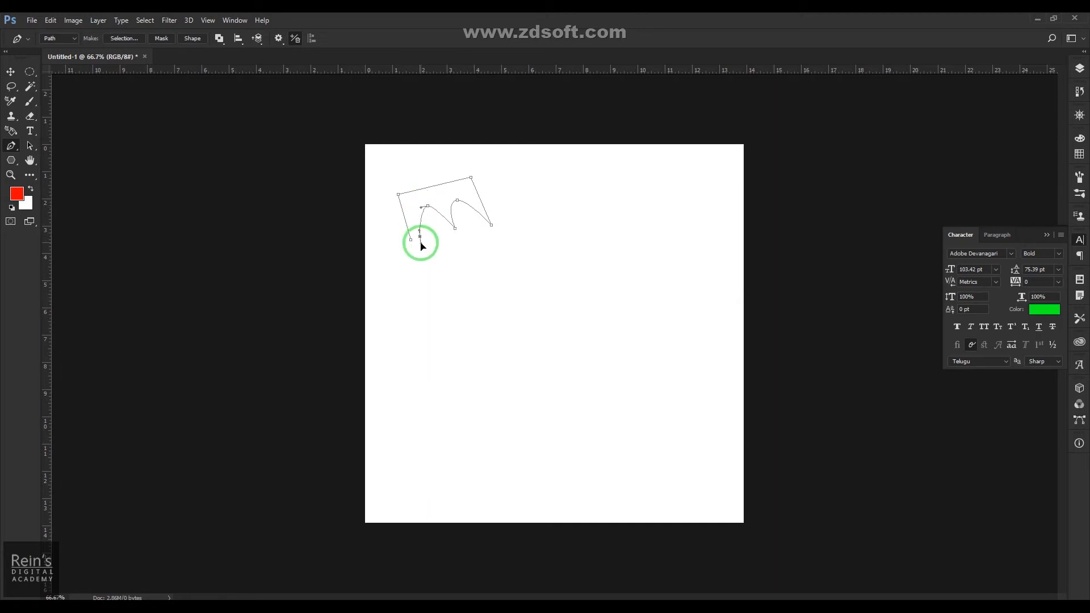
left_click(411, 240)
Draw a 3-sided polygon as a path at the canvas's upper right and move the whole triangle down inside the canvas
left_click(11, 160)
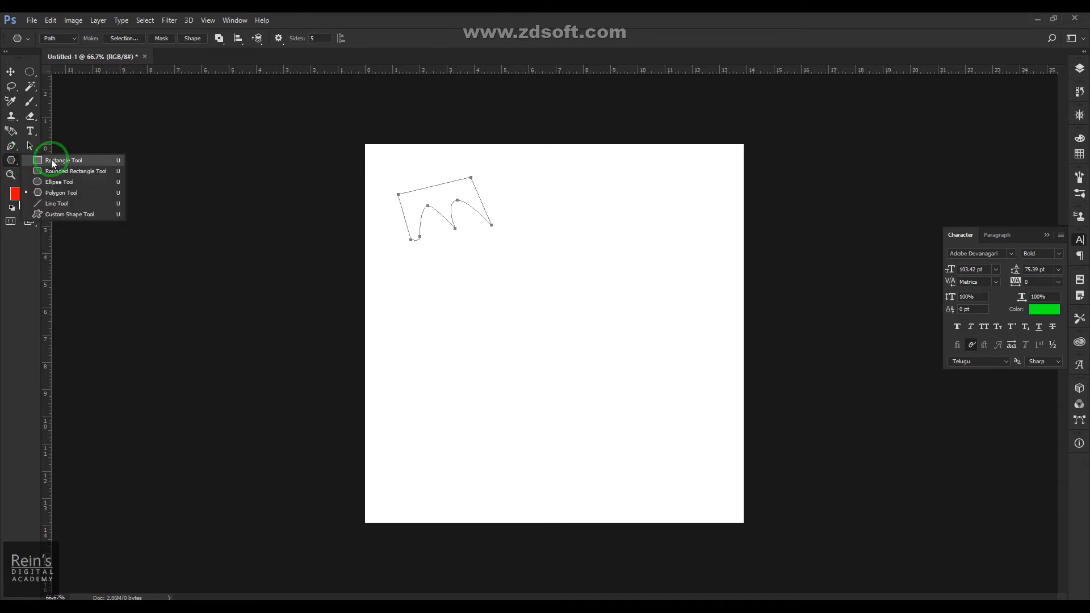
left_click(53, 192)
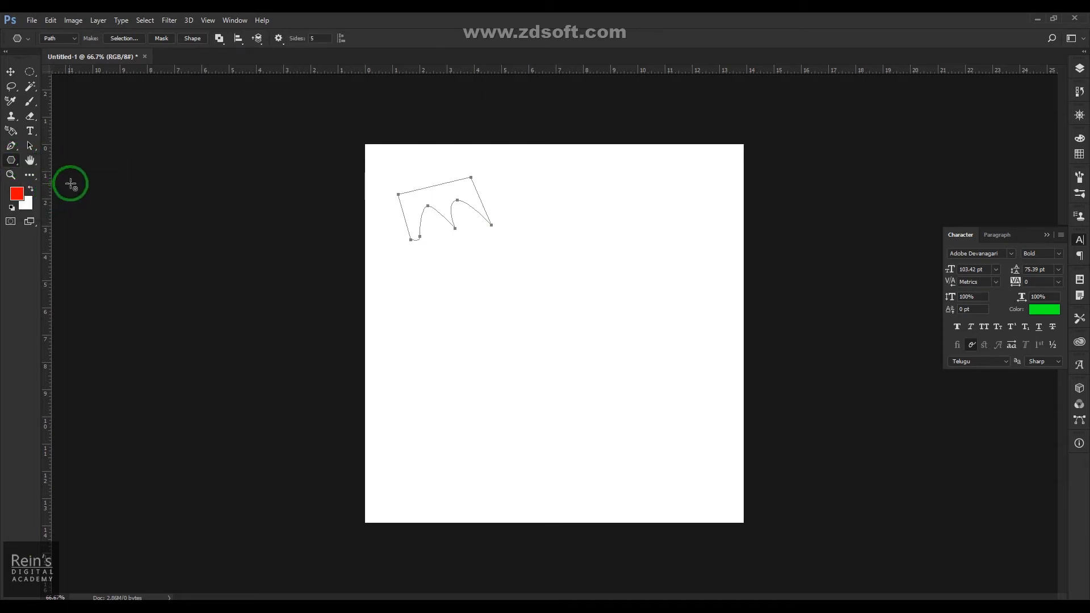
left_click(319, 38)
type("3")
left_click(61, 43)
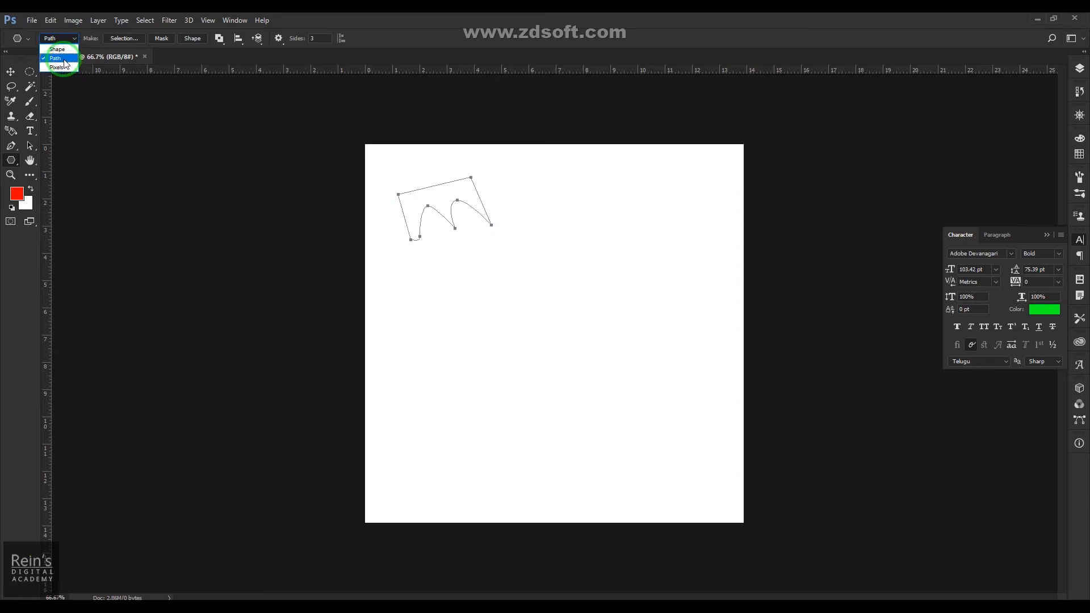
left_click(65, 61)
left_click_drag(582, 176, 642, 213)
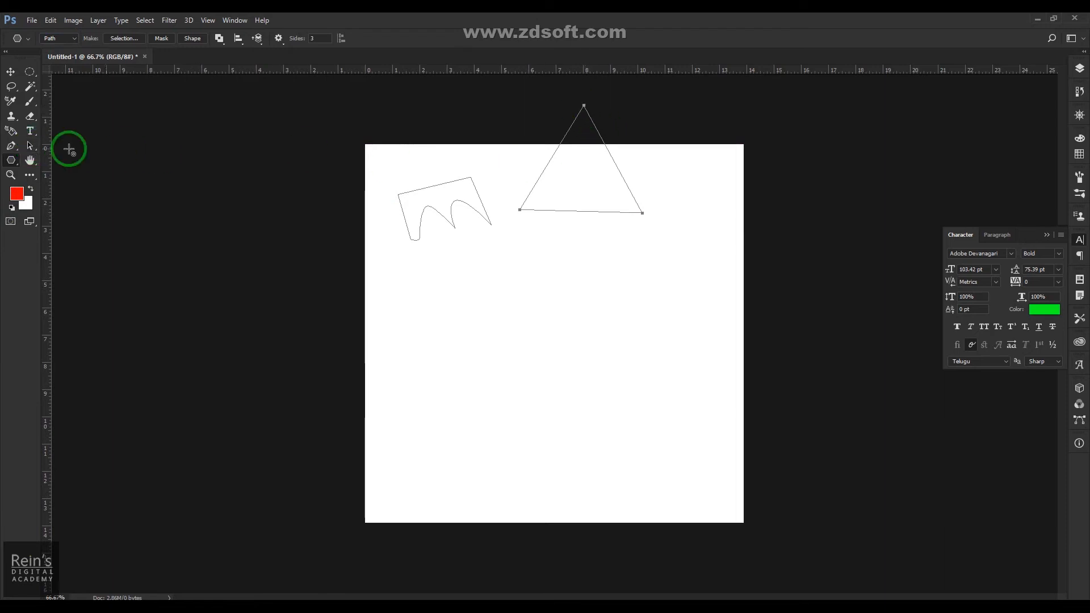
left_click(30, 146)
left_click_drag(585, 108, 600, 164)
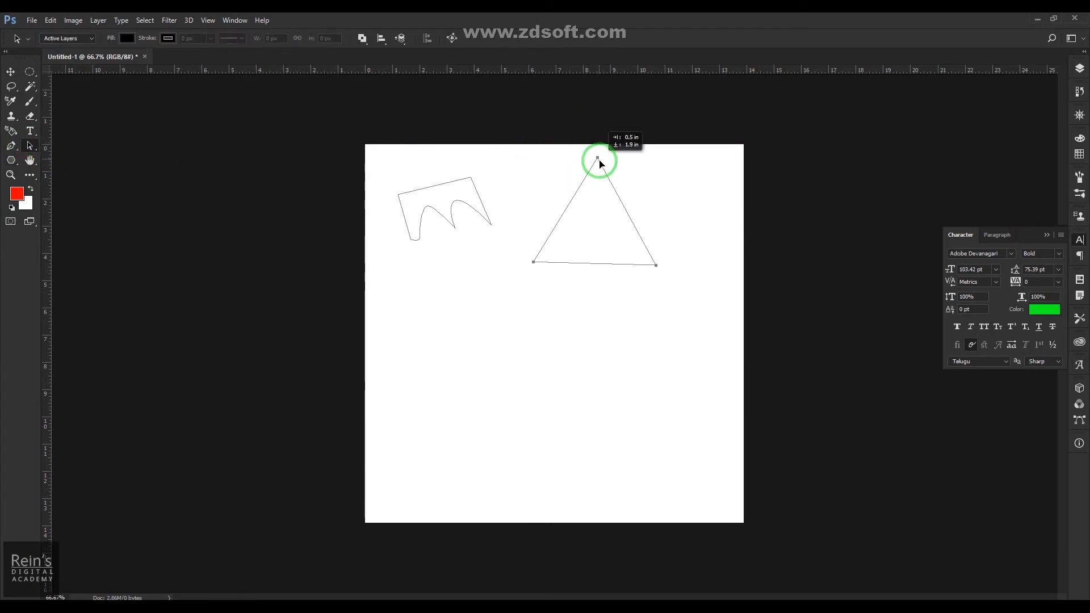
Draw the ornate square tile custom shape with circular tracery as a large path in the lower-left part of the canvas
left_click(11, 160)
left_click(85, 215)
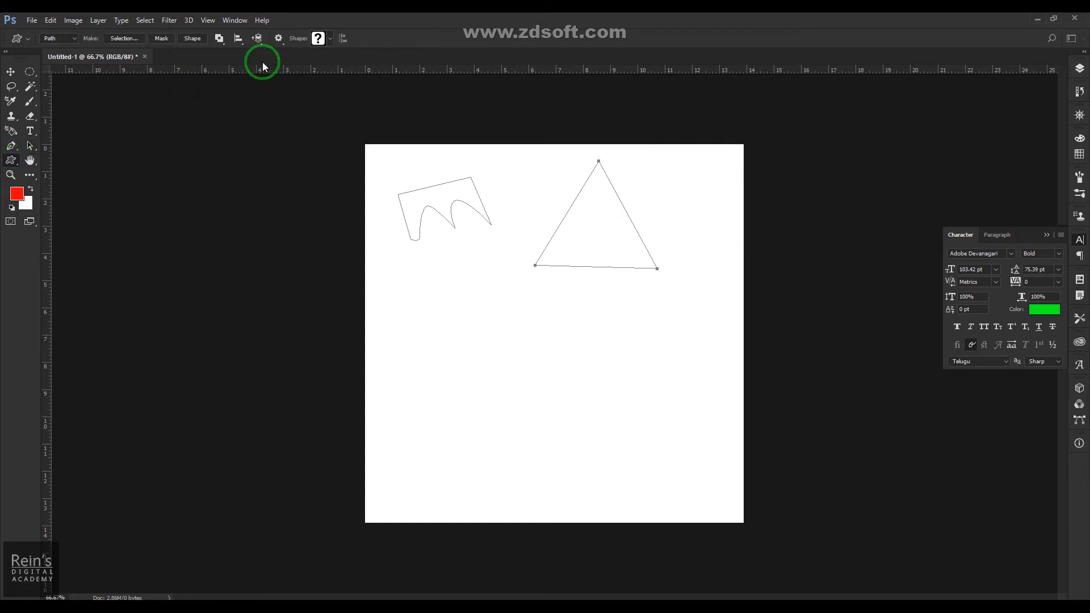
left_click(318, 39)
scroll(363, 350, "down", 2)
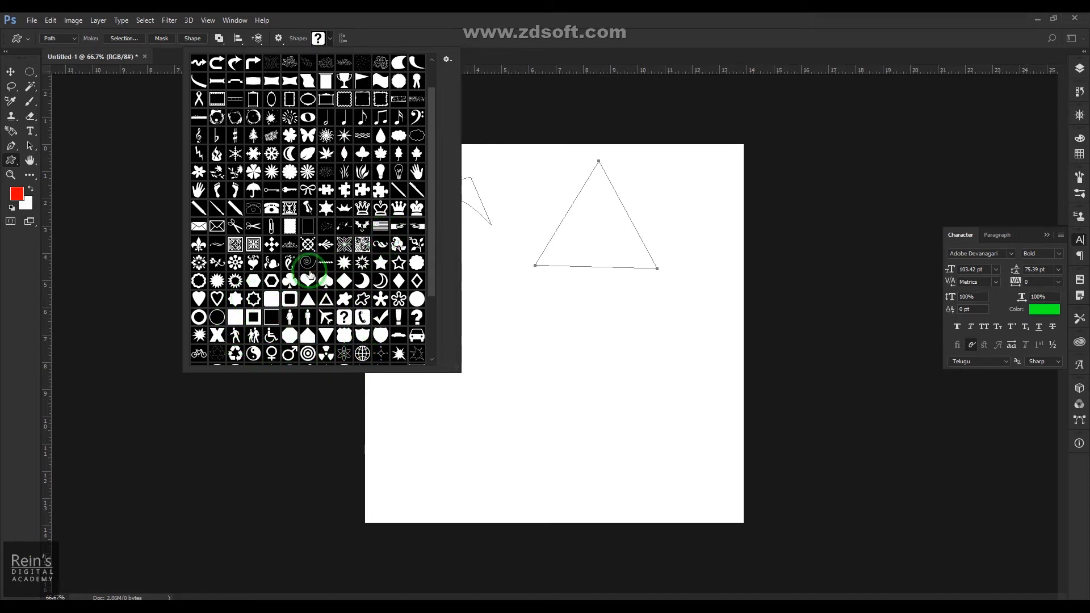
left_click(236, 245)
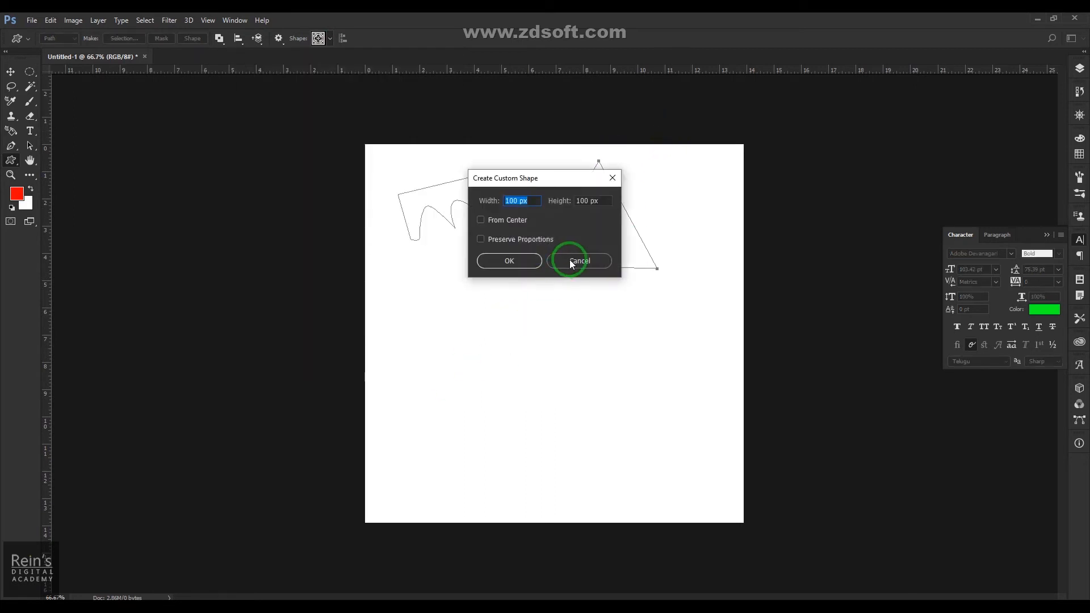
left_click(569, 260)
left_click_drag(425, 336, 588, 498)
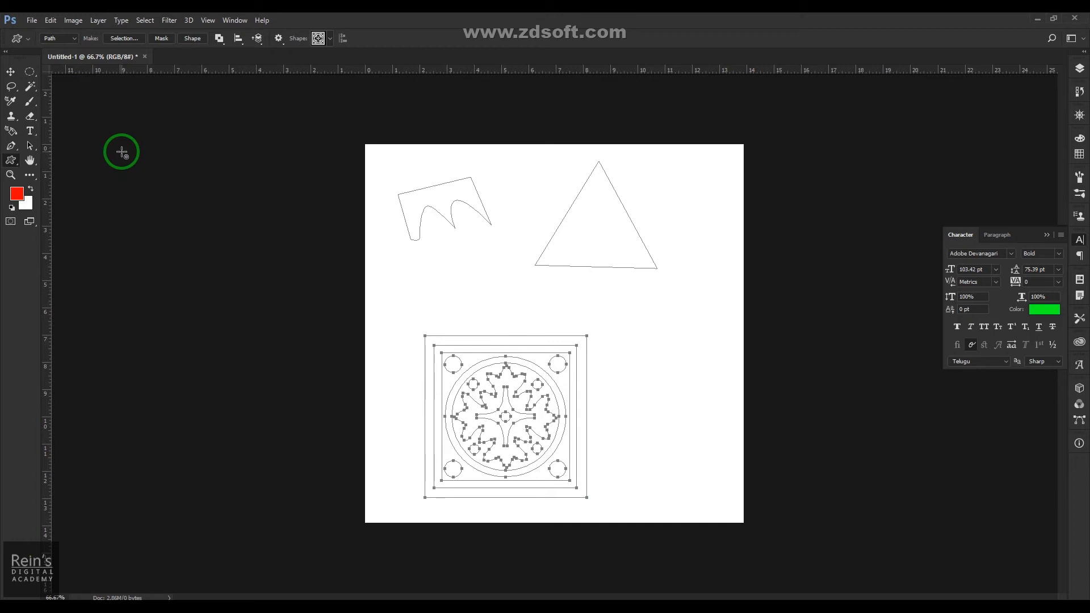
Export the document's paths to Illustrator as "Curves from Illustrator01.ai" in the temp folder on the Desktop
left_click(32, 21)
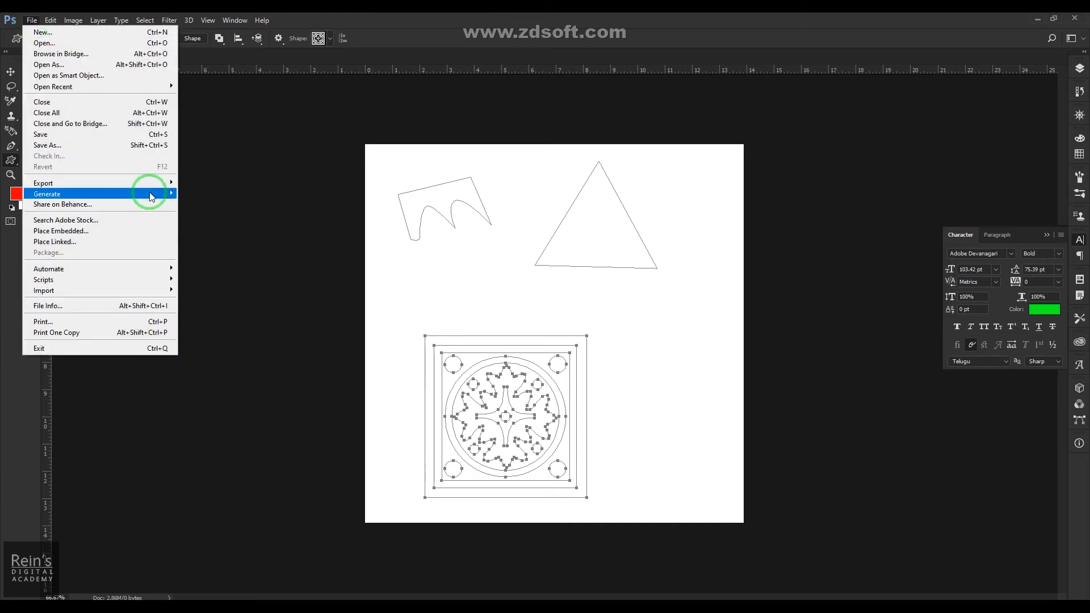
mouse_move(153, 183)
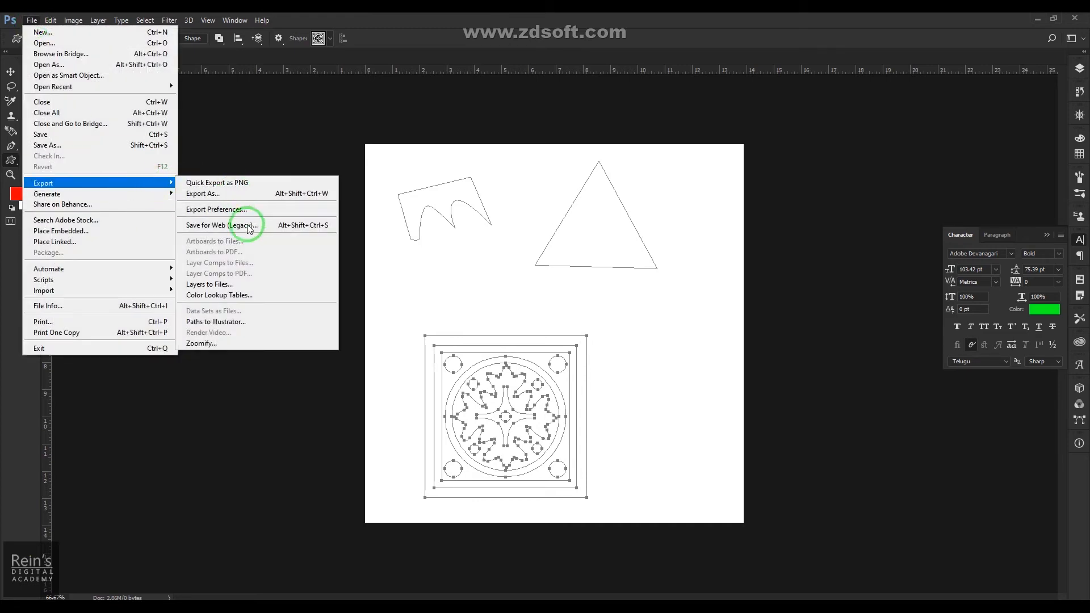
left_click(263, 323)
left_click(807, 210)
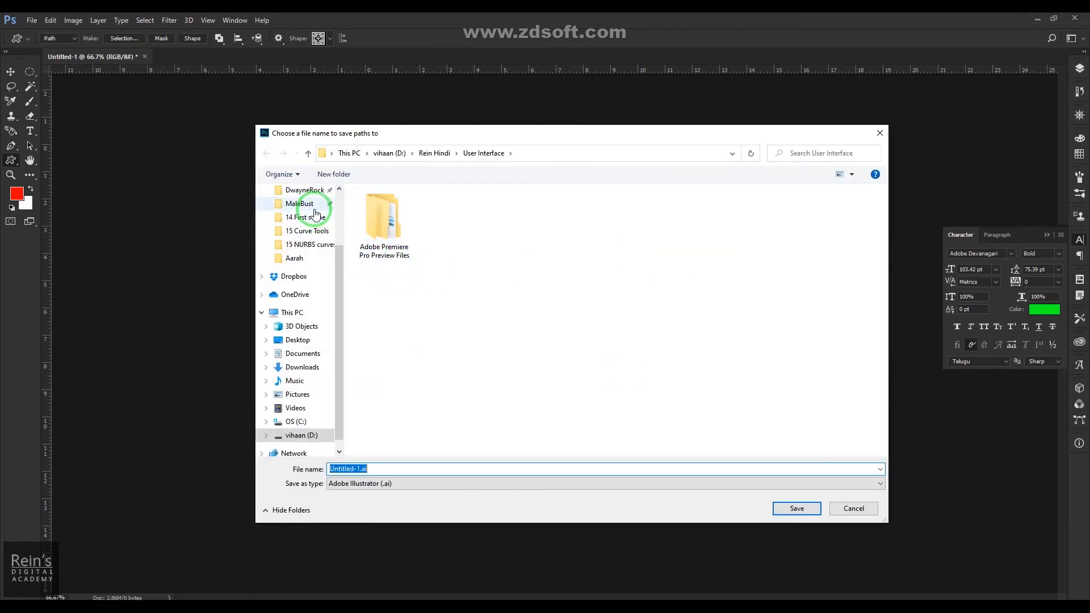
scroll(316, 215, "up", 2)
left_click(295, 213)
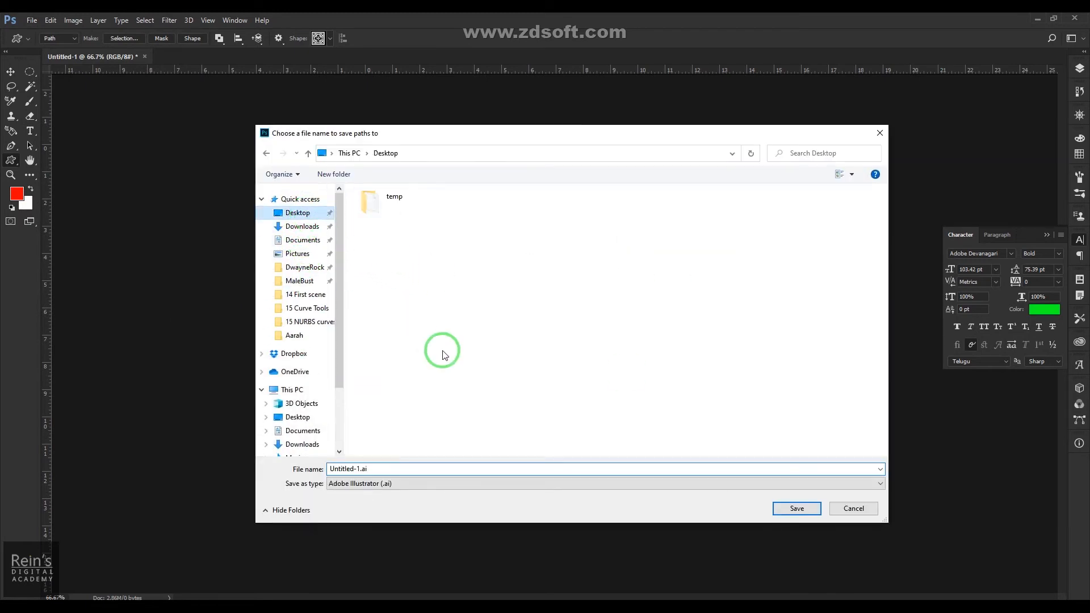
double_click(391, 212)
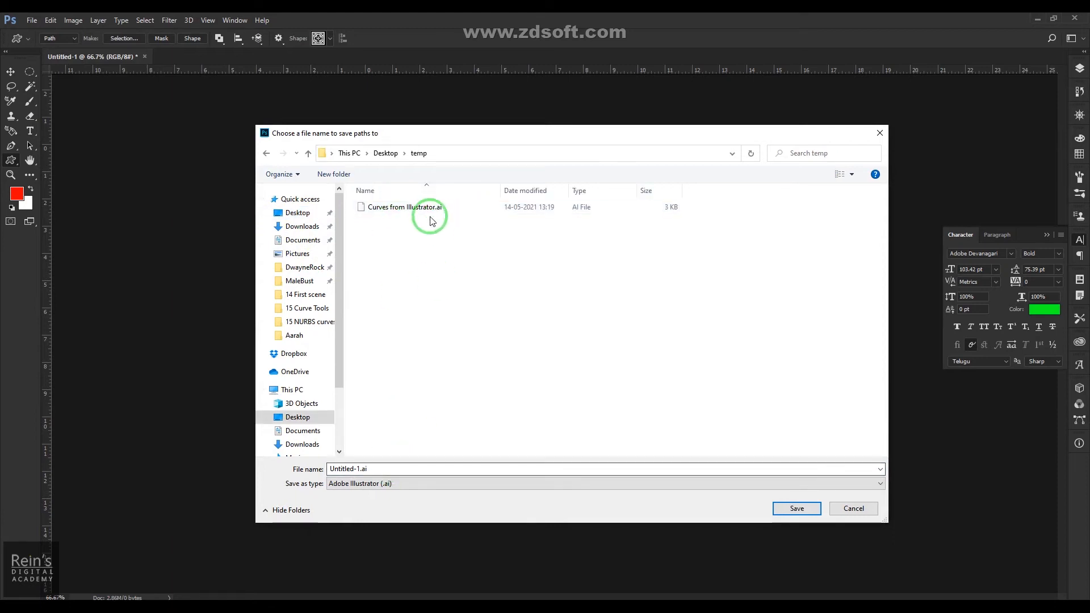
left_click(408, 208)
left_click(385, 463)
left_click(401, 468)
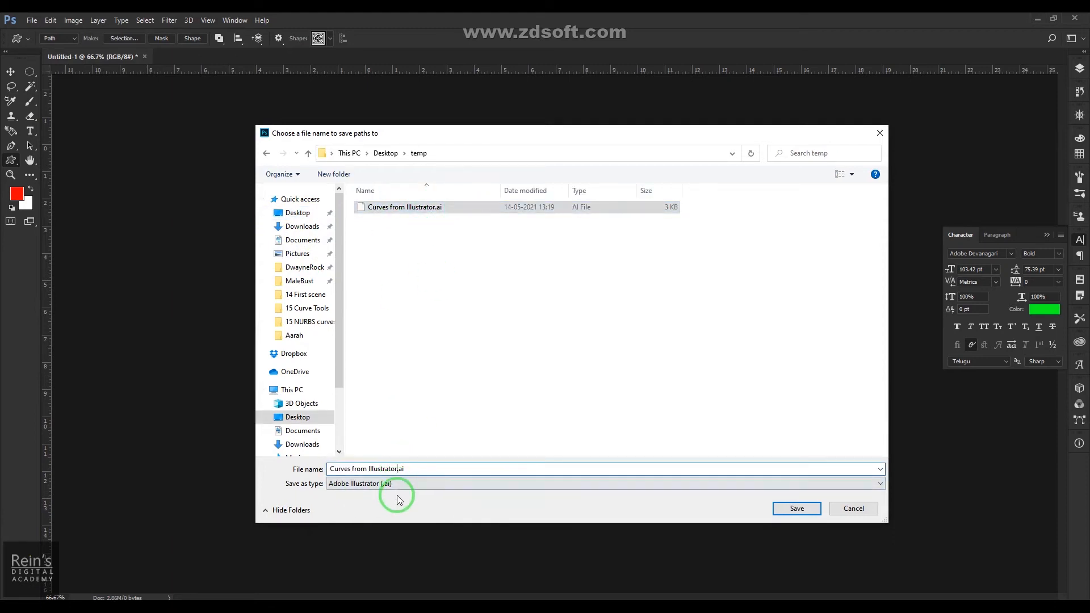
type("0")
key("Return")
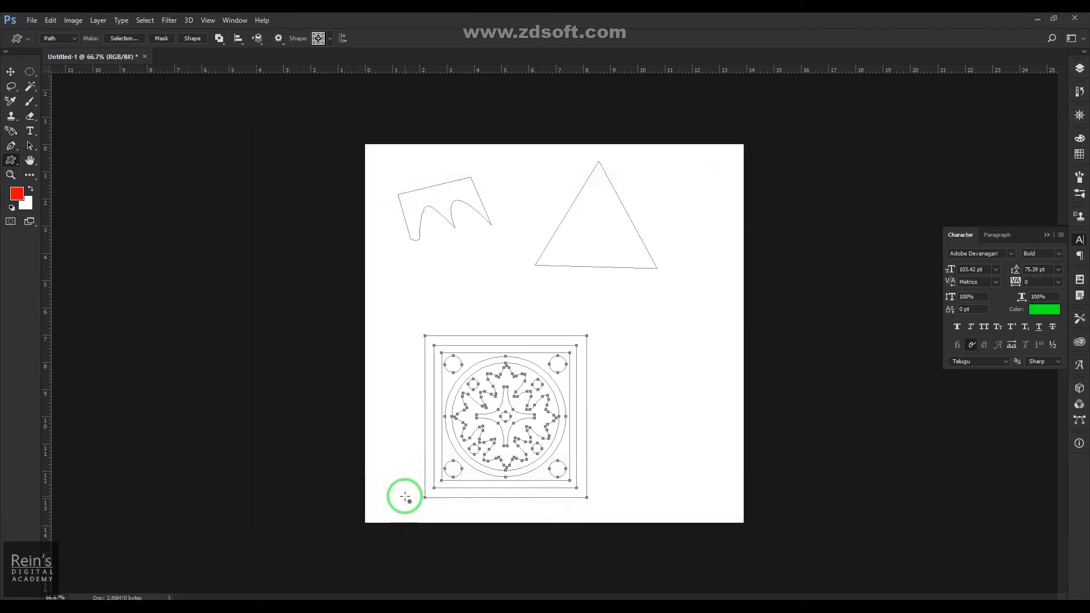
Switch to Maya and import "Curves from Illustrator01.ai" as an Adobe Illustrator object of type Curves
left_click(1030, 22)
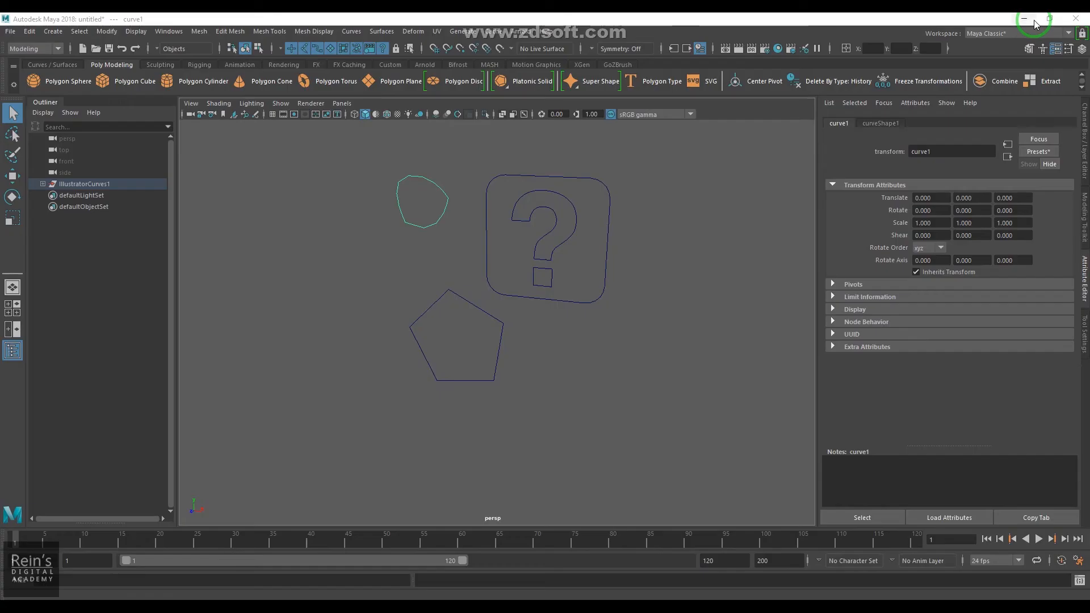
left_click(49, 32)
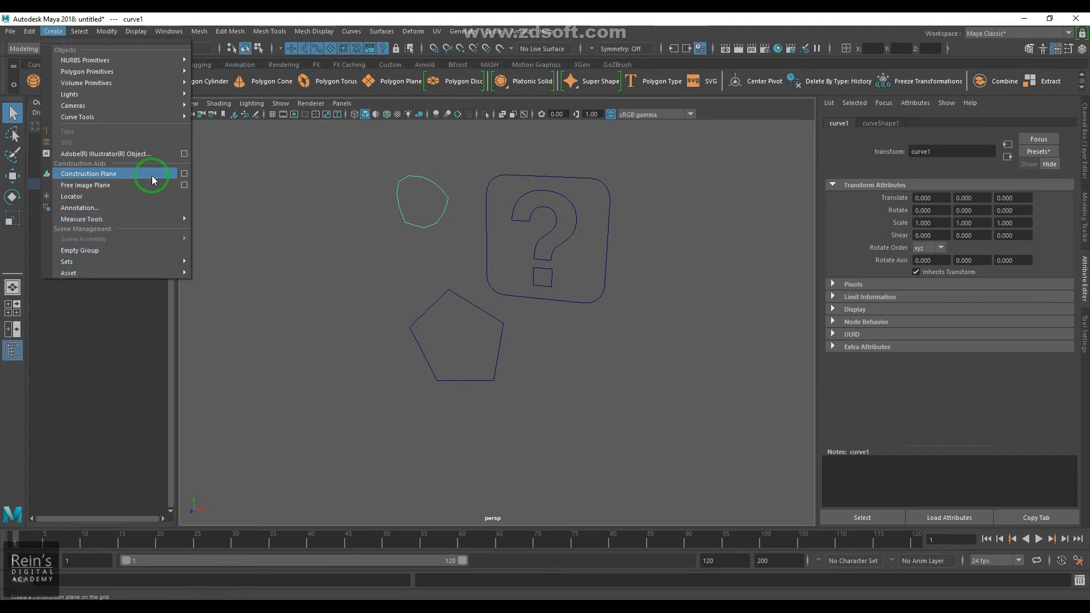
left_click(183, 154)
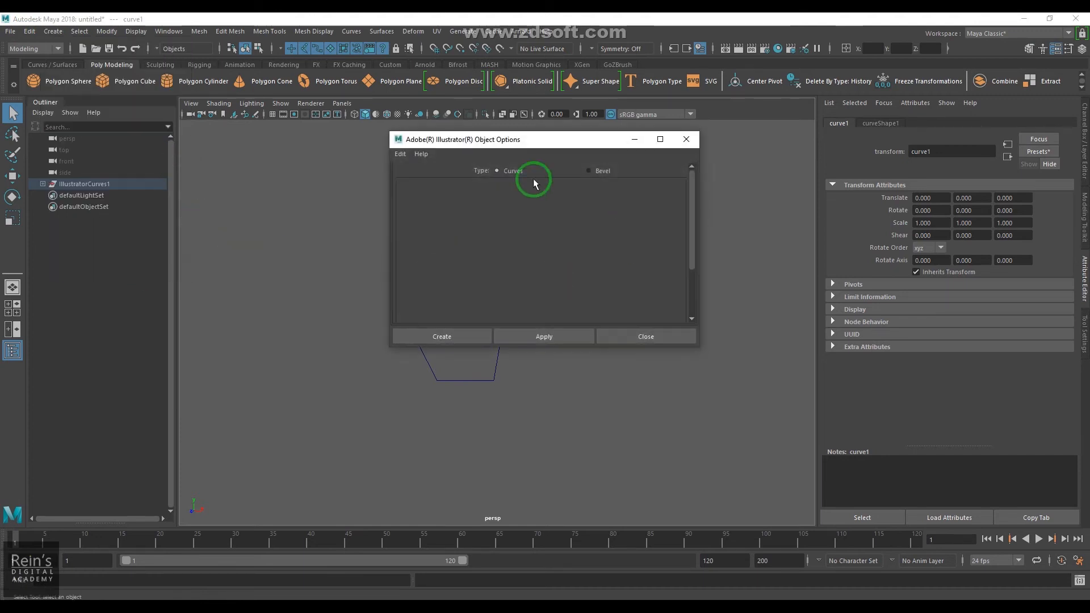
left_click(442, 337)
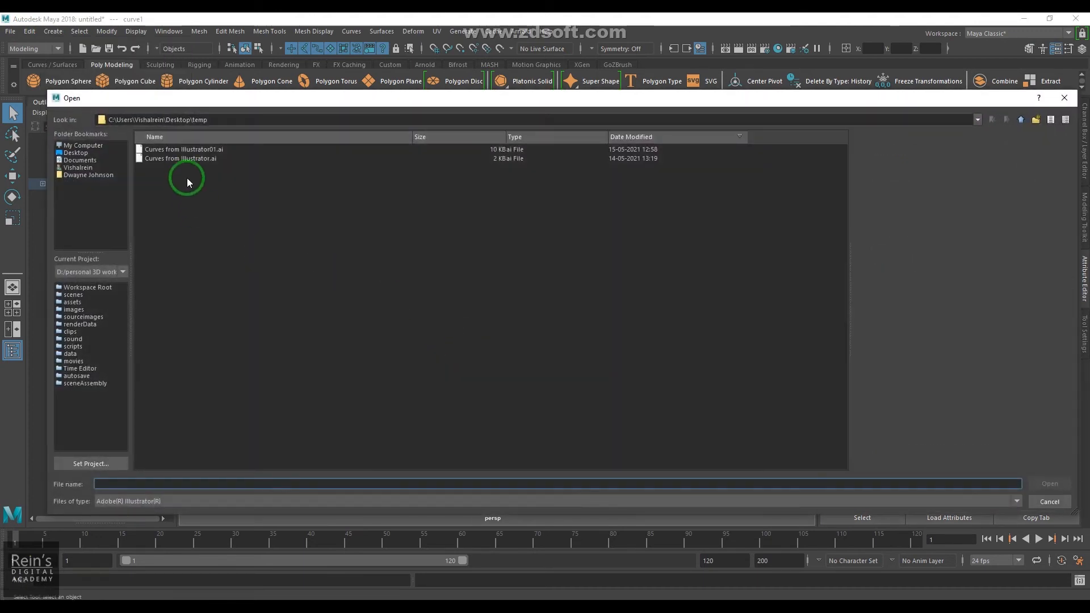
double_click(206, 153)
left_click(505, 369)
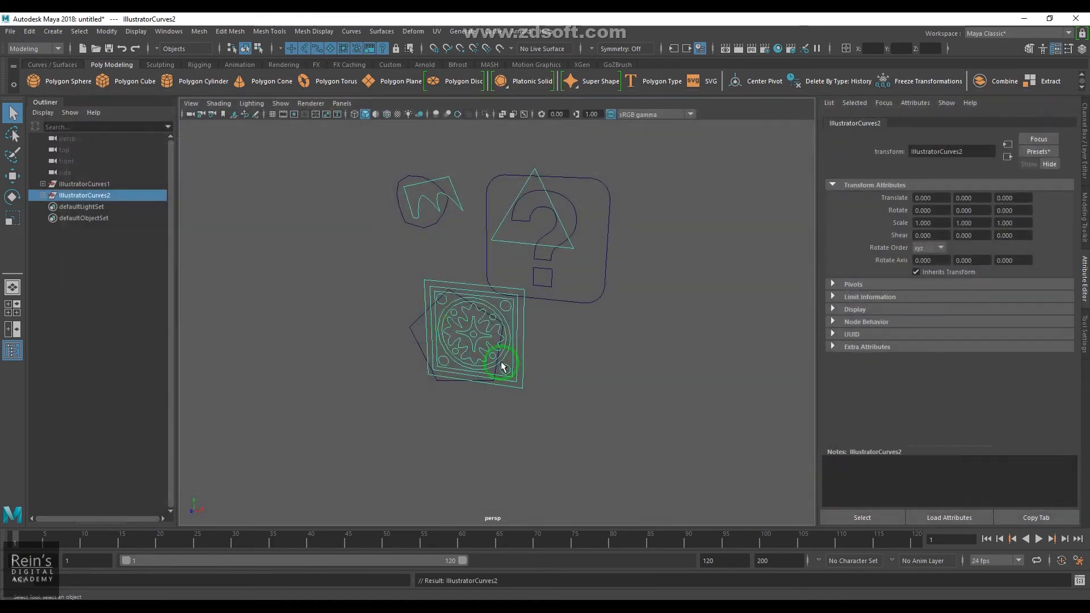
Move the newly imported Illustrator curves horizontally until they sit beside the first set of curves
left_click_drag(508, 389, 581, 384, "alt")
scroll(581, 384, "up", 2)
middle_click_drag(581, 384, 506, 379, "alt")
key("w")
scroll(474, 338, "down", 2)
left_click_drag(453, 404, 701, 397, "alt")
Select the repositioned curves and empty the scene of all imported Illustrator curves
left_click(511, 437)
left_click_drag(511, 438, 484, 441, "alt")
left_click_drag(564, 205, 715, 474)
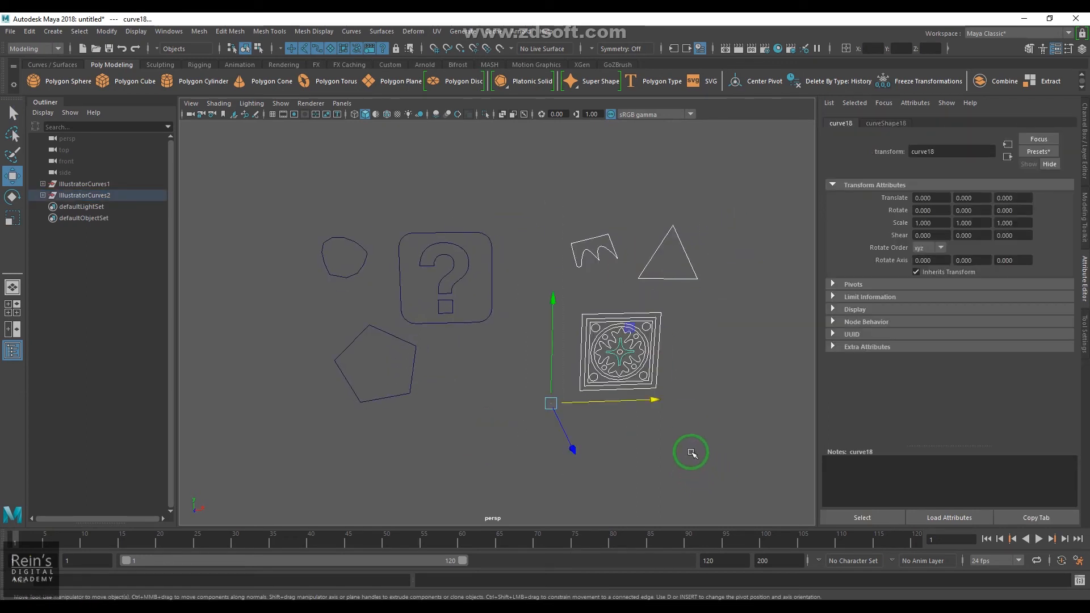
left_click(696, 459)
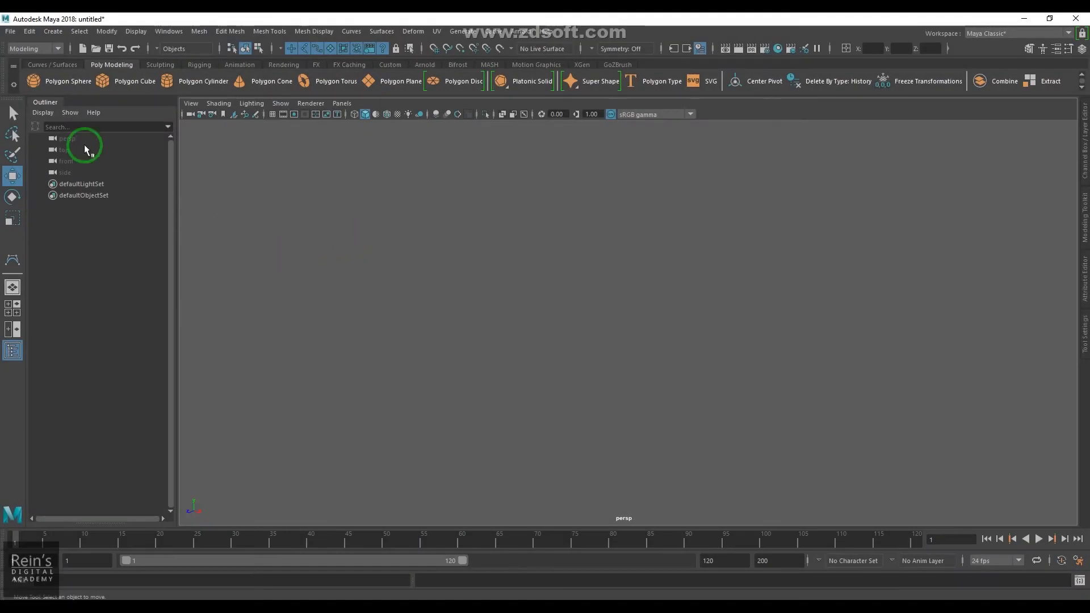
Activate the CV Curve Tool with its settings displayed
left_click(62, 34)
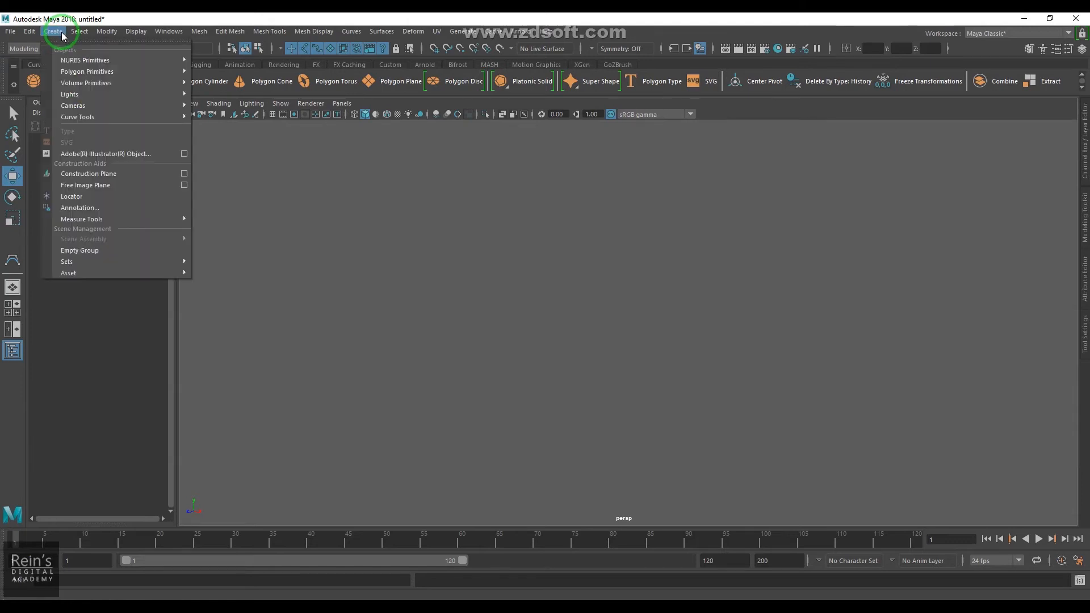
left_click(144, 117)
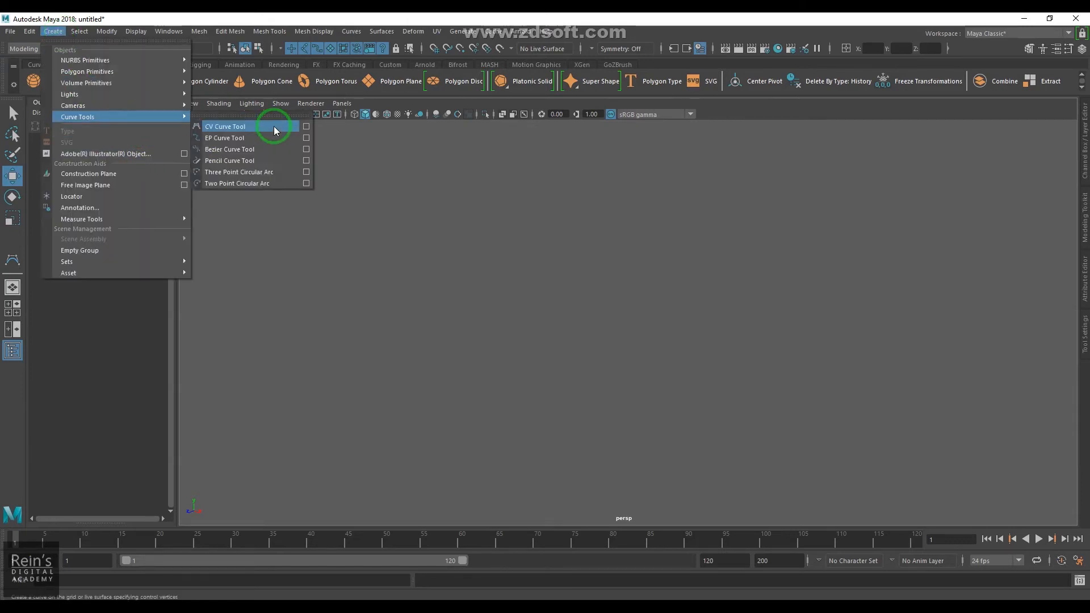
left_click(304, 127)
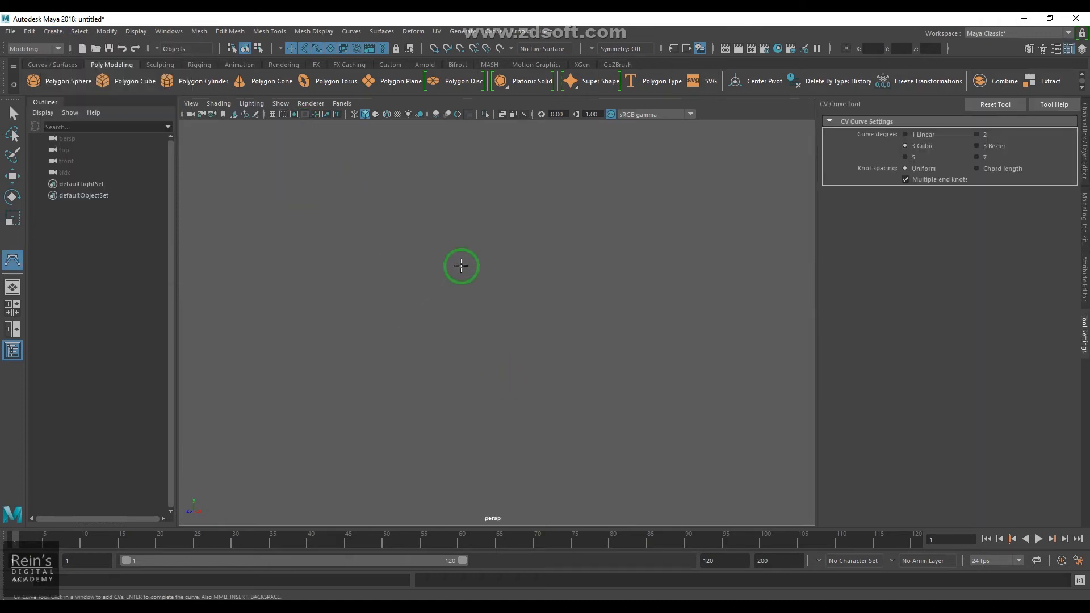
Draw a cubic S-shaped curve from eleven control vertices in the perspective view
left_click(384, 395)
left_click(373, 358)
left_click(401, 329)
left_click(440, 319)
left_click(532, 358)
left_click(544, 409)
left_click(609, 423)
left_click(663, 380)
left_click(650, 298)
left_click(598, 276)
left_click(562, 273)
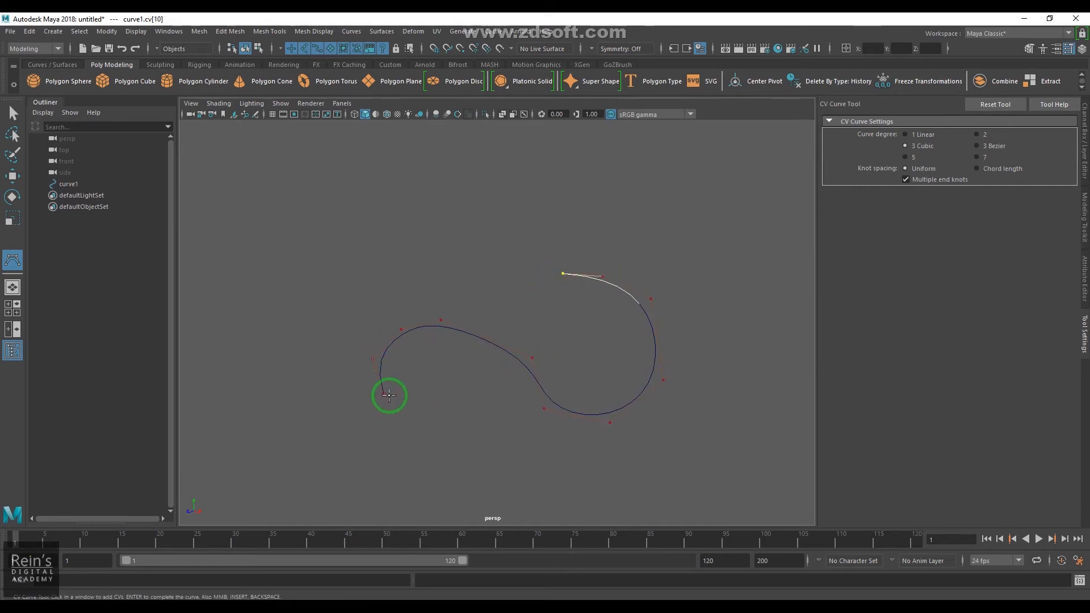
Remove all placed control vertices of the unfinished S-shaped curve
key("BackSpace")
key("BackSpace")
key("BackSpace")
key("BackSpace")
key("BackSpace")
key("BackSpace")
key("BackSpace")
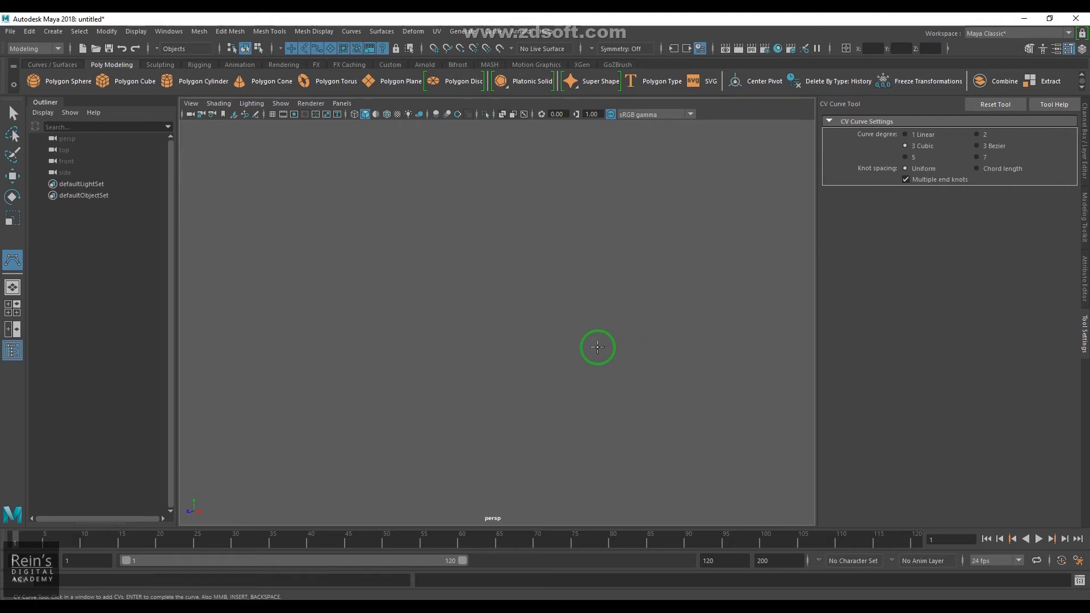
Hide the Outliner, then enlarge the top view and turn off its grid
left_click(12, 350)
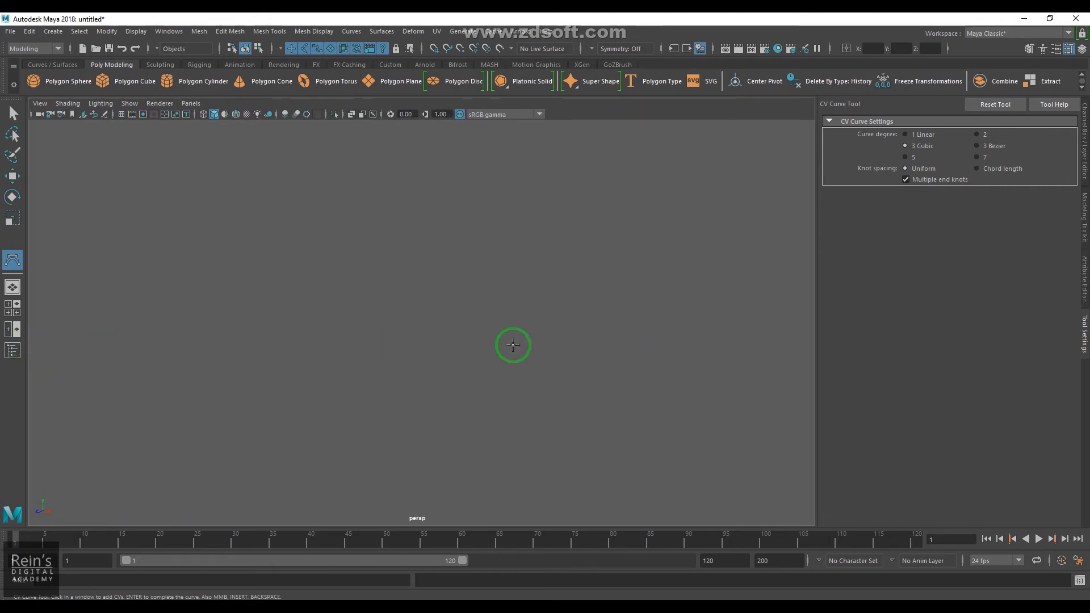
key("space")
key("space")
left_click(121, 114)
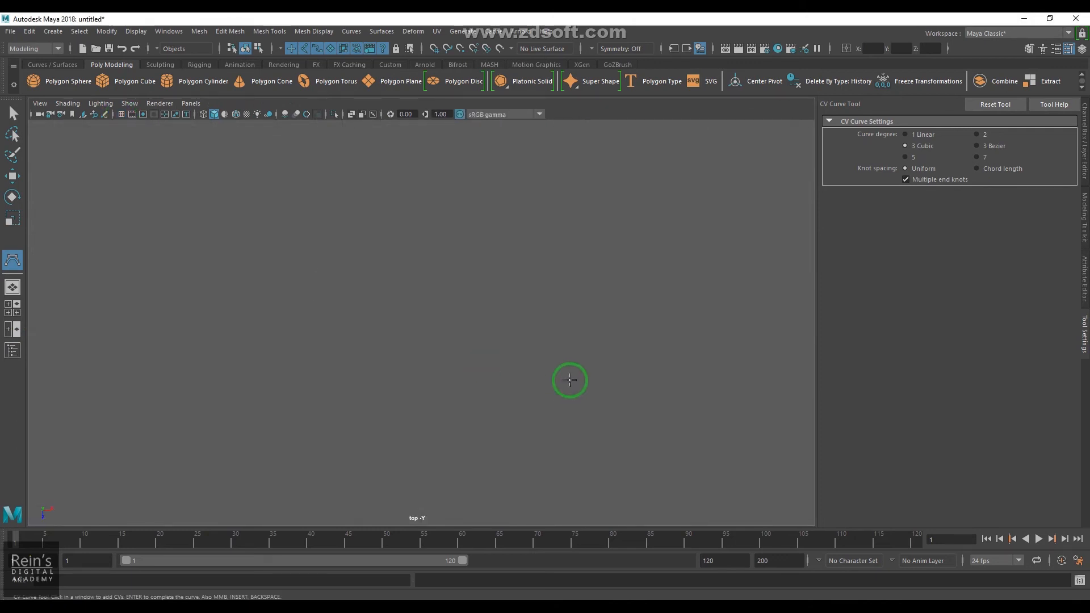
Draw a zigzag curve of eleven control vertices across the top view with curve degree 1 Linear, and finish it
left_click(906, 134)
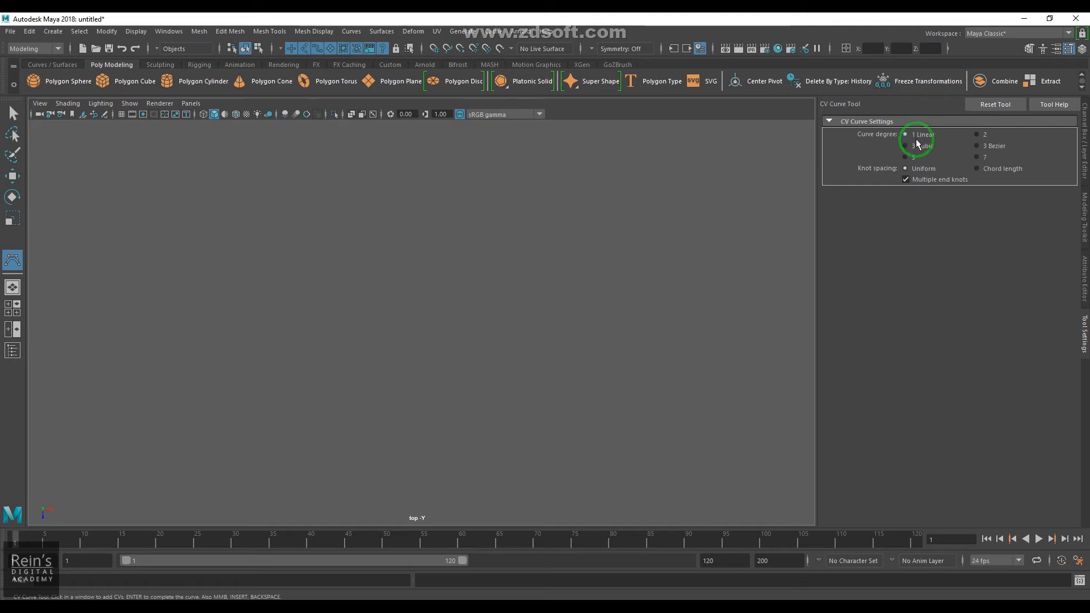
left_click(195, 383)
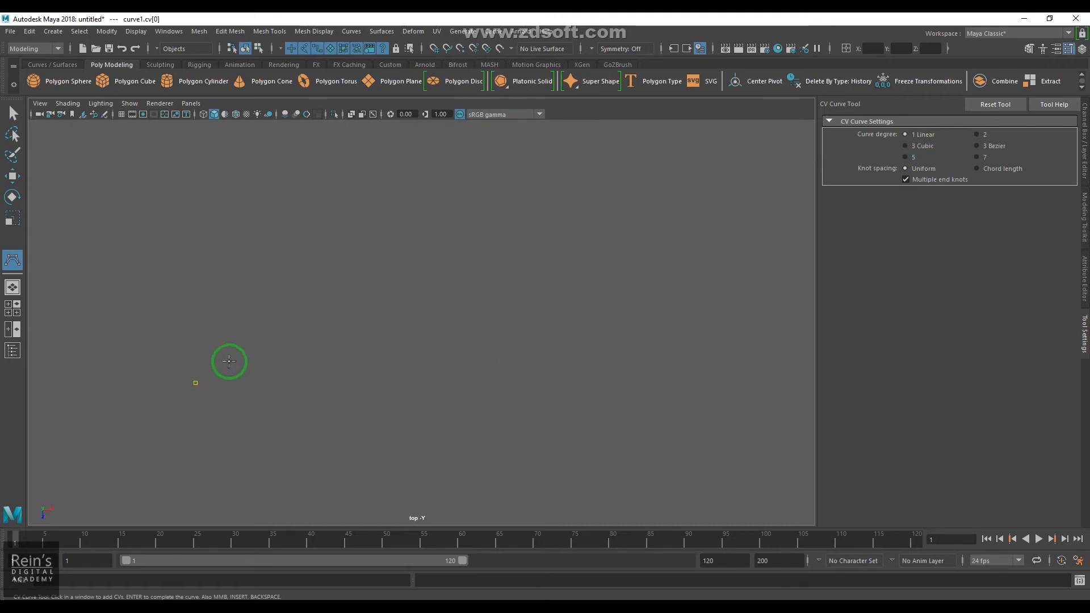
left_click(230, 260)
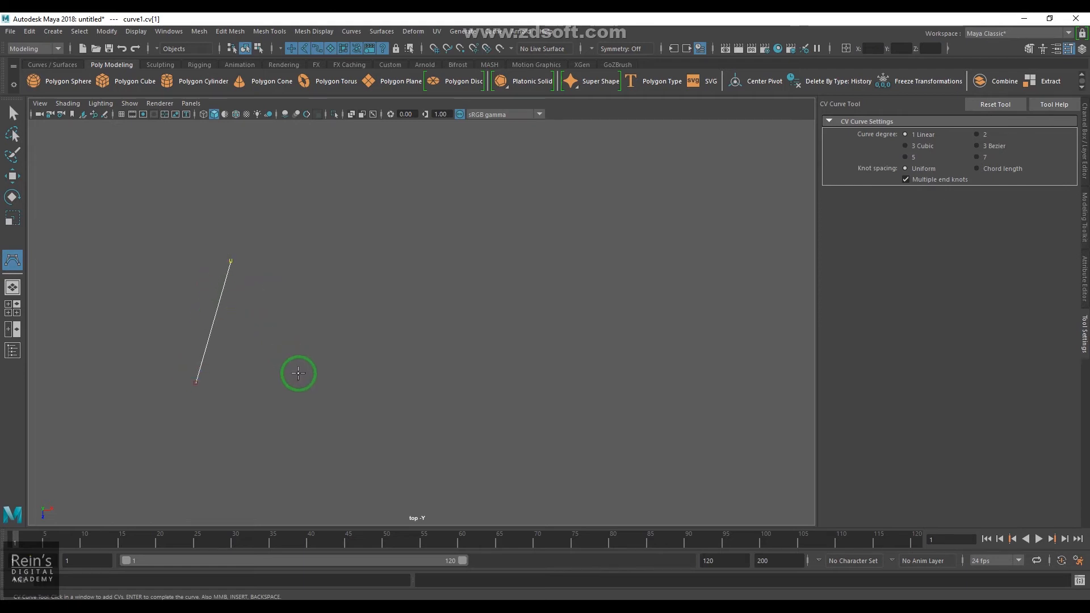
left_click(333, 253)
left_click(389, 351)
left_click(437, 230)
left_click(437, 230)
left_click(500, 350)
left_click(566, 239)
left_click(626, 329)
left_click(663, 216)
left_click(762, 320)
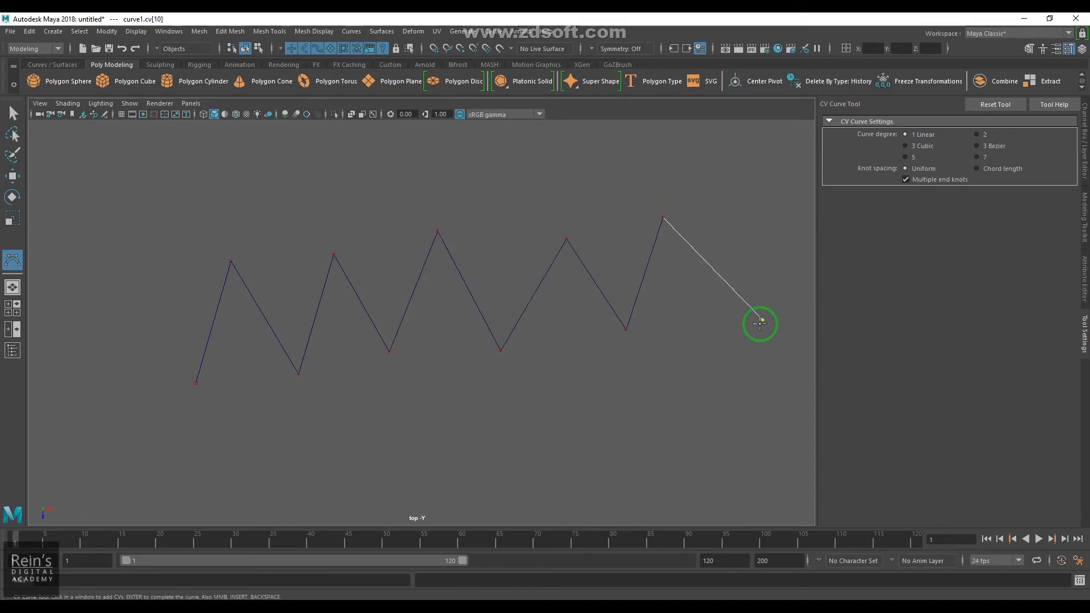
key("w")
Draw a wavy CV curve of eleven alternating control vertices below the zigzag with curve degree 2, and finish it
scroll(587, 405, "down", 2)
middle_click_drag(586, 407, 570, 315, "alt")
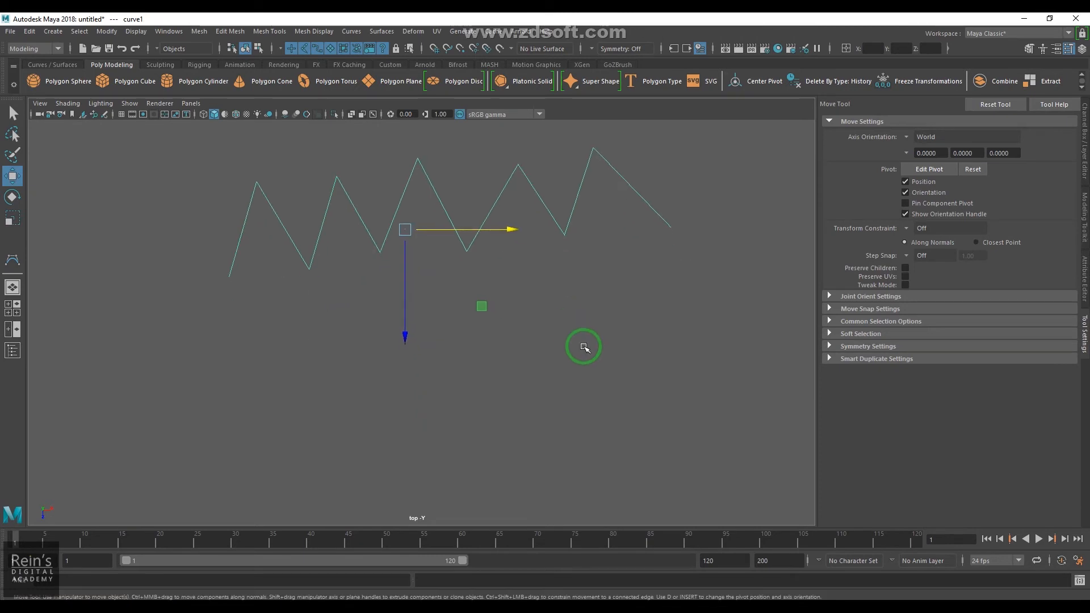
left_click(54, 33)
mouse_move(141, 116)
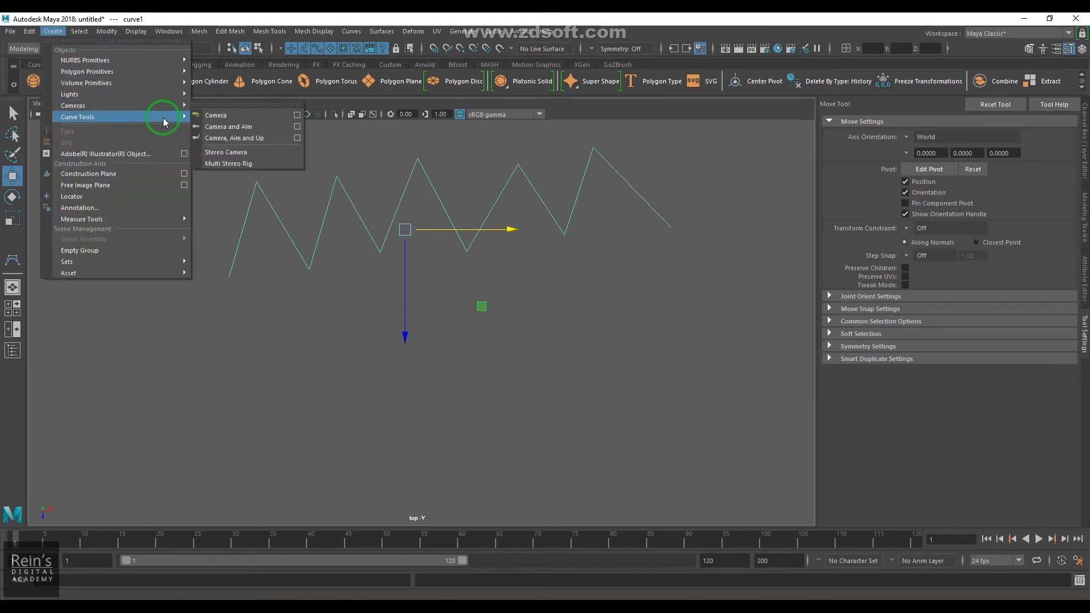
left_click(306, 131)
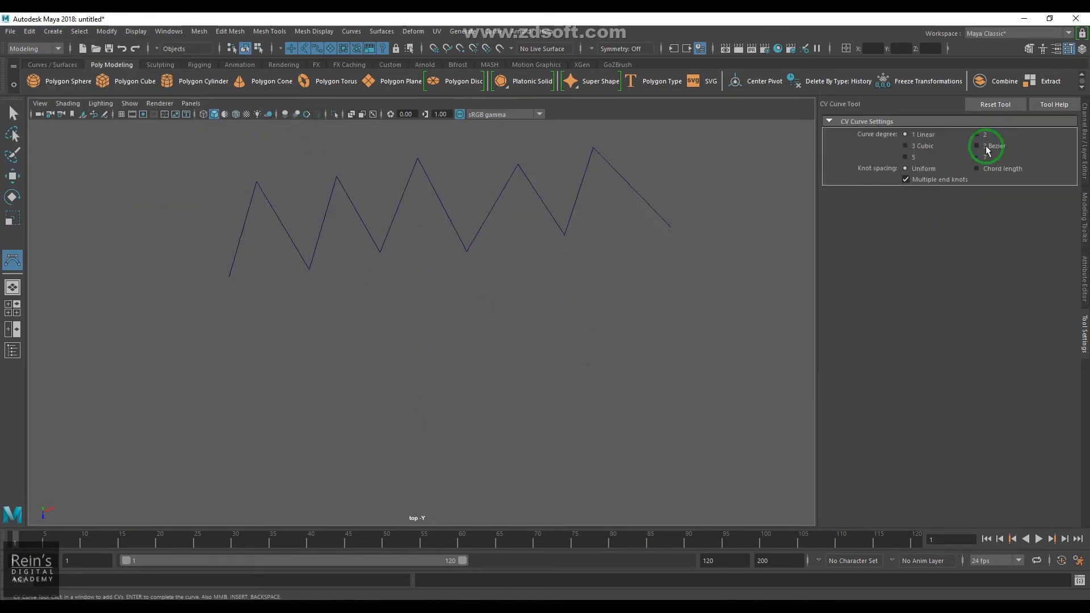
middle_click_drag(556, 354, 455, 357, "alt")
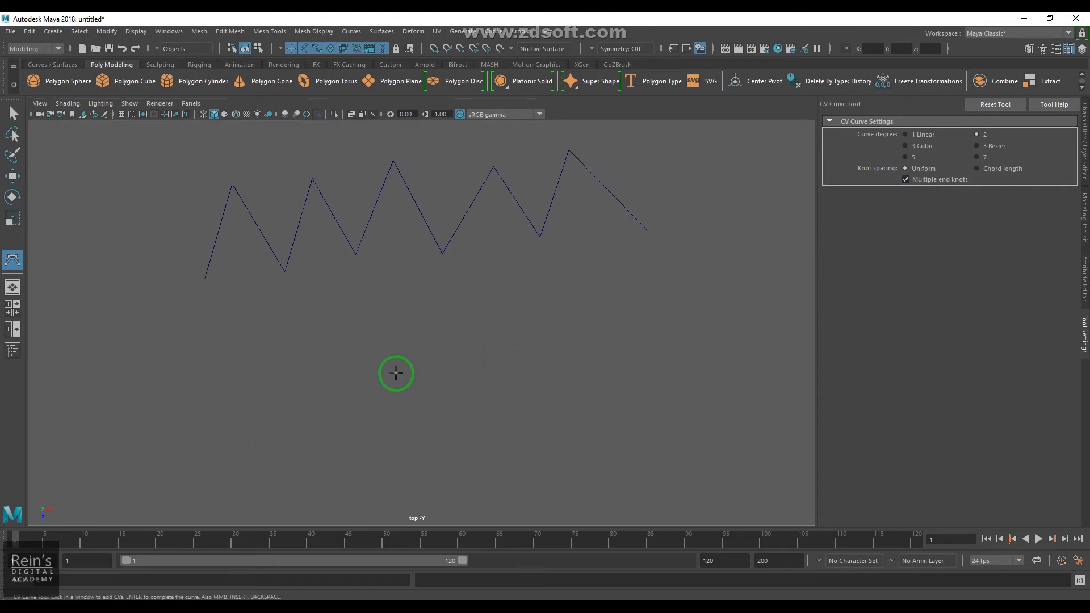
left_click(197, 426)
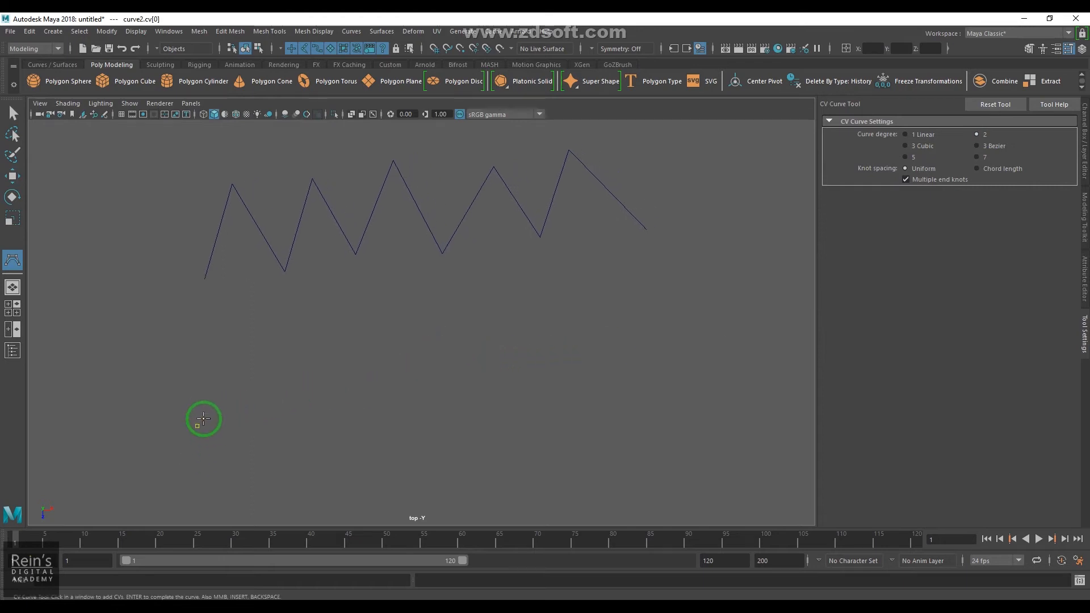
left_click(233, 343)
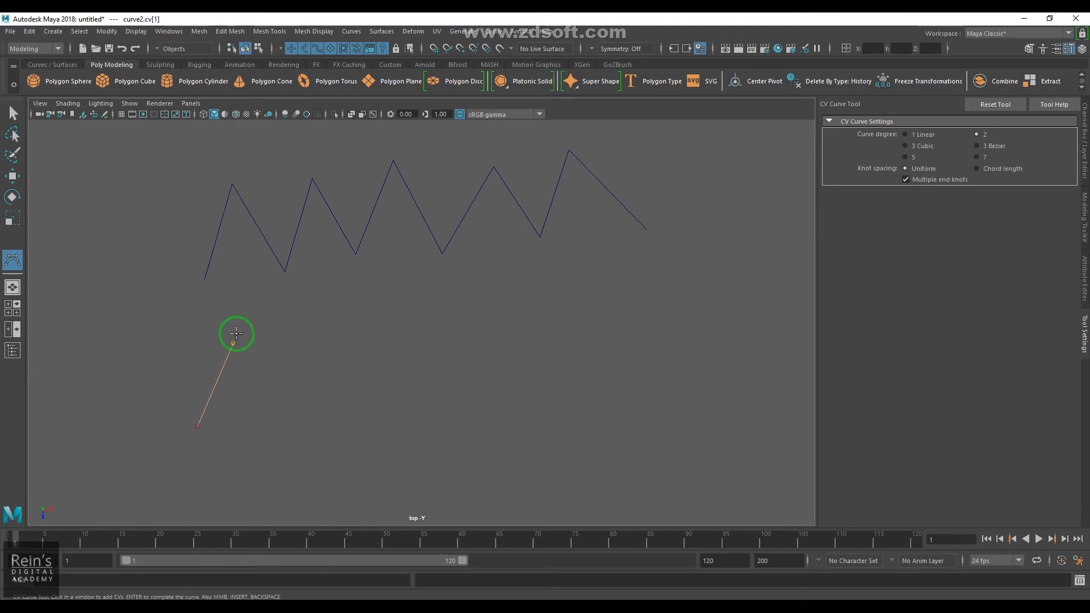
left_click(284, 416)
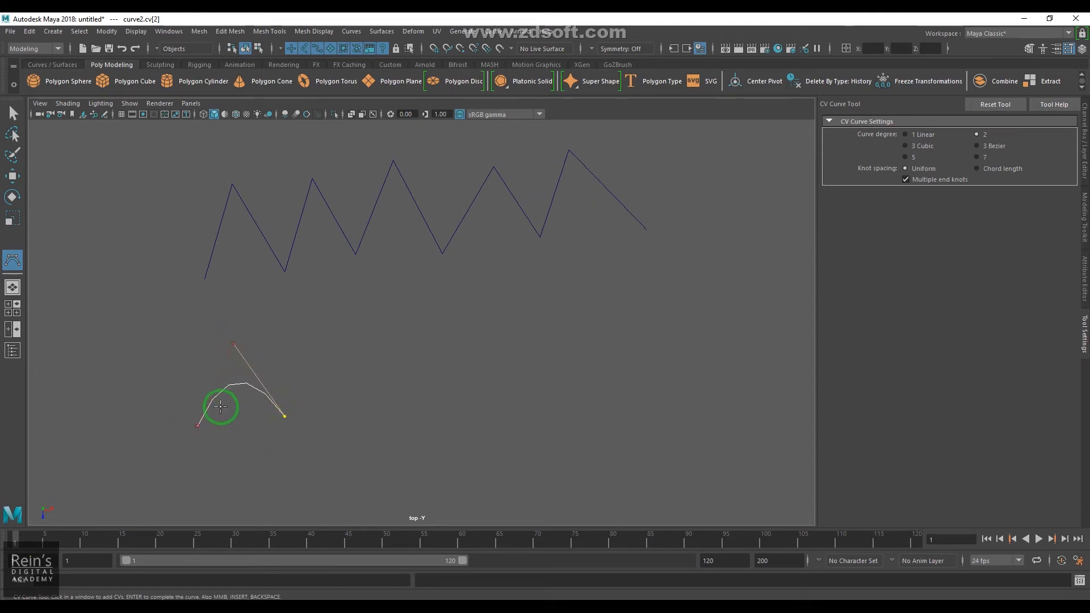
left_click(320, 335)
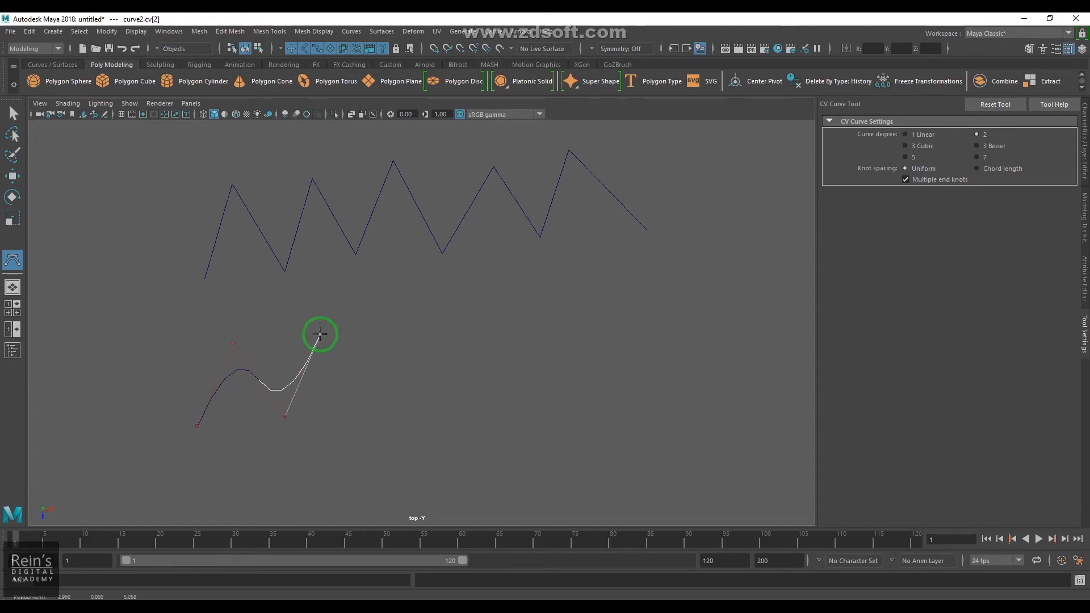
left_click(375, 411)
left_click(417, 319)
left_click(463, 403)
left_click(506, 313)
left_click(554, 396)
left_click(595, 290)
left_click(662, 377)
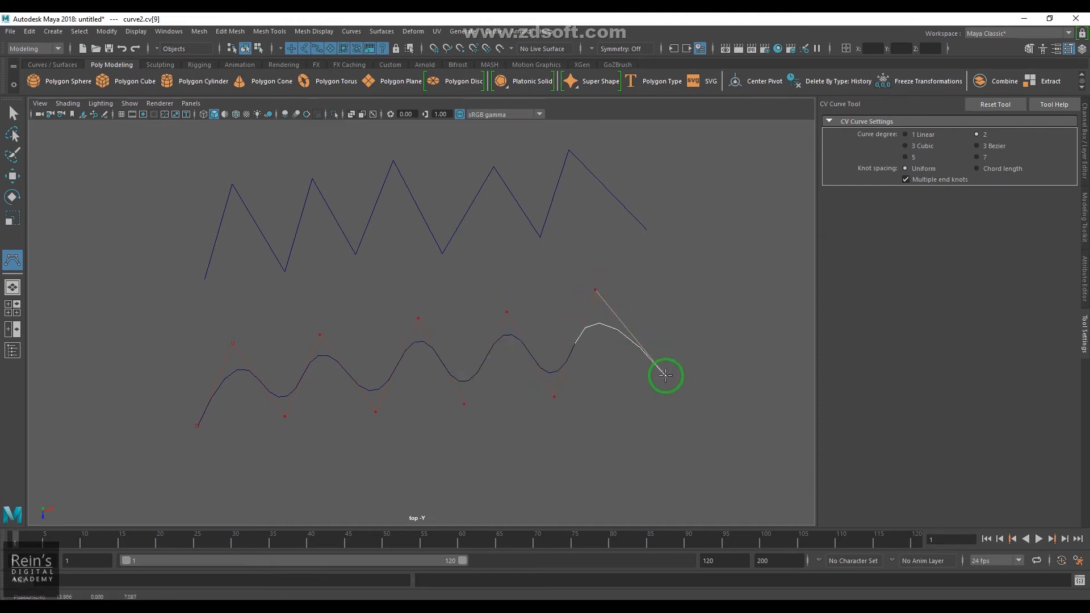
key("w")
right_click_drag(613, 437, 498, 407, "alt")
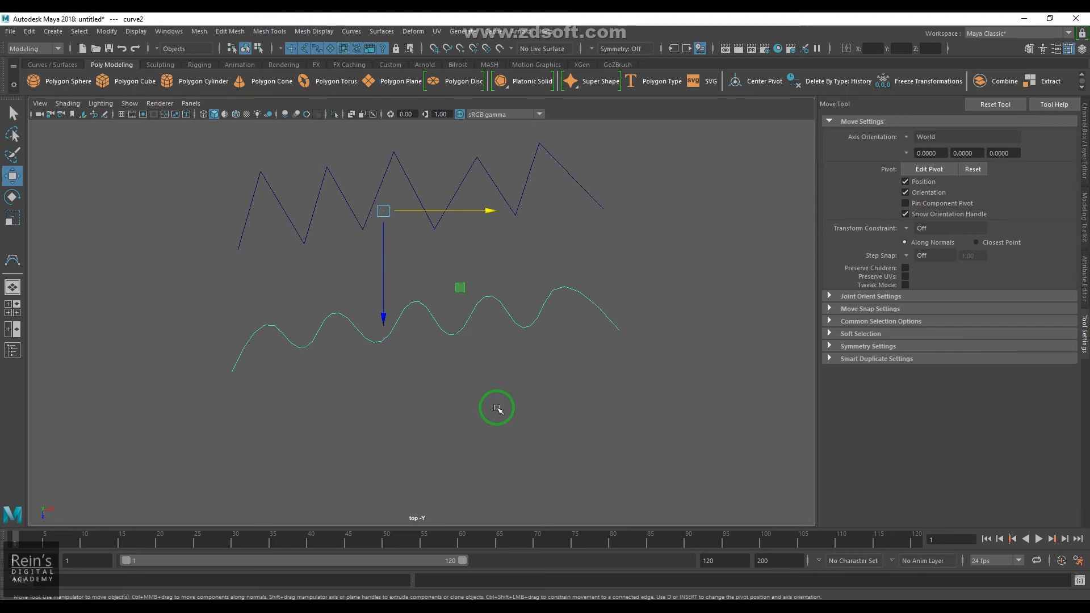
Draw a wavy CV curve of eleven alternating control vertices below the degree 2 curve with curve degree 3 Cubic, and finish it
left_click(53, 31)
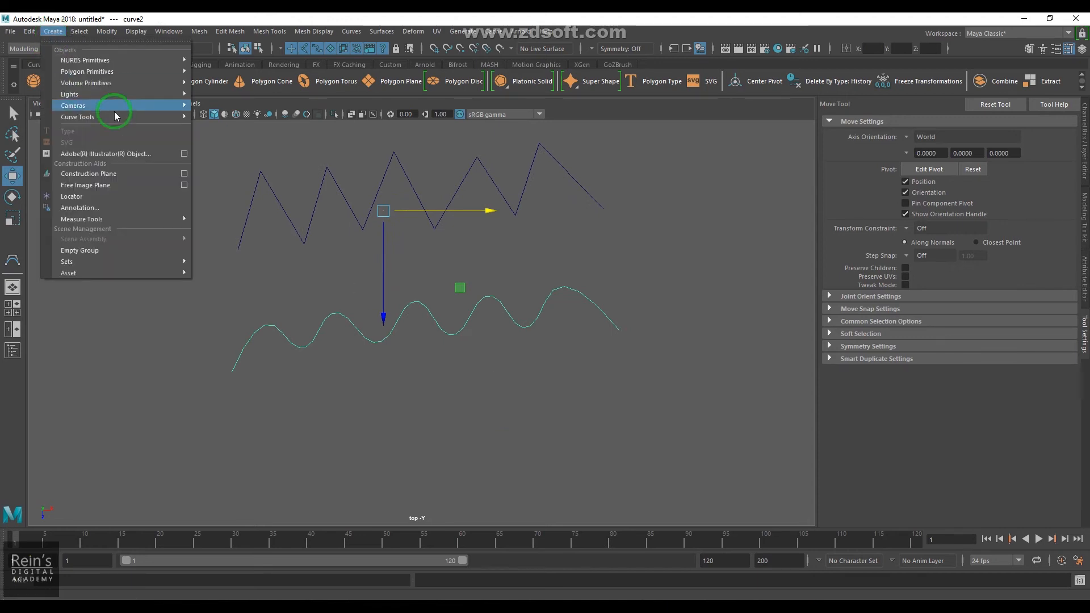
mouse_move(176, 117)
left_click(295, 126)
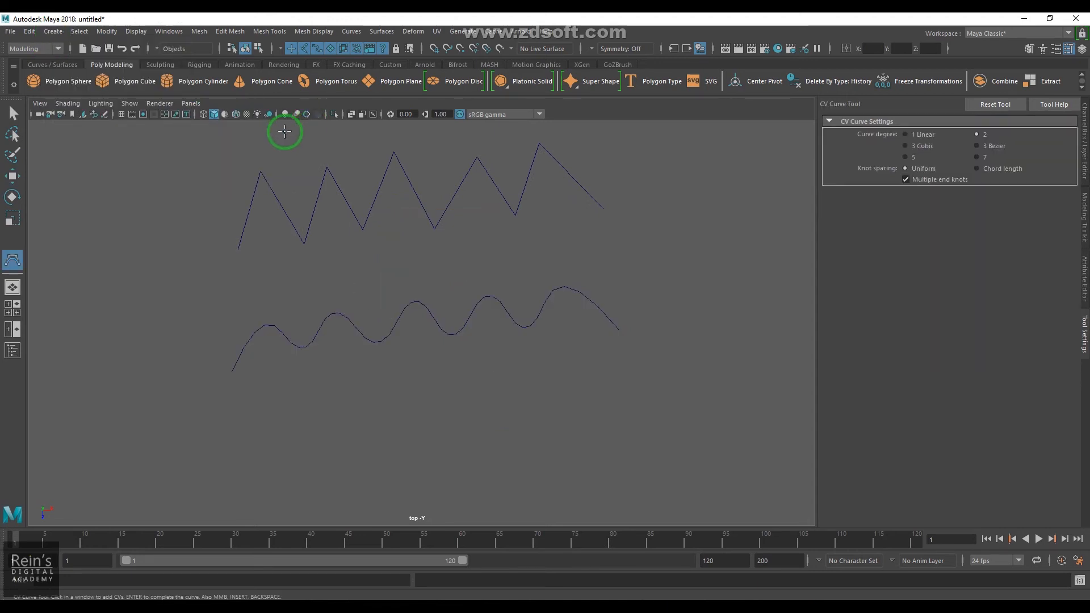
left_click(916, 149)
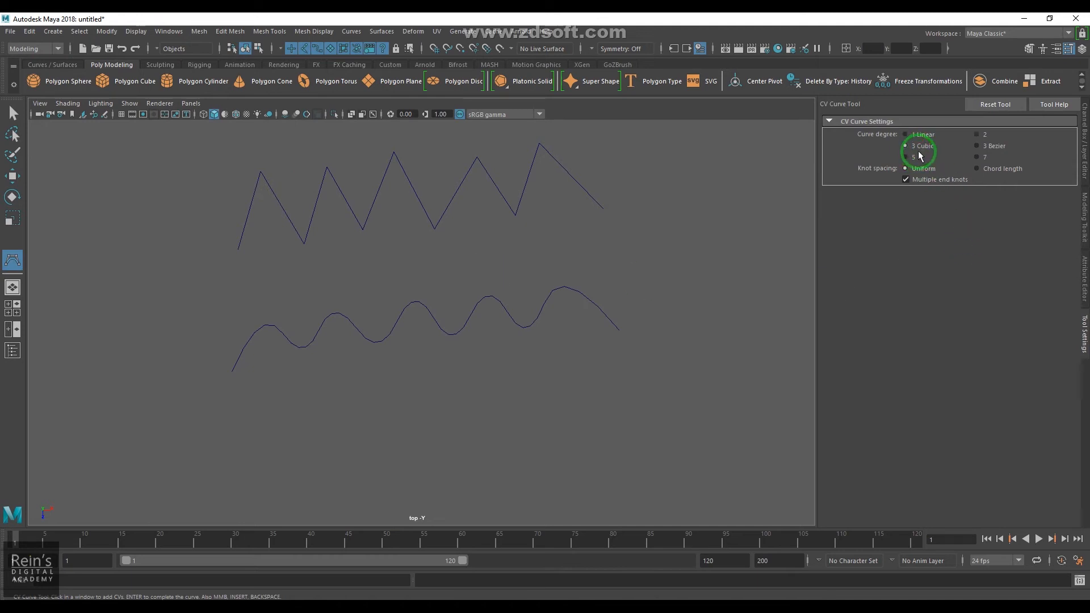
right_click_drag(613, 429, 414, 385, "alt")
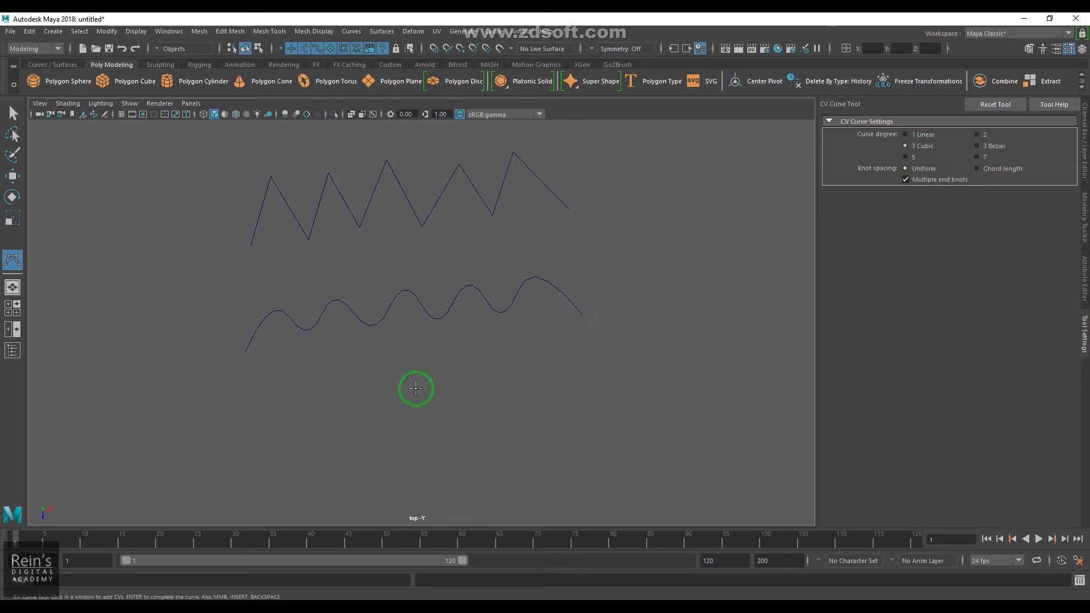
middle_click_drag(335, 426, 353, 397, "alt")
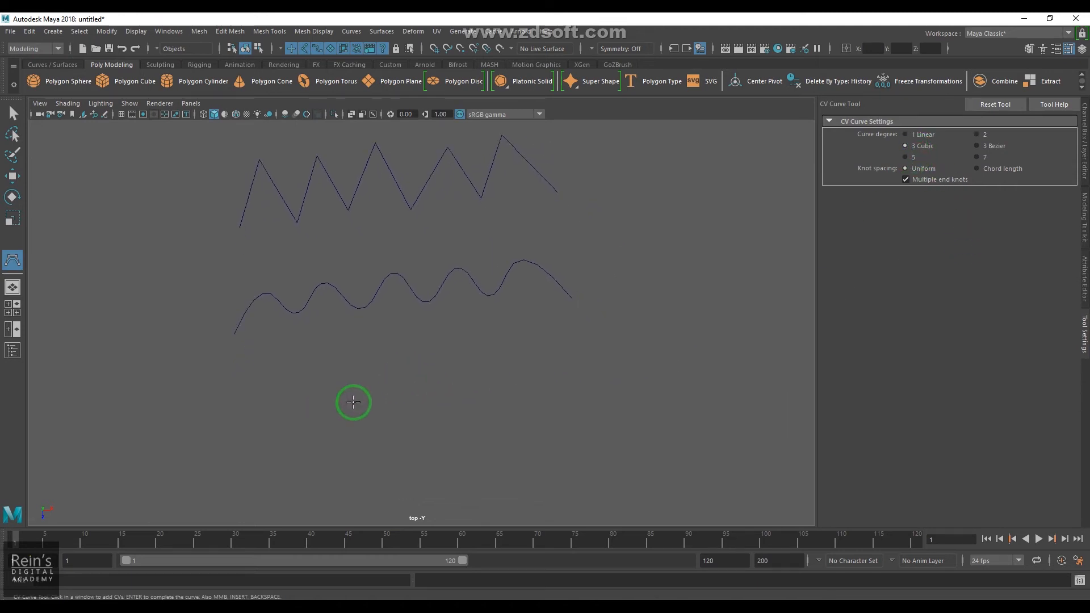
left_click(240, 427)
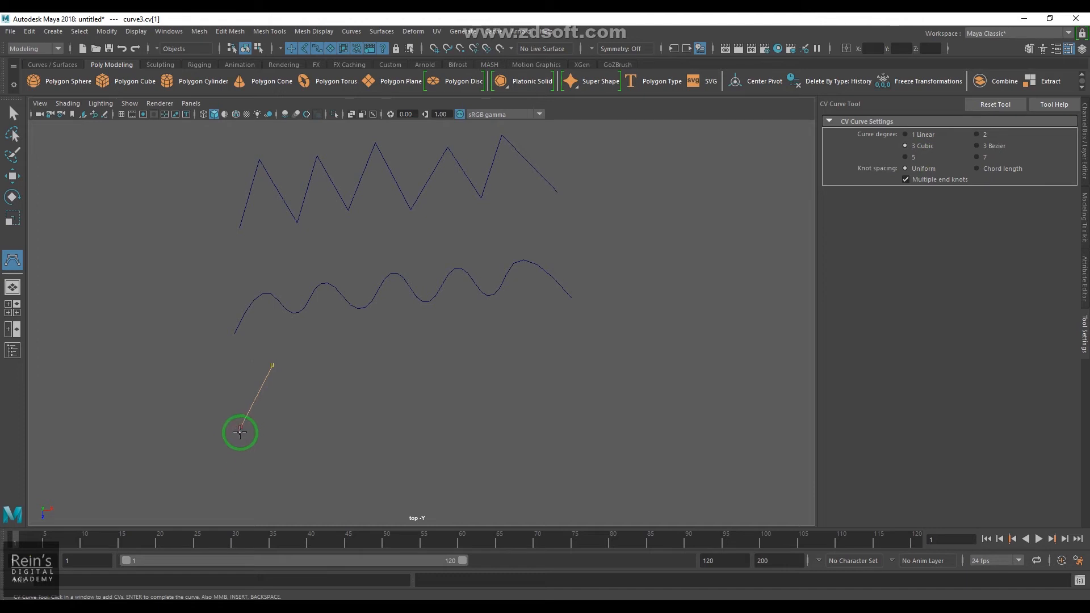
left_click(308, 421)
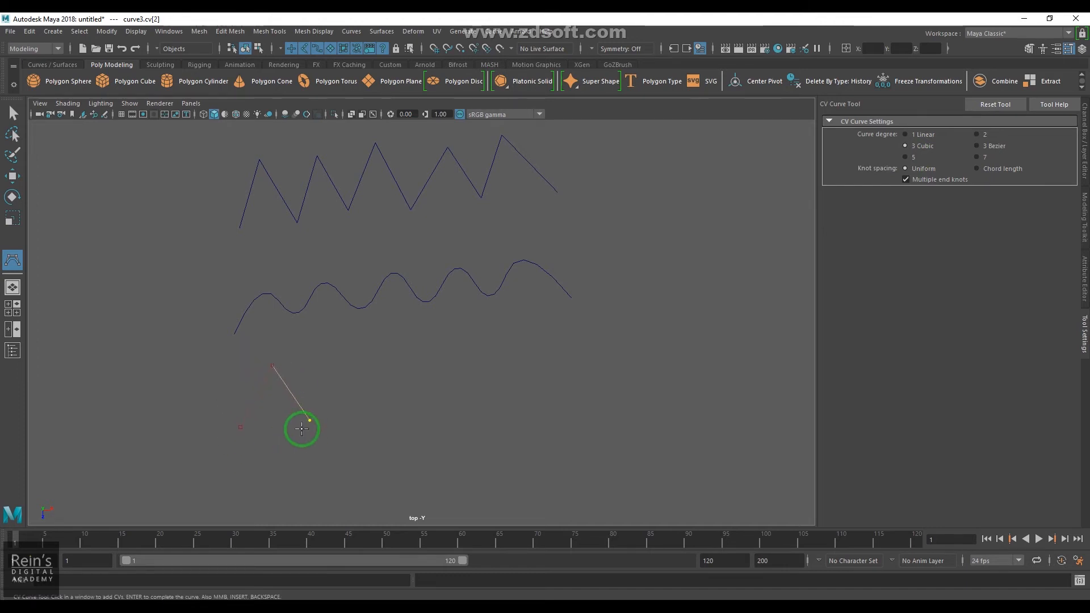
left_click(335, 358)
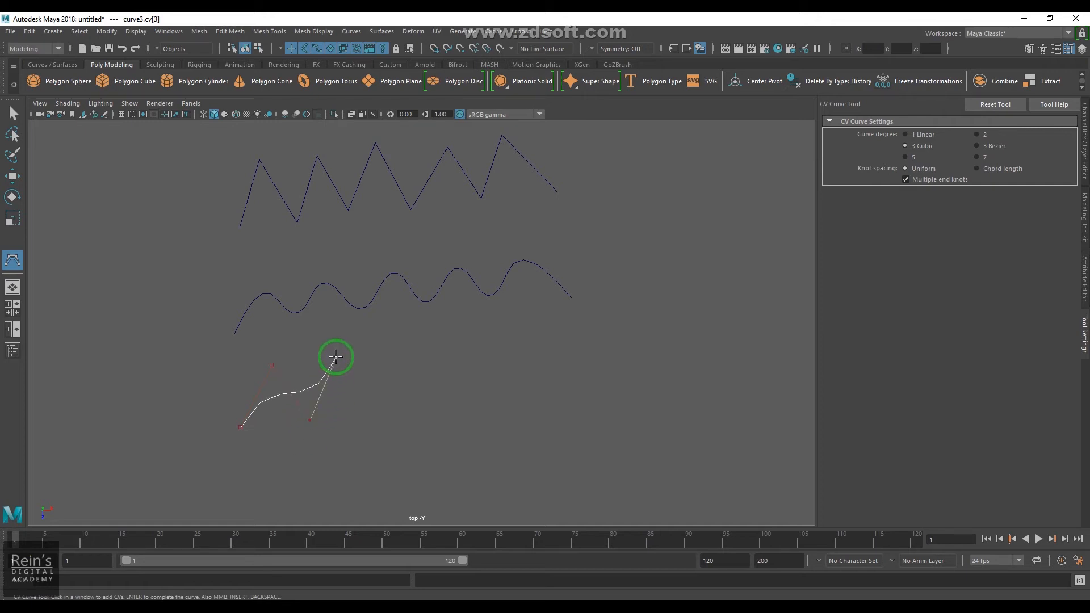
left_click(378, 420)
left_click(400, 355)
left_click(439, 414)
left_click(462, 346)
left_click(501, 406)
left_click(520, 337)
left_click(571, 404)
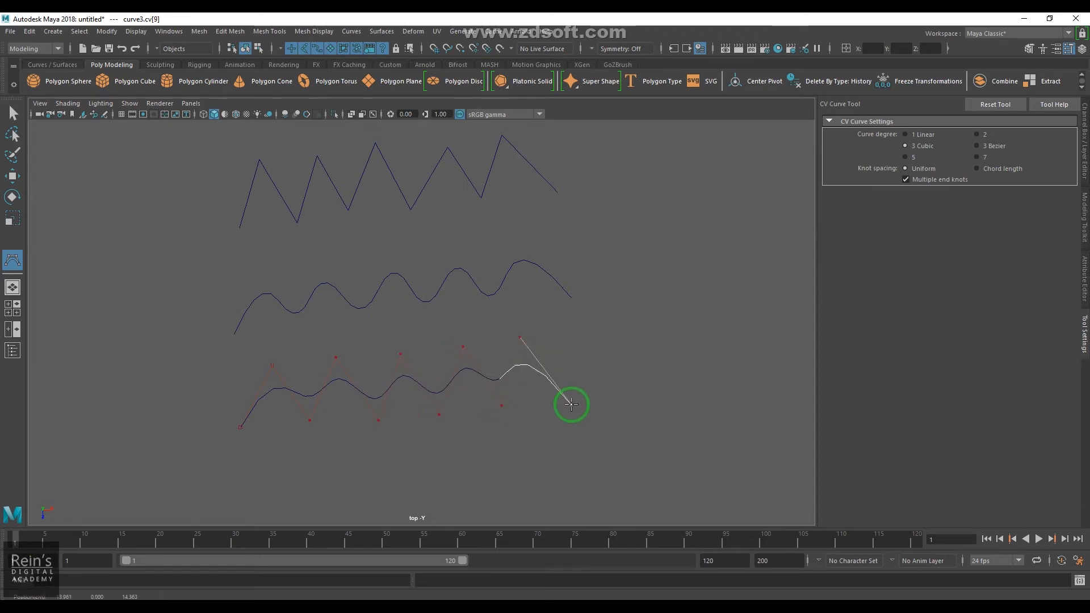
key("Return")
key("w")
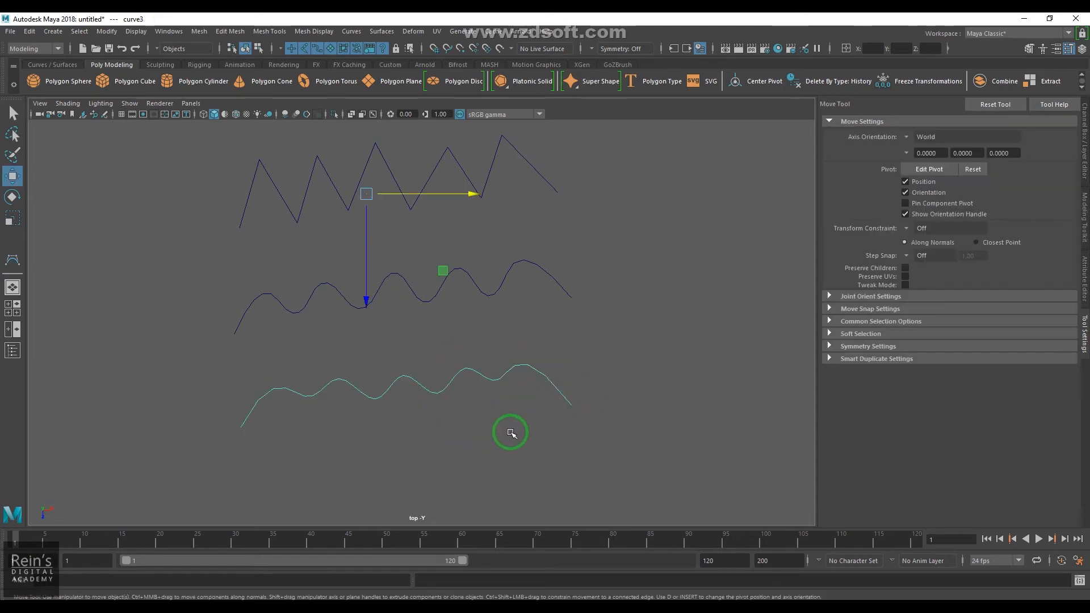
Draw a CV curve of eleven alternating control vertices below the cubic curve with curve degree 5, and finish it
middle_click_drag(418, 438, 398, 391, "alt")
left_click(52, 31)
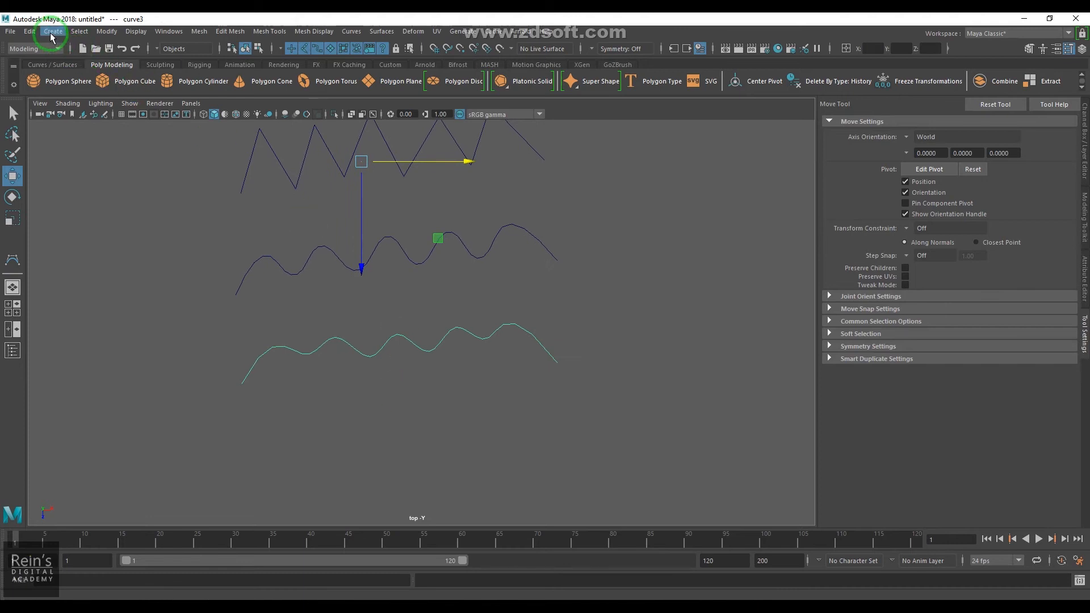
left_click(164, 117)
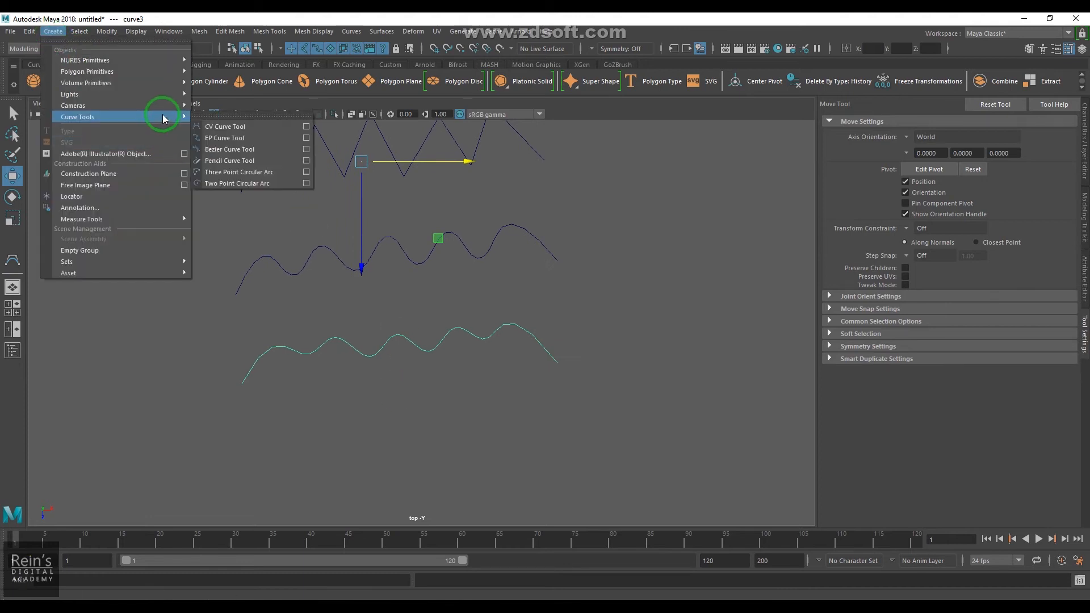
left_click(292, 126)
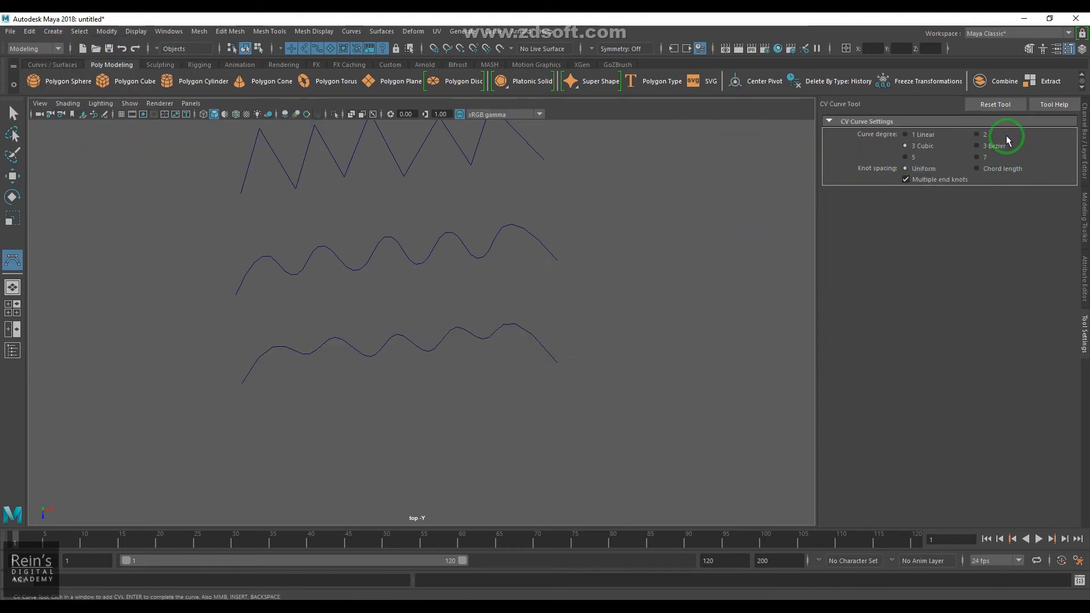
left_click(906, 159)
middle_click_drag(378, 449, 366, 409, "alt")
left_click(266, 443)
left_click(291, 377)
left_click(322, 430)
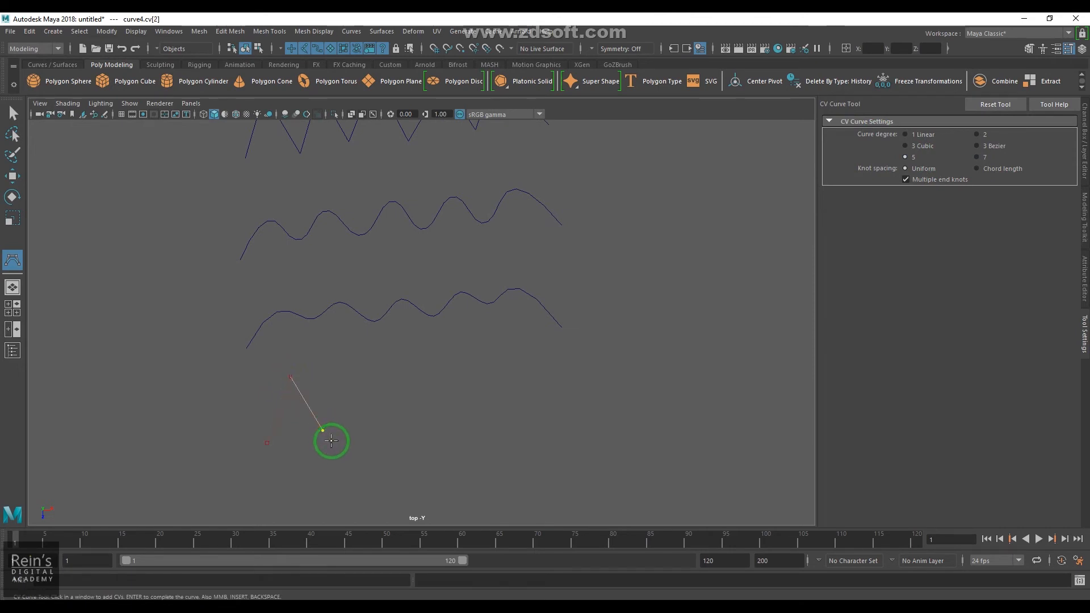
left_click(353, 367)
left_click(388, 427)
left_click(416, 354)
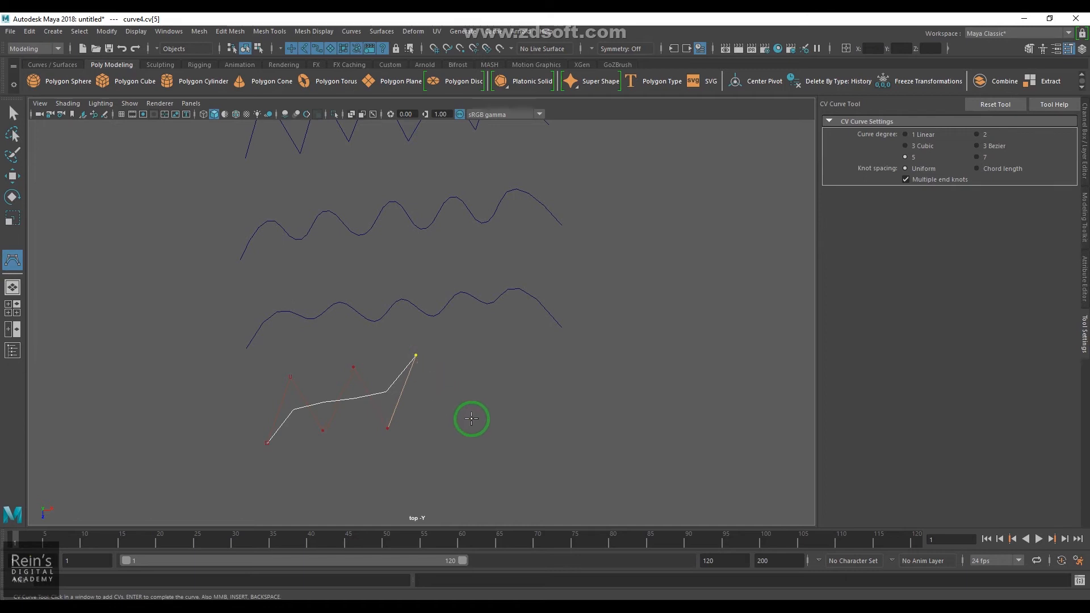
left_click(455, 428)
left_click(492, 360)
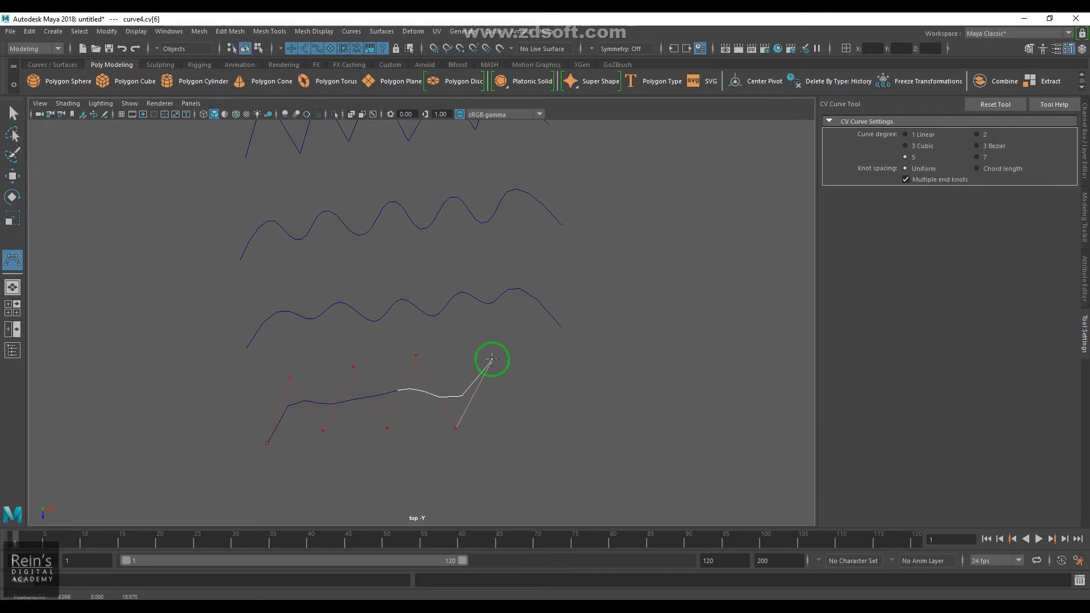
left_click(531, 423)
left_click(557, 346)
left_click(595, 415)
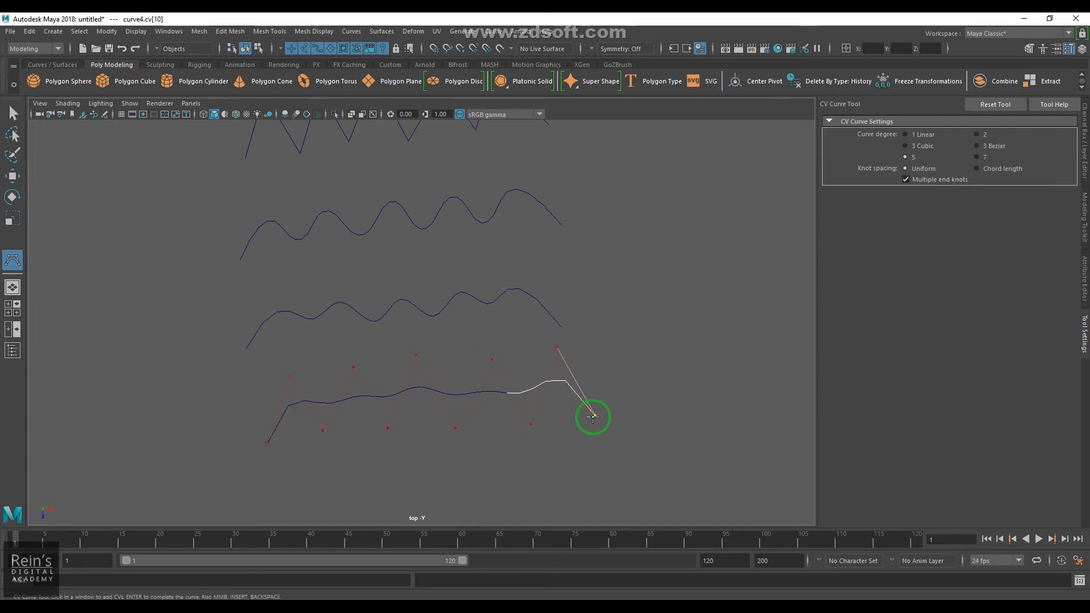
key("Return")
key("w")
Display the hull of the degree 5 curve to compare it with the curve's shape, then return to object mode and deselect it
scroll(471, 452, "down", 2)
left_click(596, 421)
middle_click_drag(596, 422, 596, 443, "alt")
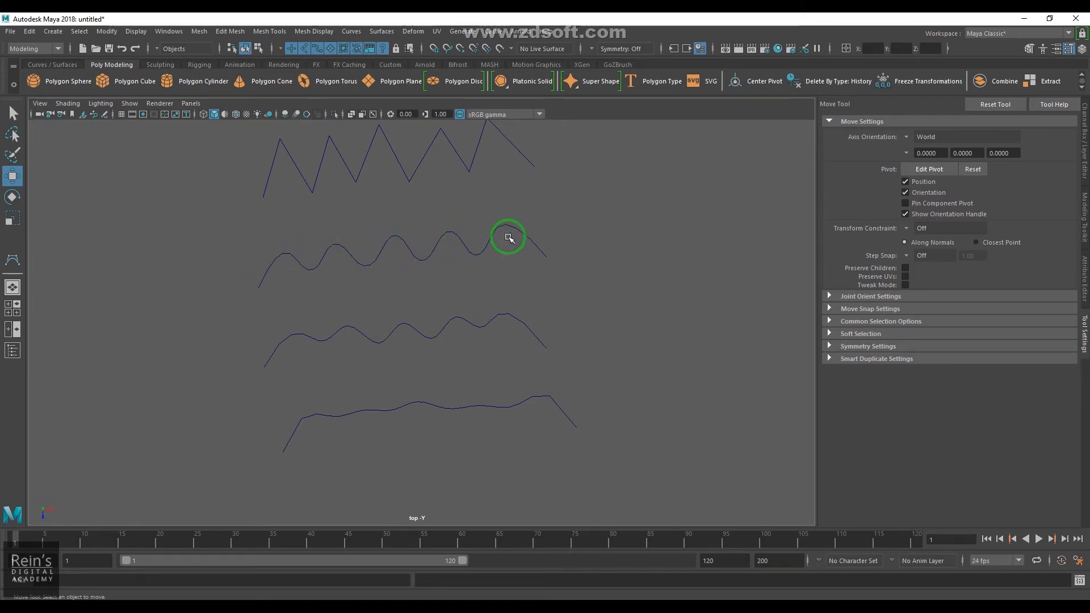
left_click(399, 407)
right_click_drag(399, 407, 393, 366)
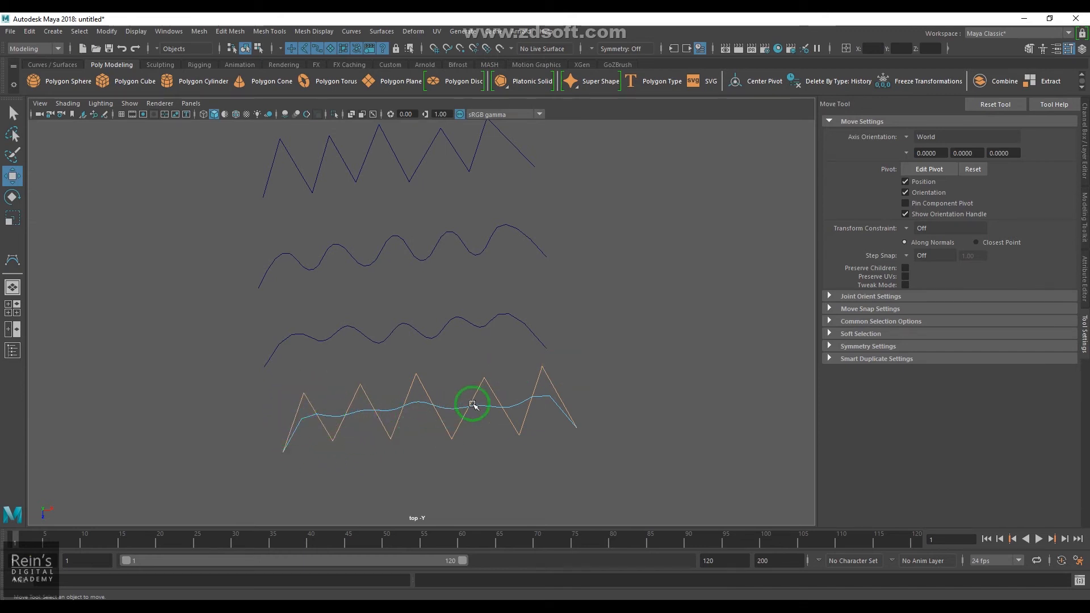
right_click_drag(497, 397, 556, 327)
left_click(603, 381)
scroll(462, 408, "down", 1)
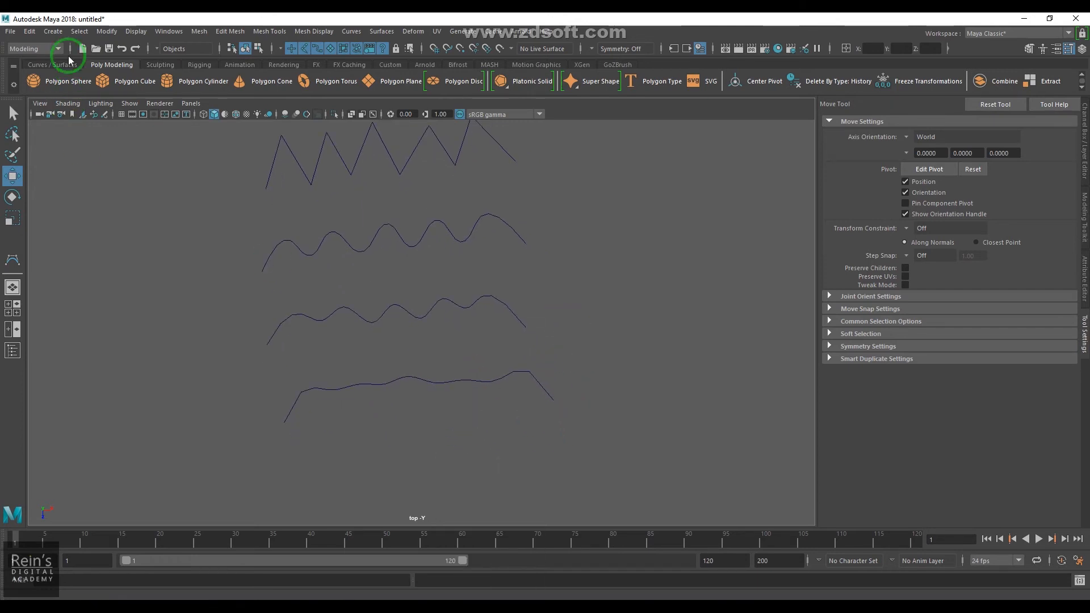
Draw a CV curve of nine alternating control vertices below the degree 5 curve with curve degree 7, and finish it
left_click(53, 32)
mouse_move(166, 117)
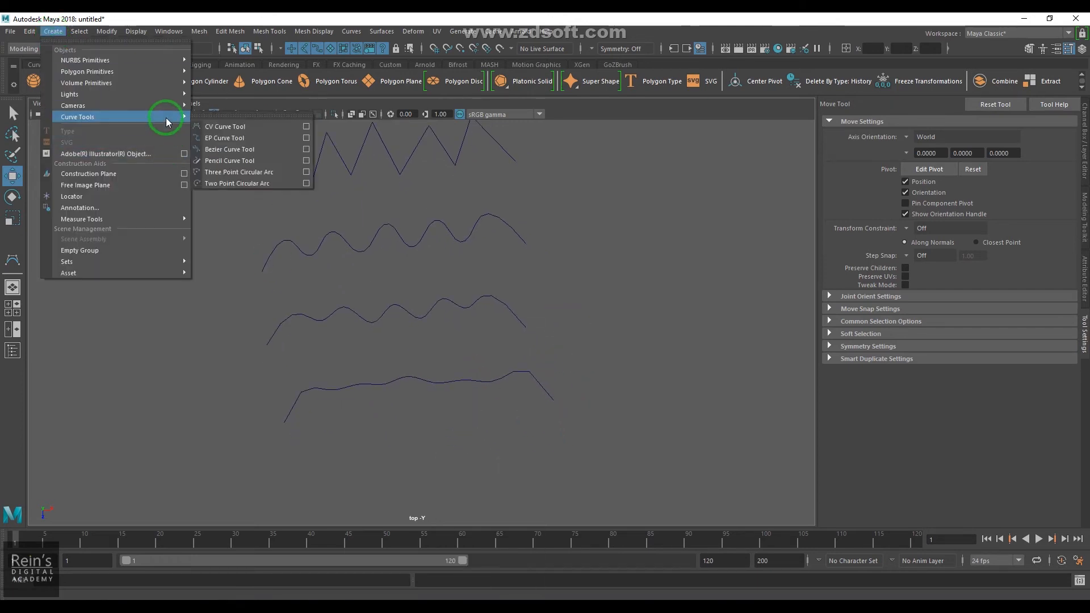
left_click(305, 125)
left_click(976, 157)
middle_click_drag(389, 436, 386, 390, "alt")
left_click(289, 457)
left_click(312, 379)
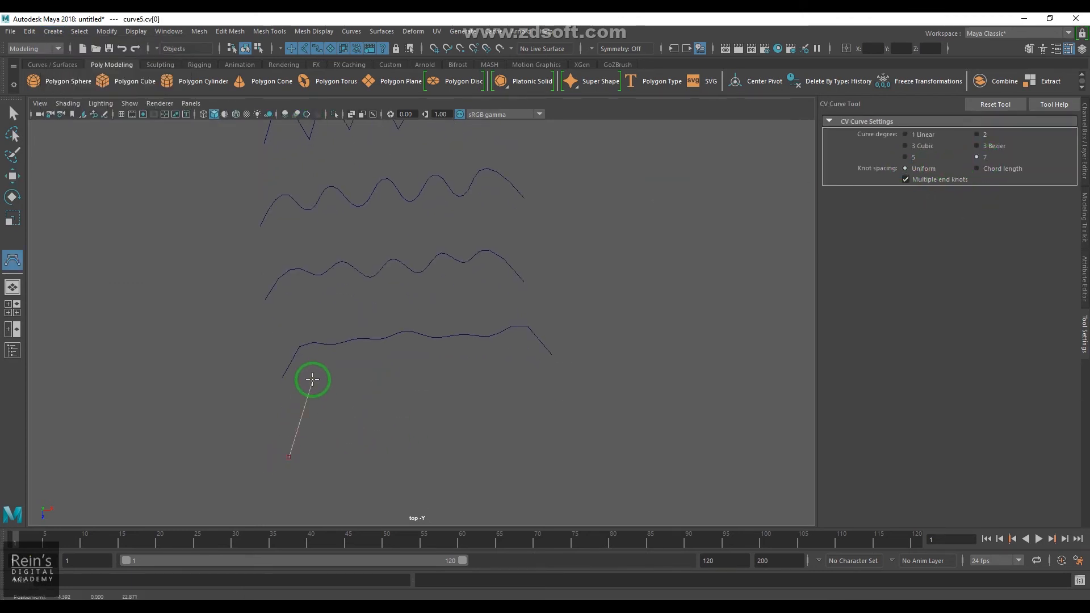
left_click(366, 447)
left_click(385, 374)
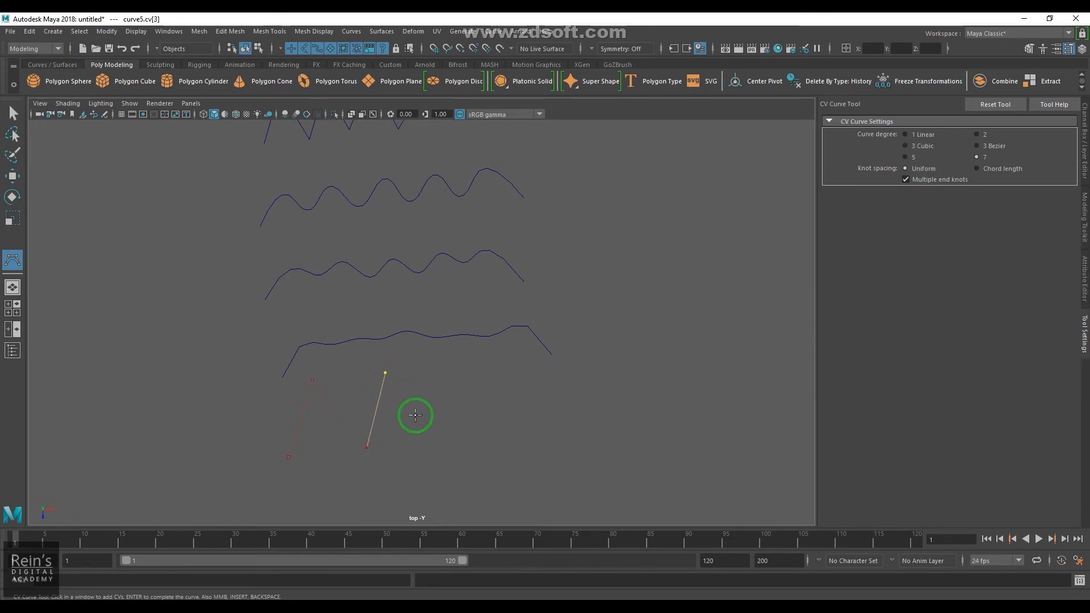
left_click(429, 444)
left_click(450, 363)
left_click(503, 448)
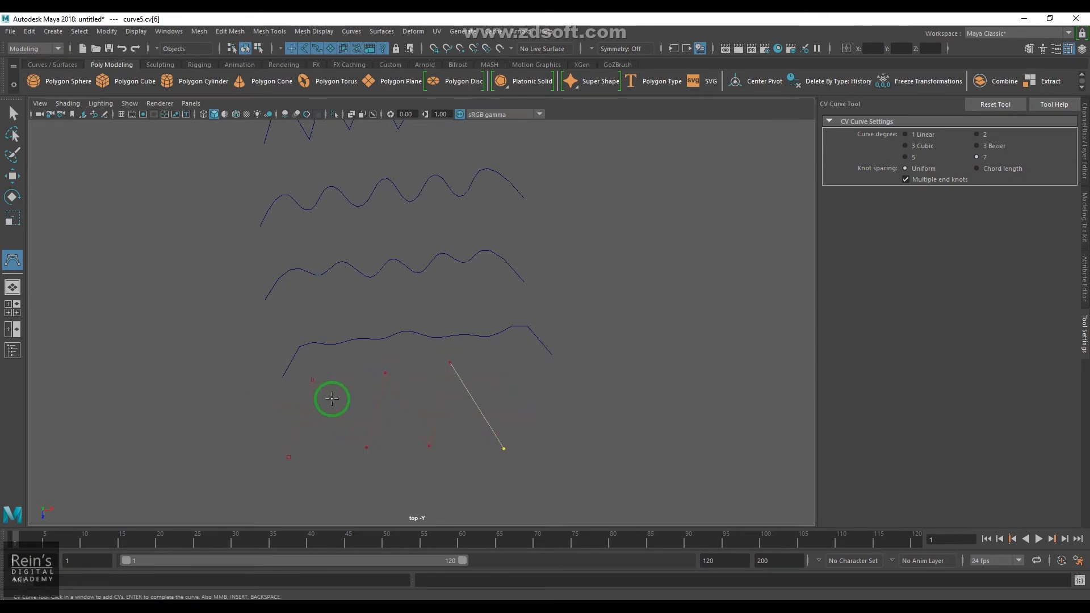
left_click(527, 364)
left_click(572, 441)
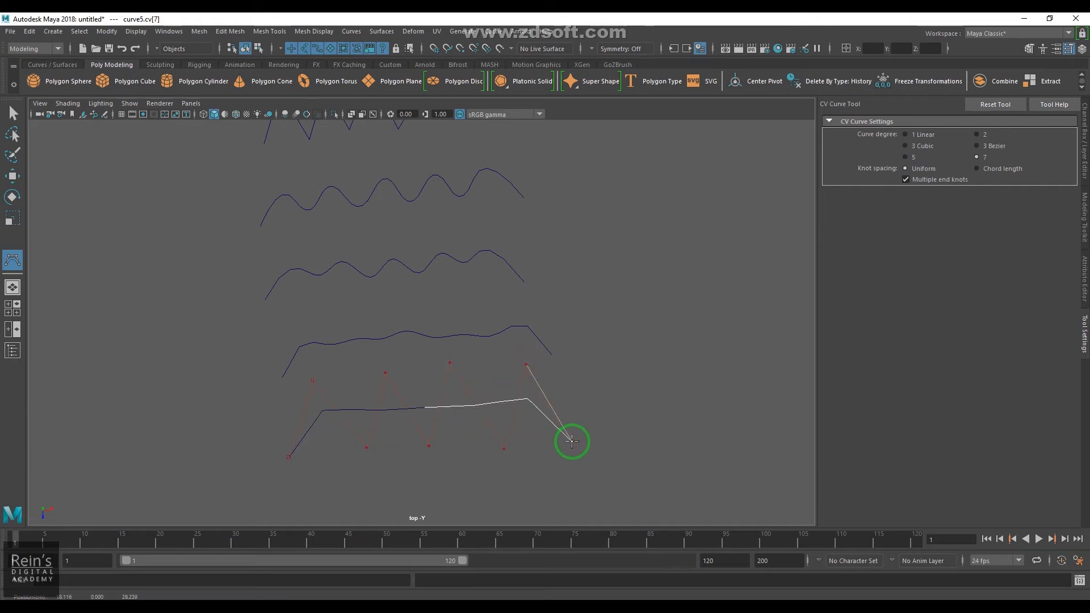
key("Return")
key("w")
Fit all five curves in the view, select the four below the zigzag to compare their smoothness, and deselect them
left_click(455, 444)
scroll(400, 344, "down", 2)
left_click_drag(377, 231, 441, 453)
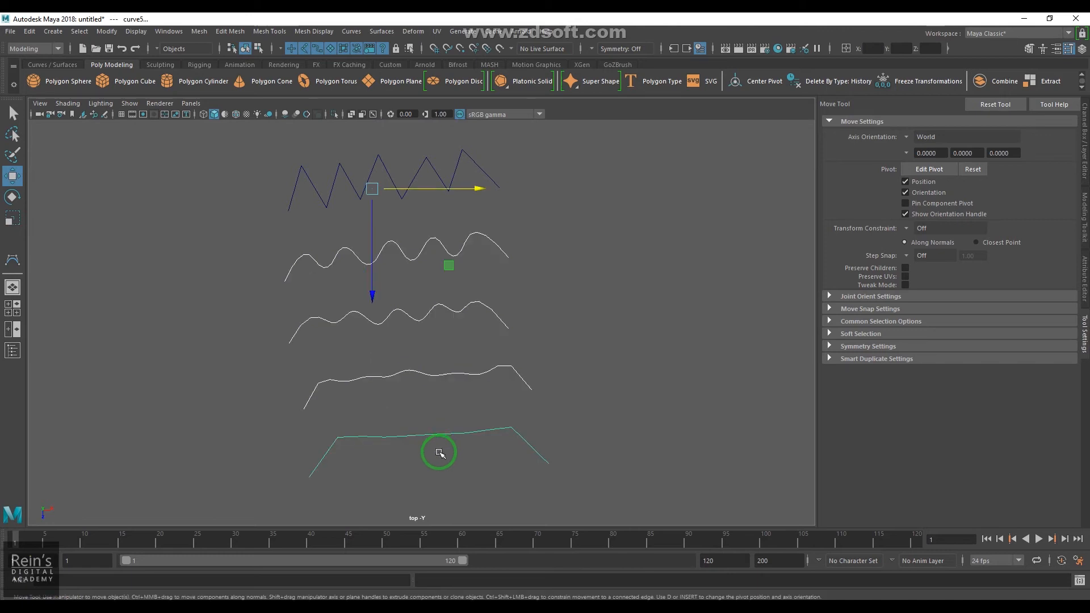
left_click(618, 389)
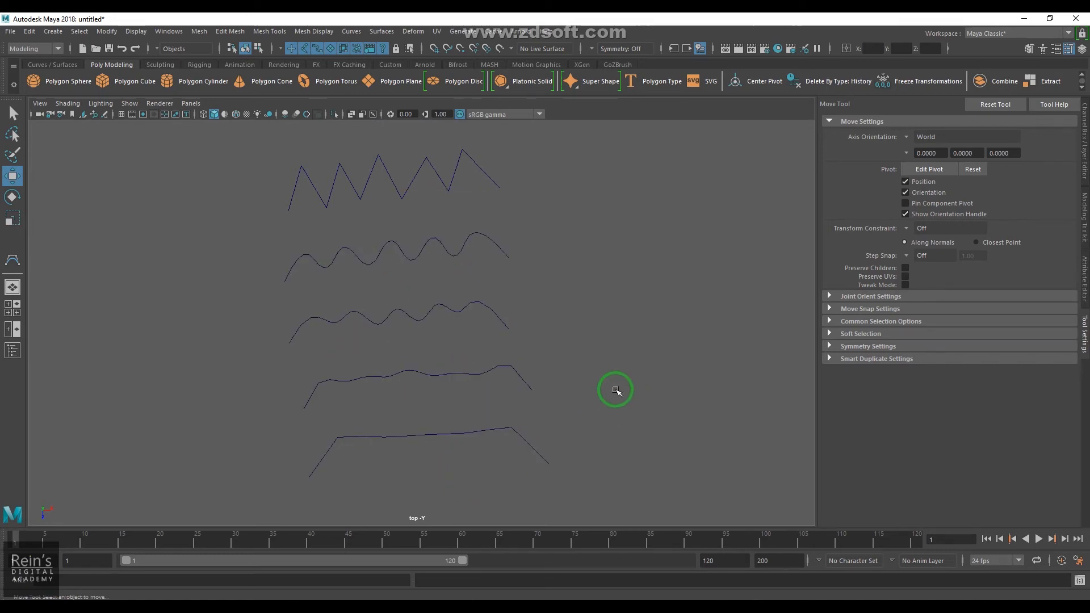
Draw a wavy CV curve of eleven alternating control vertices across the empty top view with curve degree 3 Cubic, and finish it
left_click(52, 31)
mouse_move(154, 101)
left_click(303, 127)
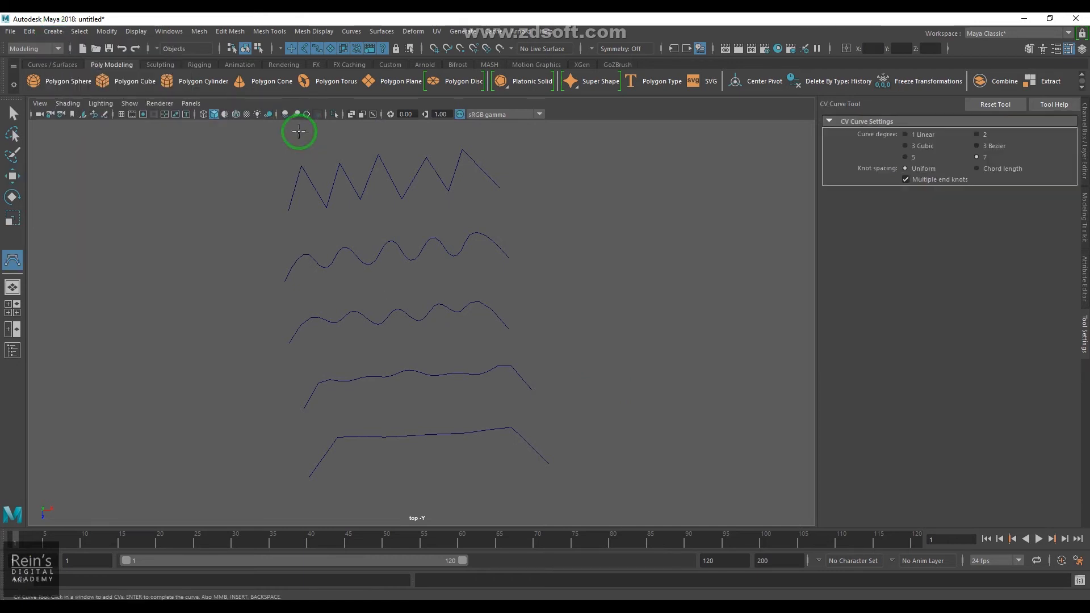
left_click(911, 136)
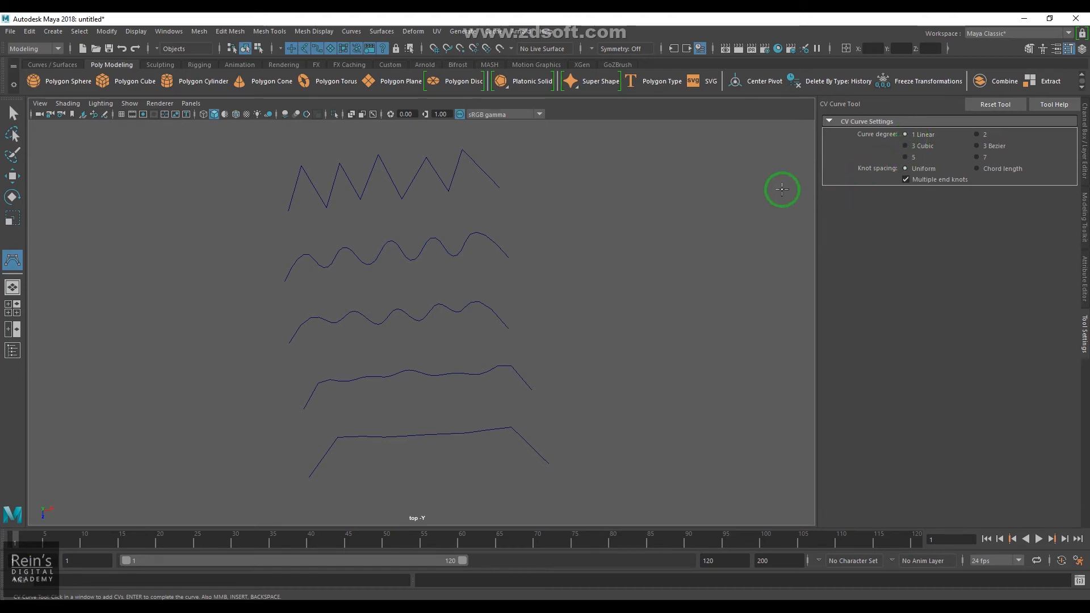
left_click(917, 148)
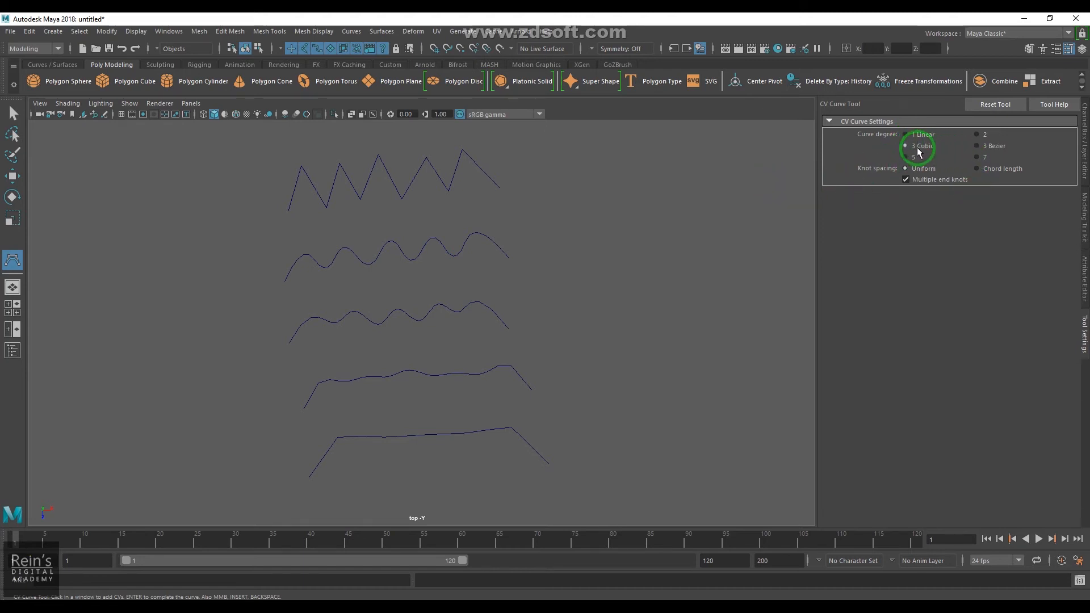
left_click(920, 140)
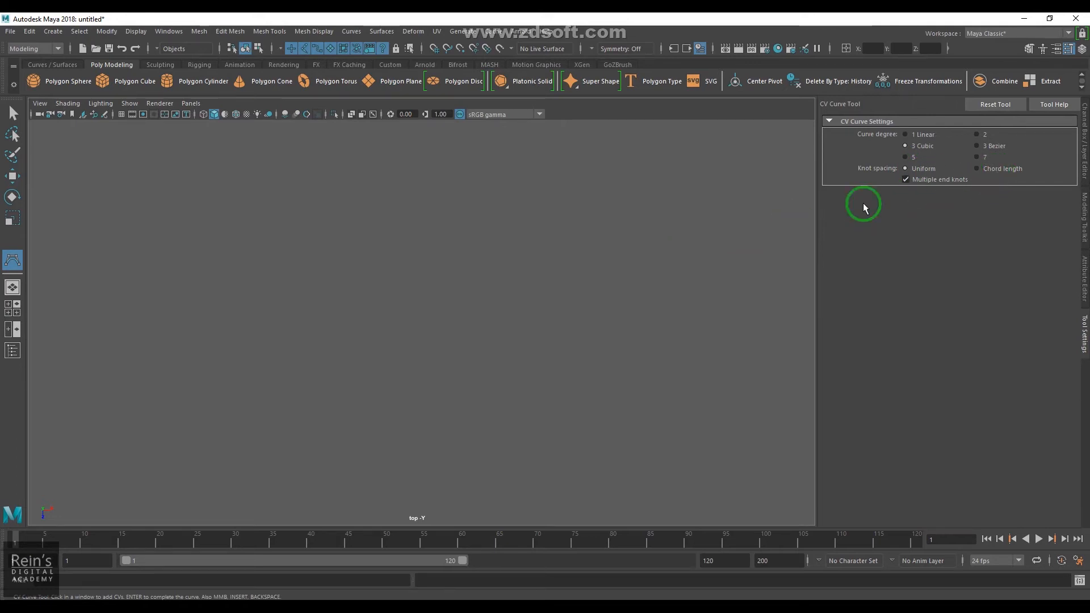
left_click(208, 359)
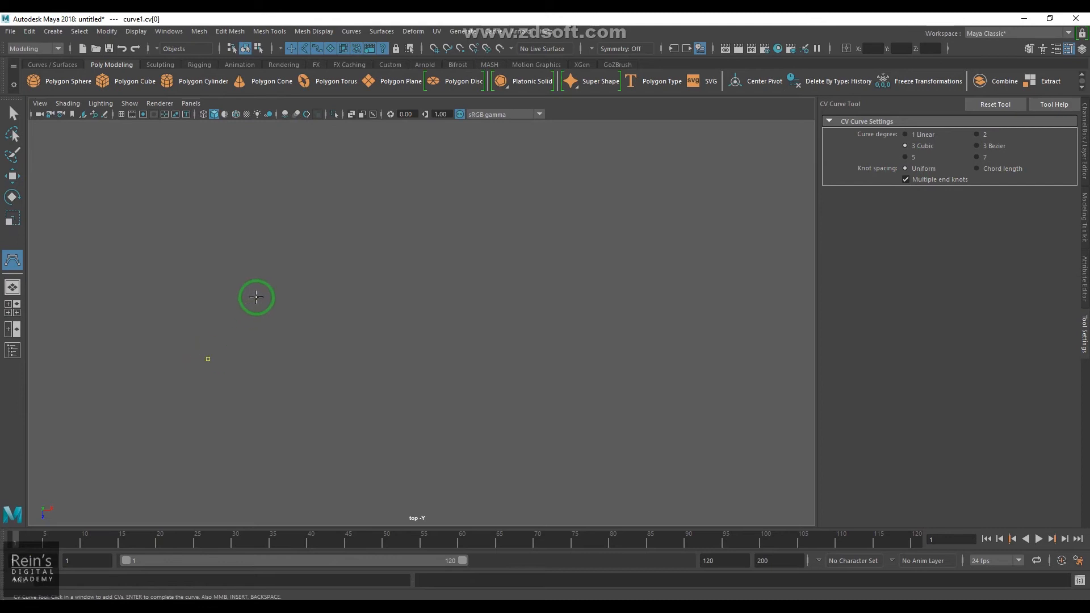
left_click(264, 281)
left_click(336, 340)
left_click(388, 265)
left_click(449, 329)
left_click(508, 262)
left_click(550, 326)
left_click(592, 261)
left_click(658, 316)
left_click(701, 250)
left_click(727, 325)
key("w")
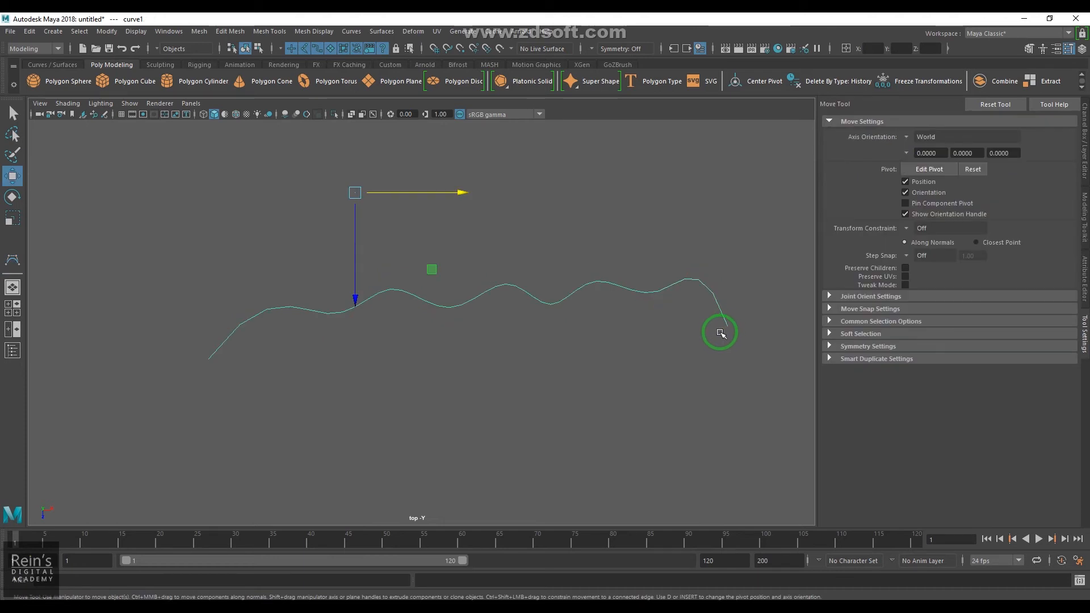
Switch the new curve to curve point mode and slide a curve point to the slope just past its second crest
right_click_drag(287, 309, 278, 301)
left_click_drag(290, 307, 443, 312)
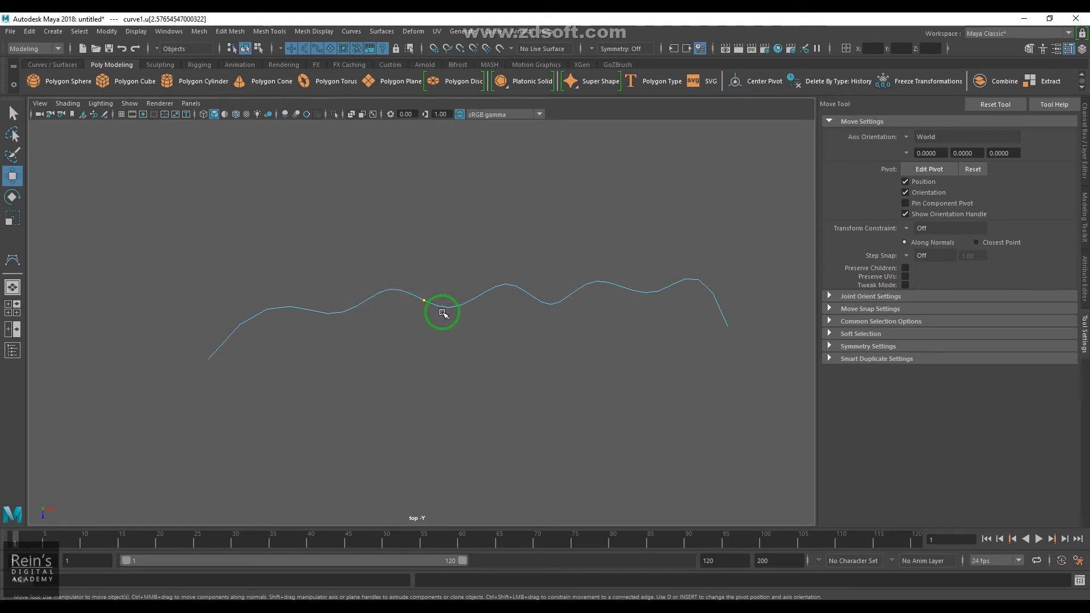
left_click_drag(440, 313, 438, 315)
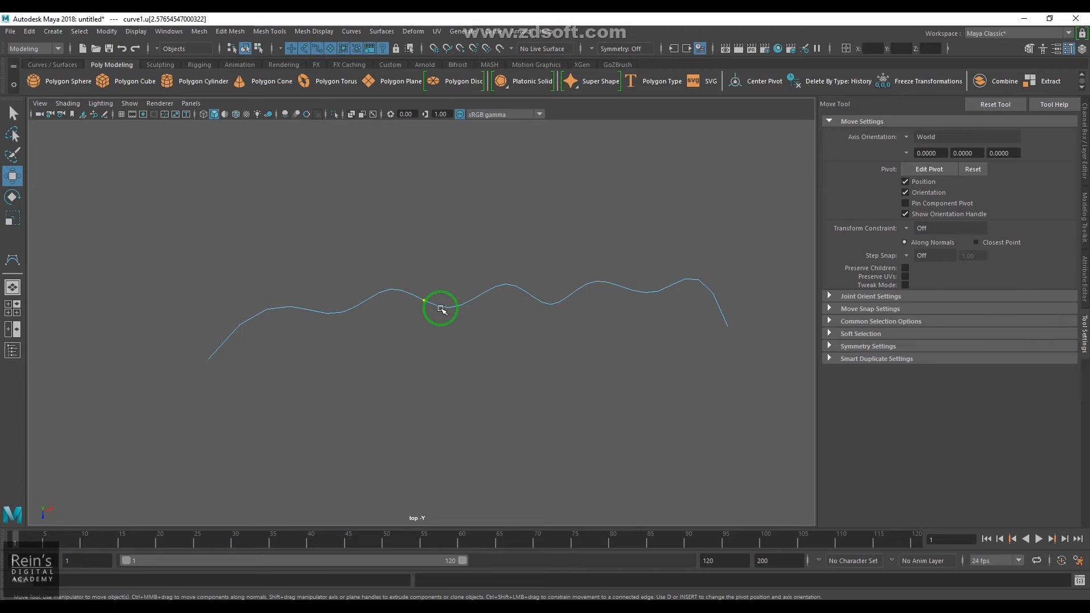
Return the wavy curve to object mode and set the CV Curve Tool's knot spacing to Chord length
right_click_drag(463, 304, 489, 326)
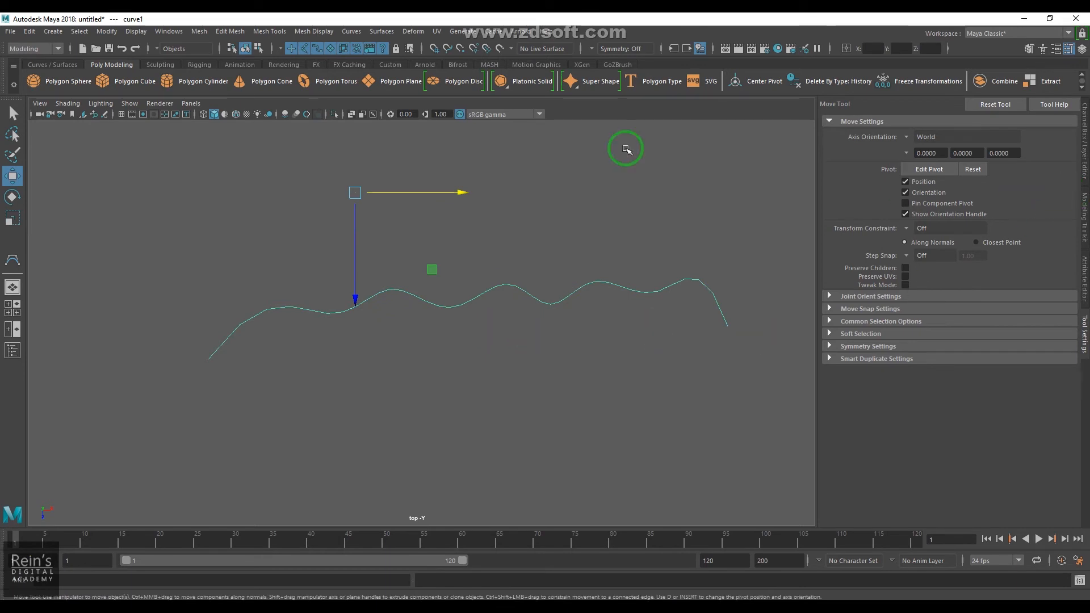
left_click(53, 32)
mouse_move(158, 117)
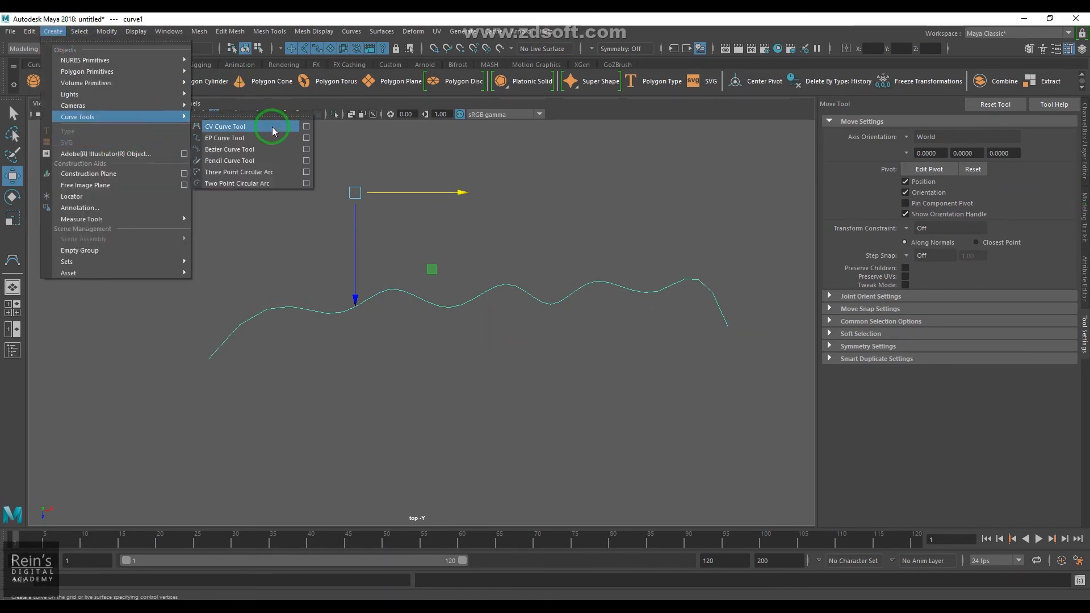
left_click(307, 127)
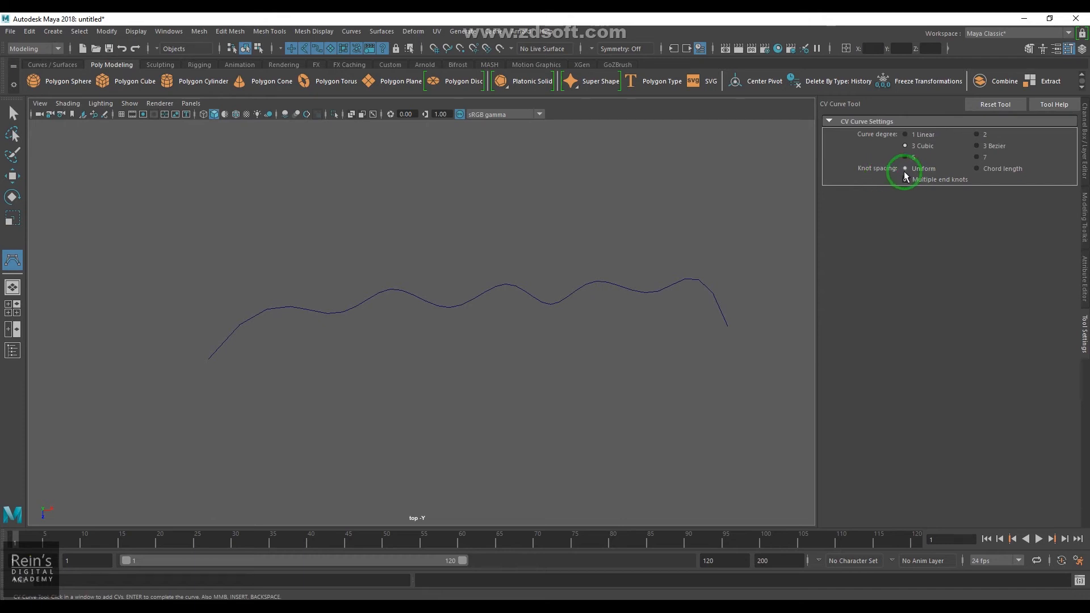
left_click(976, 169)
Draw a wavy CV curve of nine alternating control vertices below the existing curve at degree 3 Cubic, and finish it
left_click(248, 441)
left_click(313, 391)
left_click(399, 436)
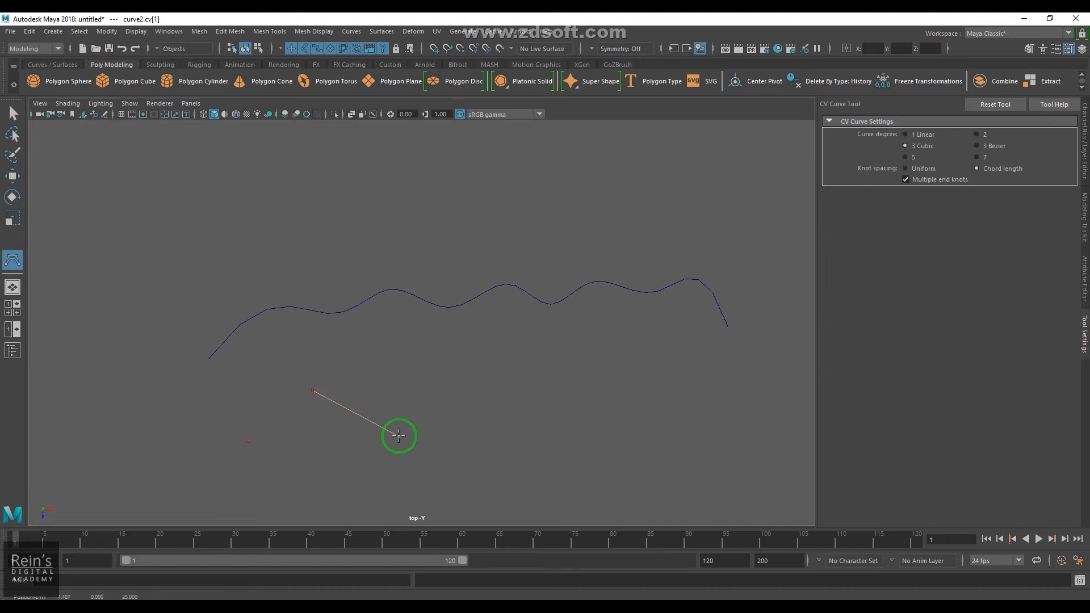
left_click(463, 375)
left_click(527, 454)
left_click(581, 373)
left_click(626, 441)
left_click(674, 355)
left_click(722, 423)
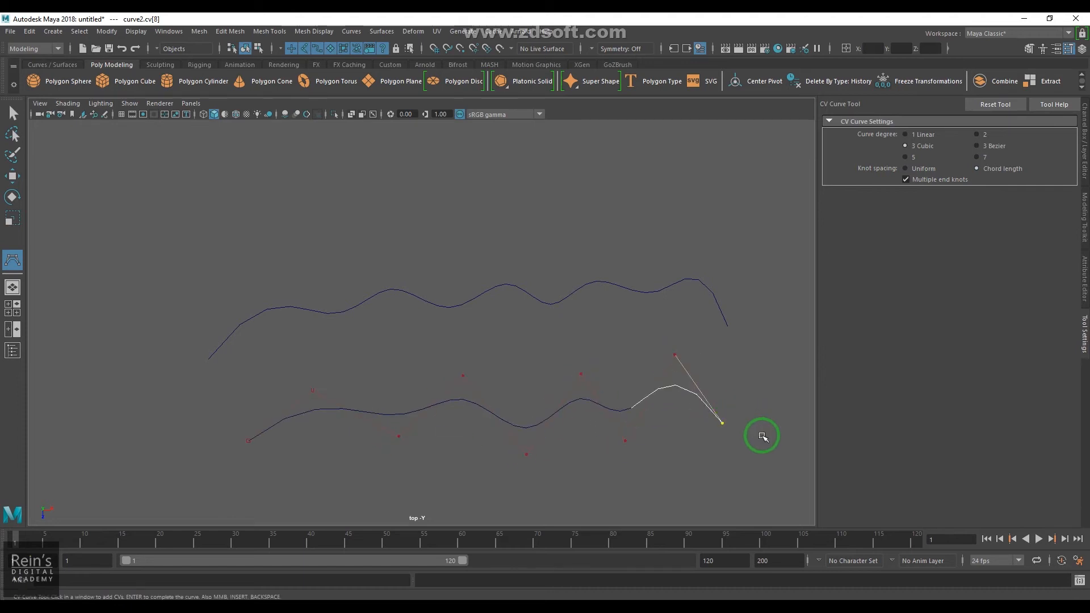
key("w")
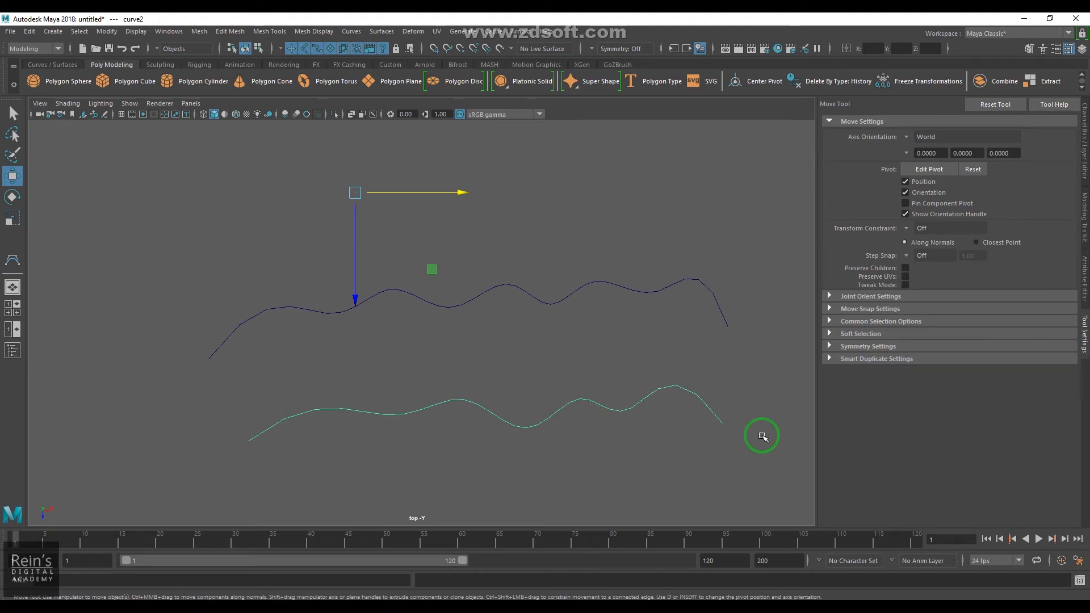
Select both wavy curves and delete them
left_click_drag(655, 290, 664, 330)
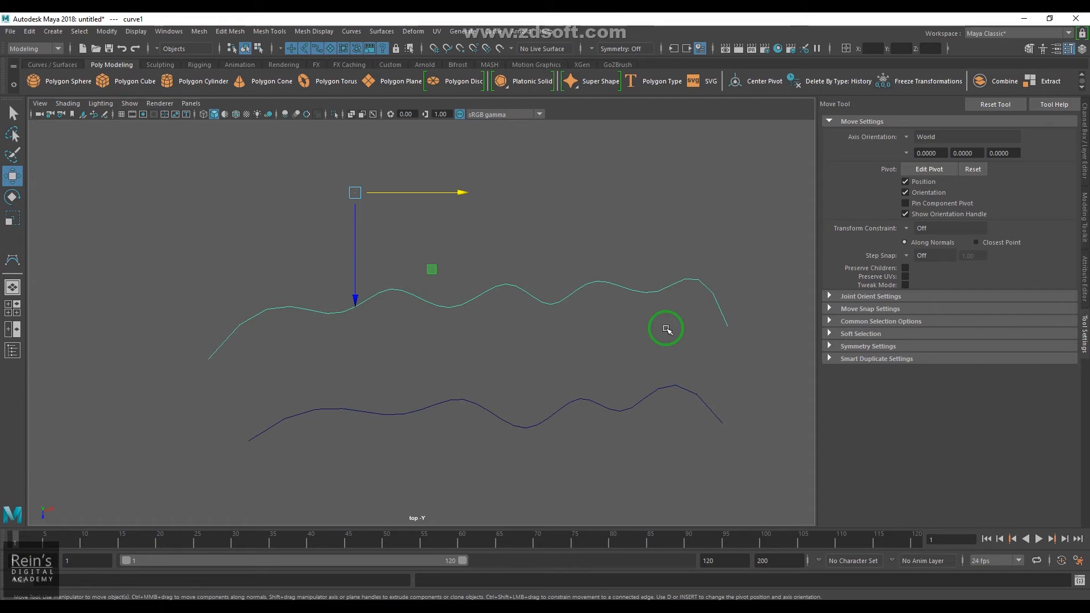
left_click_drag(620, 243, 646, 451, "shift")
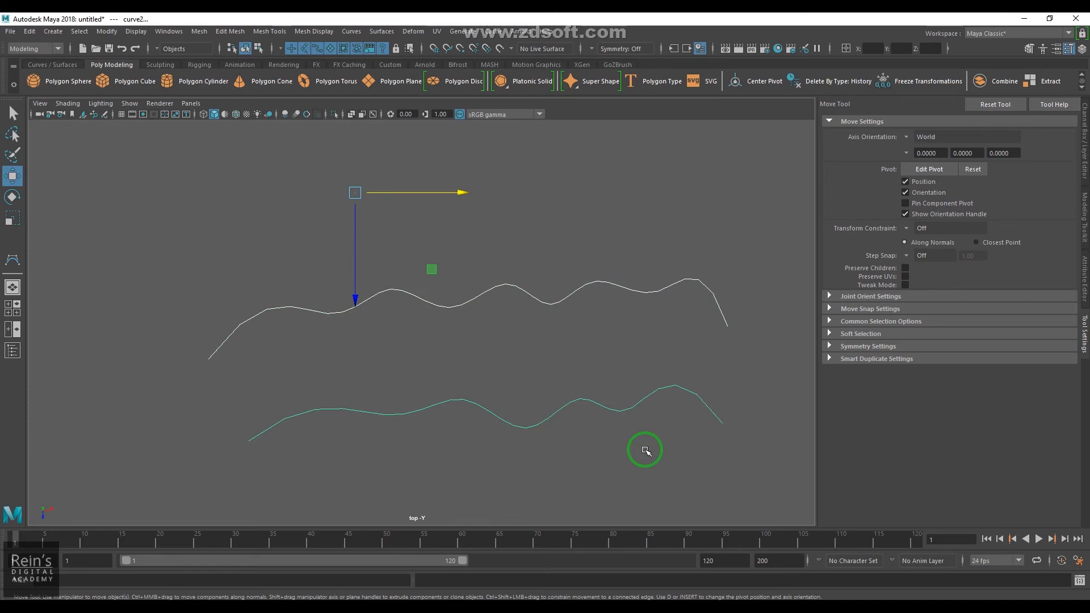
key("Delete")
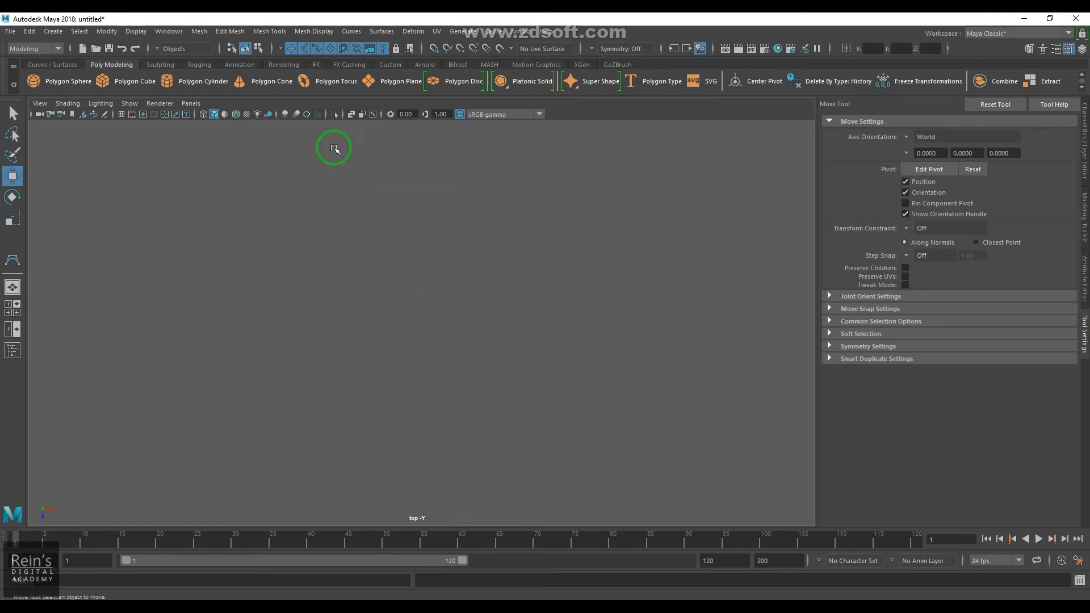
Reset the CV Curve Tool to its default settings
left_click(53, 31)
mouse_move(154, 118)
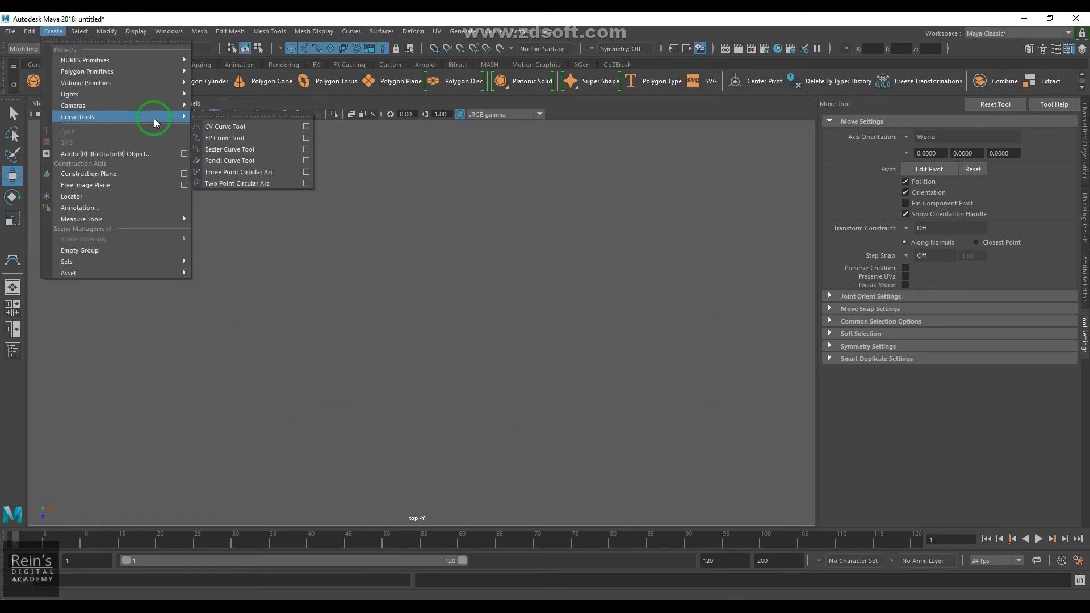
left_click(304, 128)
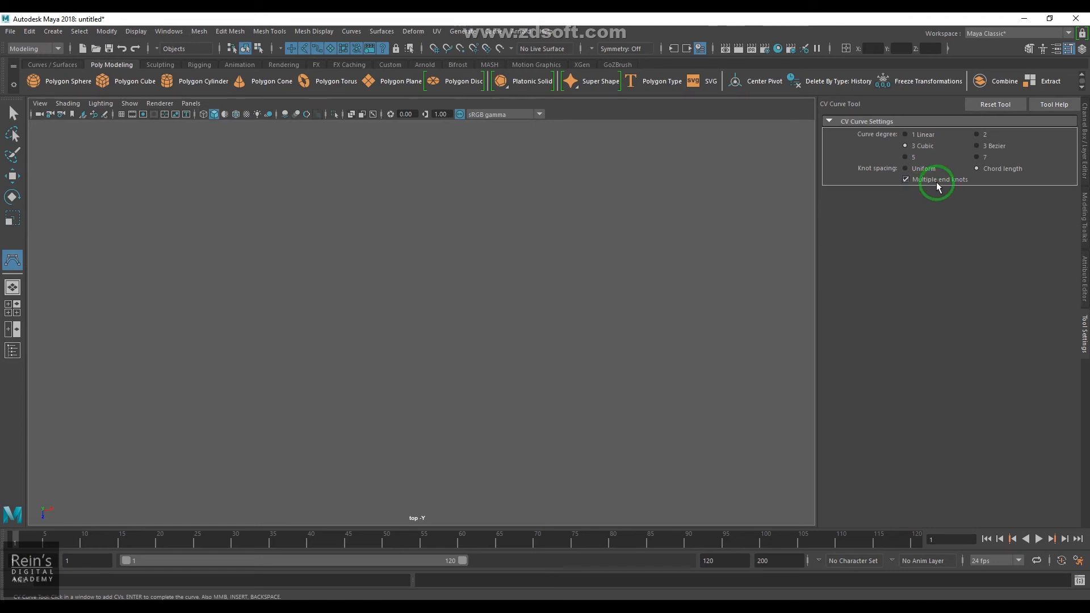
left_click(997, 105)
Draw an arch-shaped CV curve of six control vertices in the left half of the top view, and finish it
left_click(212, 381)
left_click(209, 300)
left_click(247, 252)
left_click(349, 245)
left_click(396, 305)
left_click(410, 378)
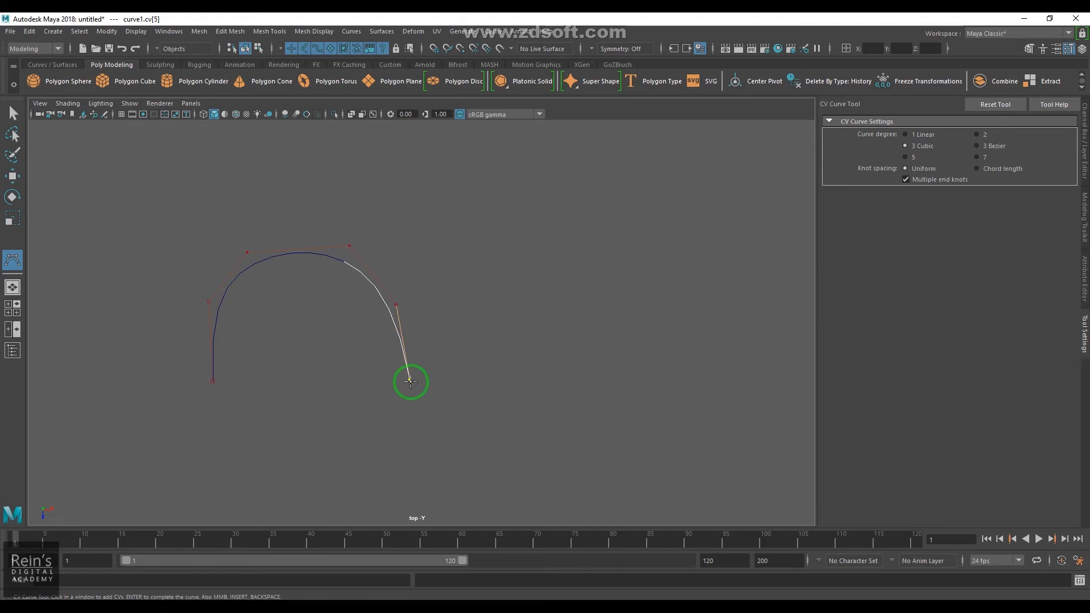
key("w")
Turn off Multiple end knots for the CV Curve Tool
left_click(53, 31)
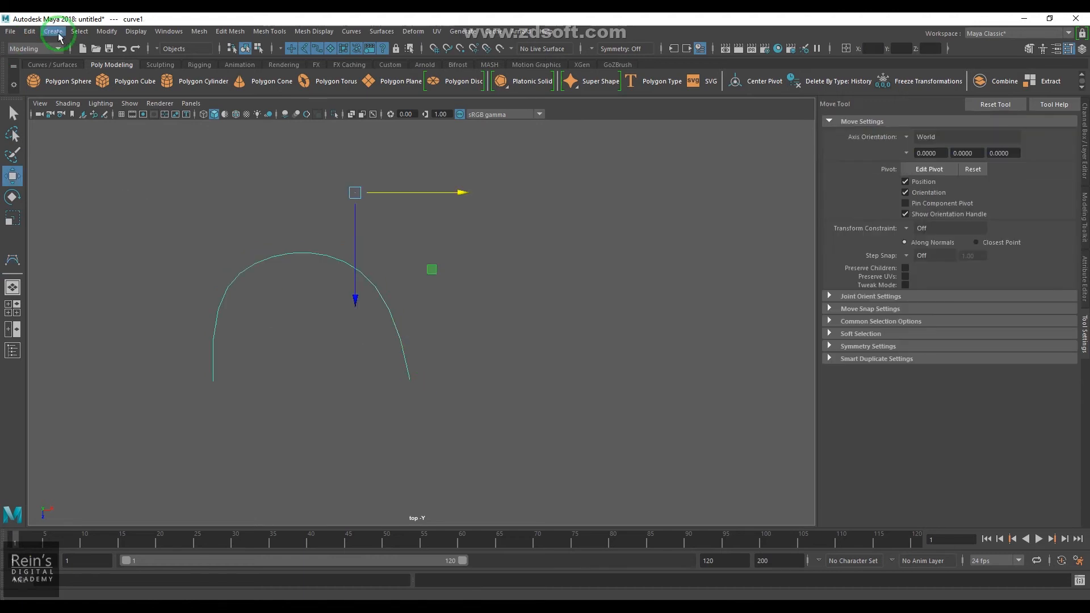
left_click(90, 71)
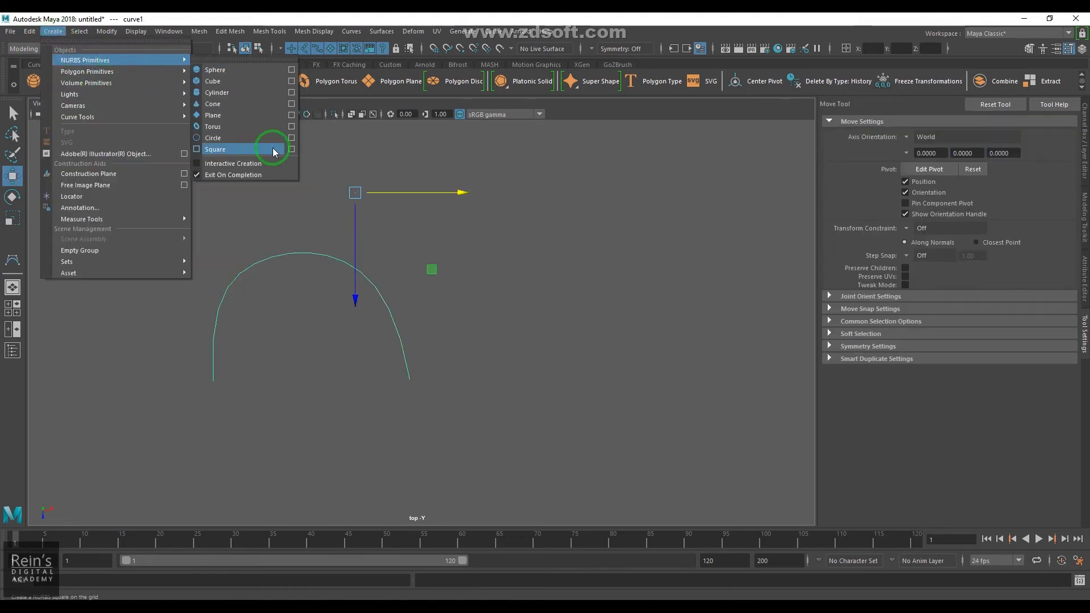
mouse_move(158, 116)
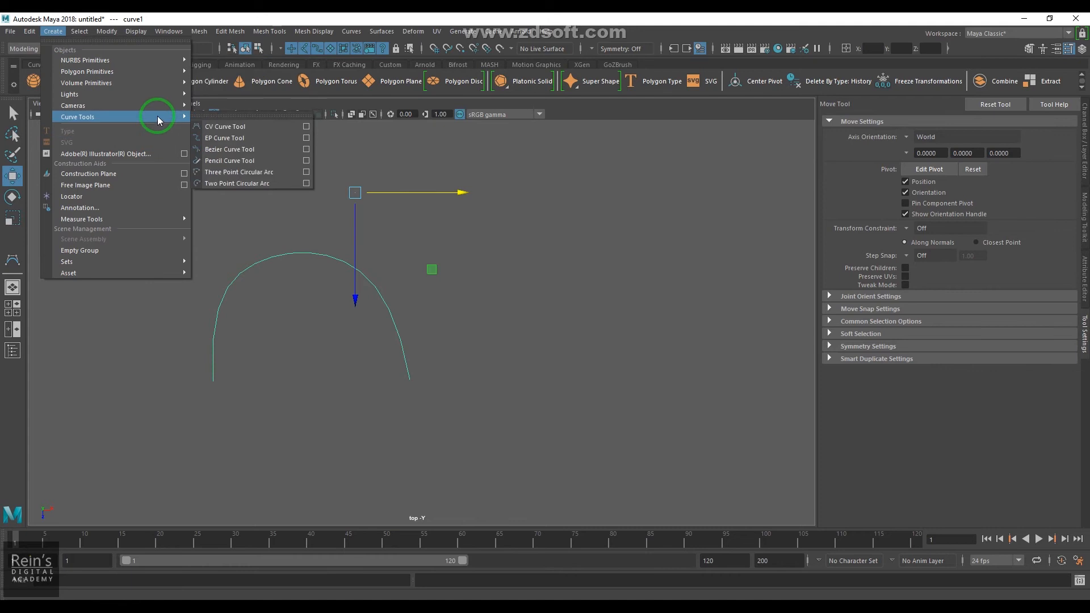
left_click(306, 126)
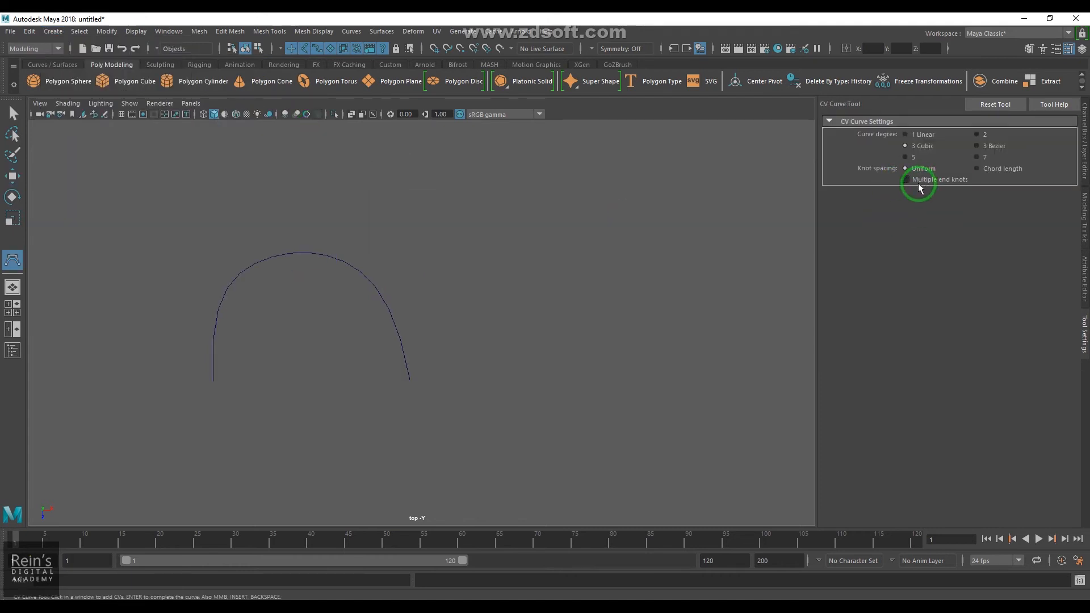
Draw a similar arch of seven control vertices to the right of the first arch, and finish it
left_click(489, 380)
left_click(493, 323)
left_click(512, 267)
left_click(591, 240)
left_click(657, 255)
left_click(702, 335)
left_click(694, 373)
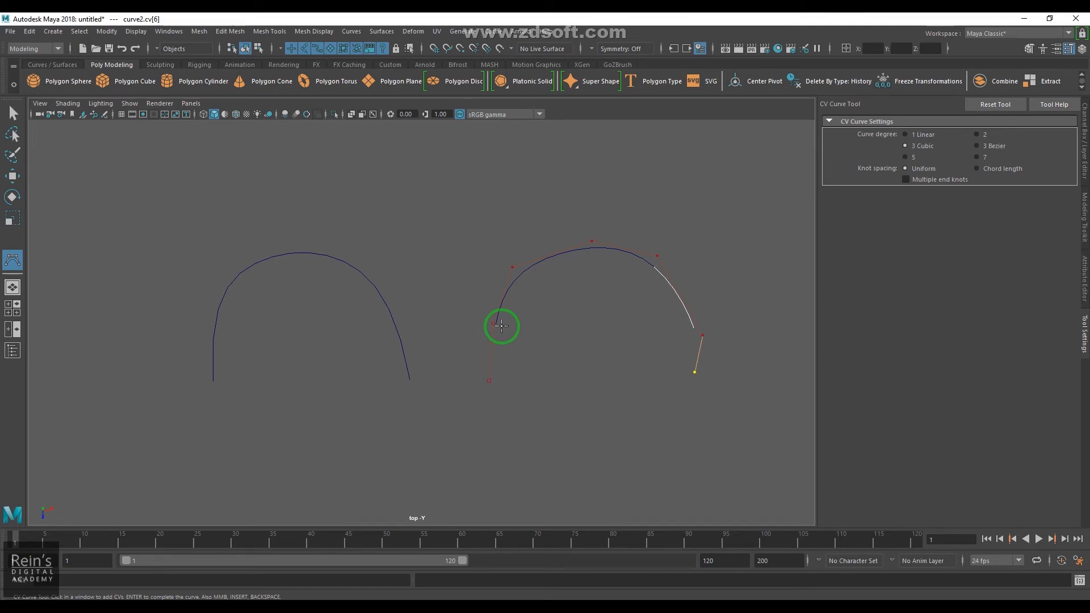
key("w")
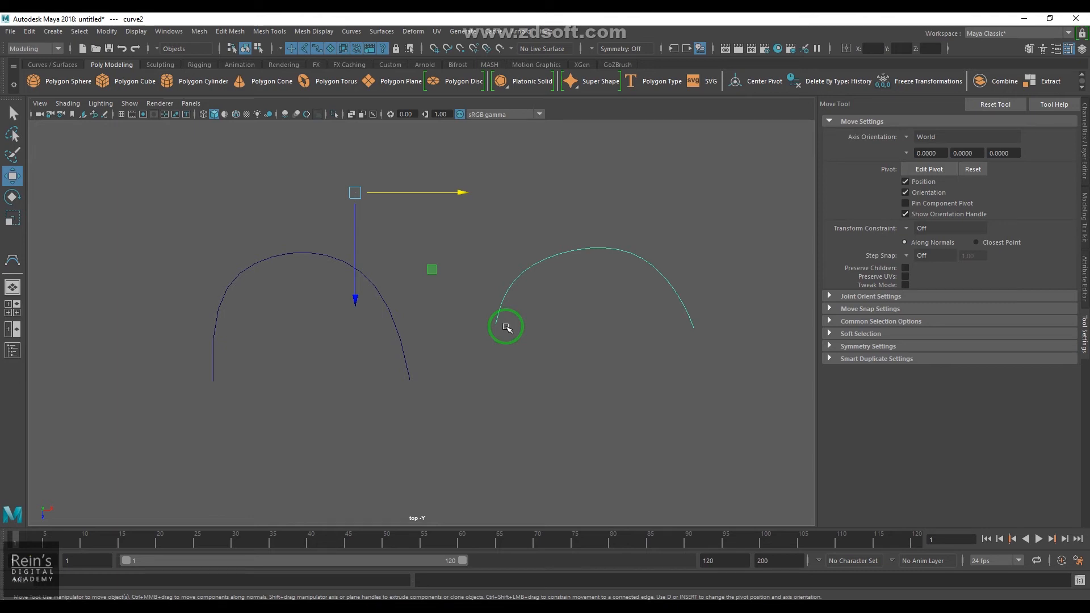
Turn Multiple end knots back on for the CV Curve Tool with curve degree 3 Cubic
left_click(53, 31)
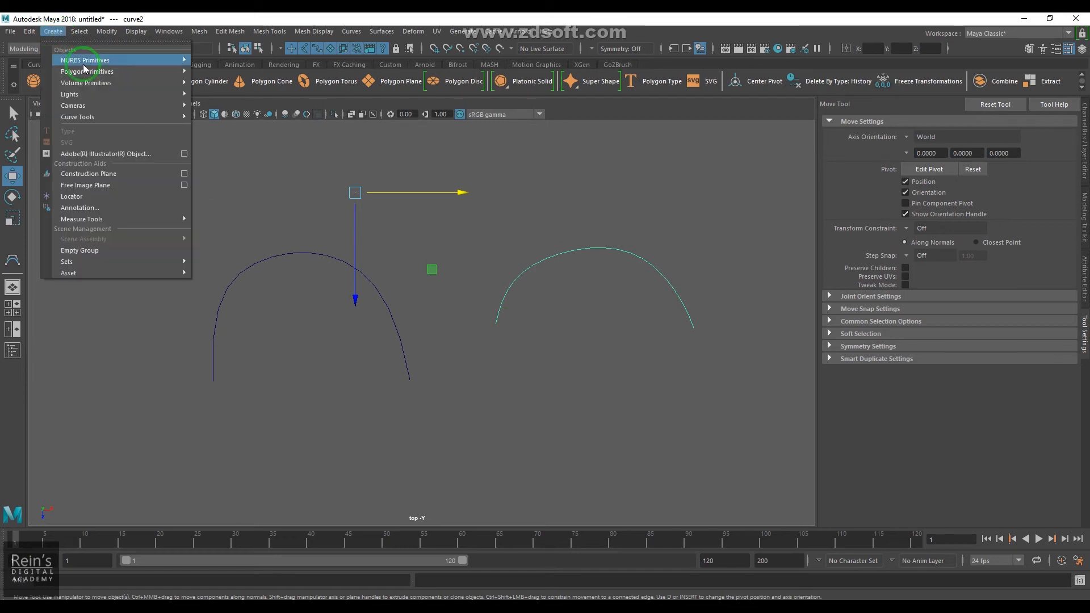
mouse_move(170, 117)
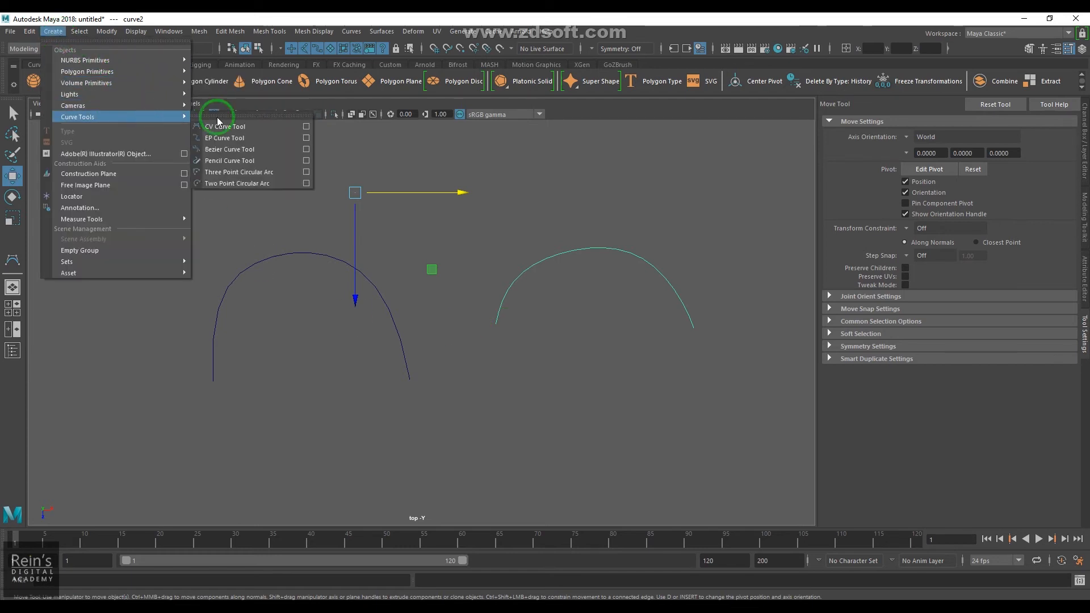
left_click(307, 128)
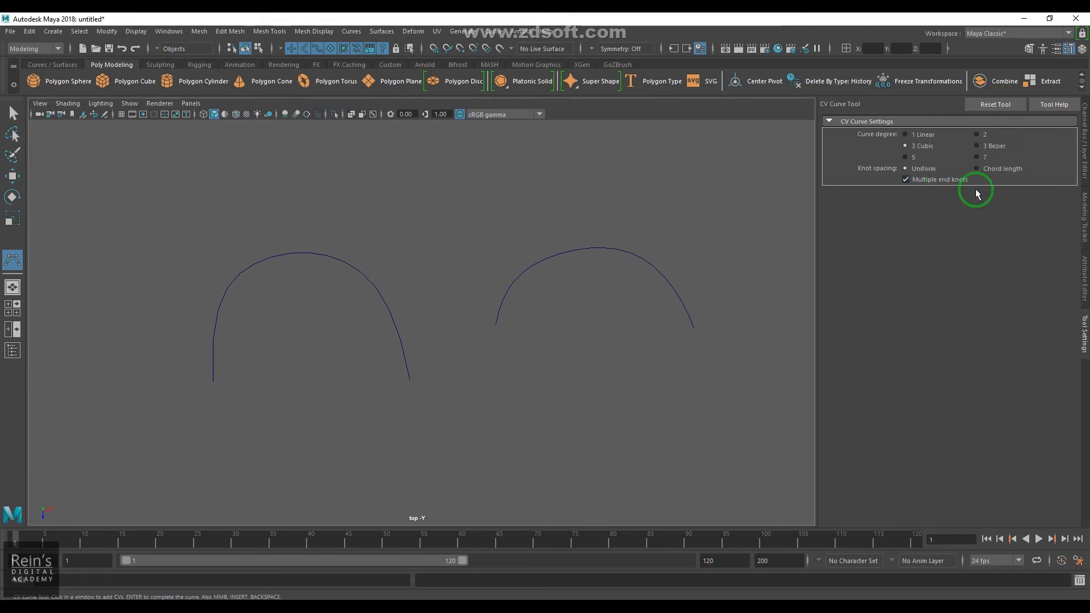
left_click(910, 137)
left_click(915, 146)
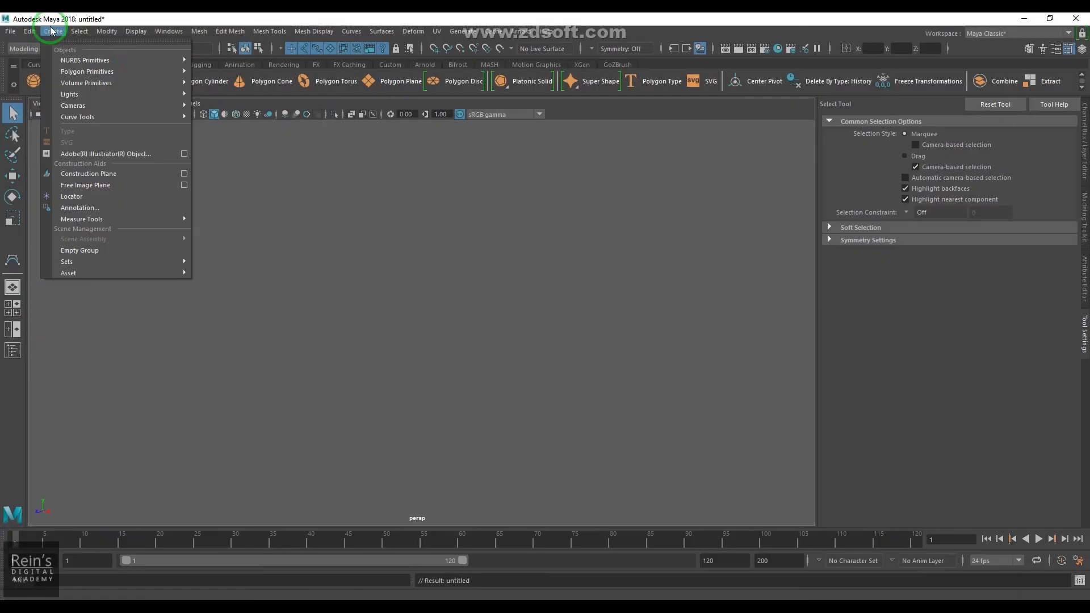
Activate the EP Curve Tool with its settings shown, and switch to the top view with the grid displayed
mouse_move(133, 118)
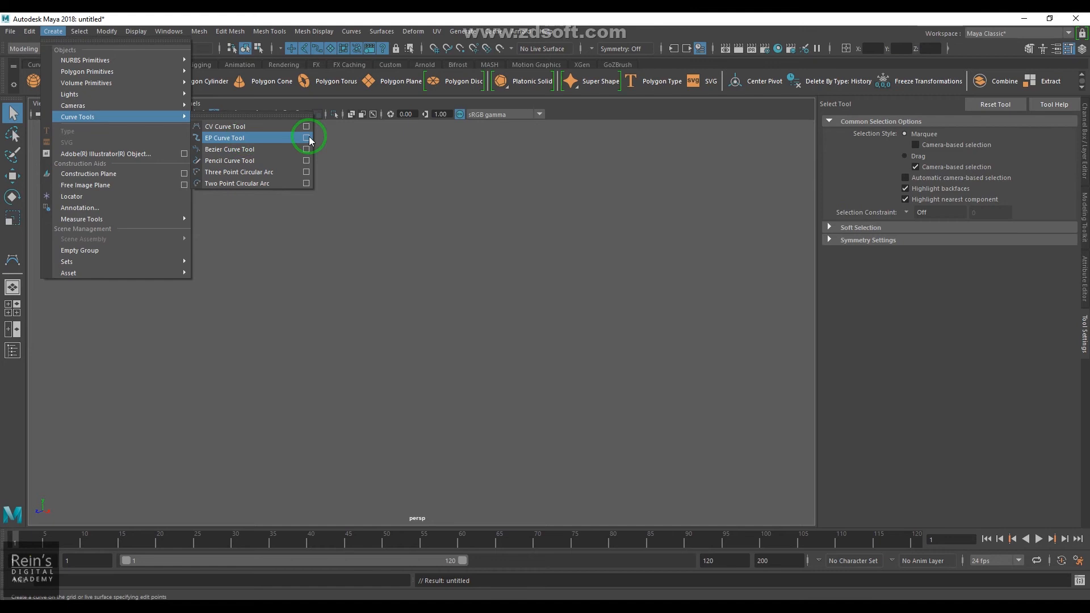
left_click(310, 141)
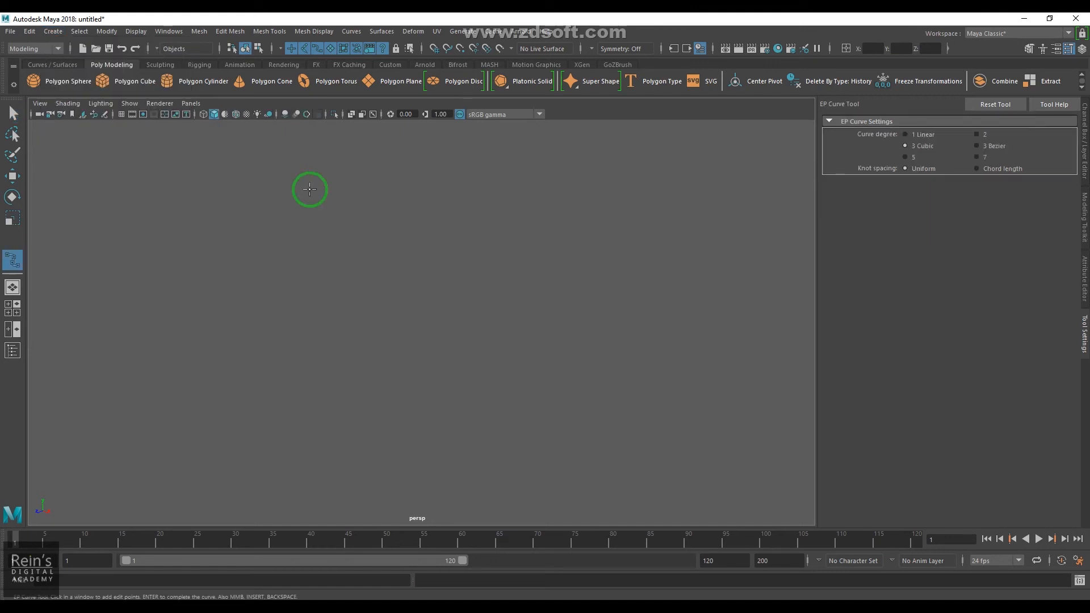
left_click(122, 115)
key("space")
left_click_drag(401, 326, 390, 312)
Draw an arched EP curve through four edit points with degree 3 Cubic and Uniform knot spacing, and finish it
left_click(213, 382)
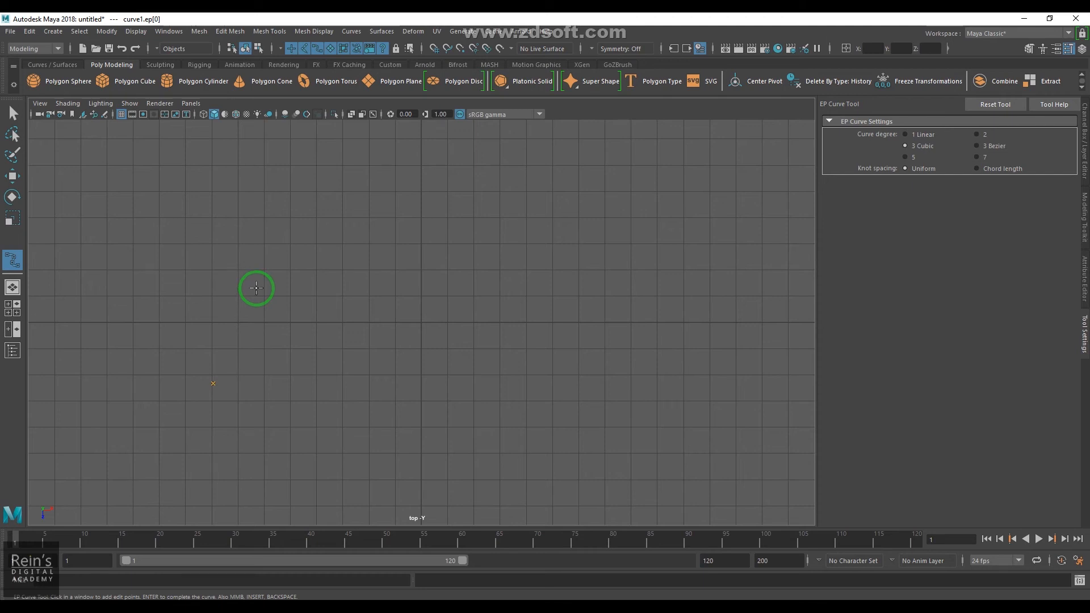
left_click(306, 295)
left_click(432, 271)
left_click(564, 334)
key("q")
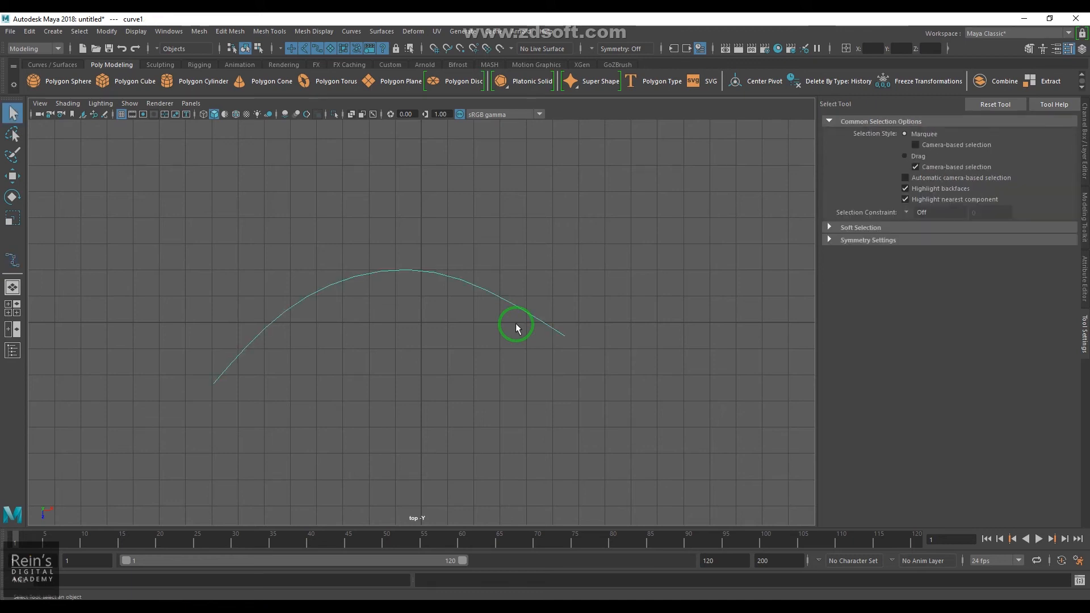
Draw a CV curve of five control vertices arching above the EP curve at degree 3 Cubic, and finish it
left_click(53, 32)
mouse_move(136, 117)
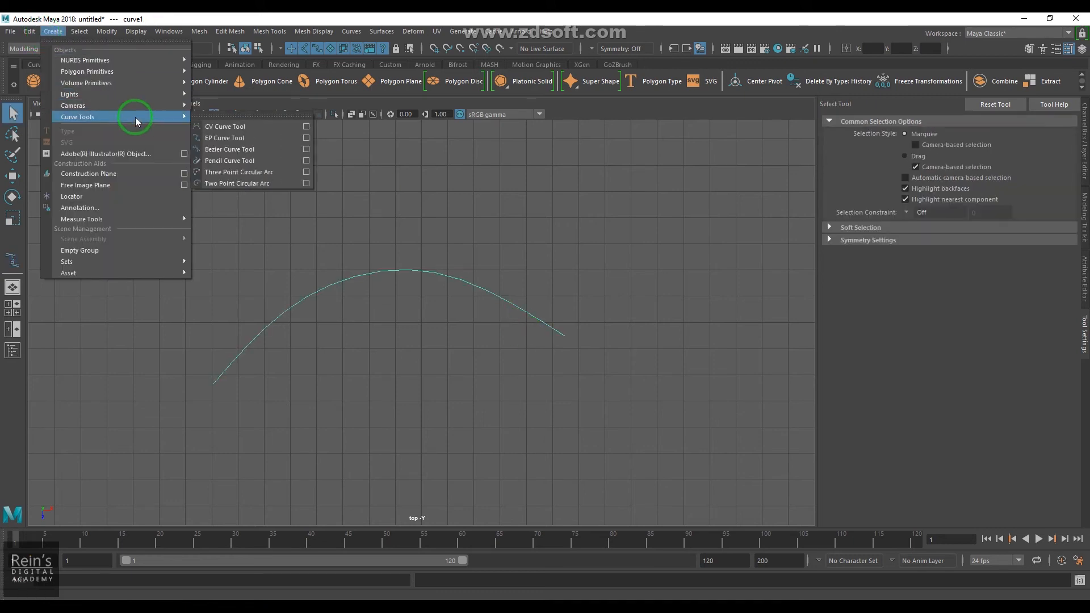
left_click(305, 126)
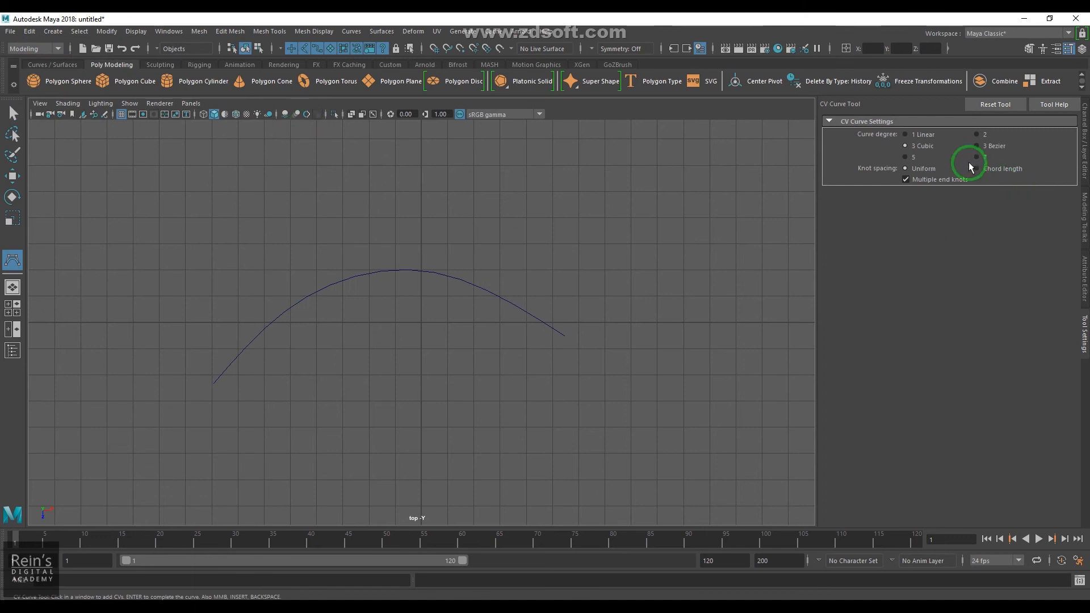
left_click(195, 328)
left_click(254, 242)
left_click(313, 192)
left_click(475, 191)
left_click(575, 242)
key("Return")
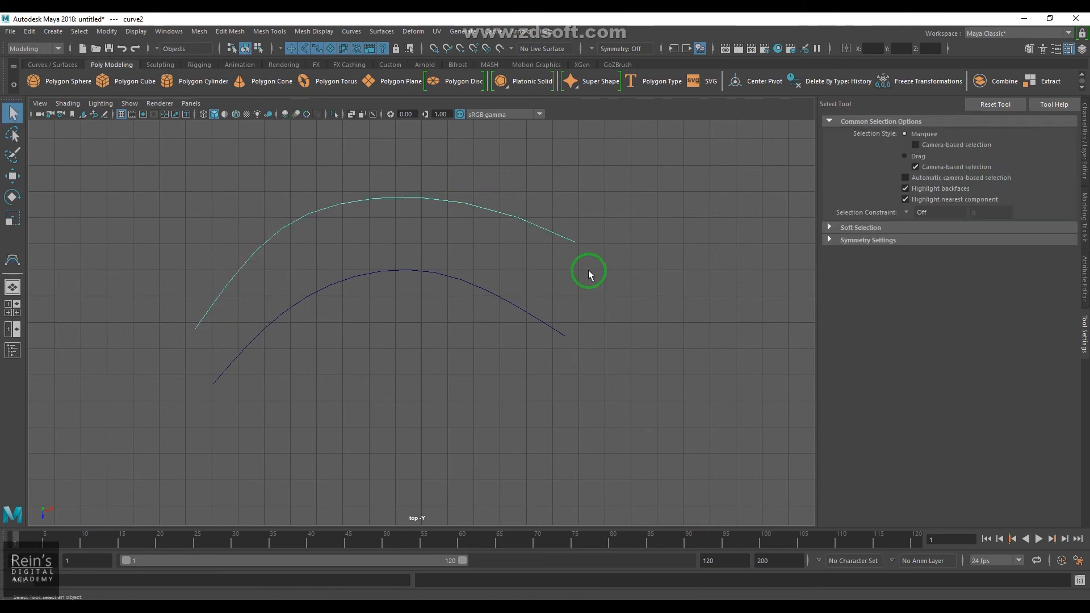
Delete the upper CV curve and the EP curve below it
key("Delete")
left_click(474, 326)
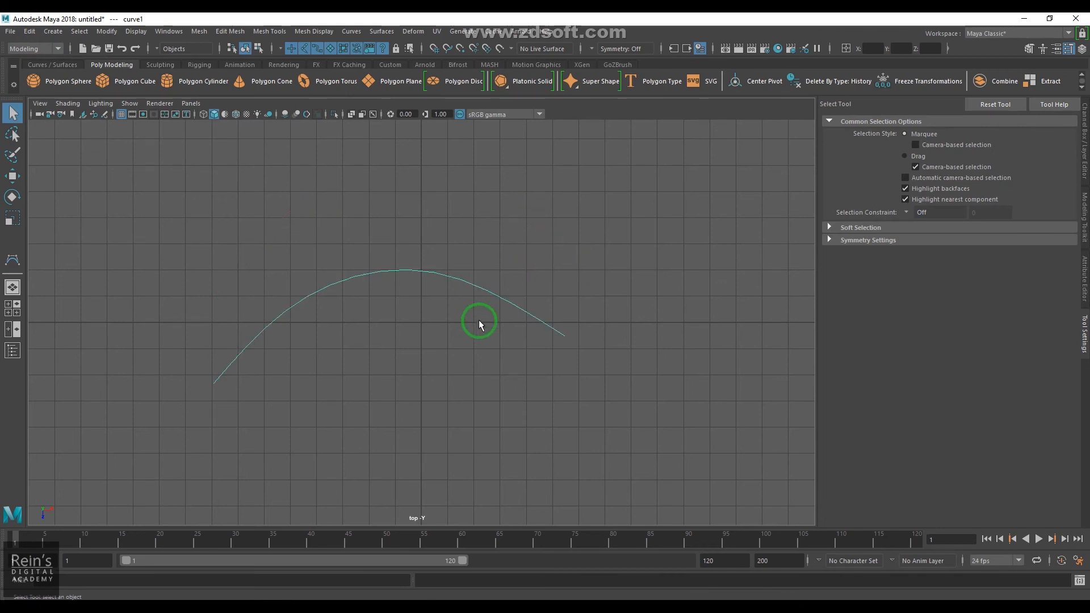
key("Delete")
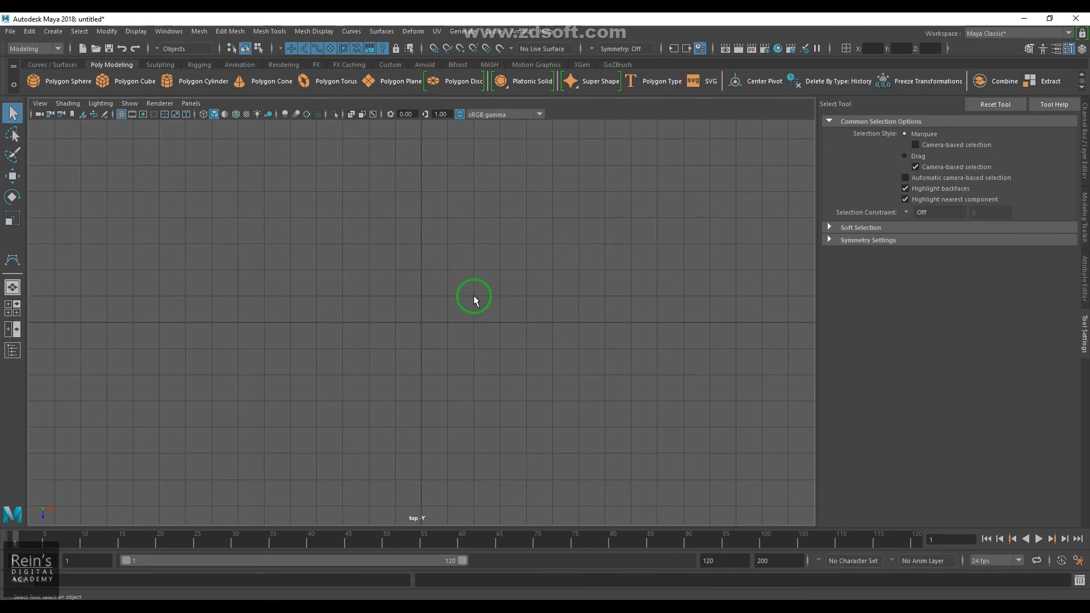
Place four edit points in a rising arc in the empty top view with the EP Curve Tool at degree 3 Cubic
left_click(52, 31)
mouse_move(146, 118)
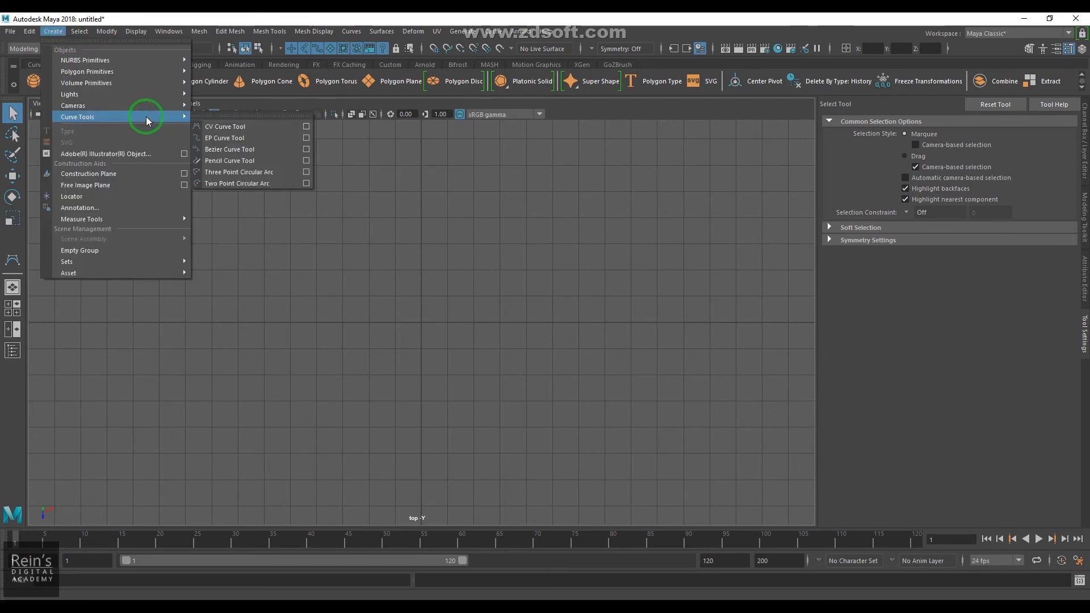
left_click(306, 137)
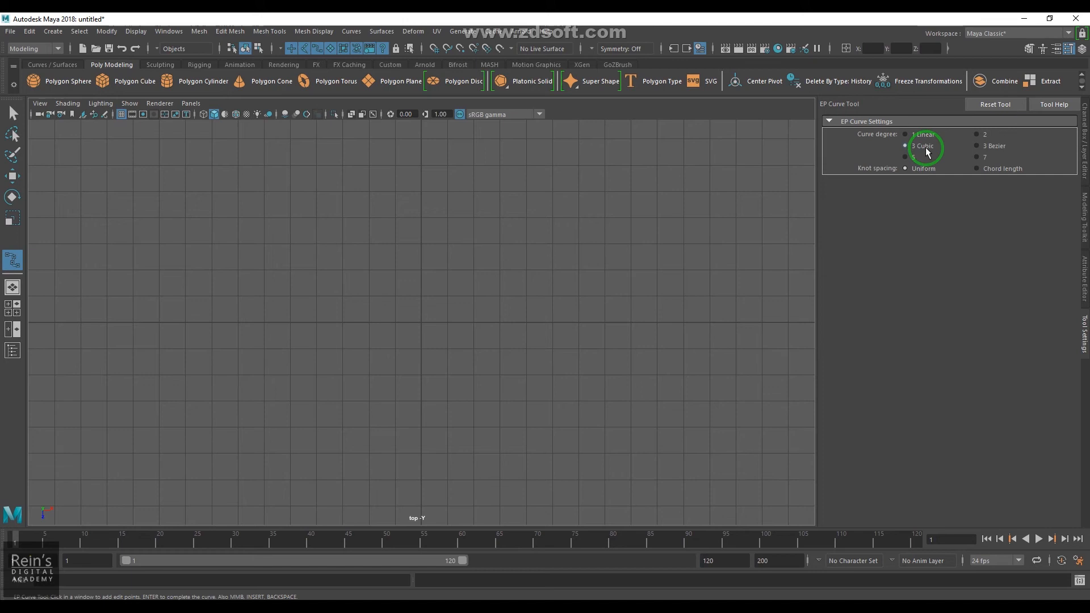
left_click(185, 383)
left_click(185, 305)
left_click(275, 219)
left_click(380, 206)
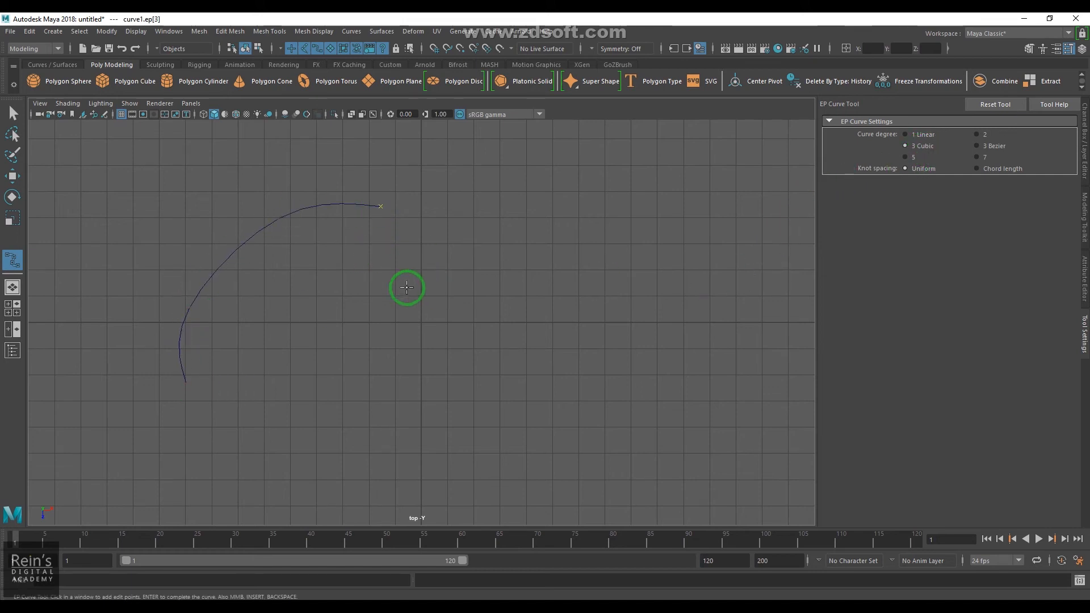
Remove the last three edit points of the unfinished EP curve, keeping only its starting point
key("BackSpace")
key("BackSpace")
key("BackSpace")
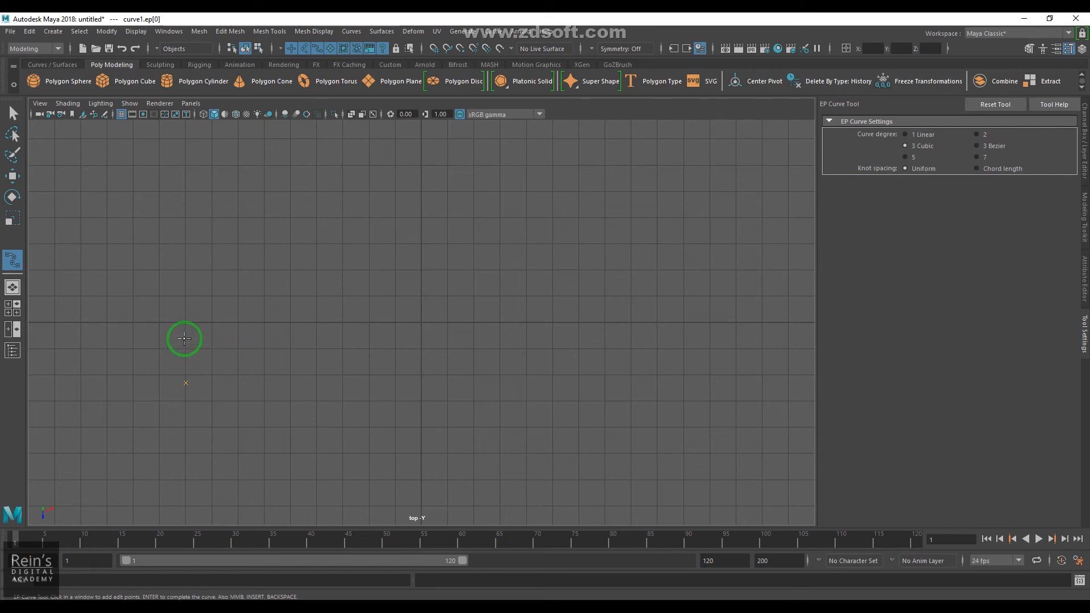
Continue the EP curve from its starting point through a broad arch and a rounded hook, and finish it
left_click(162, 335)
left_click(236, 231)
left_click_drag(378, 187, 376, 244)
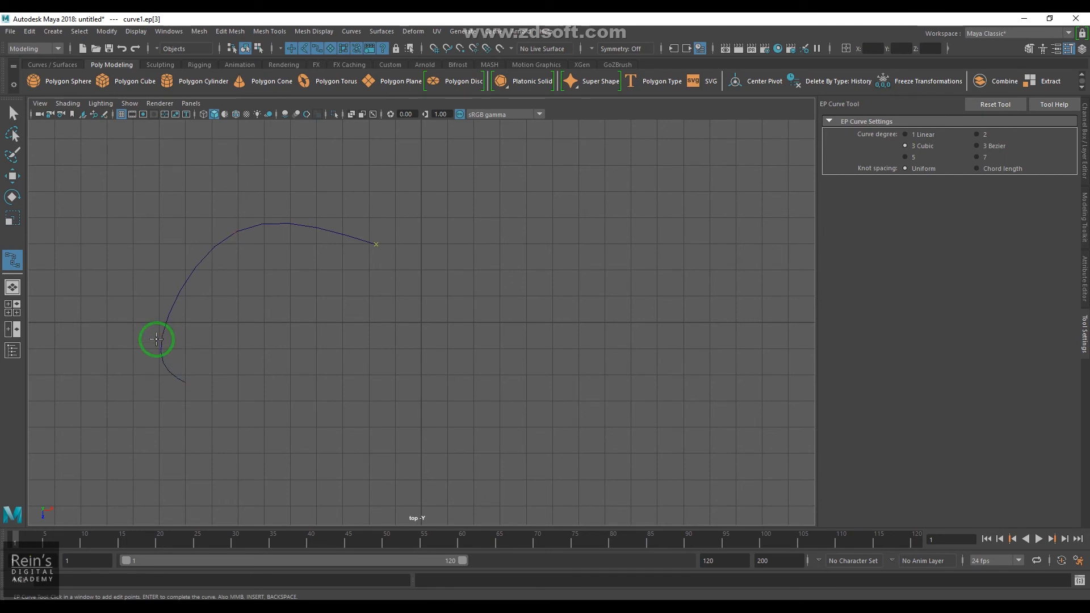
left_click_drag(385, 304, 460, 306)
left_click(521, 260)
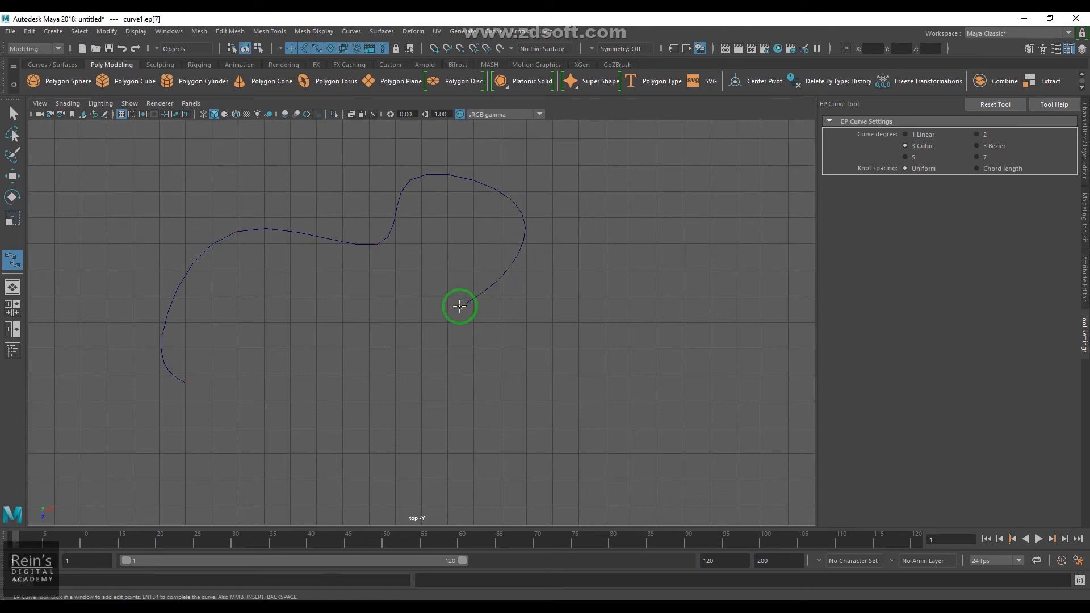
key("Return")
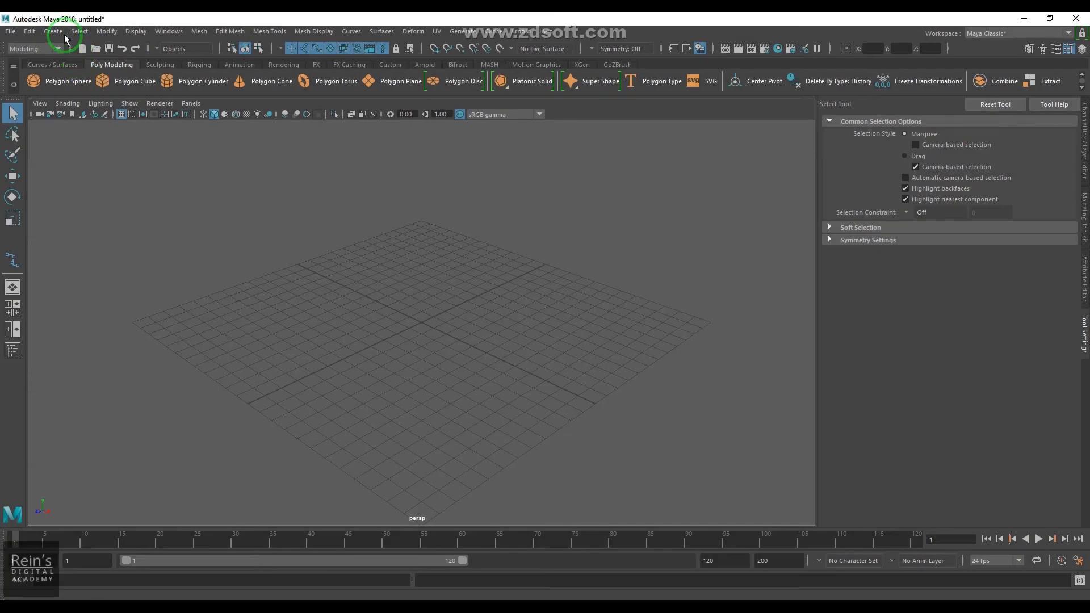
Start the Bezier Curve Tool with its settings shown, and reset them, keeping Manip Mode on Move
left_click(53, 30)
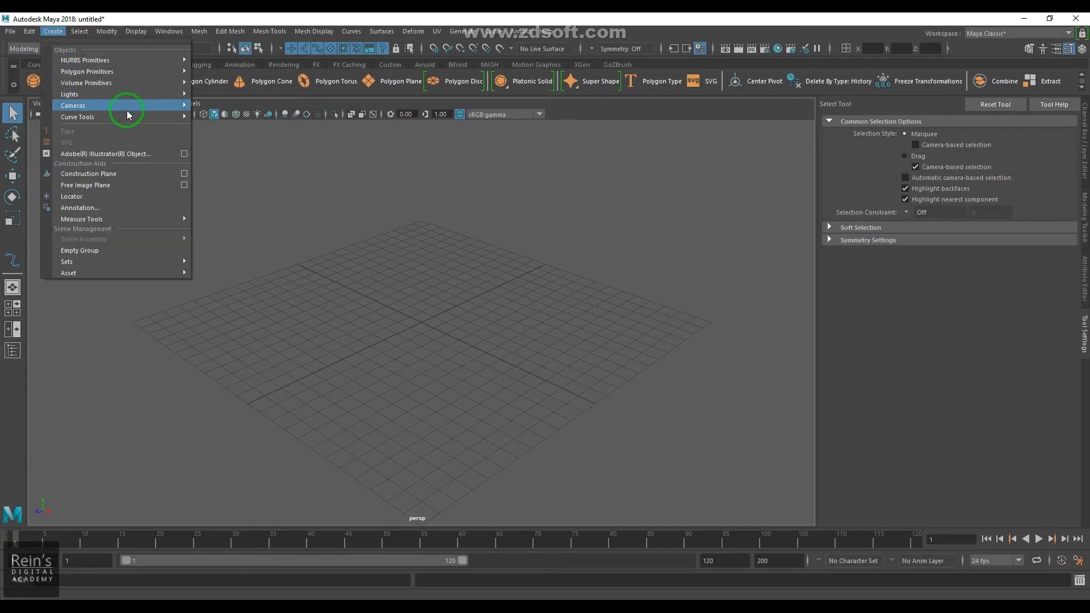
mouse_move(129, 118)
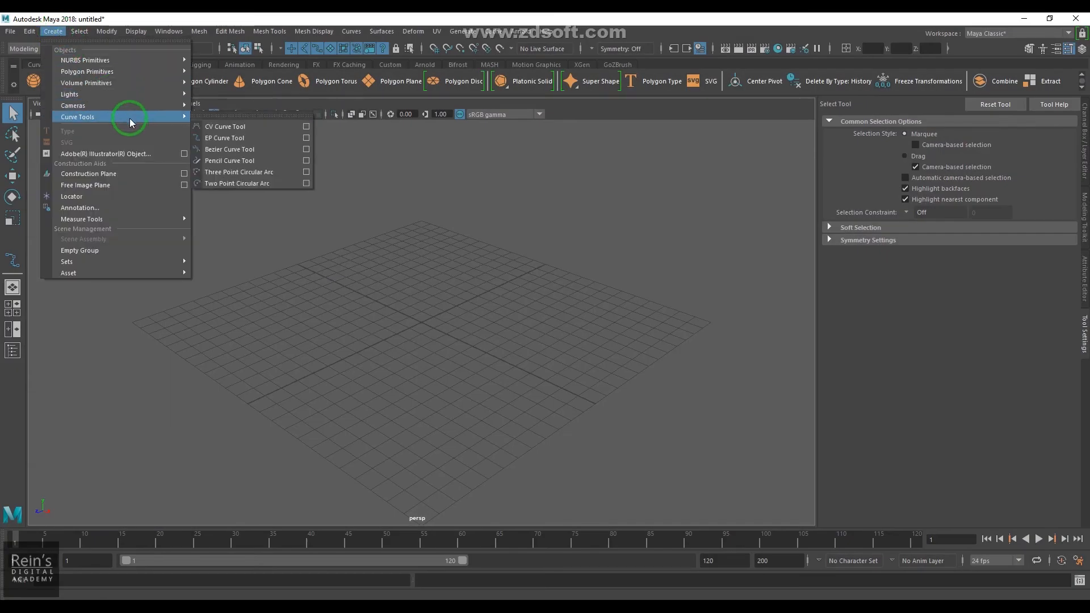
left_click(305, 148)
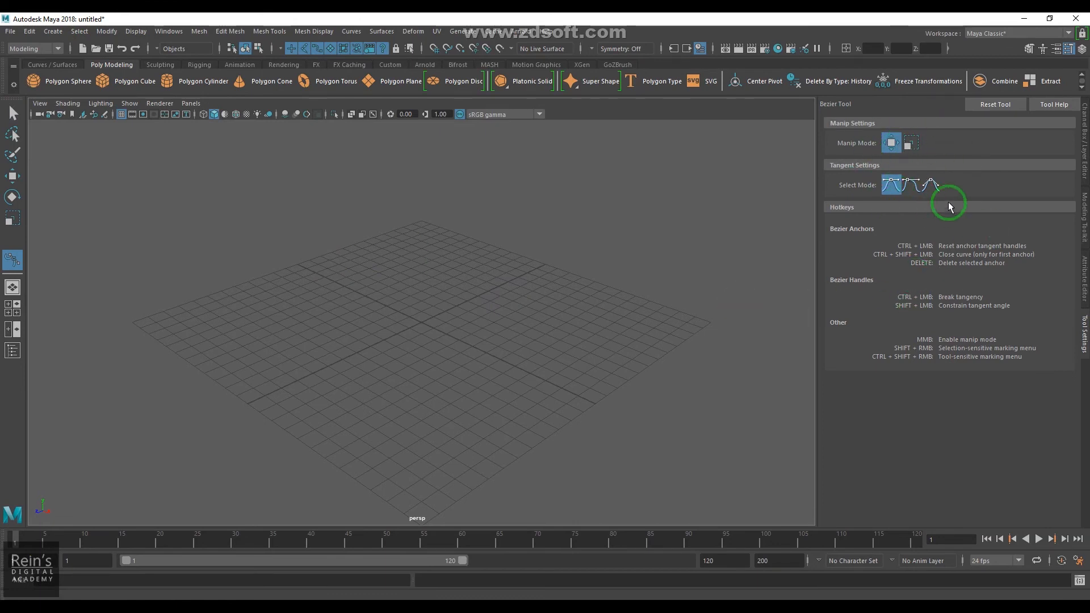
left_click(992, 108)
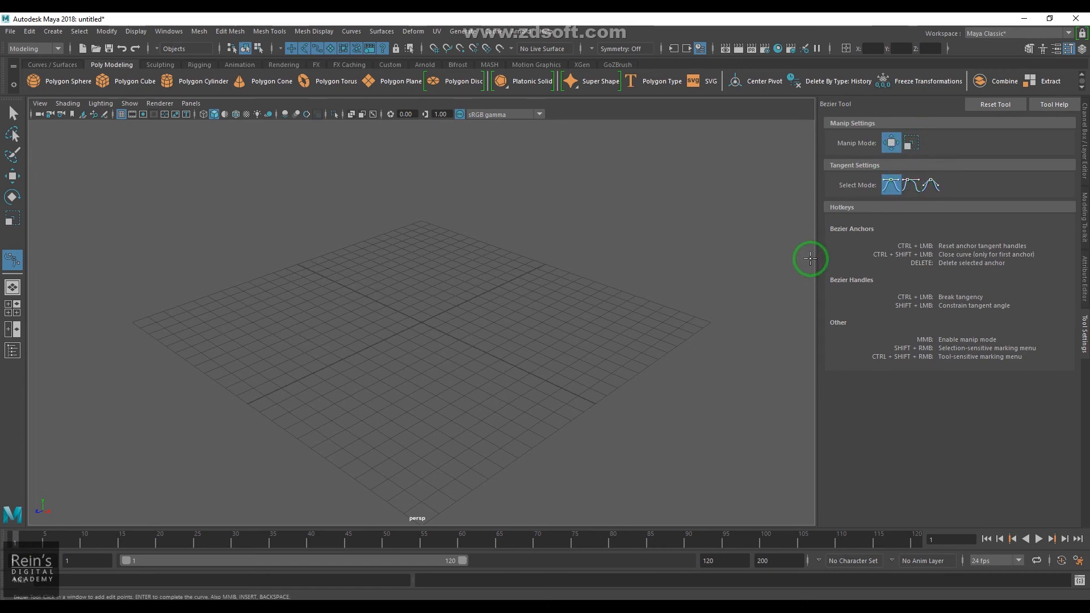
left_click(911, 143)
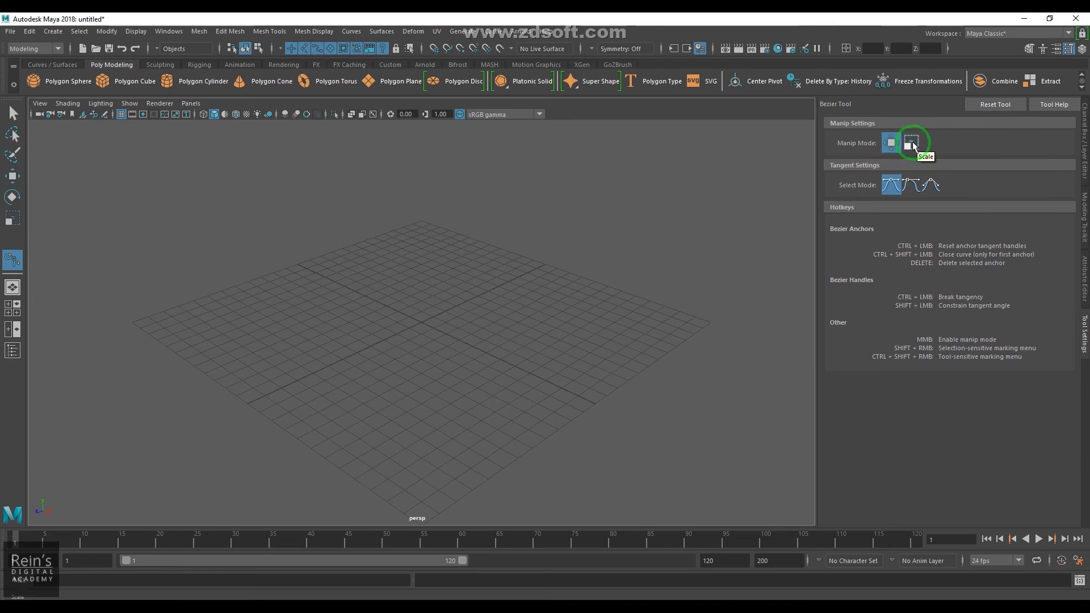
left_click(893, 146)
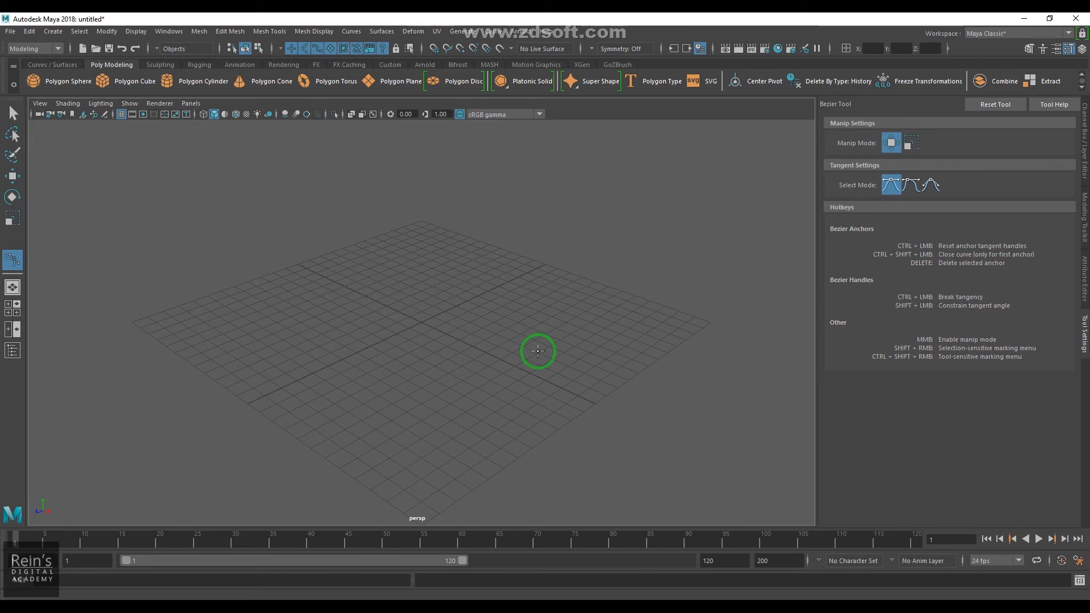
left_click(1014, 106)
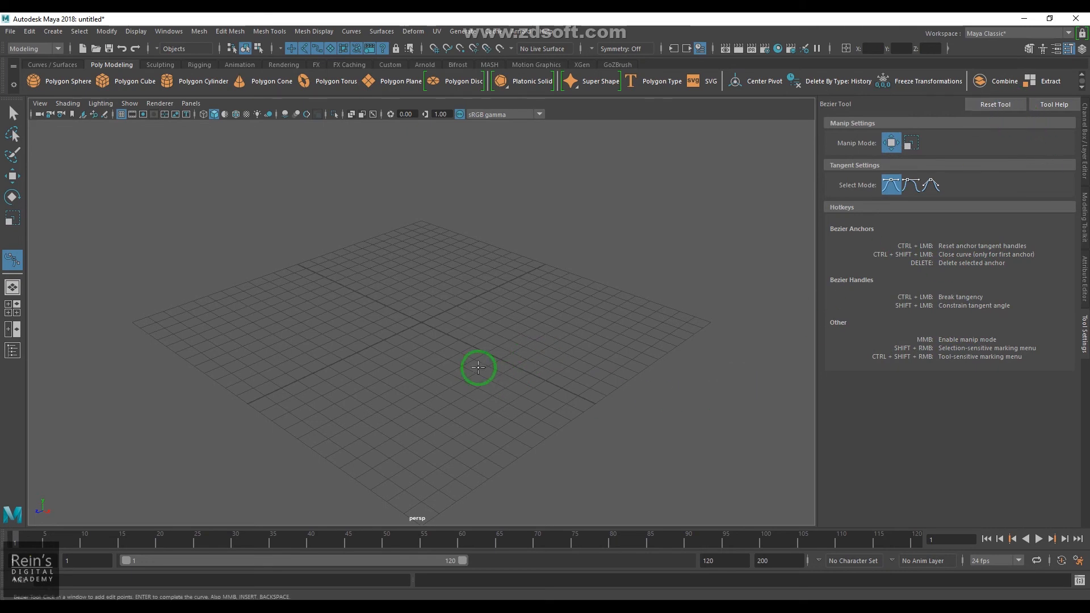
Start a Bezier curve in the top view, try several corner anchors after the first one and undo the extra anchors
key("space")
key("space")
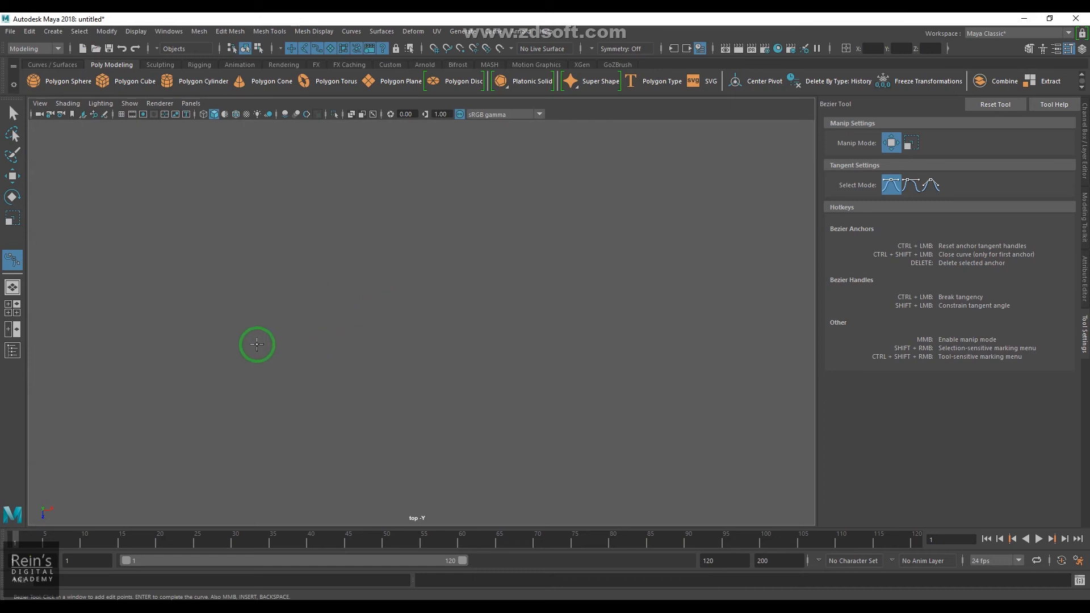
left_click(209, 213)
left_click(319, 346)
left_click(437, 356)
left_click(540, 334)
key("ctrl+z")
left_click(266, 364)
left_click(351, 383)
left_click(372, 294)
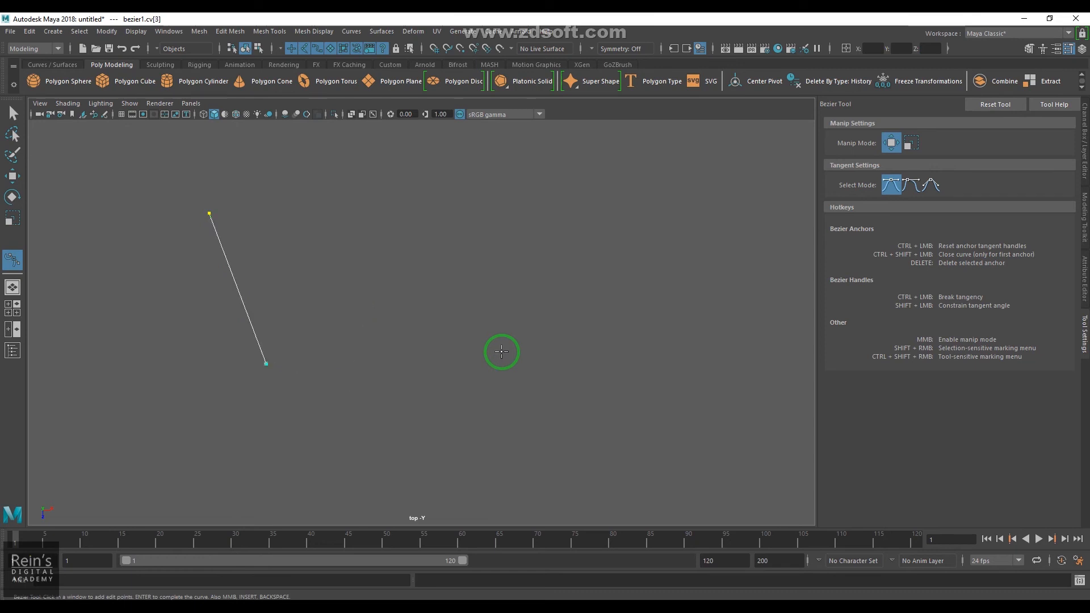
Shape a U with a smooth anchor at its base and a corner anchor, and add a smooth dip rising to another corner anchor
left_click(271, 355)
left_click_drag(271, 356, 338, 355)
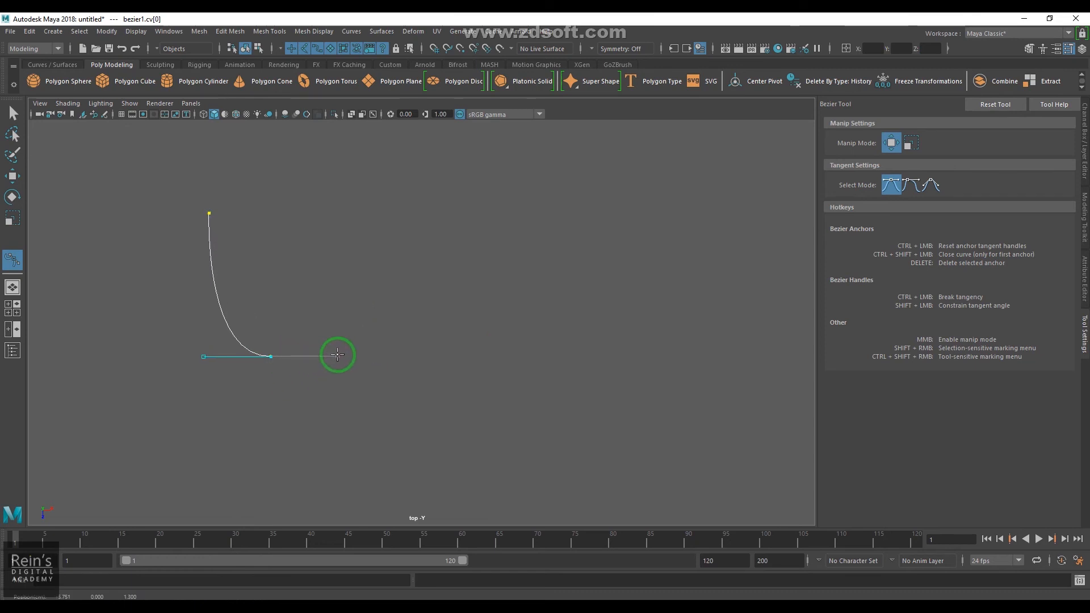
left_click(328, 199)
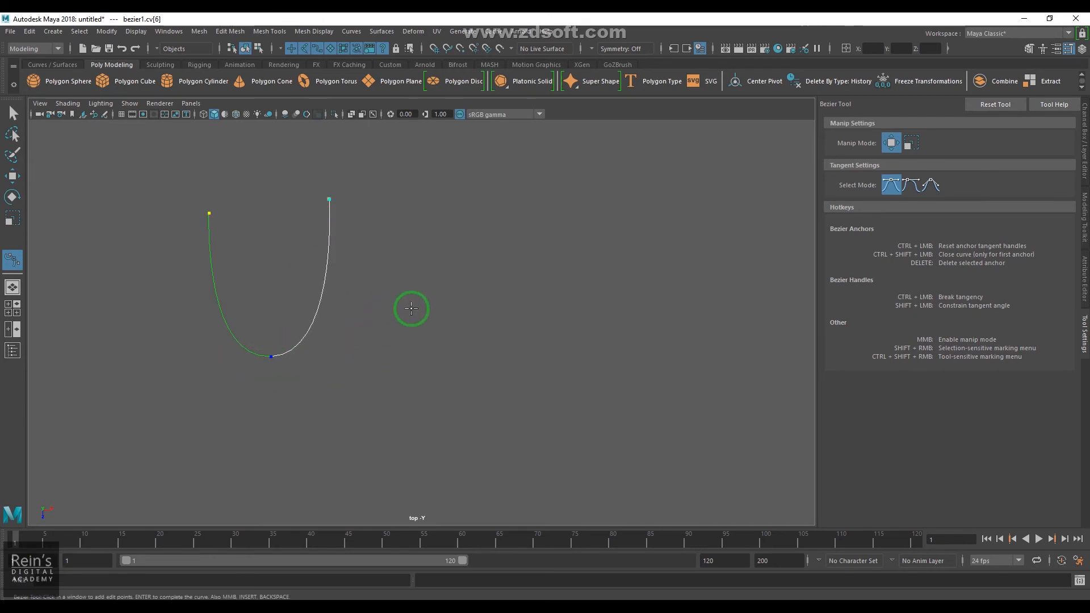
left_click_drag(412, 305, 410, 390)
left_click(484, 171)
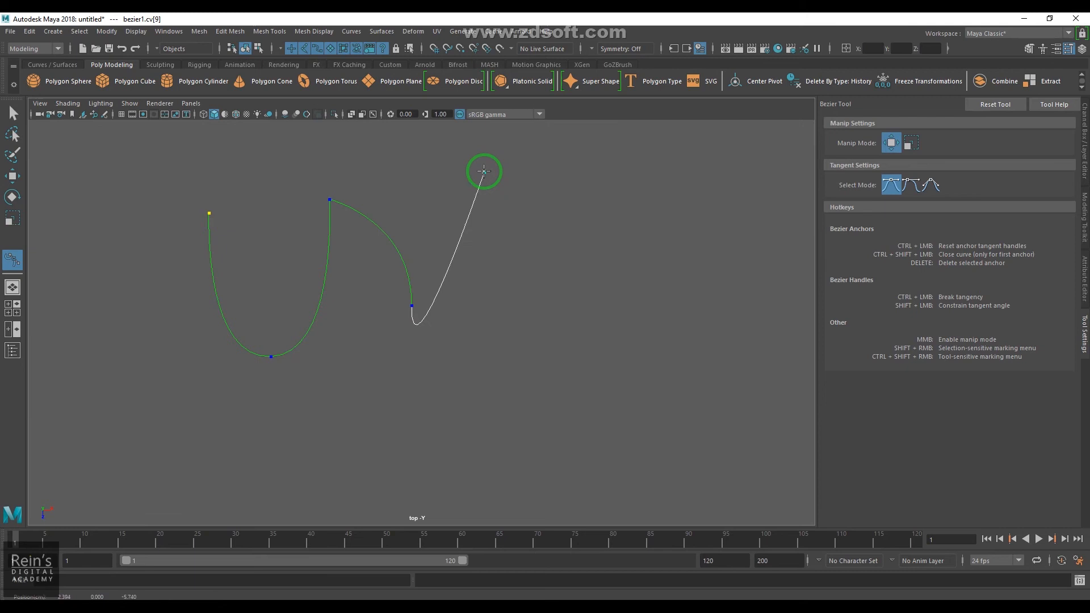
Run the Bezier curve back around beneath the wave with three smooth and four corner anchors, and close it at the first anchor
left_click_drag(570, 279, 535, 339)
left_click_drag(464, 449, 418, 462)
left_click_drag(249, 461, 237, 448)
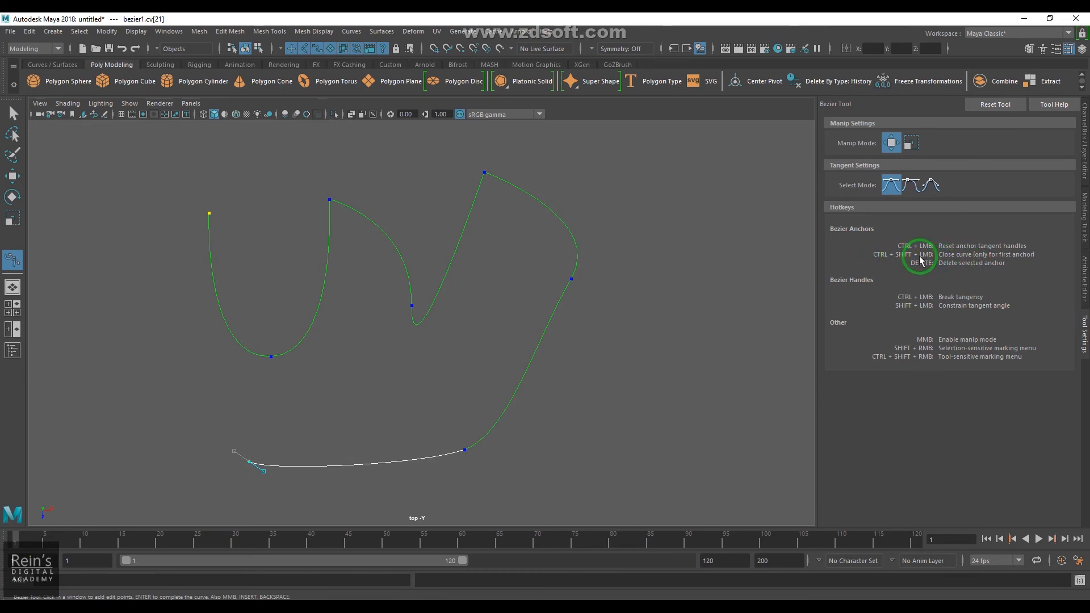
left_click(78, 376)
left_click(70, 206)
left_click(116, 147)
left_click(202, 166)
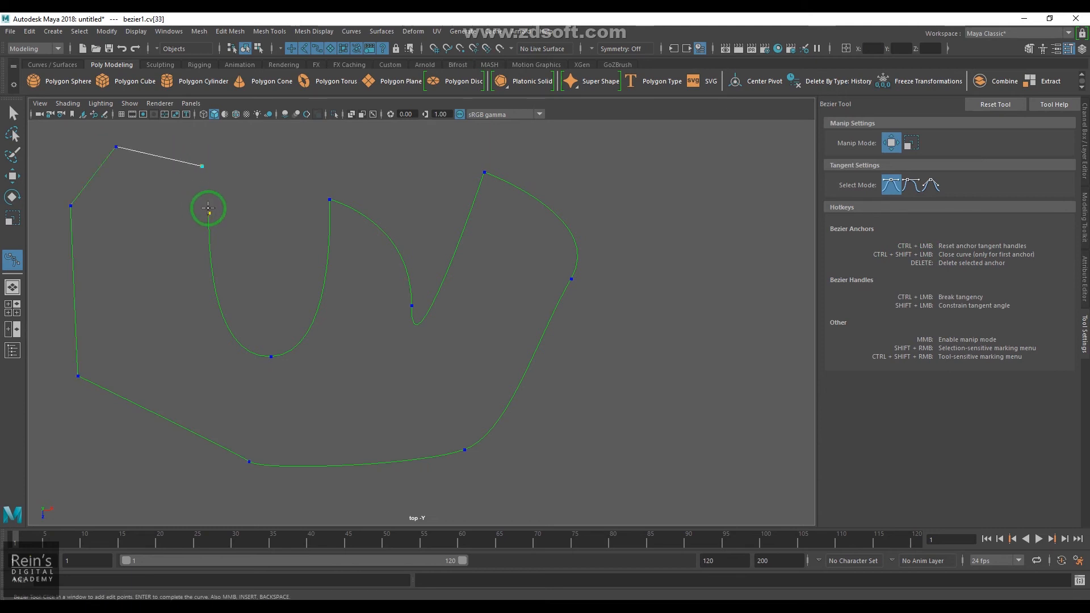
left_click(210, 214)
Complete the closed Bezier curve, and reposition its first anchor and the neighbouring corner anchor above it
mouse_move(209, 213)
middle_mouse_down()
mouse_move(238, 192)
mouse_move(226, 206)
middle_mouse_up()
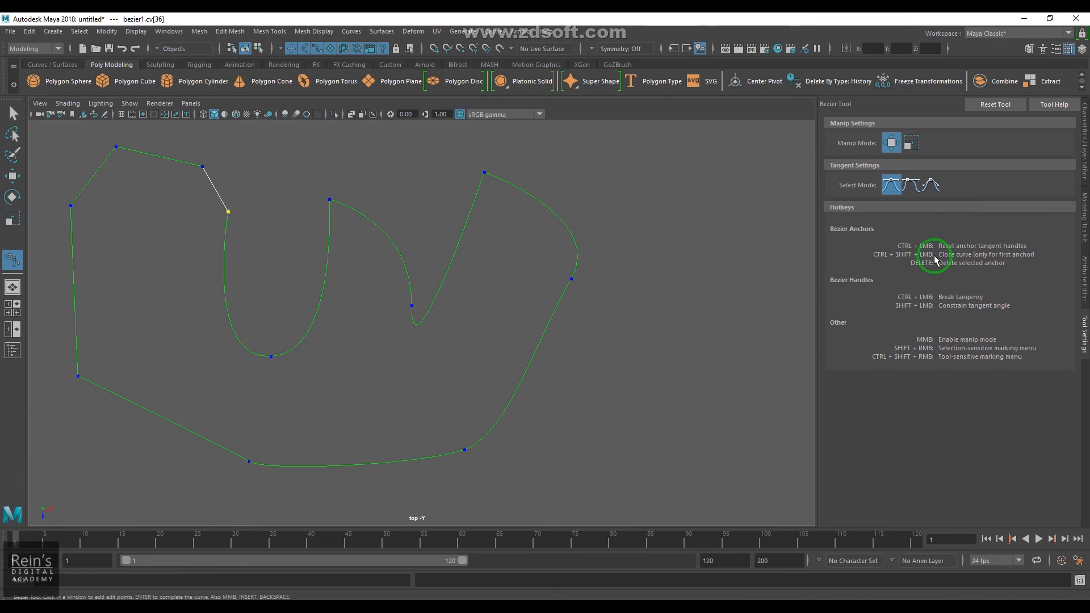
key("Return")
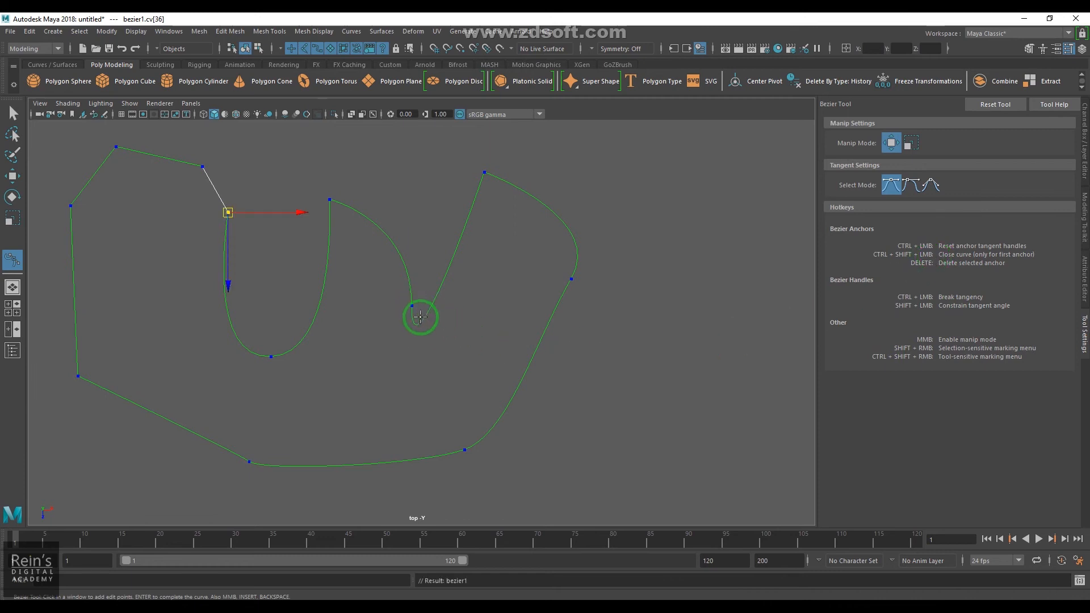
mouse_move(227, 216)
left_mouse_down()
mouse_move(206, 234)
mouse_move(226, 224)
left_mouse_up()
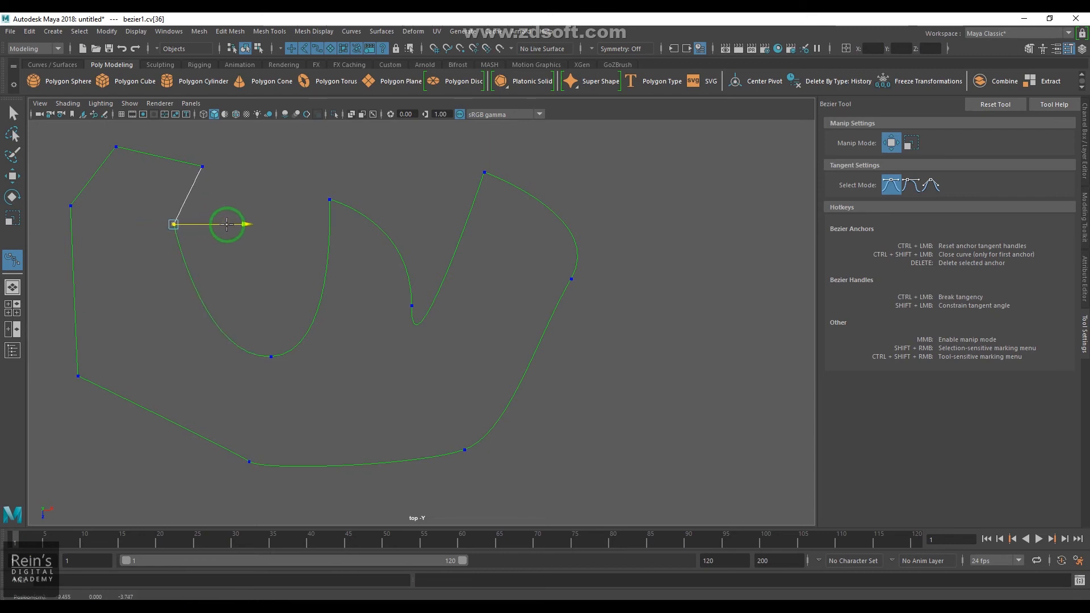
left_click(203, 170)
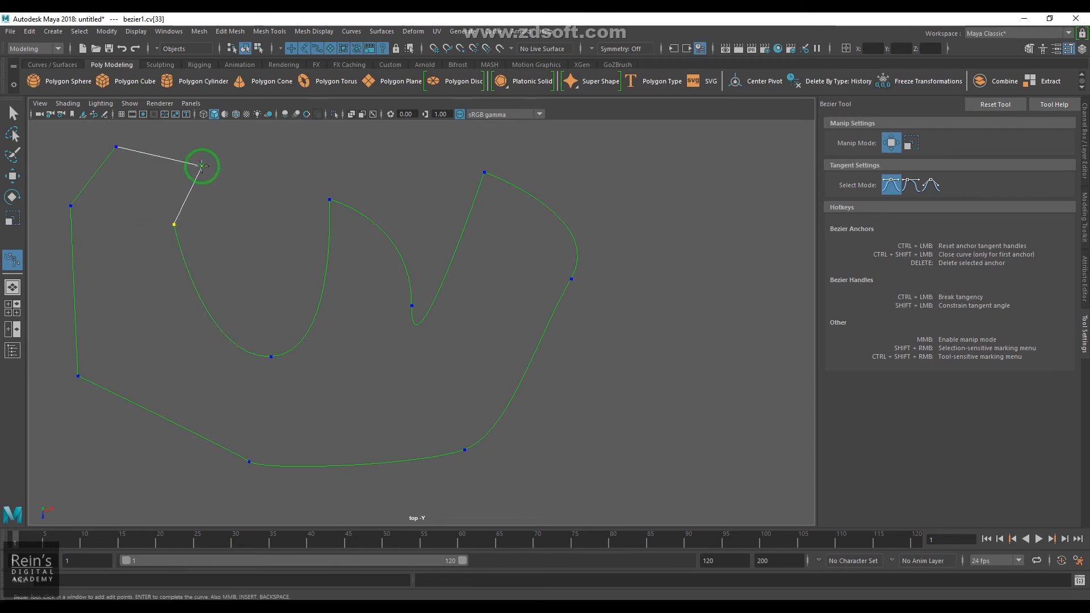
left_click_drag(263, 165, 243, 166)
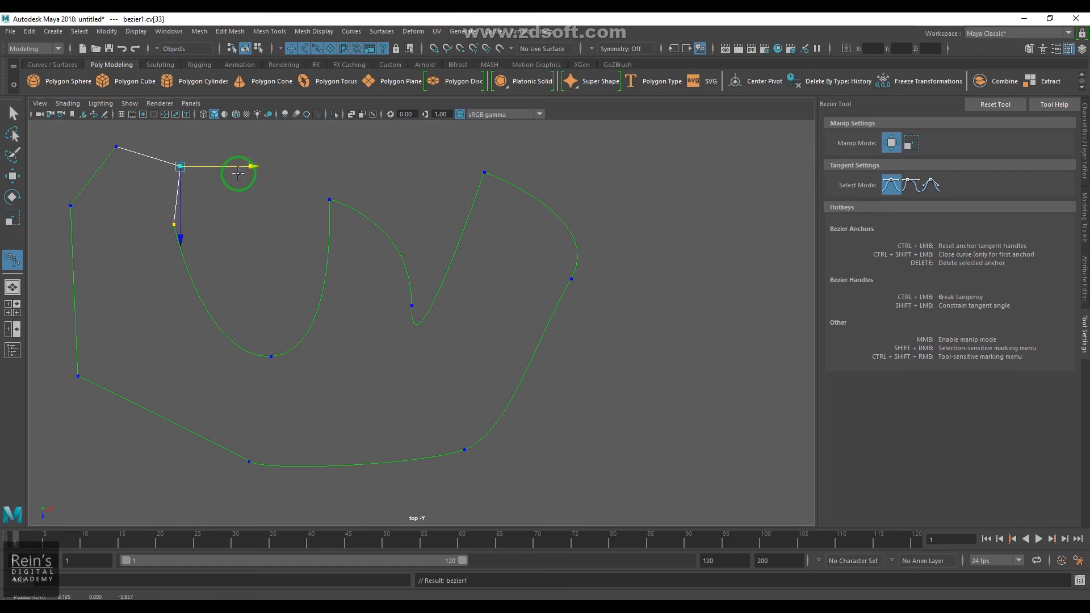
Set the Bezier Manip Mode to Scale, try scaling the upper corner anchor and the U's base anchor, and leave the tool
middle_click_drag(244, 231, 375, 267, "alt")
left_click(911, 144)
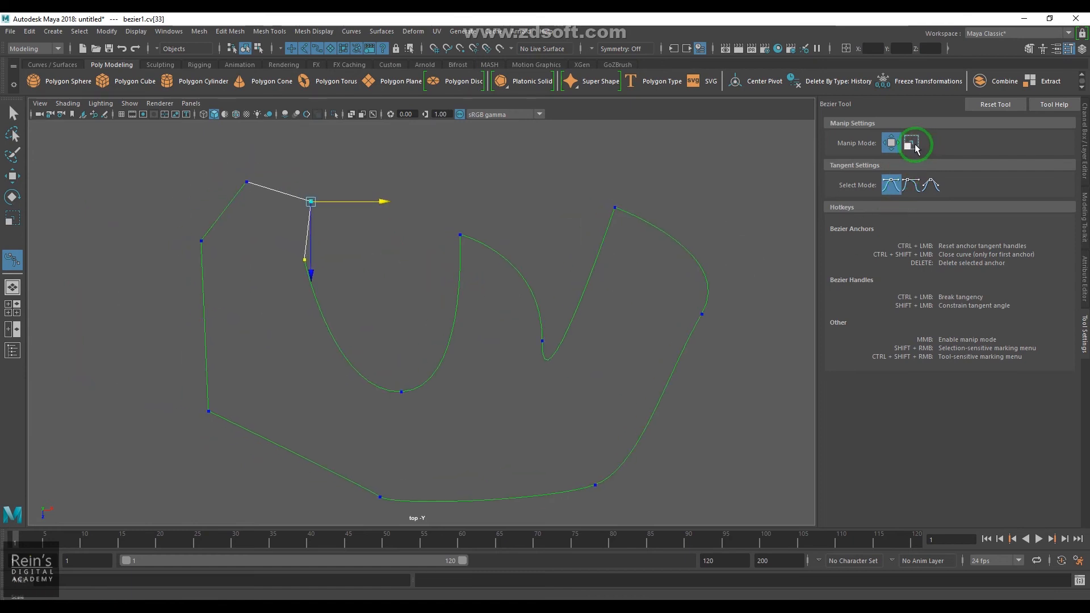
left_click(311, 269)
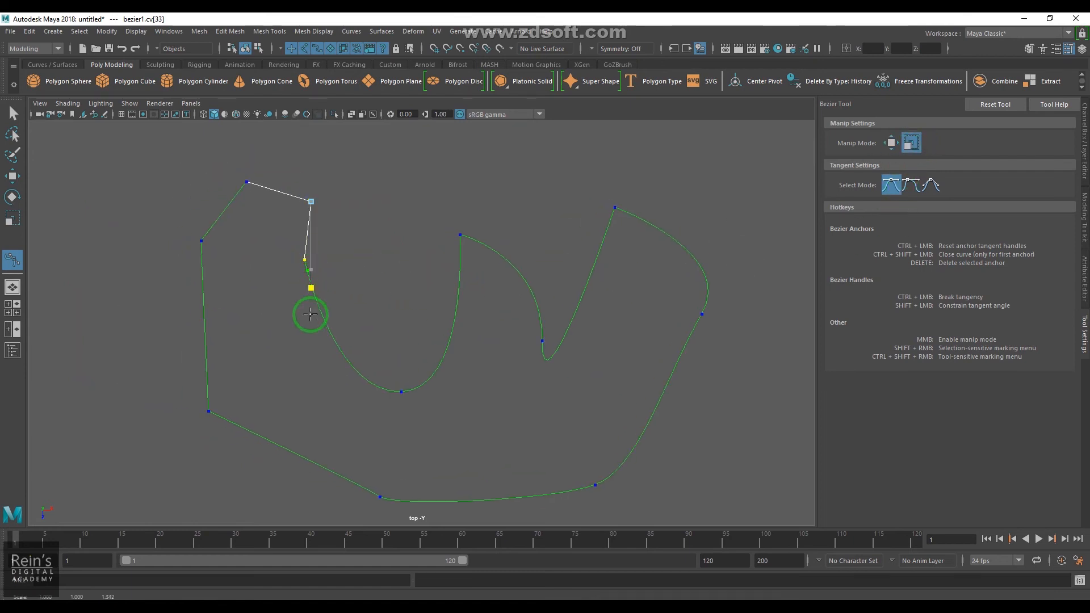
left_click(401, 391)
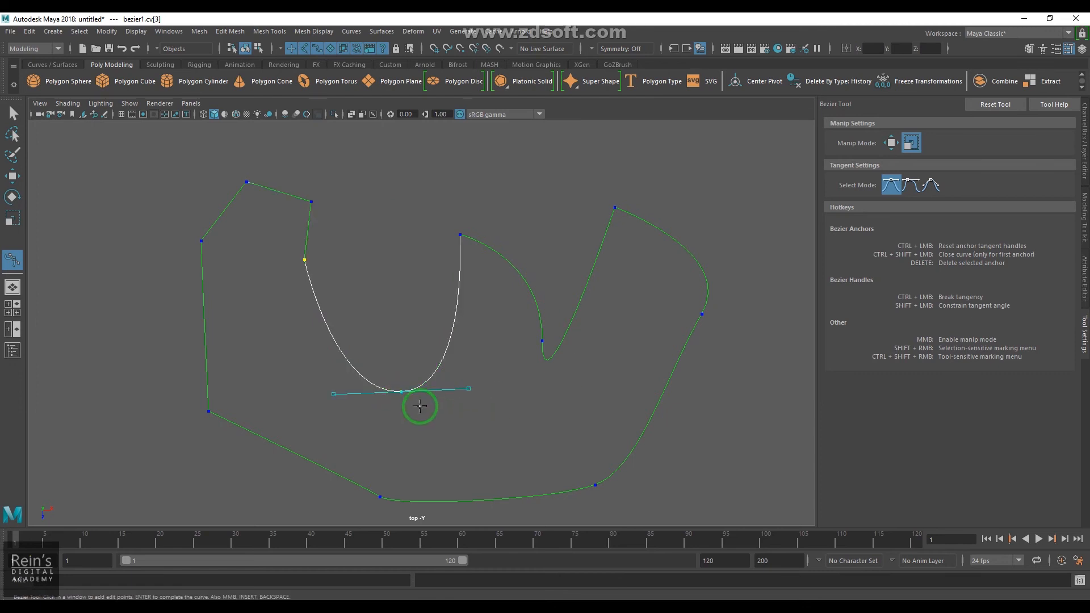
left_click_drag(402, 392, 460, 394)
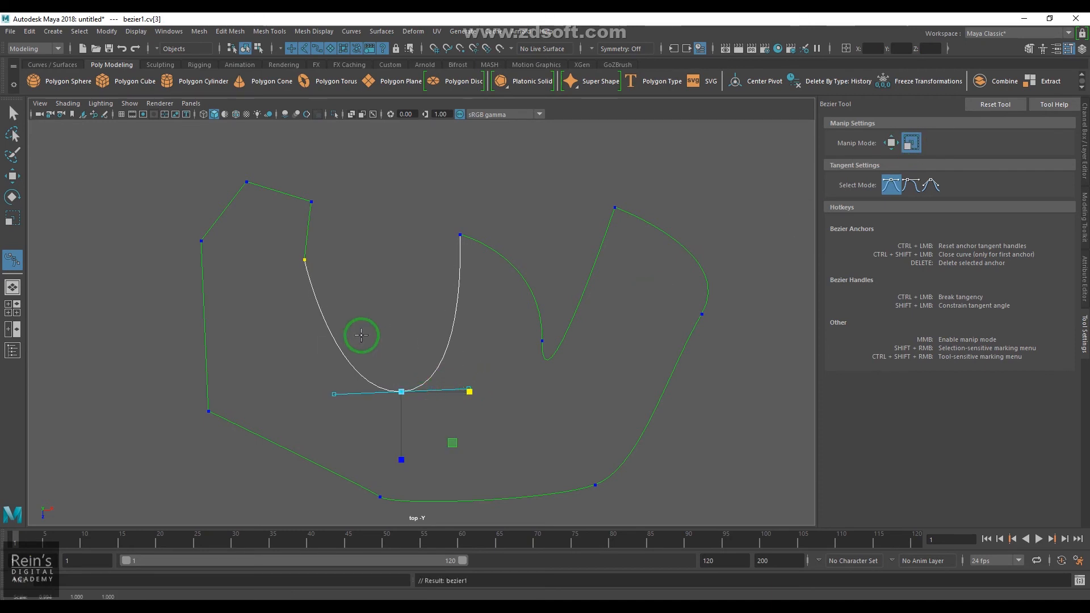
key("q")
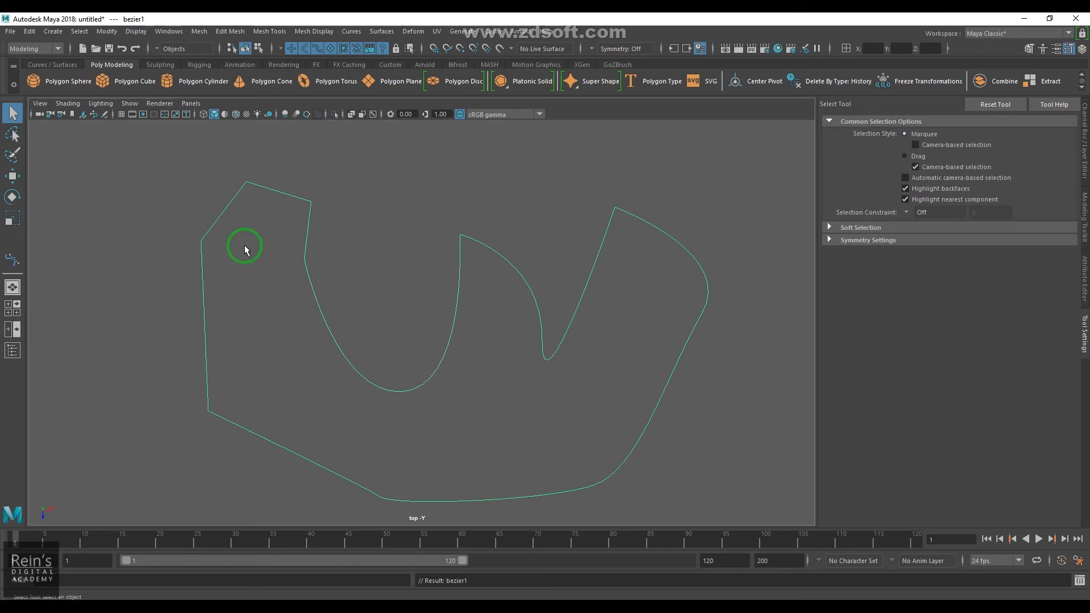
Select the Bezier curve's hull, and pick a curve point on the far side of the U-shaped section
right_click_drag(530, 390, 512, 394, "alt")
middle_click_drag(498, 389, 470, 374, "alt")
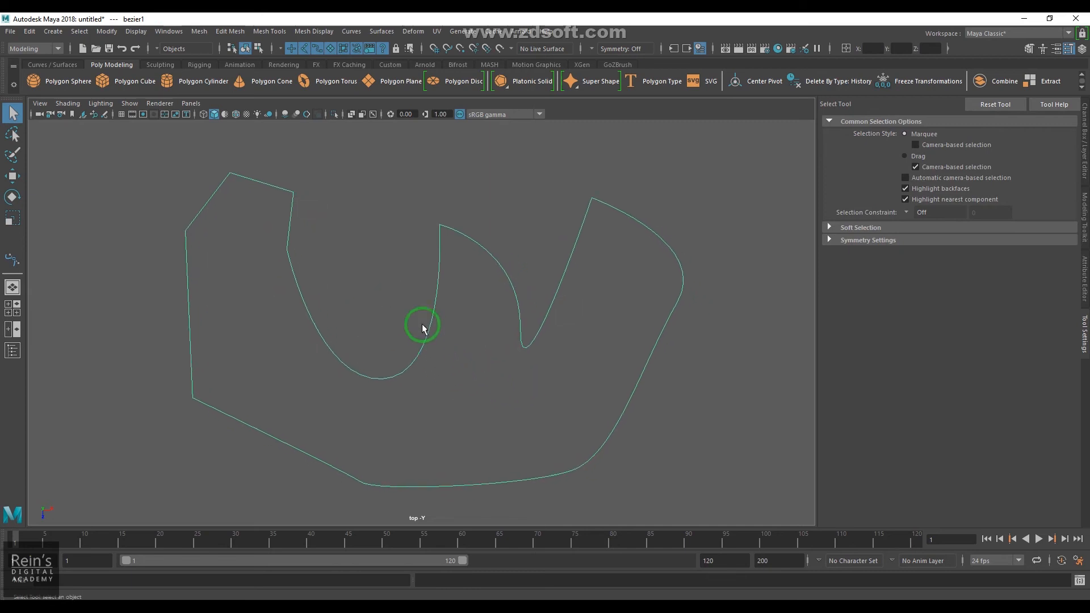
right_click(445, 301)
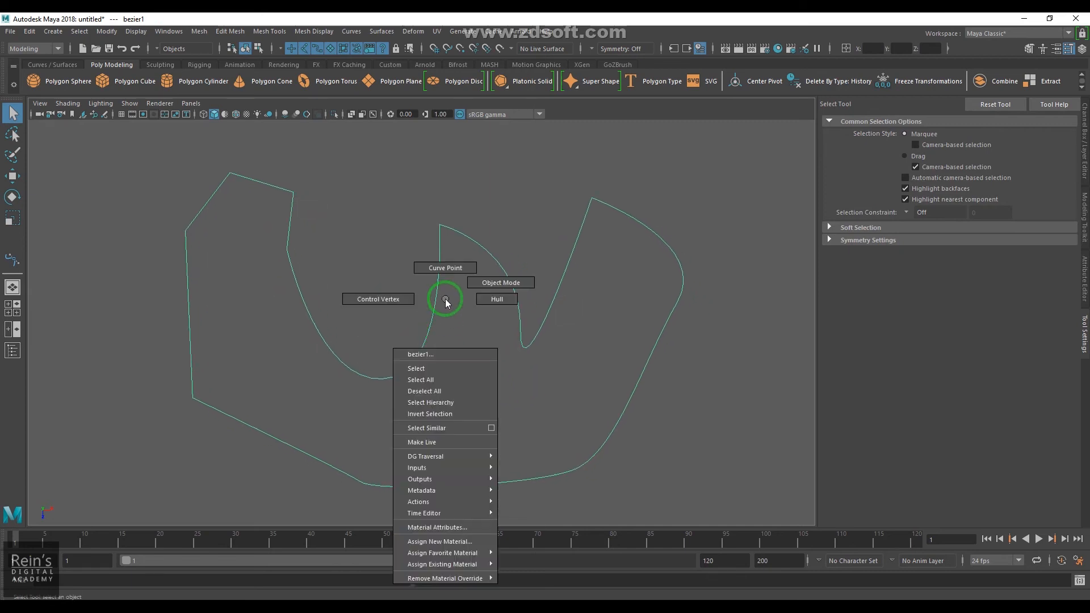
right_click_drag(445, 299, 483, 300)
left_click_drag(515, 220, 502, 259)
right_click(439, 266)
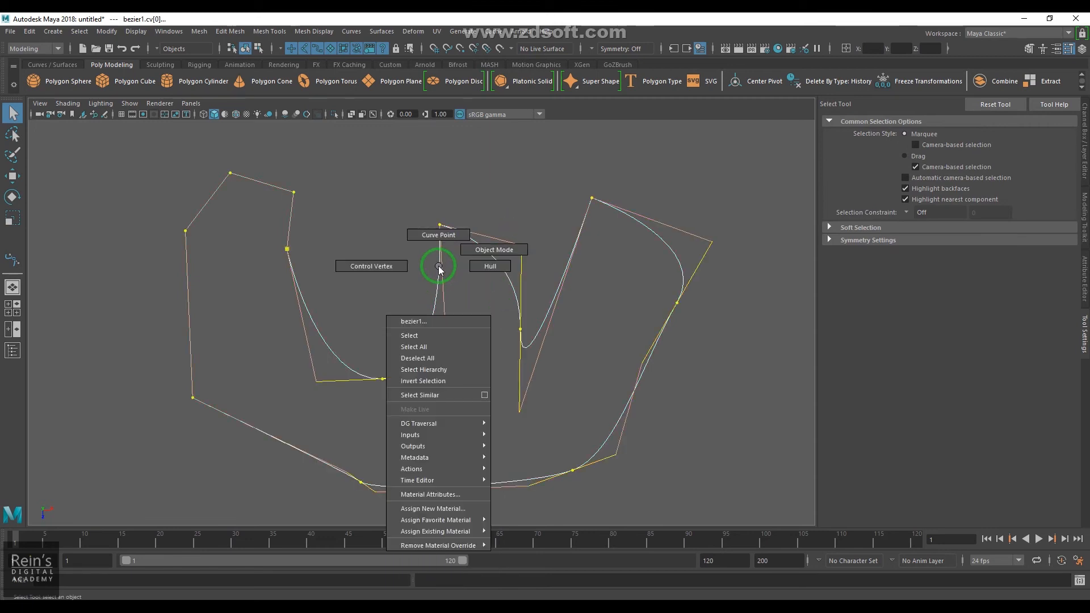
left_click(438, 235)
left_click(437, 294)
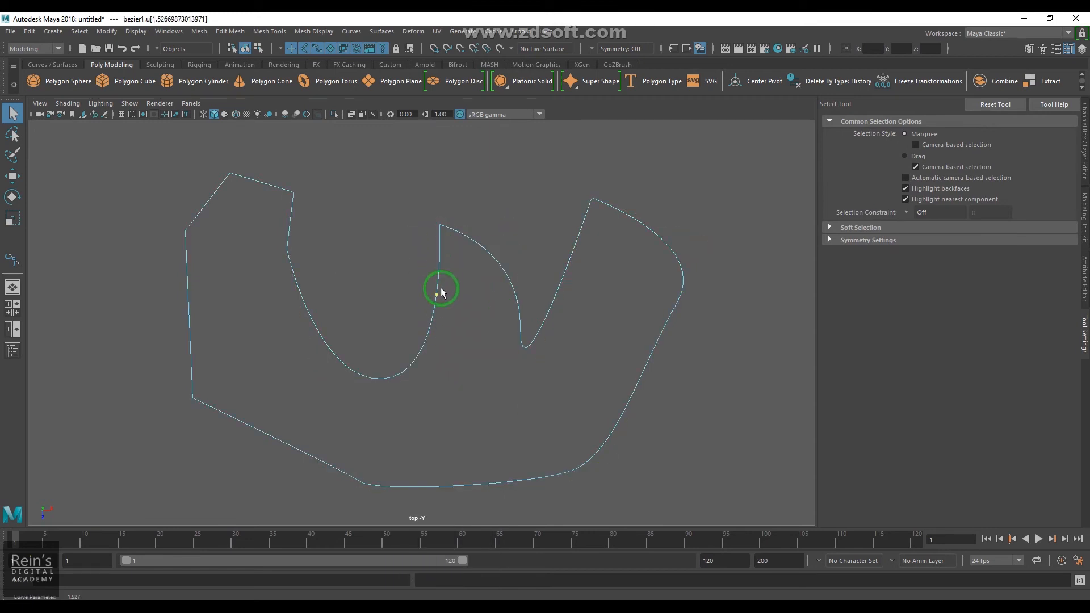
Select the anchor at the U's base in Control Vertex mode and shift it slightly up and sideways with the Move Tool
right_click(440, 263)
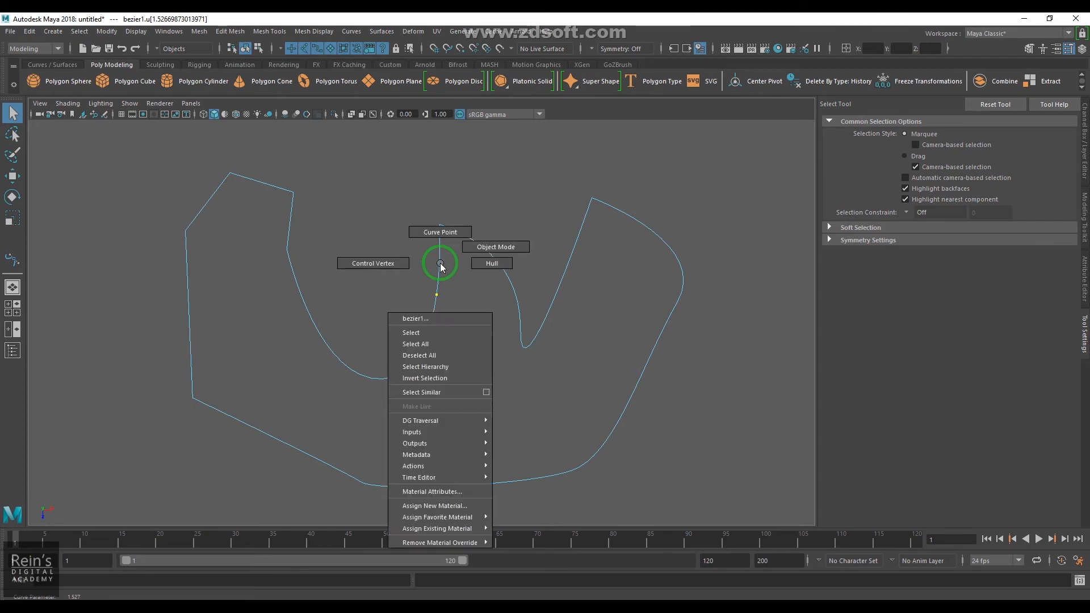
left_click(387, 263)
left_click_drag(365, 360, 389, 396)
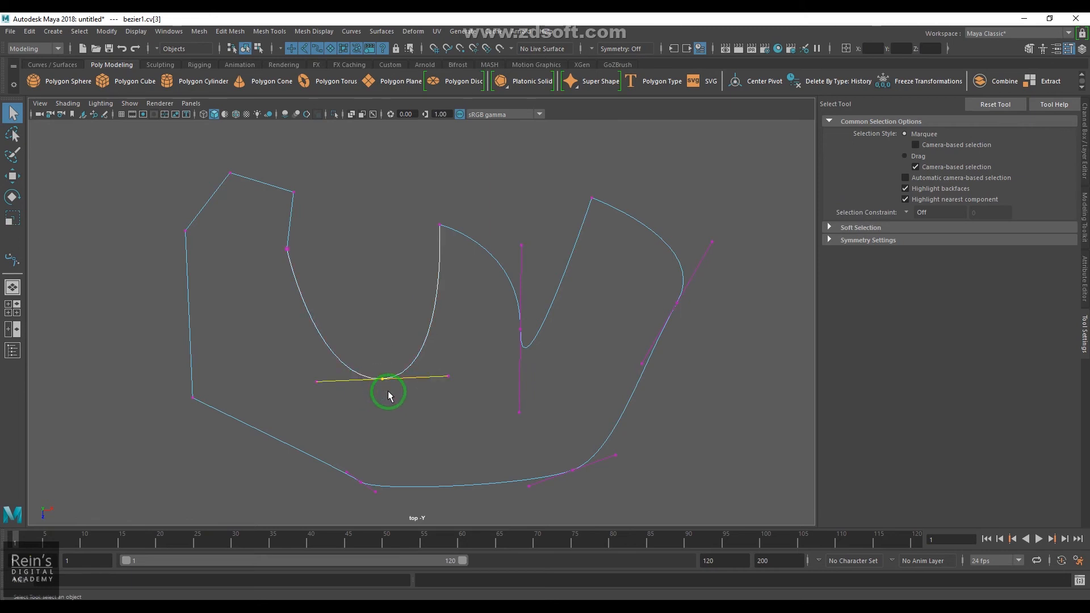
left_click_drag(370, 348, 390, 403)
left_click(11, 177)
mouse_move(390, 382)
left_mouse_down()
mouse_move(360, 370)
mouse_move(384, 362)
left_mouse_up()
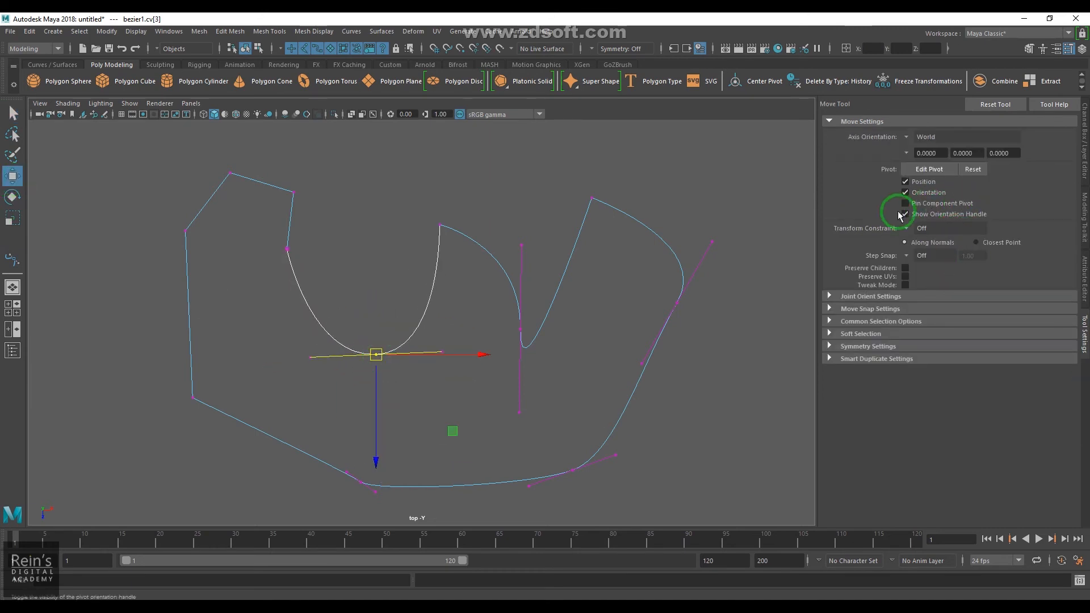
mouse_move(370, 377)
middle_mouse_down()
mouse_move(398, 375)
mouse_move(381, 382)
mouse_move(309, 360)
mouse_move(329, 385)
mouse_move(377, 375)
mouse_move(360, 373)
mouse_move(372, 365)
middle_mouse_up()
left_click(321, 372)
left_click(376, 379)
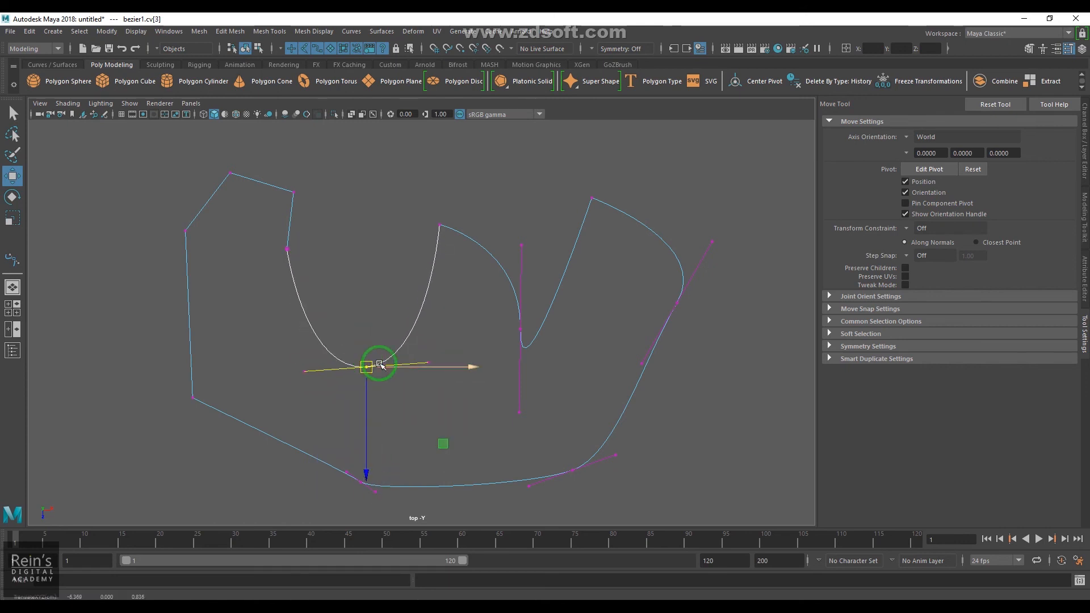
Raise the corner anchor beside the U, and try the far lower-left anchor as a smooth Bezier and as a sharp corner
left_click(288, 185)
middle_click_drag(291, 190, 287, 156)
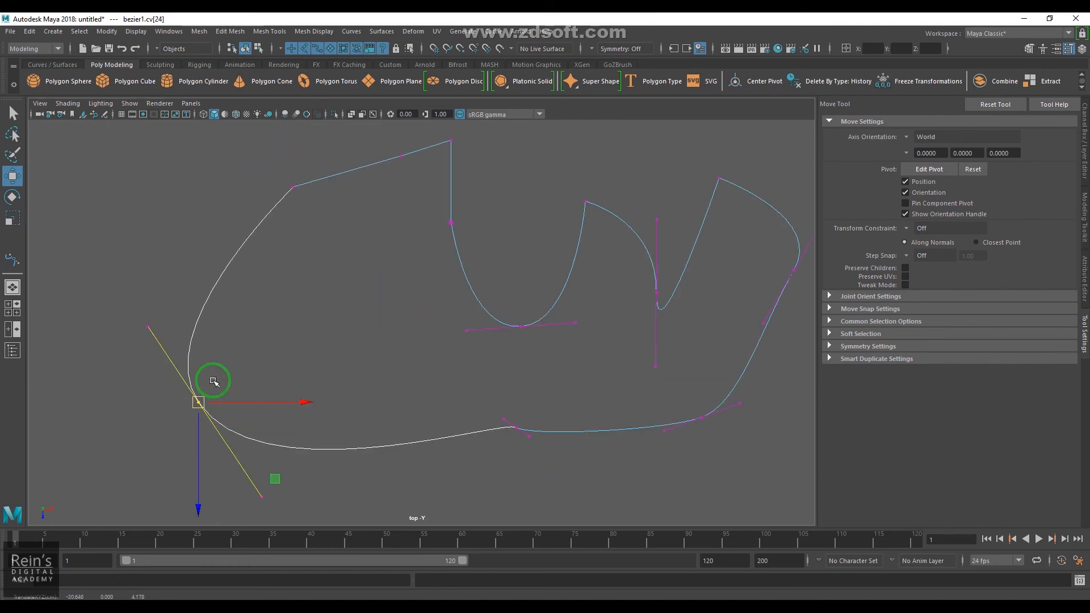
right_click(224, 371, "shift")
right_click_drag(221, 375, 283, 296, "shift")
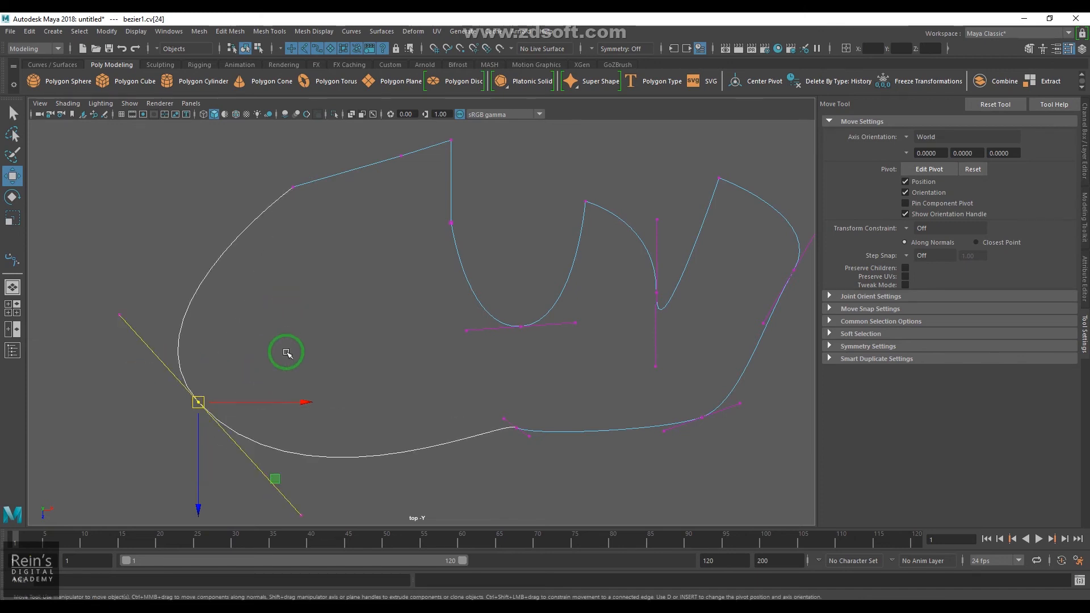
right_click_drag(289, 350, 189, 334, "shift")
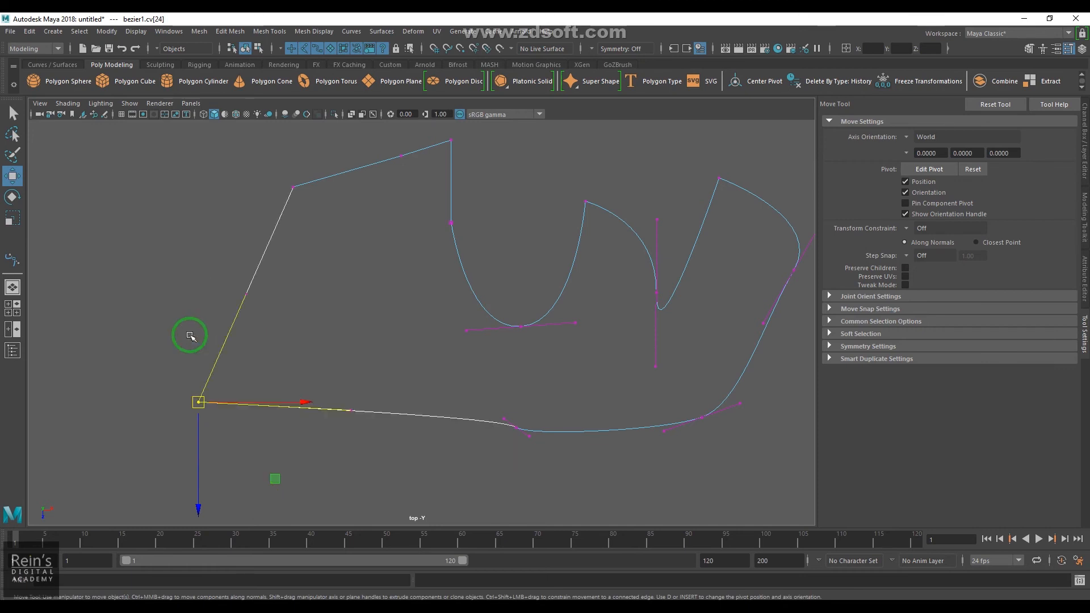
middle_click_drag(277, 361, 275, 345, "alt")
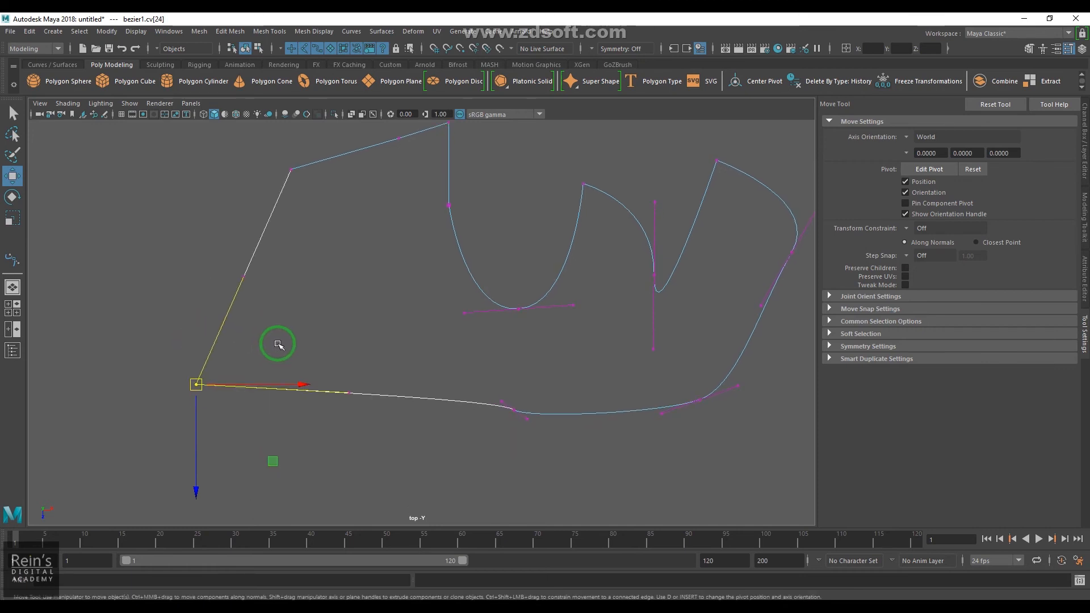
Turn the lower-left anchor back into a smooth Bezier anchor and shorten both tangent handles until its corner is nearly sharp
right_click_drag(278, 344, 280, 301, "shift")
left_click_drag(235, 476, 327, 534)
left_click_drag(298, 498, 227, 420)
left_click(117, 286)
left_click_drag(134, 317, 180, 363)
mouse_move(217, 410)
left_mouse_down()
mouse_move(234, 431)
mouse_move(208, 401)
left_mouse_up()
left_click_drag(179, 360, 188, 369)
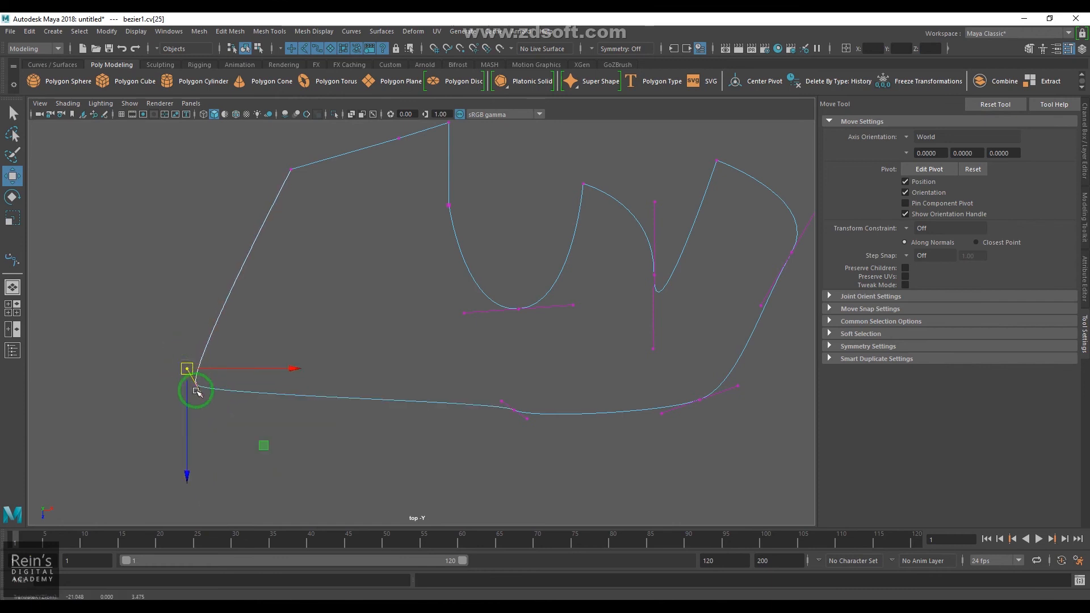
Reselect the lower-left anchor, give it independent tangents, and pull the two handles out in different directions
left_click(198, 388)
right_click_drag(232, 357, 142, 359, "shift")
left_click_drag(203, 395, 151, 487)
left_click_drag(190, 280, 68, 345)
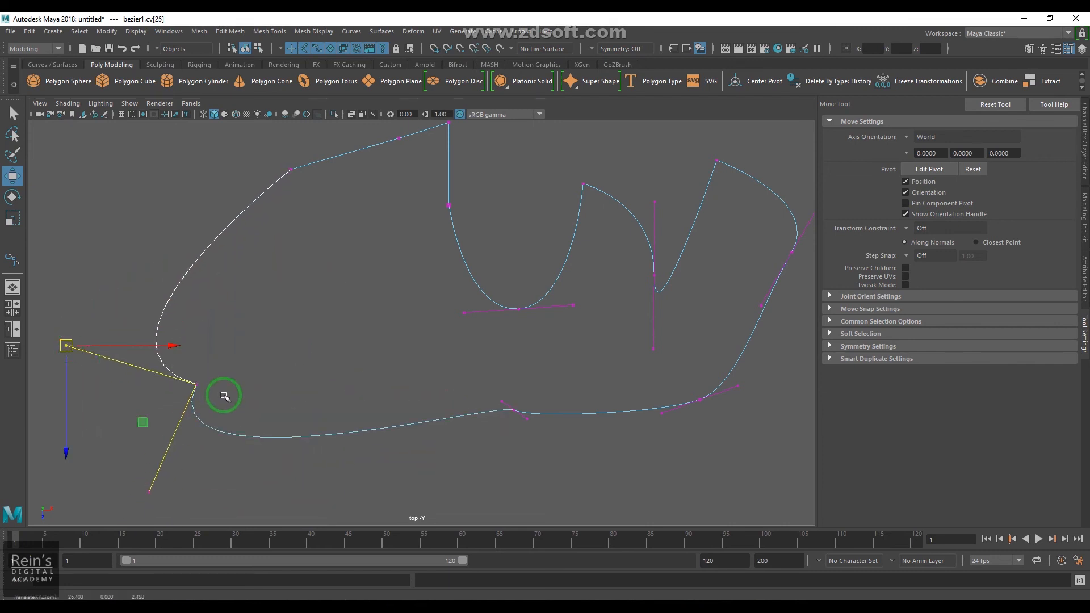
Pull the lower-left anchor's upper tangent handle farther outward and apply Smooth Anchor Tangents
middle_click_drag(316, 396, 341, 379, "alt")
right_click_drag(344, 378, 303, 385, "alt")
middle_click_drag(305, 384, 299, 389, "alt")
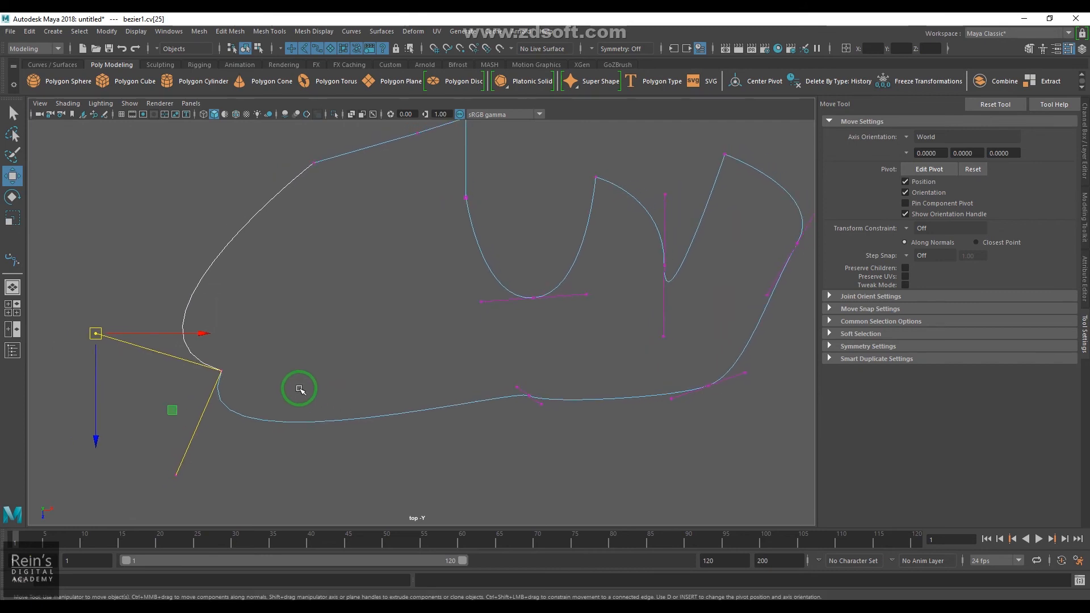
middle_click_drag(392, 322, 355, 343, "alt")
middle_click_drag(290, 397, 503, 316, "alt")
left_click(301, 417)
left_click(258, 281)
middle_click_drag(280, 292, 219, 272)
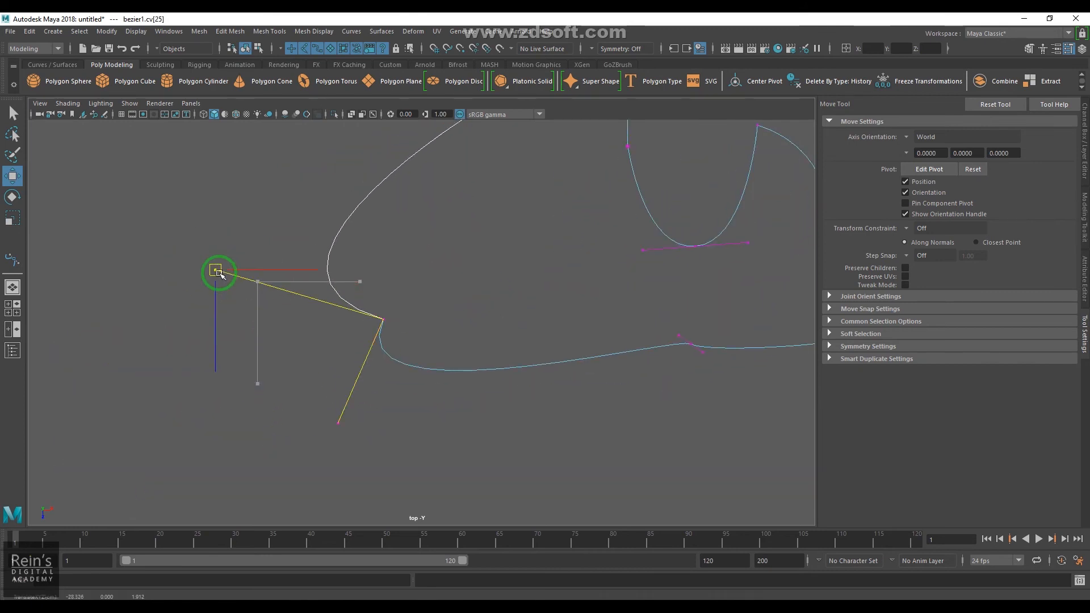
right_click(241, 302, "shift")
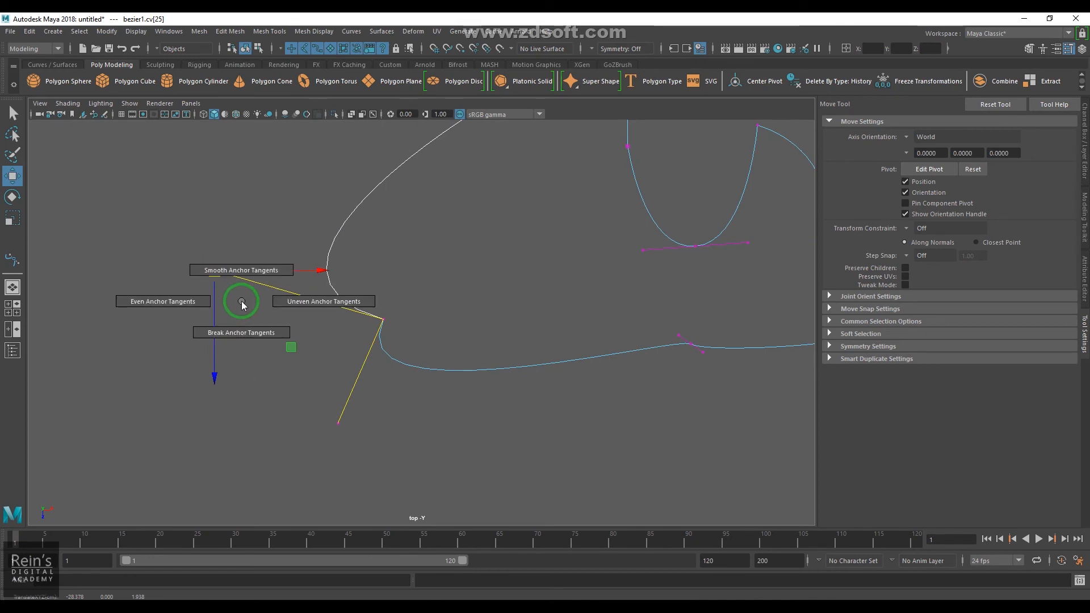
right_click_drag(241, 302, 232, 251, "shift")
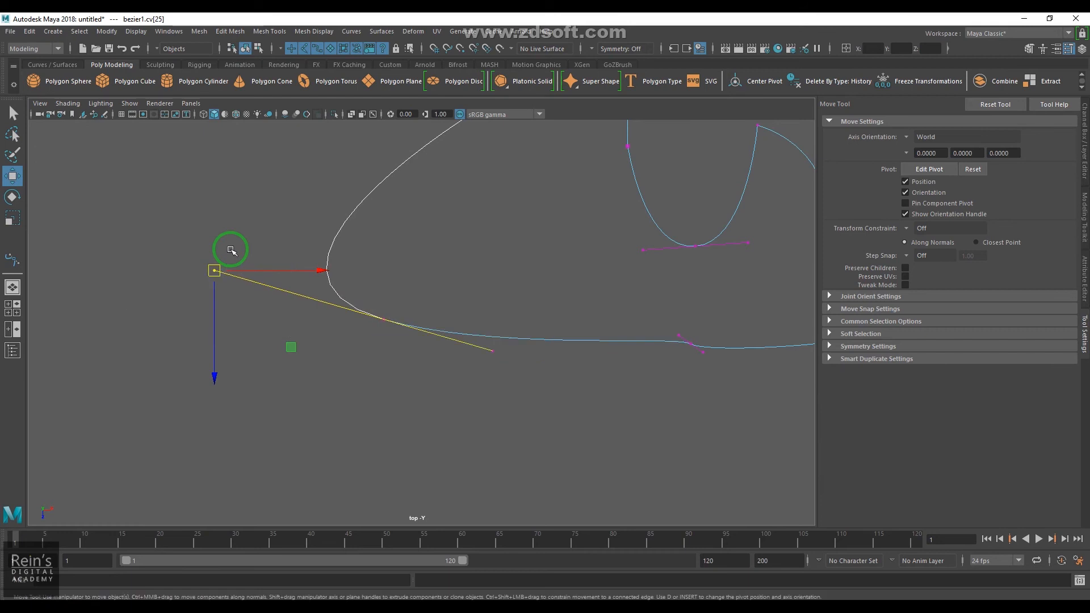
Reposition both handles of the smoothed lower-left anchor to rotate and lengthen its tangent
left_click_drag(214, 271, 258, 227)
left_click_drag(474, 388, 470, 438)
left_click_drag(264, 168, 244, 242)
left_click_drag(504, 373, 513, 428)
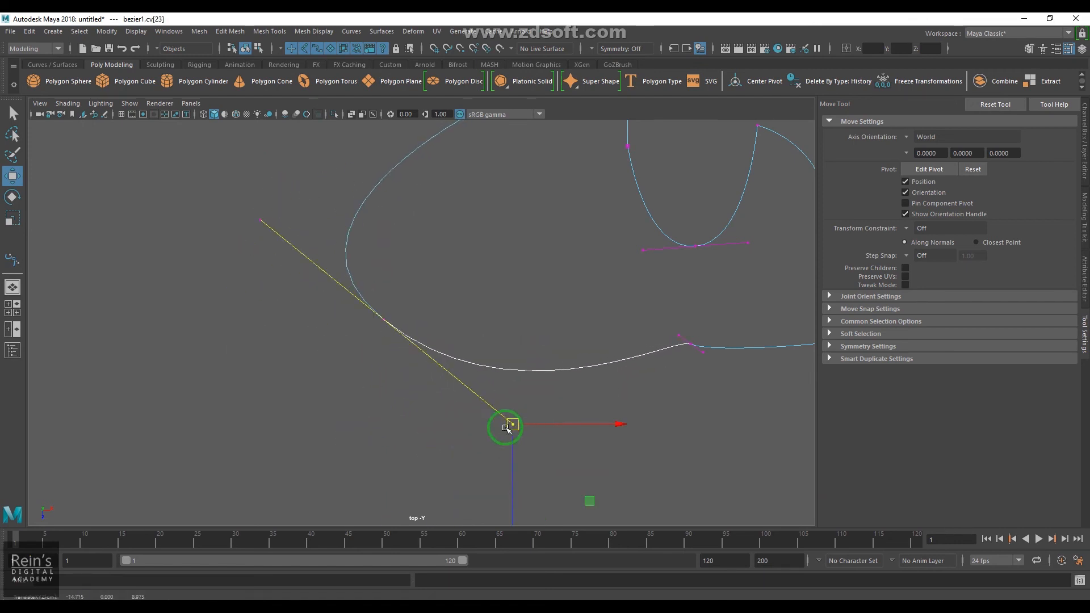
Convert the lower-left anchor to a sharp corner and pull its two tangent handles outward independently
left_click(375, 313)
right_click_drag(404, 301, 409, 406)
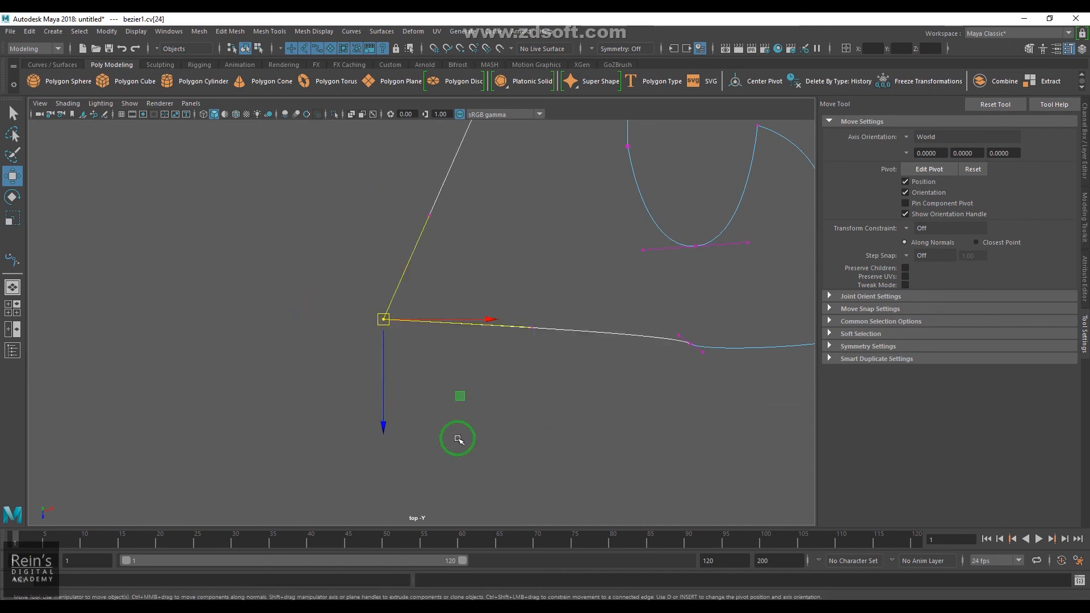
left_click(529, 328)
left_click_drag(528, 333, 413, 469)
left_click(430, 215)
left_click_drag(430, 217, 232, 346)
left_click_drag(375, 435, 432, 496)
left_click_drag(415, 474, 347, 472)
Apply Smooth Anchor Tangents to the lower-left anchor and swing its lower handle toward the inside of the shape
right_click(352, 449, "shift")
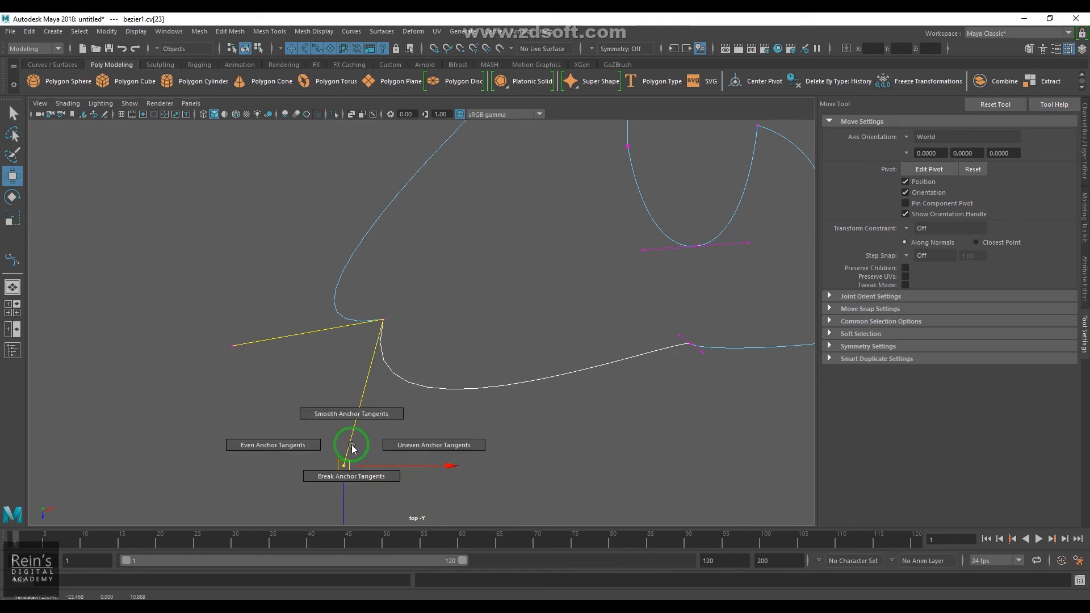
right_click_drag(351, 449, 363, 414, "shift")
left_click_drag(297, 414, 378, 531)
left_click_drag(344, 462, 507, 463)
Break the lower-left anchor's tangents and move its lower and upper handles independently
right_click_drag(452, 444, 452, 468)
left_click_drag(504, 460, 391, 480)
left_click_drag(255, 177, 308, 225)
left_click_drag(289, 215, 220, 321)
left_click_drag(245, 172, 295, 216)
left_click_drag(283, 204, 246, 278)
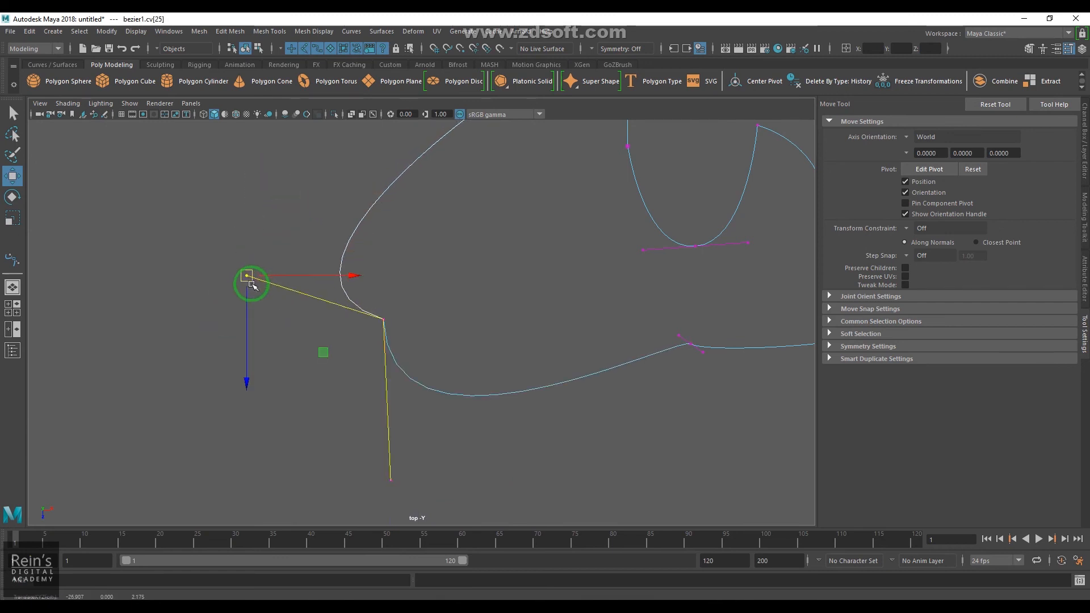
Smooth and break the lower-left anchor's tangents again, then move the upper handle below the anchor's level
left_click_drag(333, 438, 438, 513)
middle_click_drag(423, 446, 417, 411, "alt")
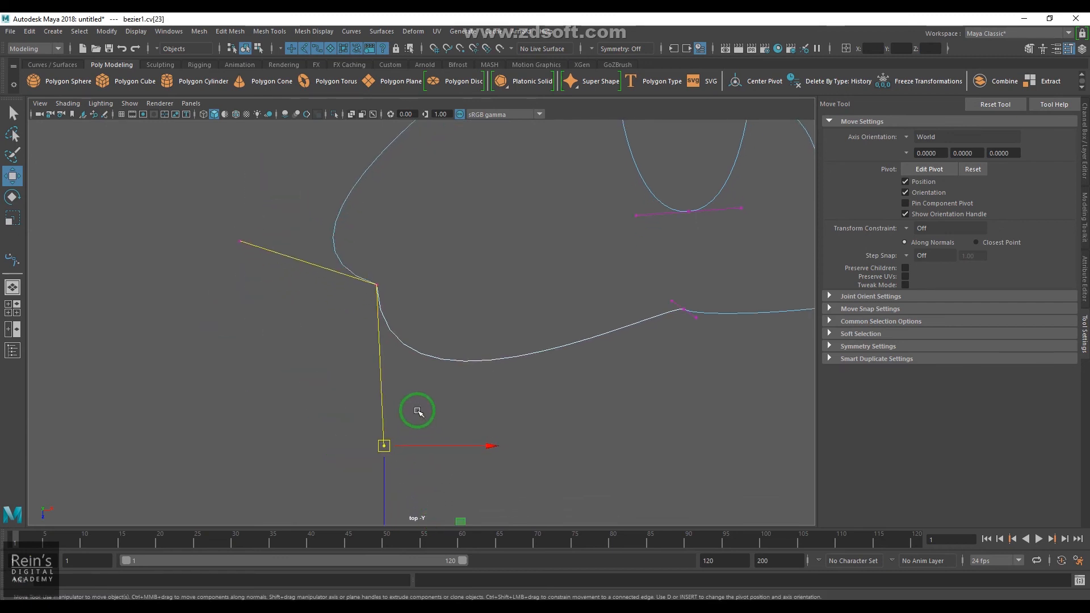
right_click(419, 413, "shift")
right_click_drag(419, 413, 417, 363, "shift")
right_click(405, 410, "shift")
right_click_drag(404, 409, 405, 440, "shift")
left_click(366, 142)
left_click_drag(367, 141, 222, 321)
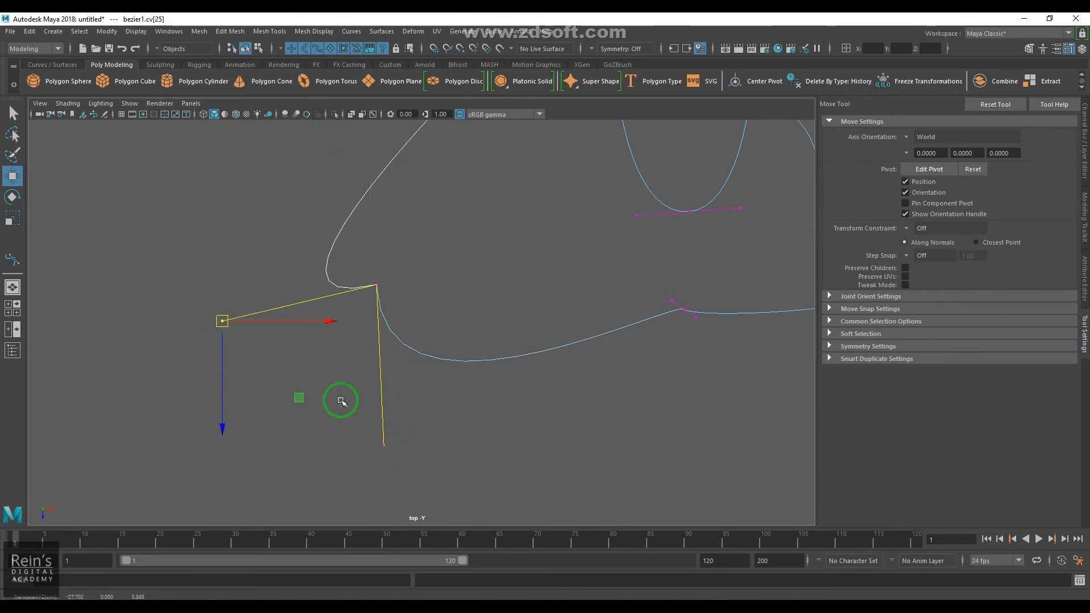
Restore a straight smooth tangent on the lower-left anchor and extend its lower handle outward
left_click_drag(359, 250, 391, 307)
left_click(384, 446)
right_click_drag(411, 438, 416, 464, "shift")
left_click_drag(386, 444, 505, 404)
middle_click_drag(433, 384, 461, 435, "alt")
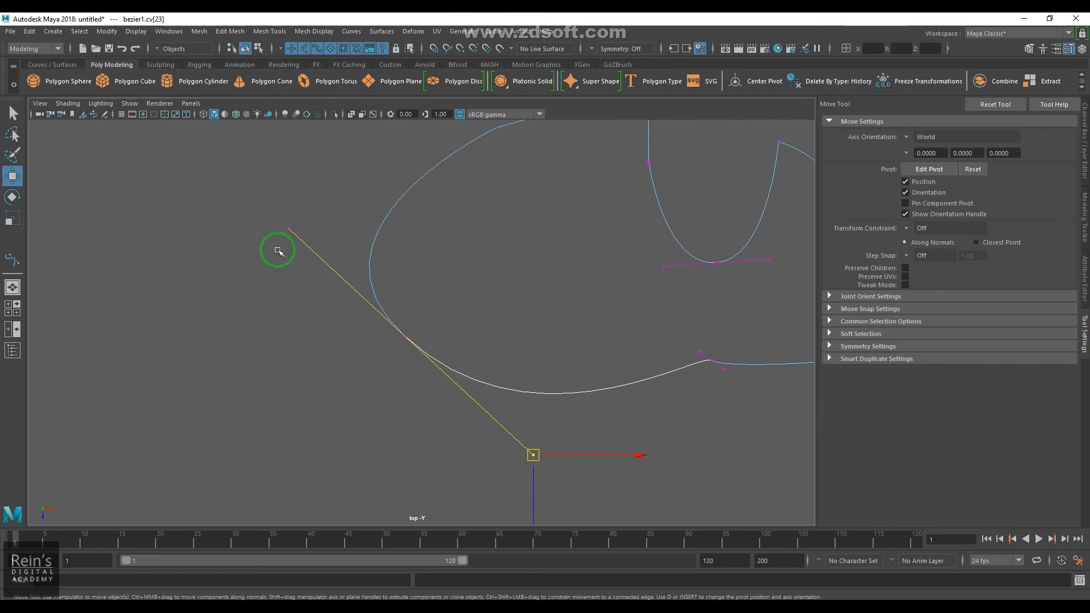
left_click_drag(545, 454, 593, 473)
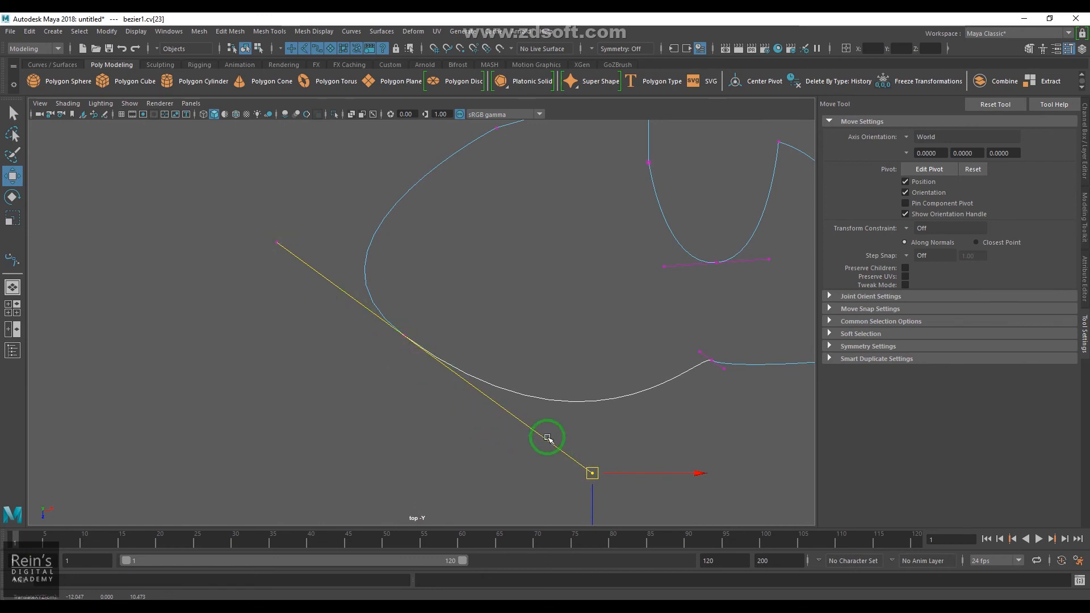
Apply Even Anchor Tangents to the lower-left anchor and shorten both handles together by moving the lower one inward
right_click(578, 422)
left_click(457, 420)
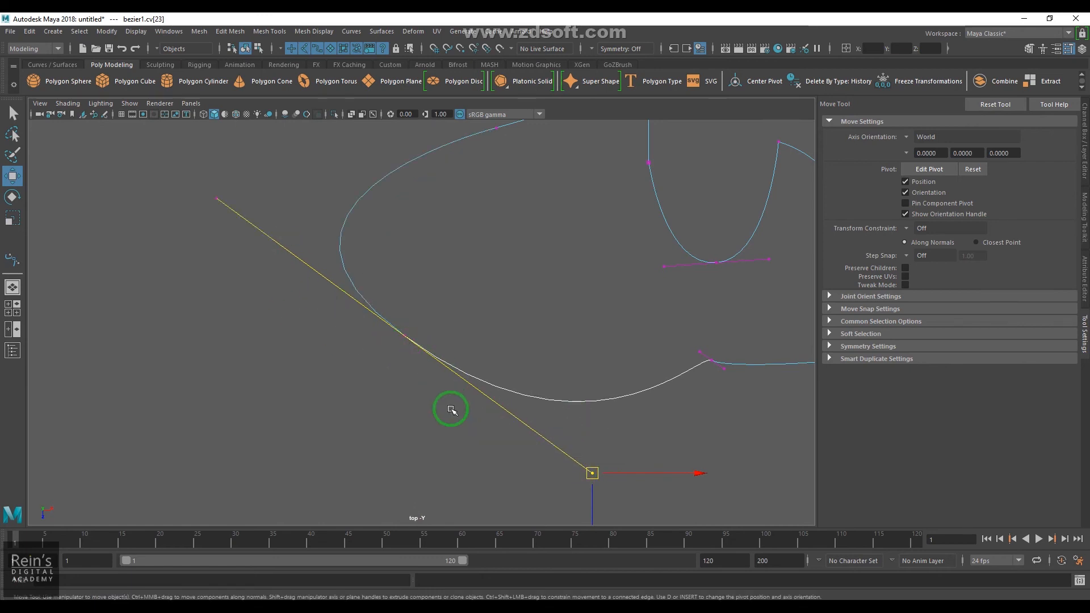
left_click_drag(594, 478, 562, 462)
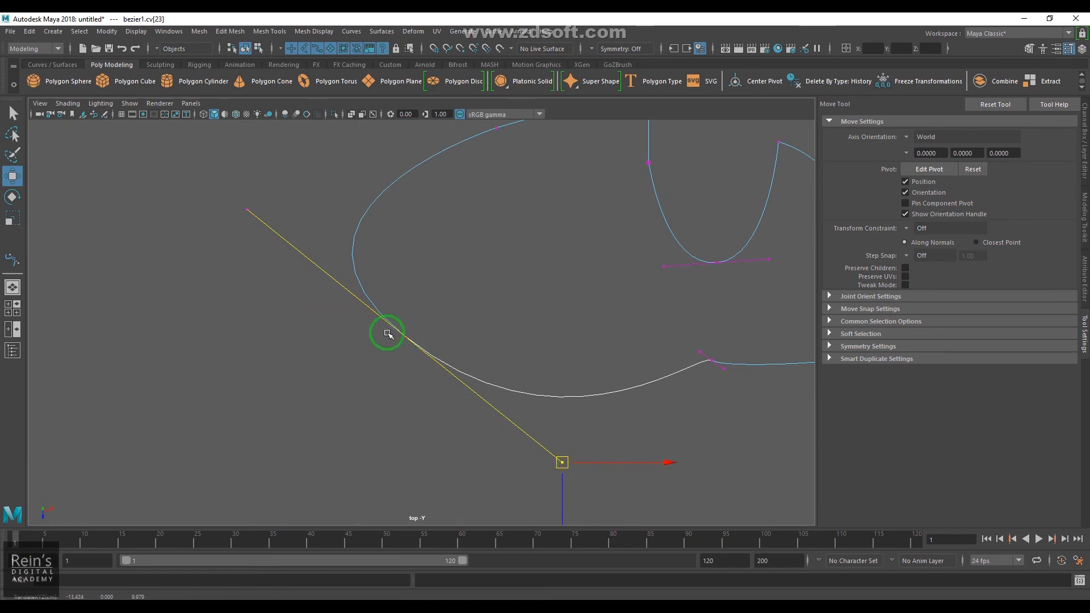
left_click_drag(561, 462, 499, 417)
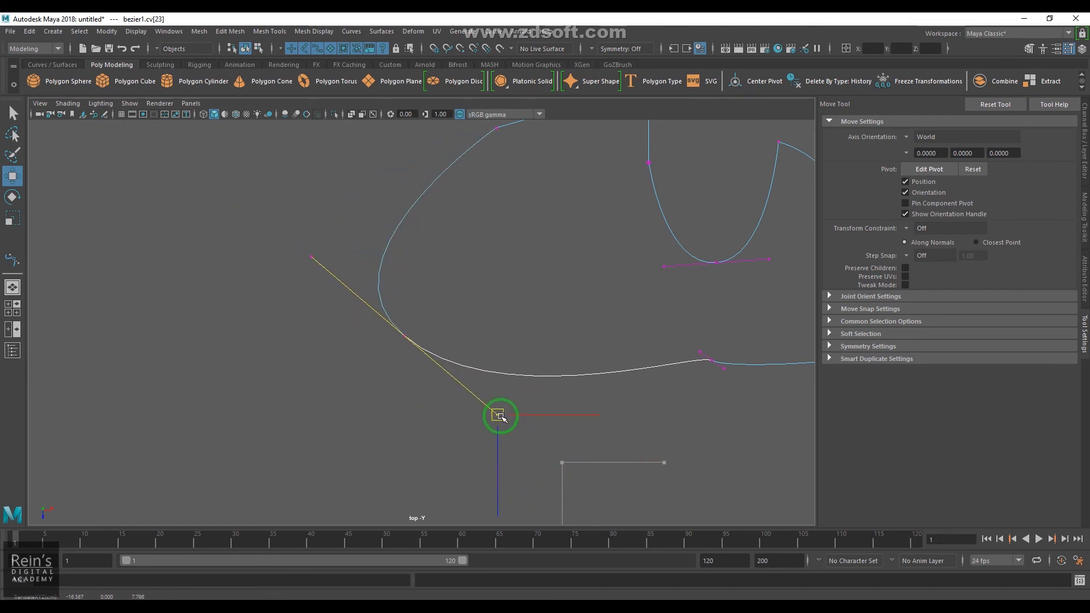
Apply Uneven Anchor Tangents to the lower-left anchor and move only its lower handle closer to the anchor
right_click(512, 419, "shift")
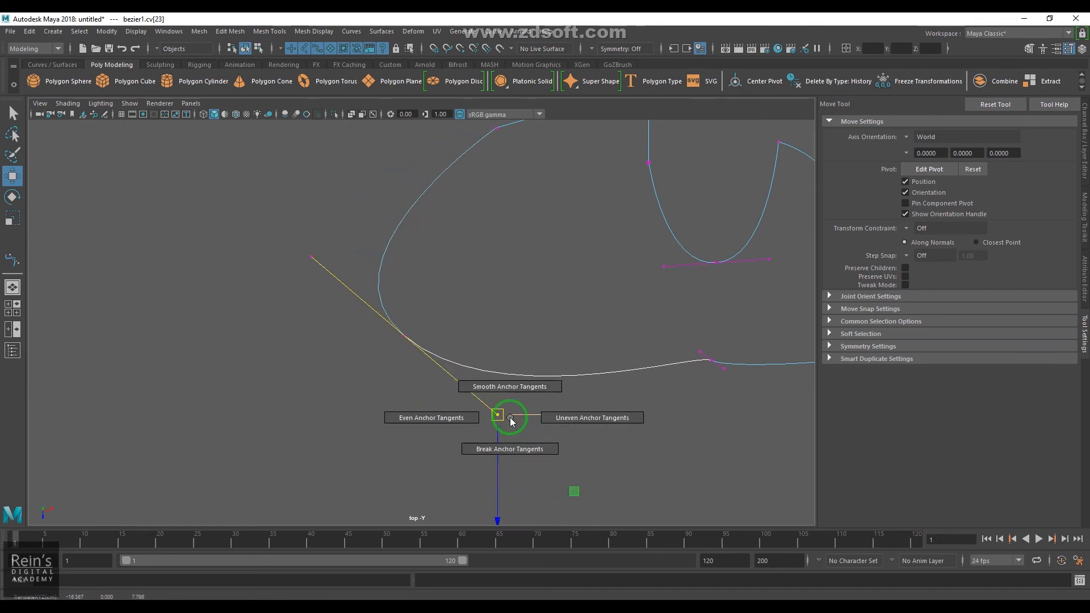
right_click_drag(510, 419, 596, 424, "shift")
left_click_drag(494, 415, 448, 378)
right_click_drag(449, 377, 454, 408, "shift")
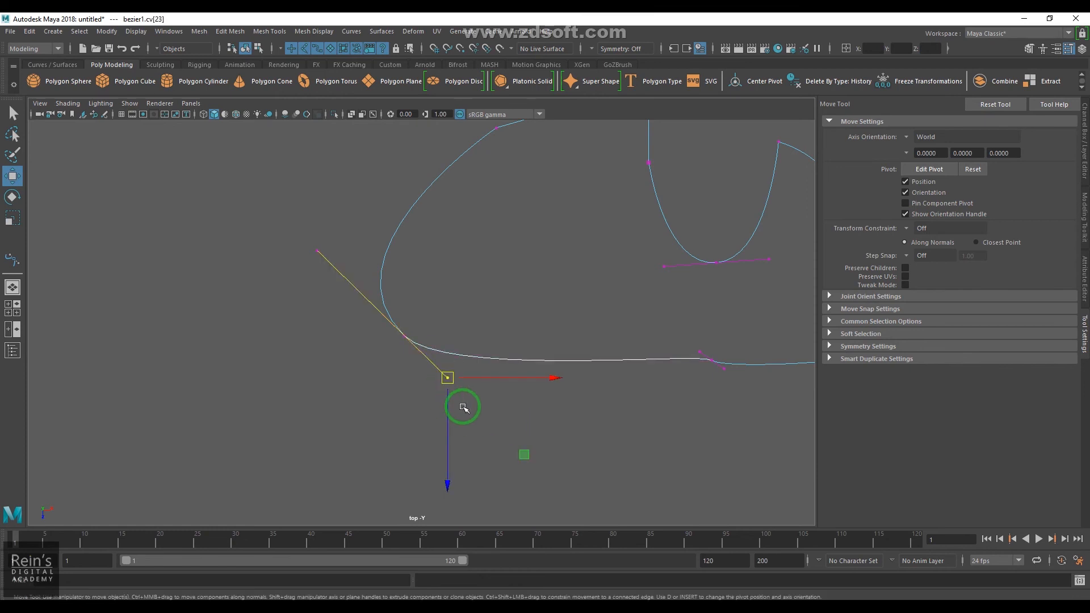
Select the lower-left anchor point itself and convert it to a sharp corner anchor
left_click(392, 321)
left_click_drag(391, 321, 404, 366)
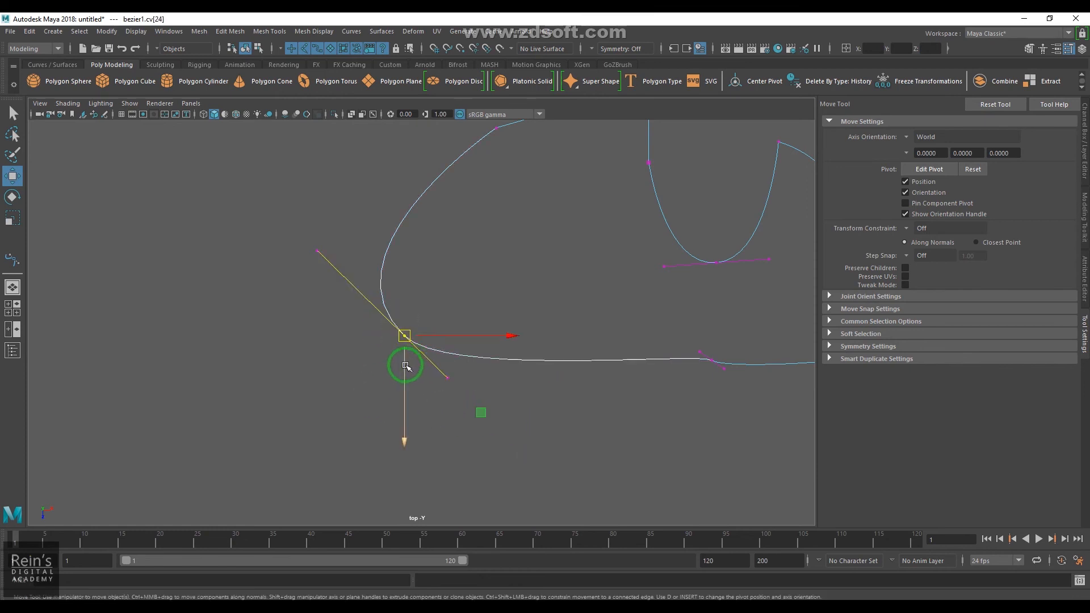
right_click_drag(382, 355, 360, 311, "shift")
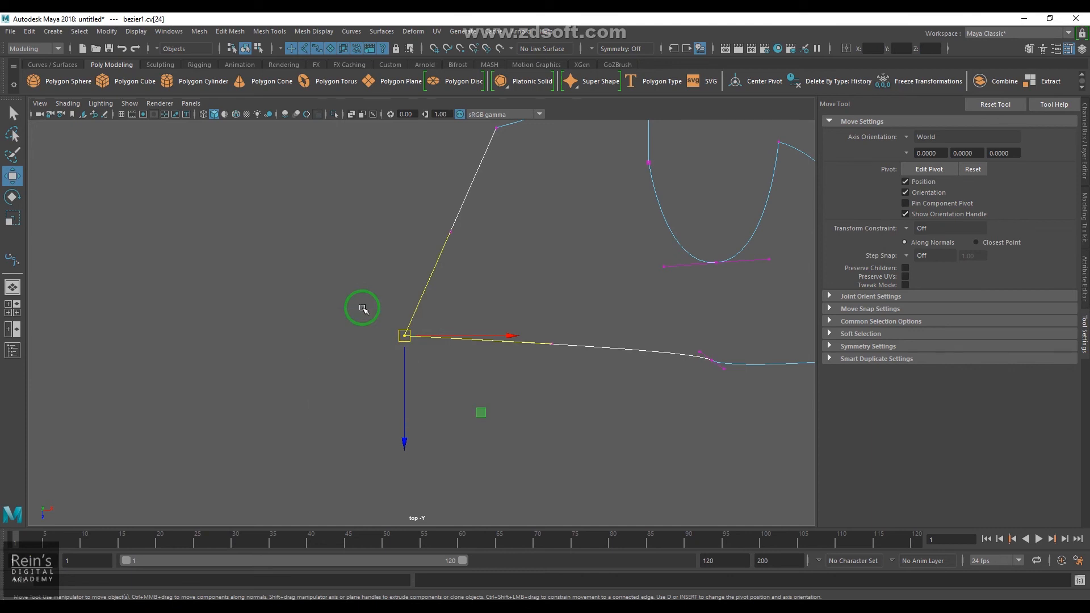
right_click_drag(434, 312, 426, 283, "shift")
right_click_drag(555, 436, 557, 433, "shift")
left_click(396, 324)
right_click_drag(433, 298, 511, 342, "shift")
scroll(511, 343, "down", 2)
middle_click_drag(533, 348, 370, 380, "alt")
right_click_drag(457, 325, 495, 308)
left_click_drag(452, 305, 461, 353)
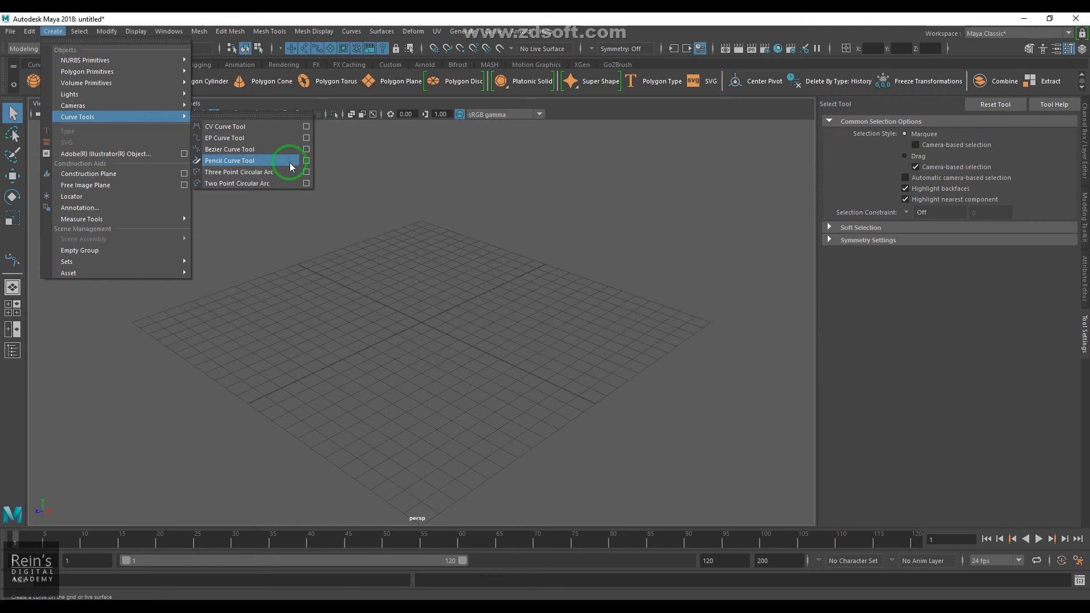
Activate the Pencil Curve Tool with its settings shown, keep curve degree 3, and switch to the full top view
left_click(306, 164)
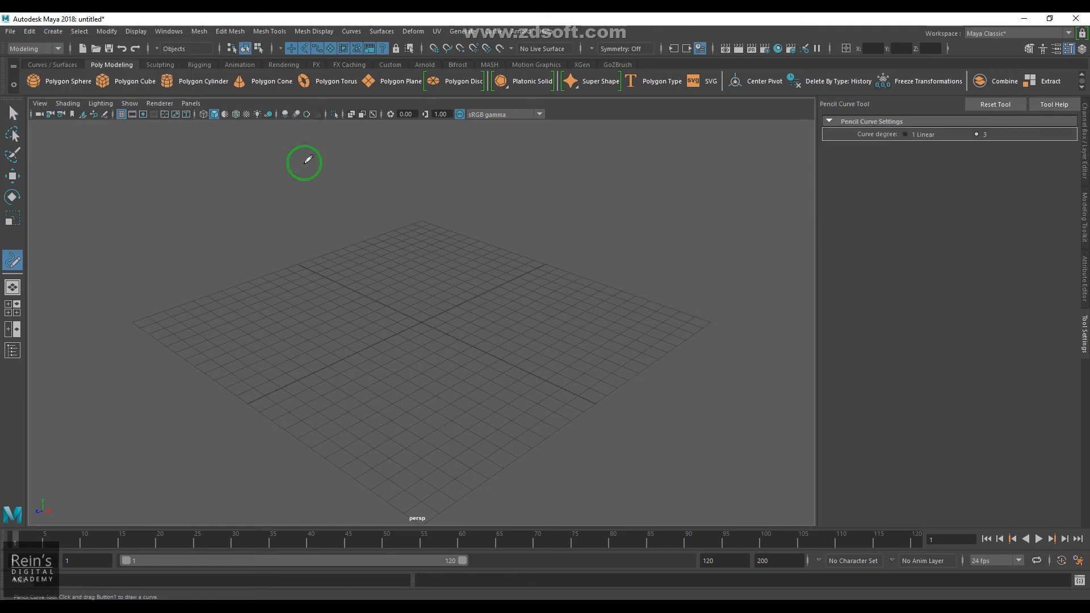
left_click(912, 139)
left_click(976, 137)
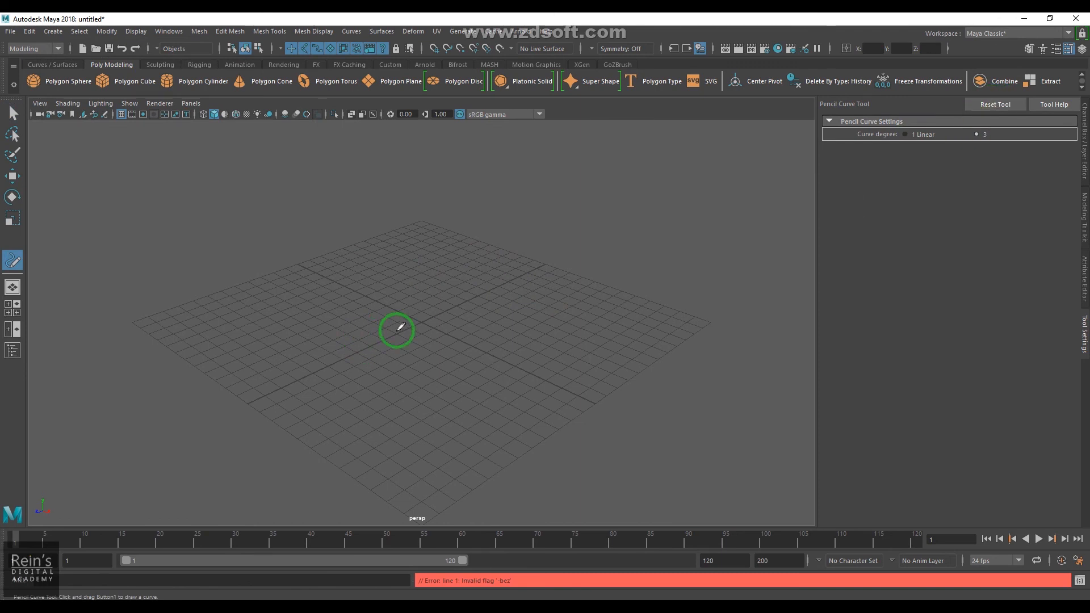
key("space")
key("space")
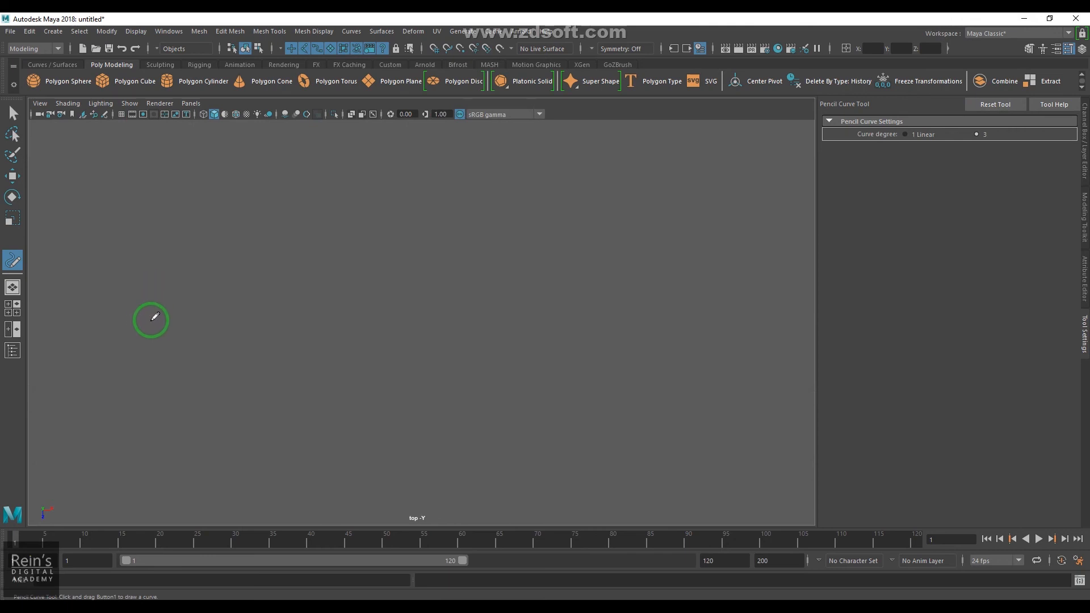
Handwrite the word "Rein's" with pencil strokes, adding the apostrophe and a small circle as the dot of the i
mouse_move(162, 252)
left_mouse_down()
mouse_move(163, 347)
mouse_move(166, 240)
mouse_move(184, 303)
mouse_move(174, 291)
mouse_move(255, 275)
mouse_move(287, 279)
mouse_move(286, 303)
mouse_move(319, 286)
mouse_move(362, 229)
mouse_move(369, 289)
mouse_move(366, 273)
left_mouse_up()
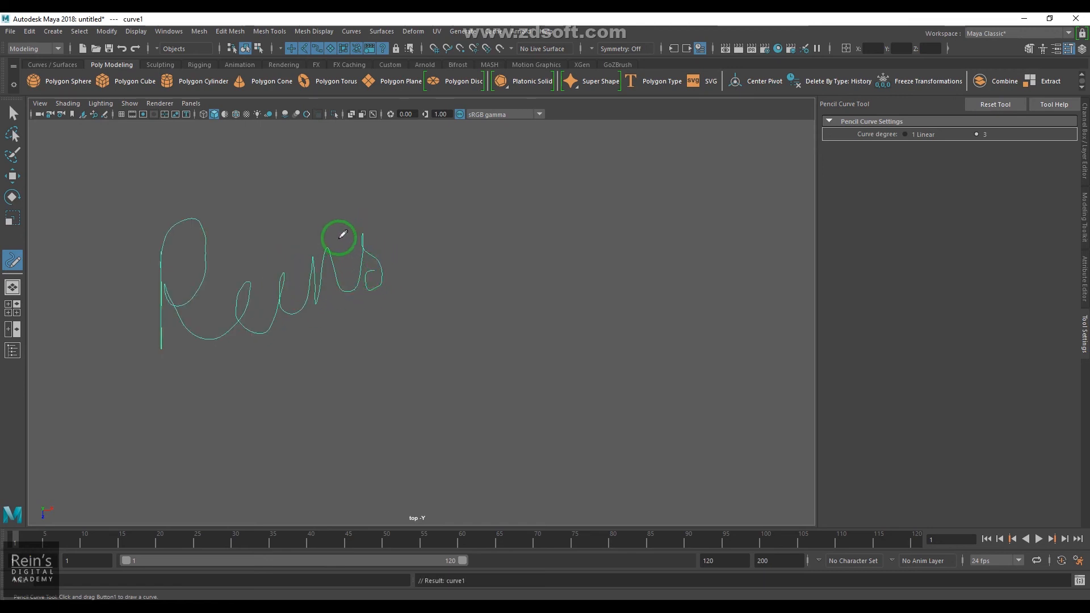
left_click_drag(345, 219, 341, 238)
left_click_drag(278, 253, 278, 253)
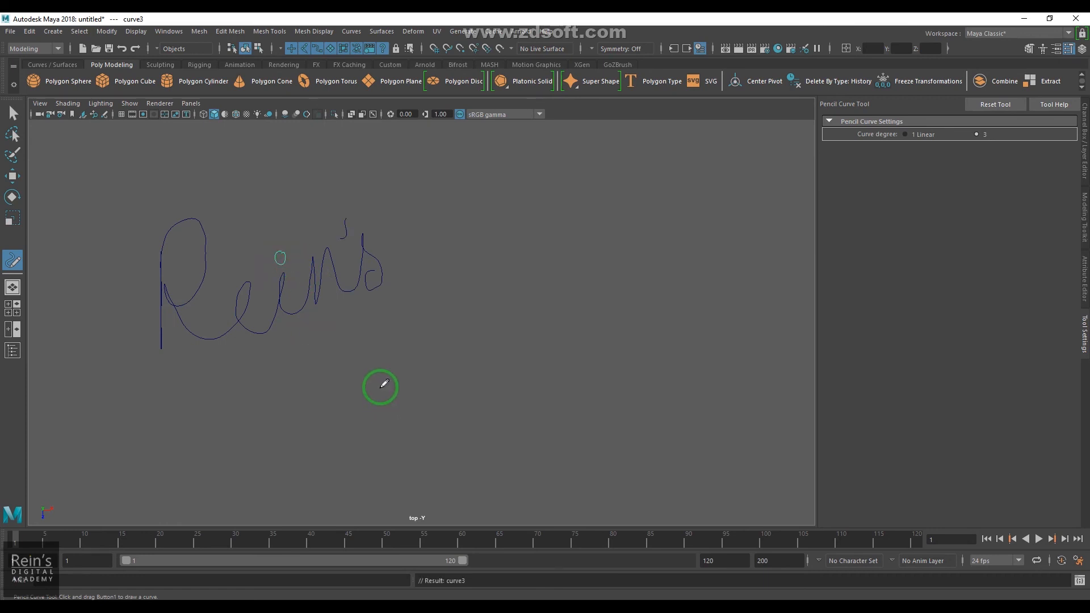
With the Move Tool, display the handwritten curve's control vertices and select those around the letter e
left_click(12, 175)
left_click_drag(205, 285, 266, 313)
right_click_drag(267, 310, 273, 277)
left_click_drag(202, 272, 270, 344)
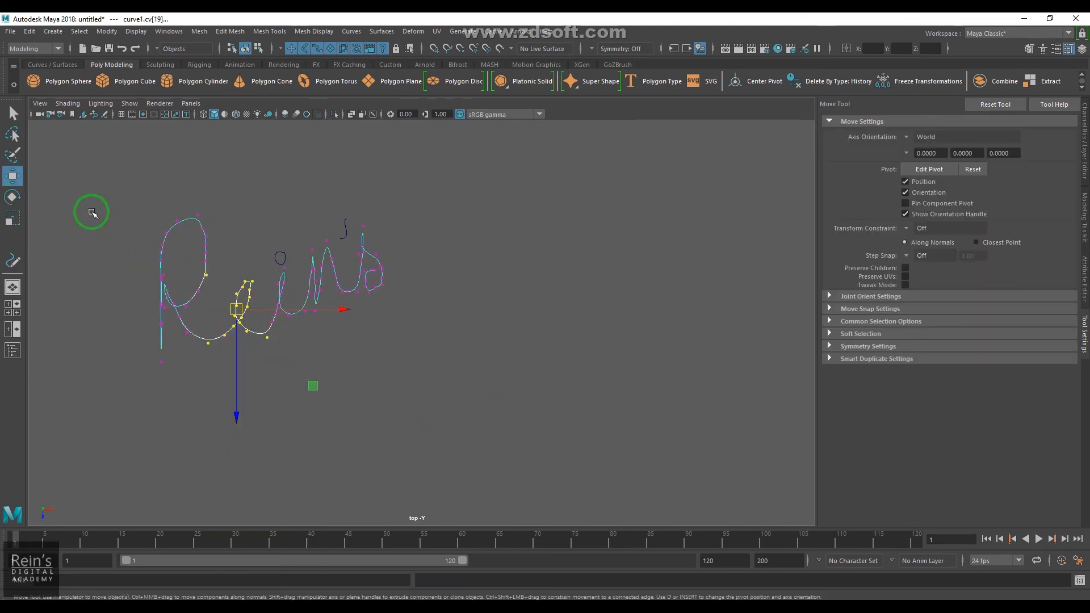
Return to the Select Tool and start a new scene without saving the handwritten curves
left_click(13, 113)
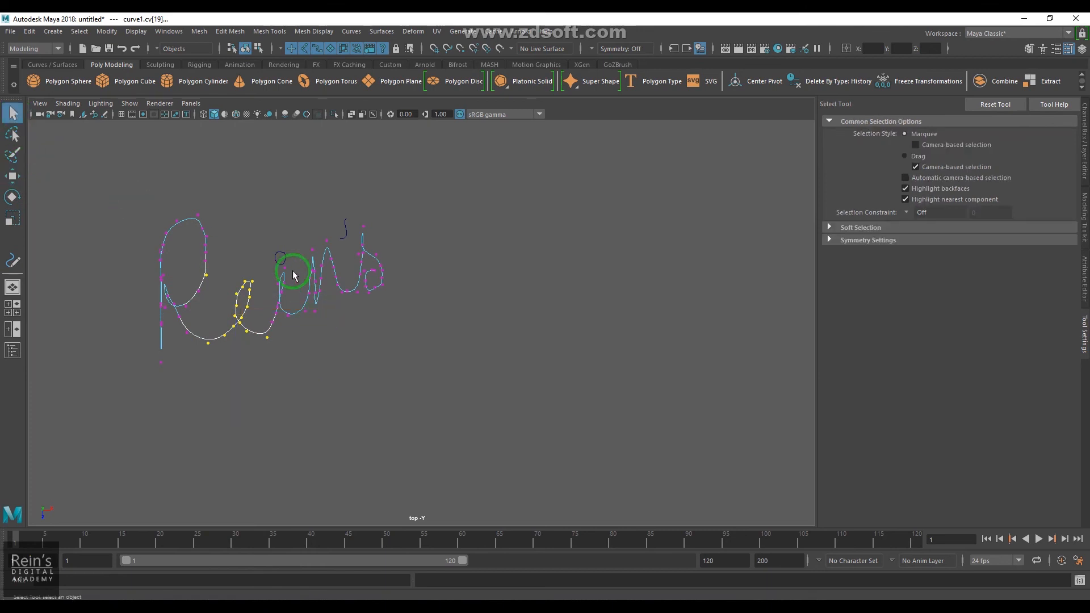
left_click(83, 50)
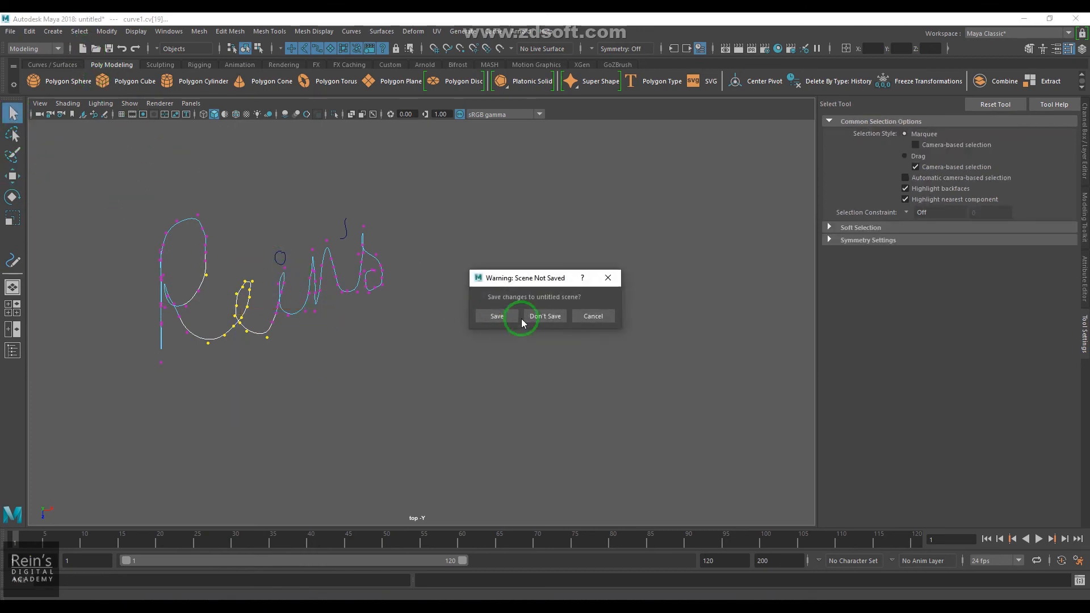
left_click(538, 317)
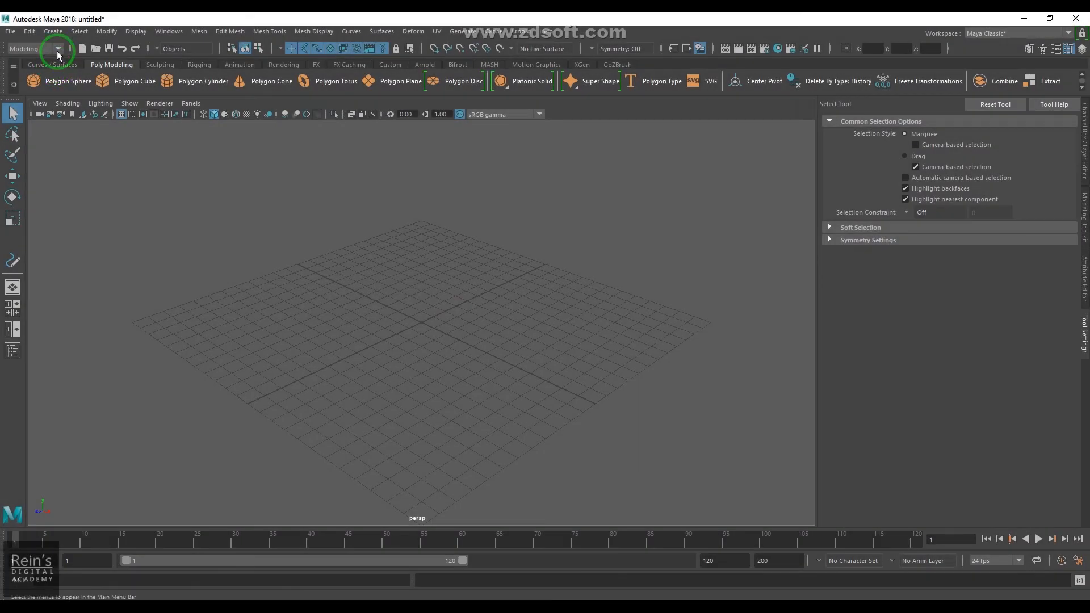
Activate the Three Point Circular Arc tool with its settings shown, keep degree 3 and 8 sections, and switch to the full top view
left_click(52, 31)
mouse_move(116, 115)
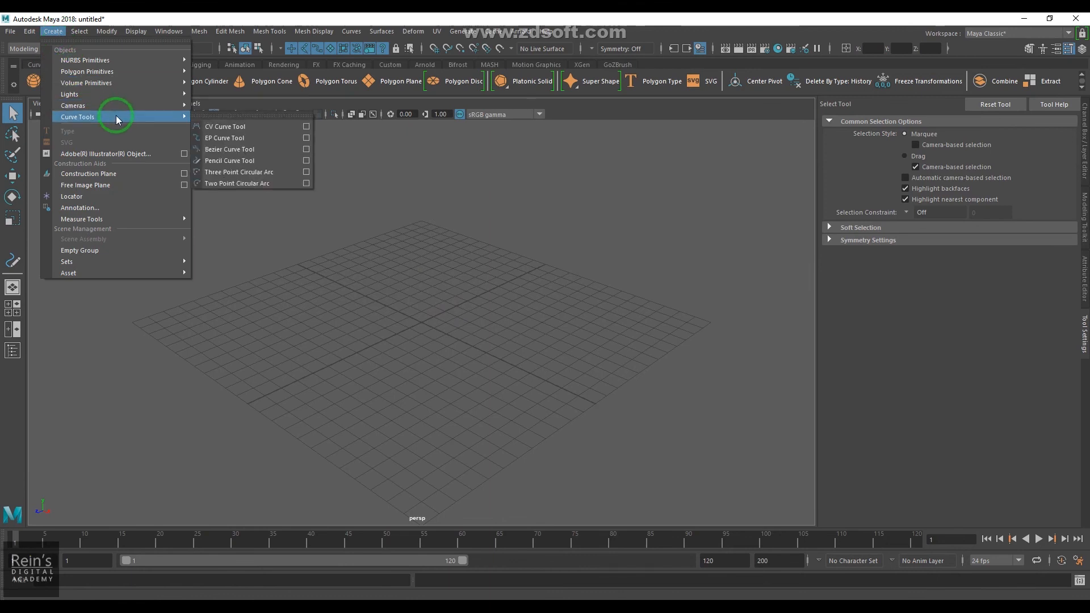
left_click(307, 173)
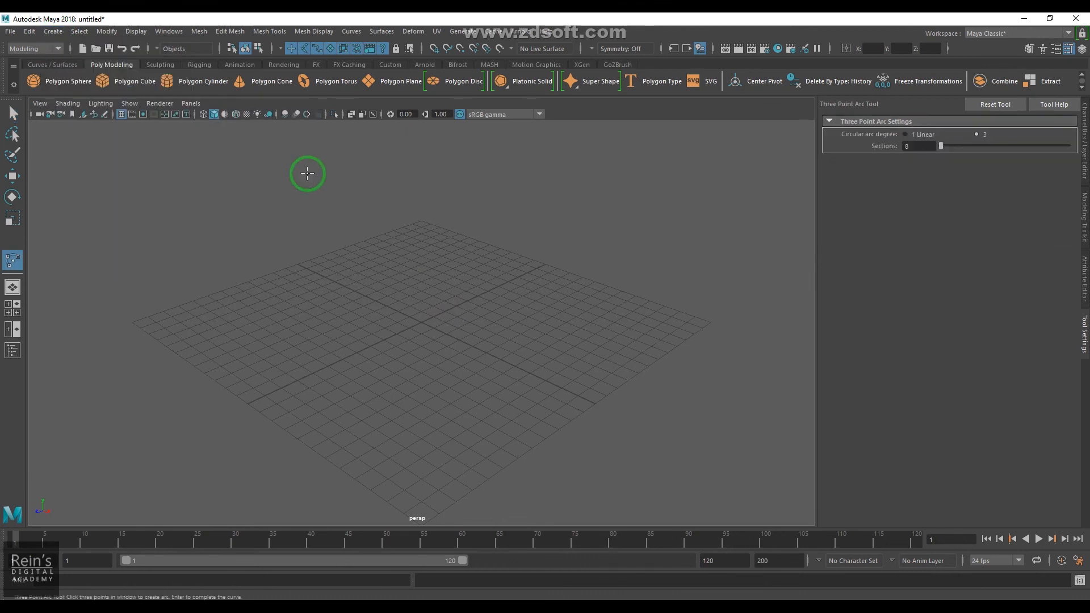
left_click(915, 153)
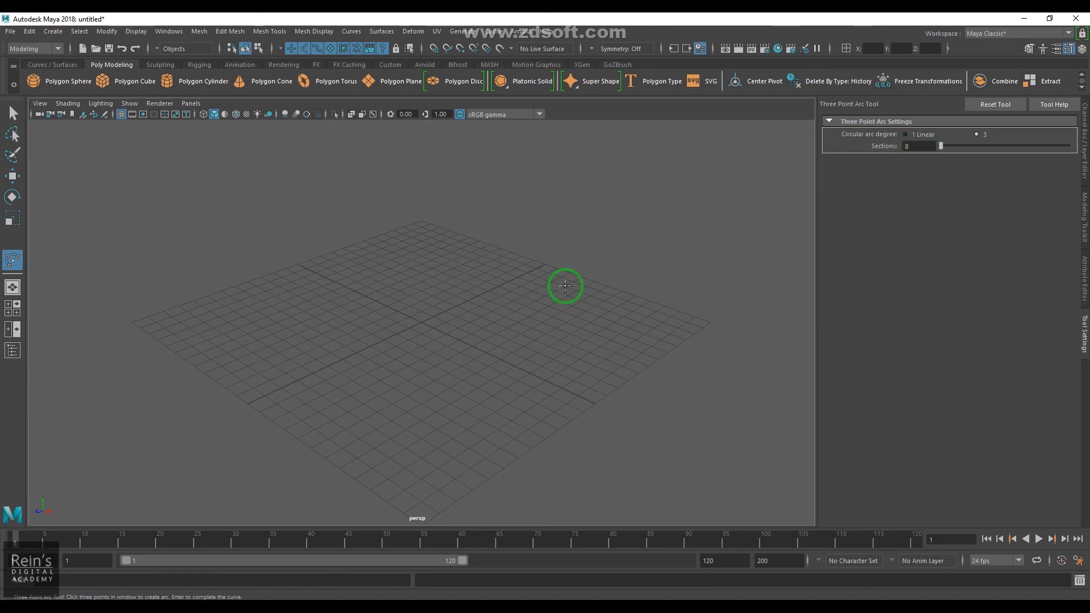
key("space")
key("space")
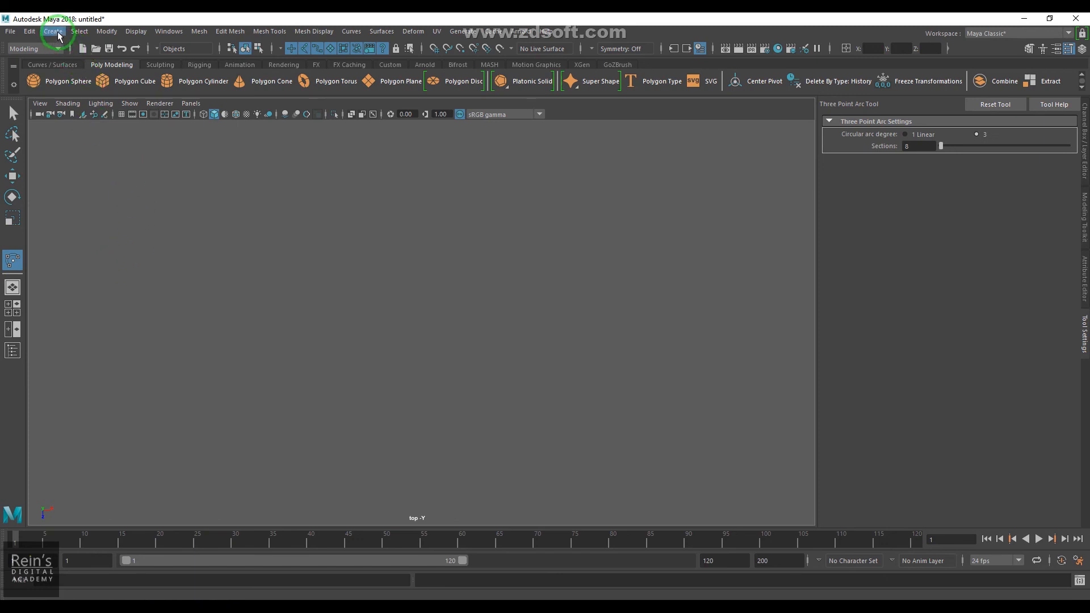
Place three points for a dome-shaped circular arc with a radius of about 6.56 cm
left_click(190, 329)
left_click(369, 186)
left_click(529, 328)
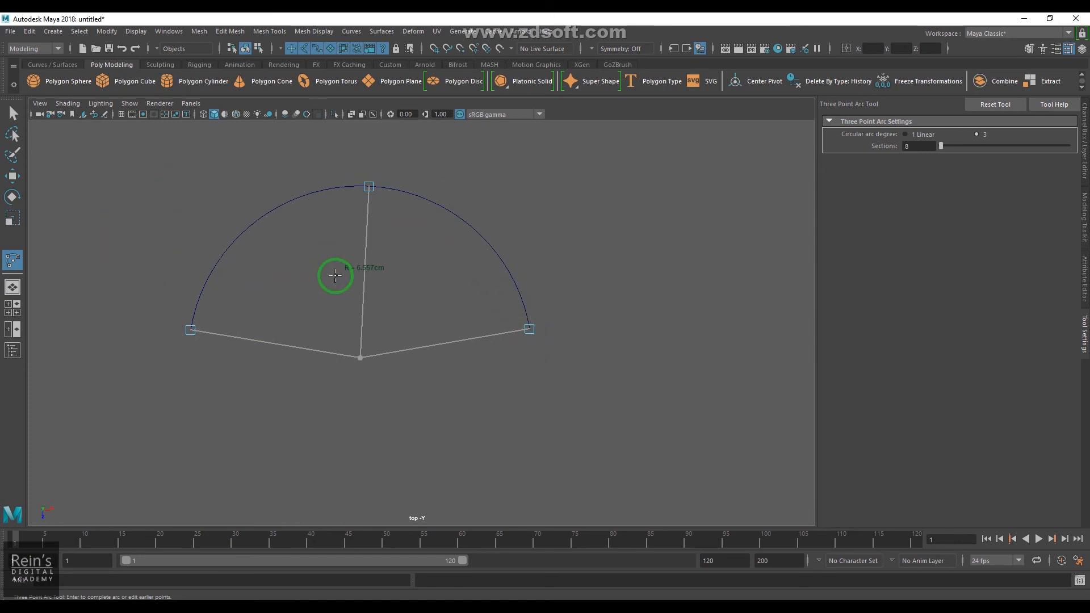
Move the arc's points to about X -8.458, Z 2.924; X -2.415, Z -6; and X 4.776, Z 2.274, and complete the arc
left_click_drag(367, 185, 355, 163)
left_click_drag(529, 330, 546, 382)
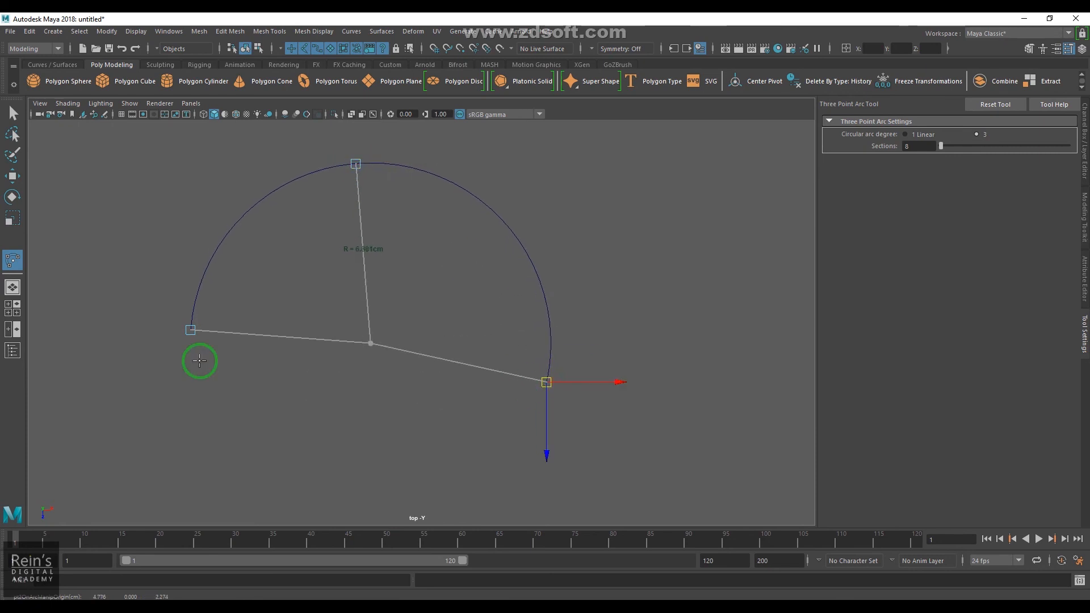
left_click_drag(186, 332, 195, 399)
mouse_move(343, 165)
left_mouse_down()
mouse_move(347, 153)
mouse_move(356, 165)
left_mouse_up()
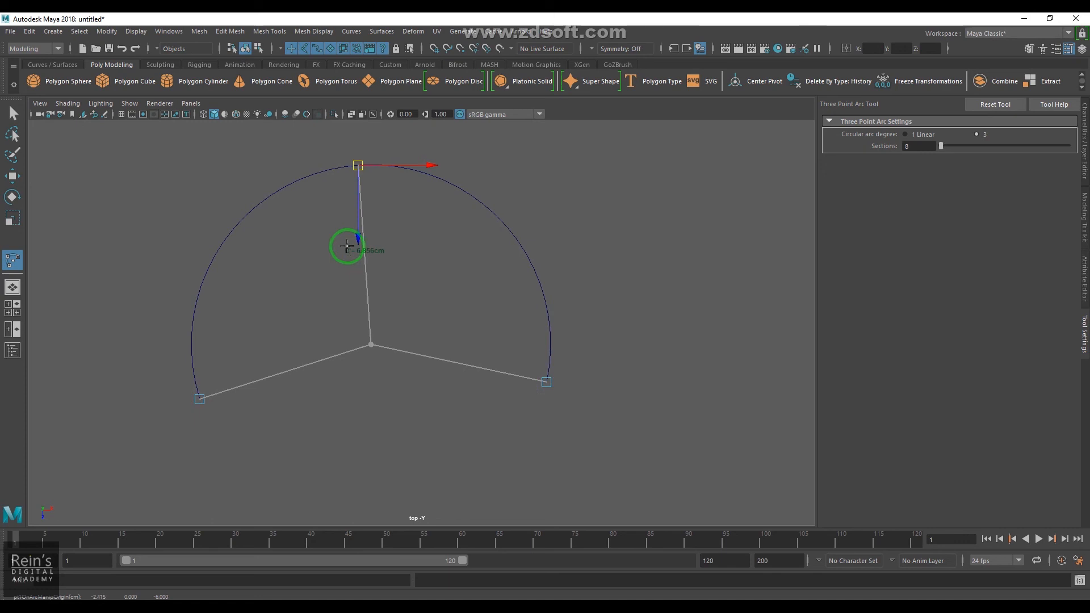
key("q")
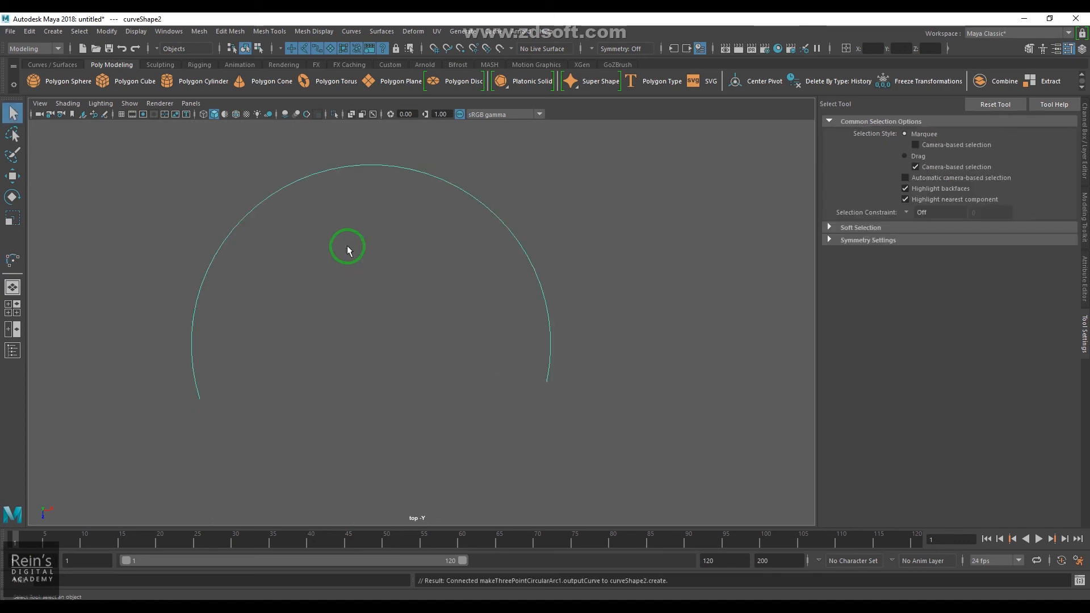
Examine the coordinates of Points 1, 2 and 3 in the arc's makeThreePointCircularArc1 history attributes
left_click(1086, 292)
left_click(943, 123)
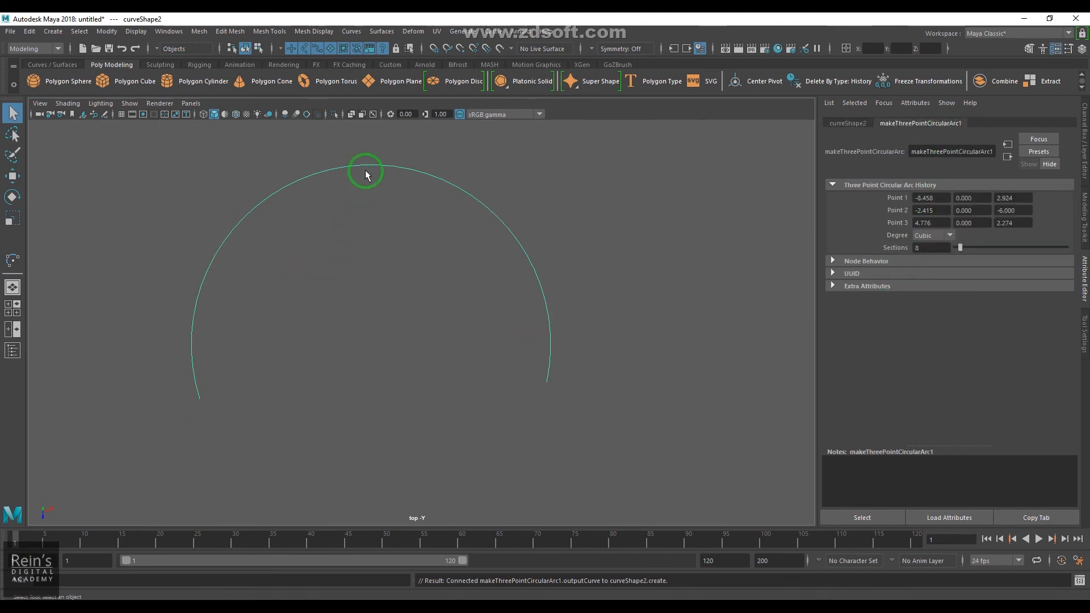
left_click_drag(929, 203, 889, 202)
double_click(1022, 198)
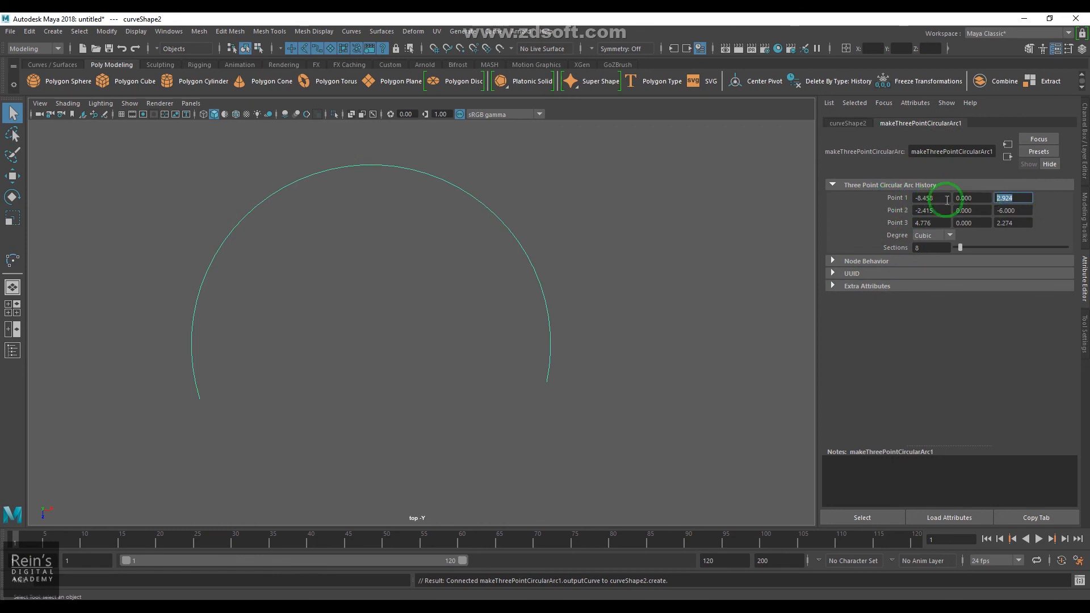
left_click_drag(940, 212, 907, 215)
left_click_drag(982, 213, 933, 213)
left_click_drag(1019, 213, 902, 218)
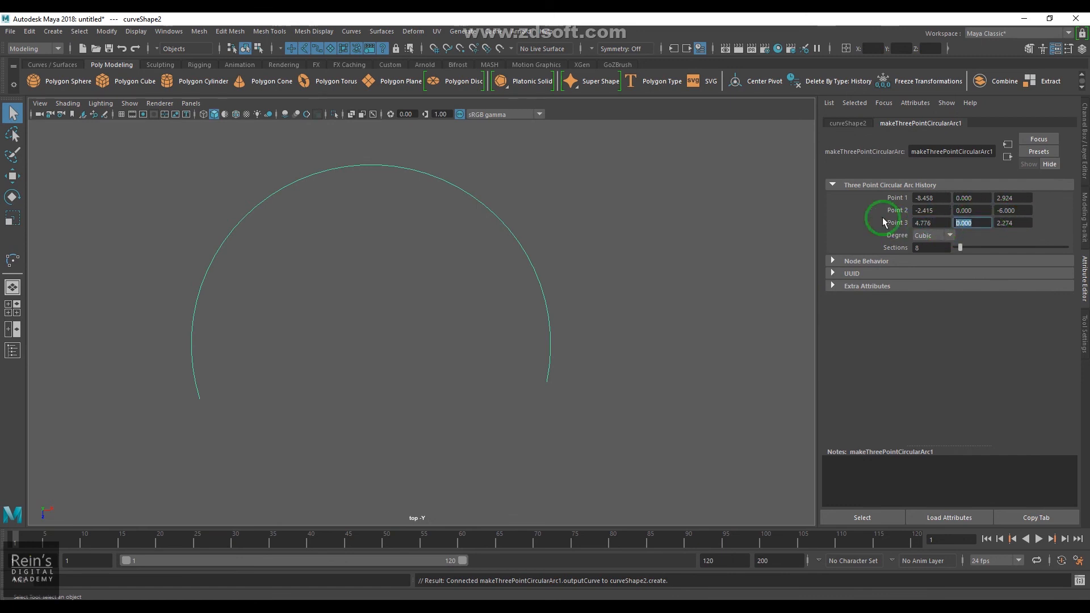
left_click_drag(1021, 222, 973, 238)
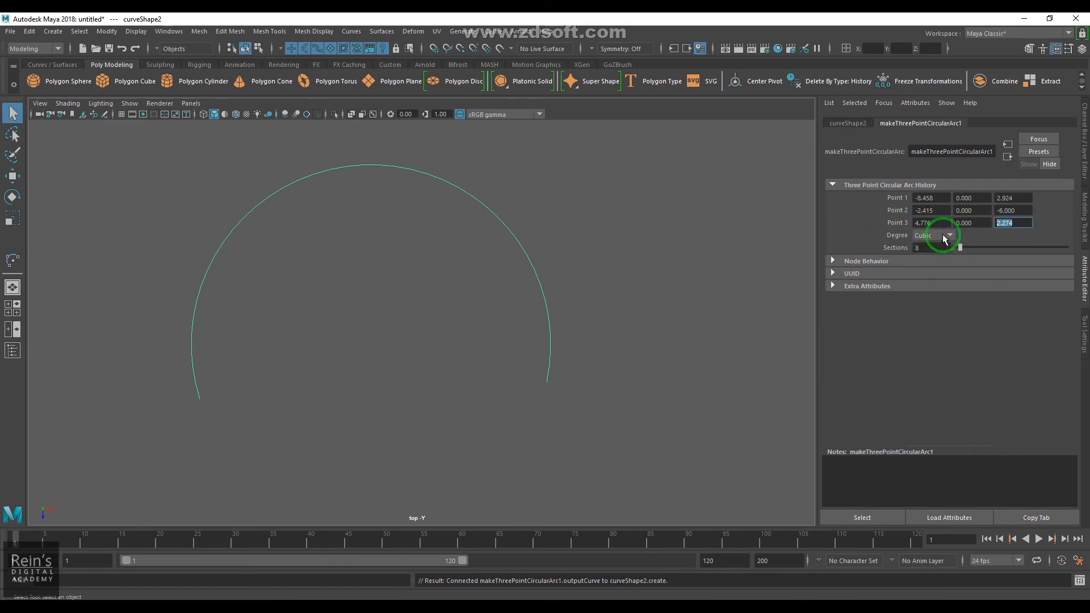
Examine the arc's Degree options and Sections setting, leaving them at Cubic and 8
left_click(942, 235)
left_click(951, 250)
mouse_move(959, 248)
left_mouse_down()
mouse_move(968, 248)
mouse_move(953, 257)
left_mouse_up()
left_click(937, 235)
left_click(934, 248)
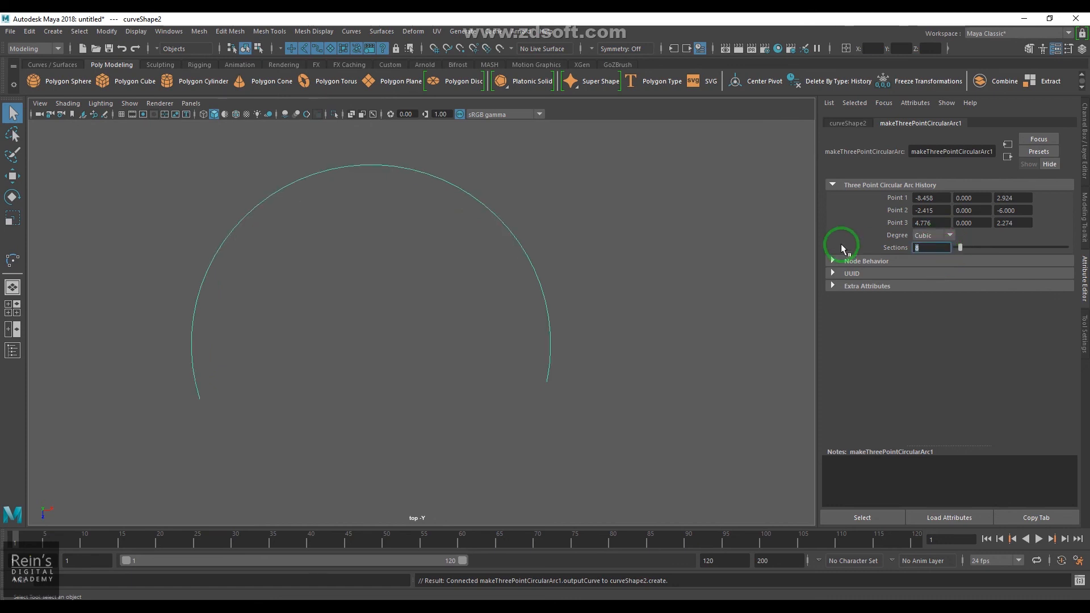
key("Up")
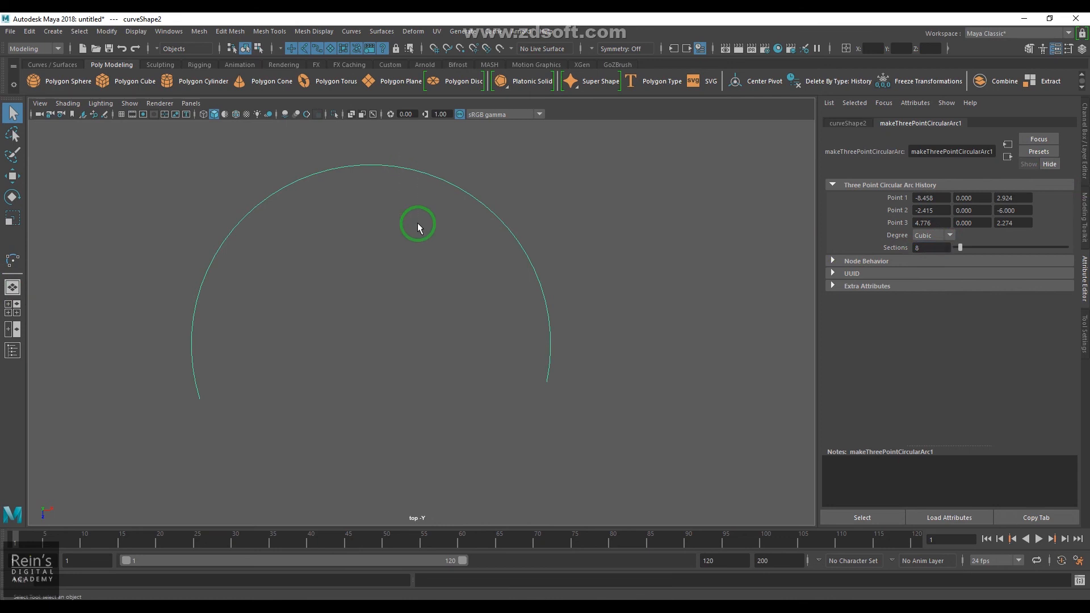
Display the arc's point manipulators using the Show Manipulator Tool and the makeThreePointCircularArc1 input
key("t")
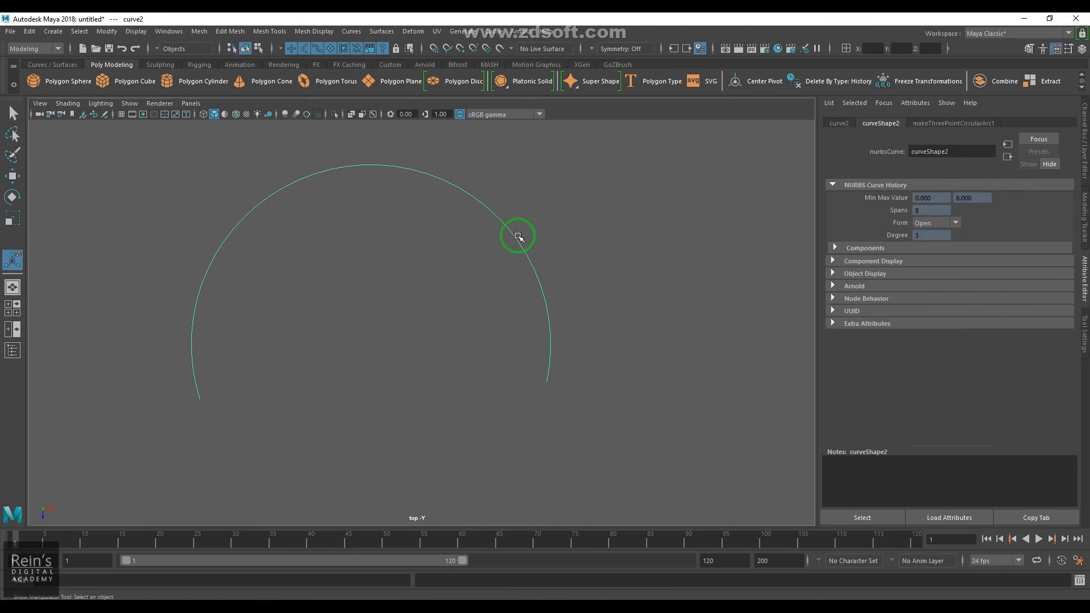
left_click(938, 123)
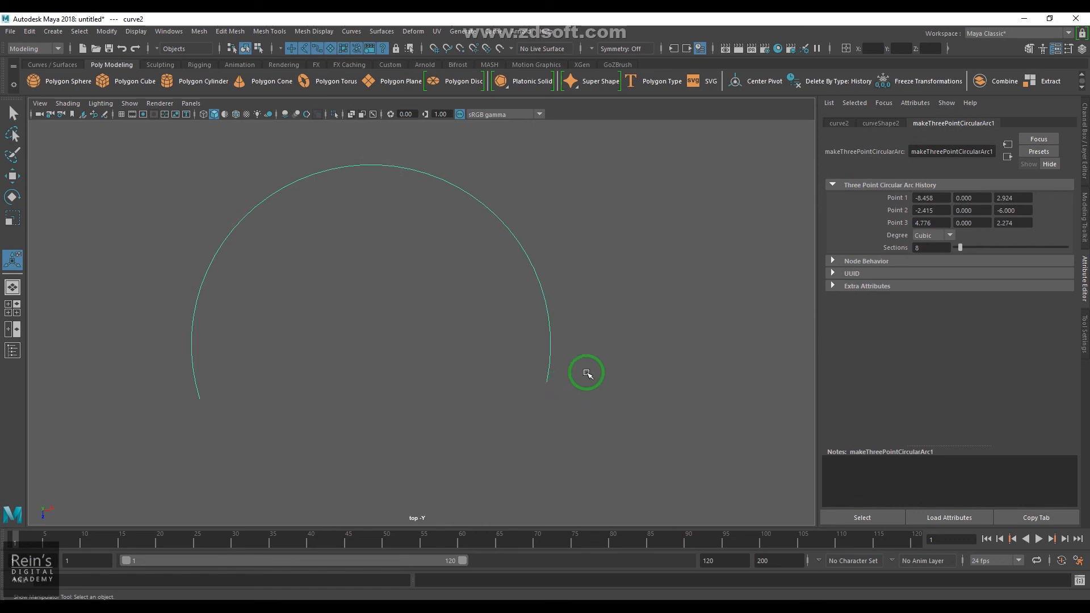
left_click(1085, 170)
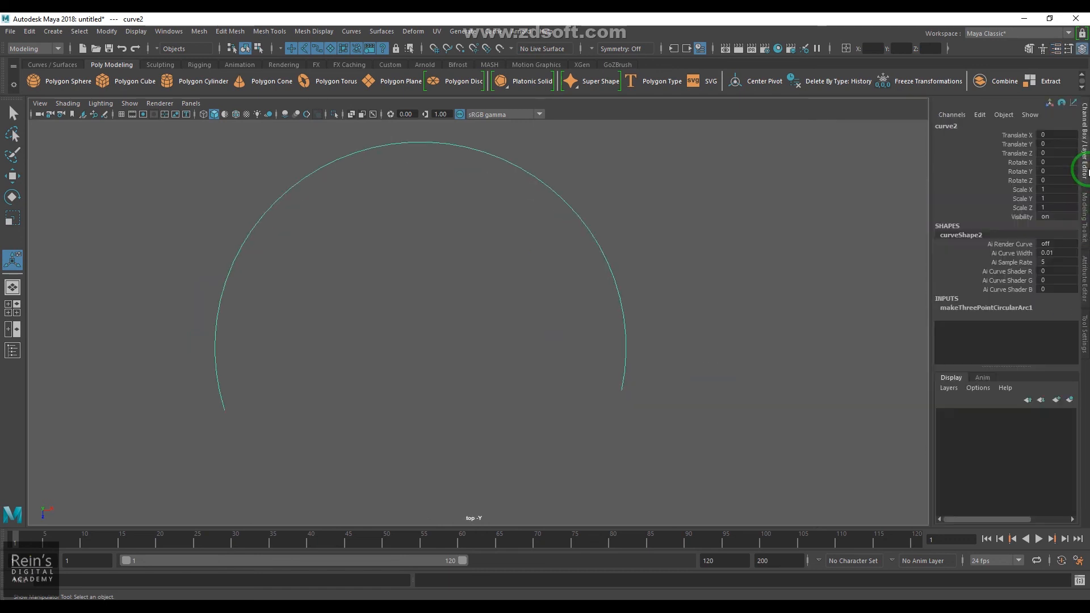
left_click(977, 309)
scroll(405, 226, "down", 1)
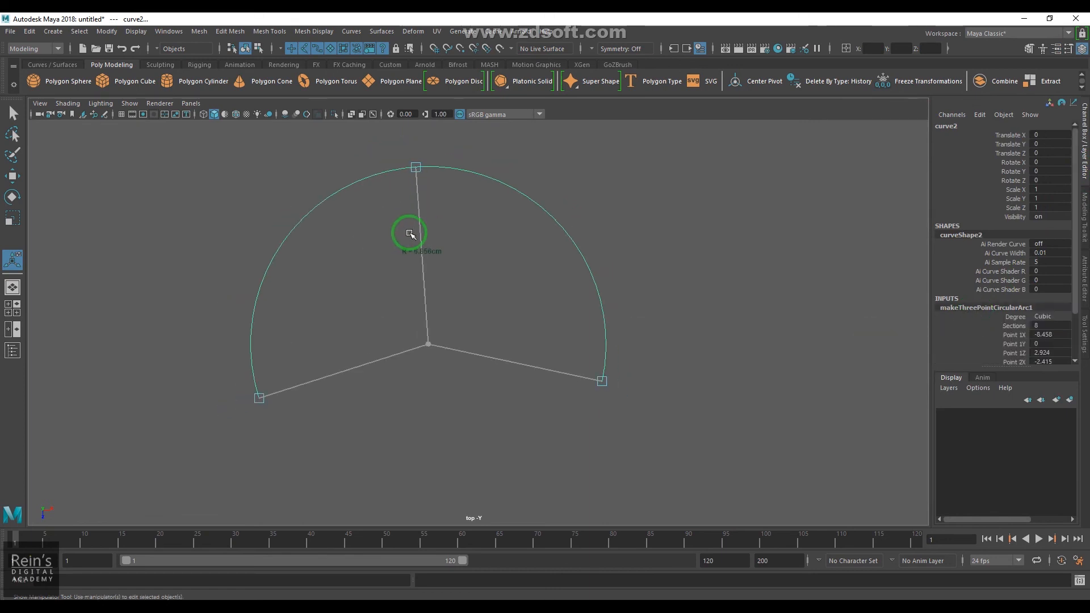
Move the arc's middle point to about X -2.043, Z -6.044 with its manipulator
left_click(416, 165)
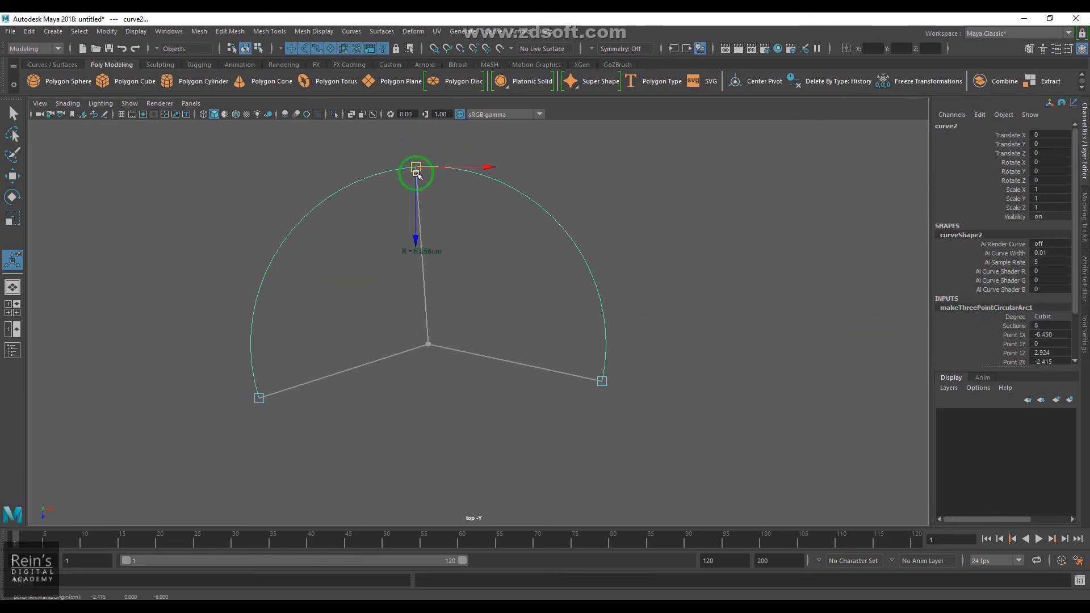
left_click_drag(462, 165, 472, 166)
mouse_move(425, 228)
left_mouse_down()
mouse_move(436, 222)
mouse_move(444, 278)
mouse_move(445, 230)
left_mouse_up()
scroll(978, 278, "down", 3)
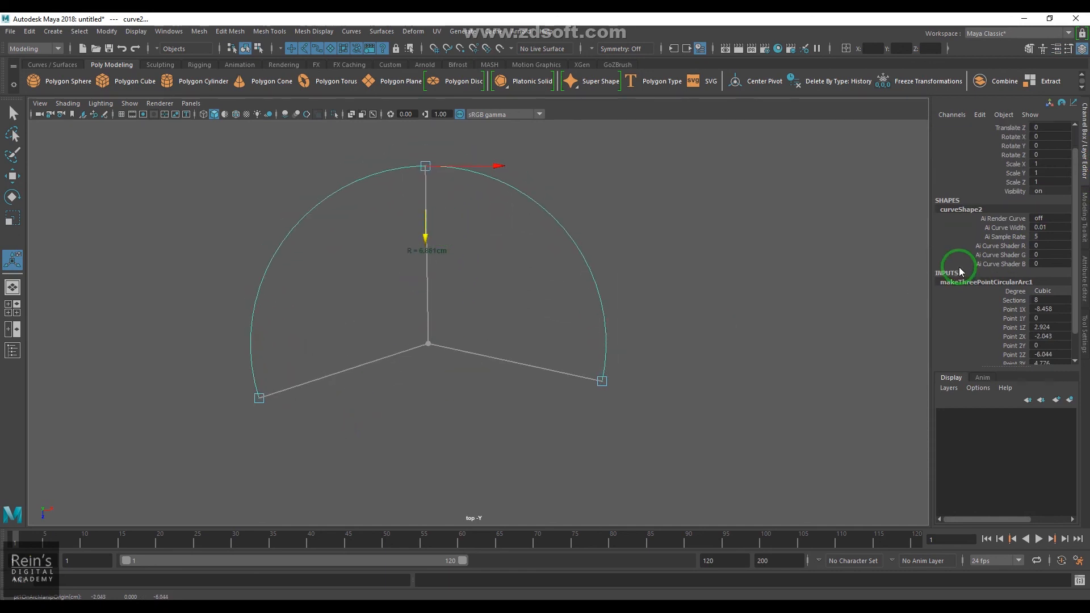
Reshape the arc by moving its first point to about X -7.999 and its third point to about X 7.273, Z 2.231
left_click(264, 398)
left_click_drag(324, 394, 438, 402)
key("ctrl+z")
left_click(600, 382)
left_click_drag(654, 381, 719, 382)
left_click_drag(669, 445, 639, 451)
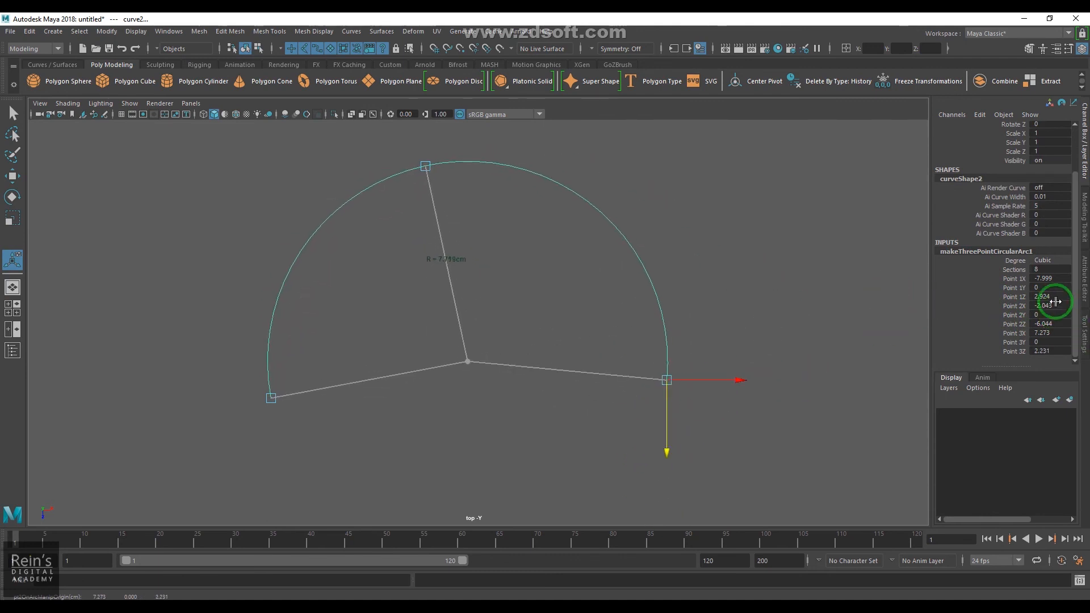
Review the arc's point coordinates, Sections and Degree among its input attributes
left_click_drag(1014, 280, 1016, 351)
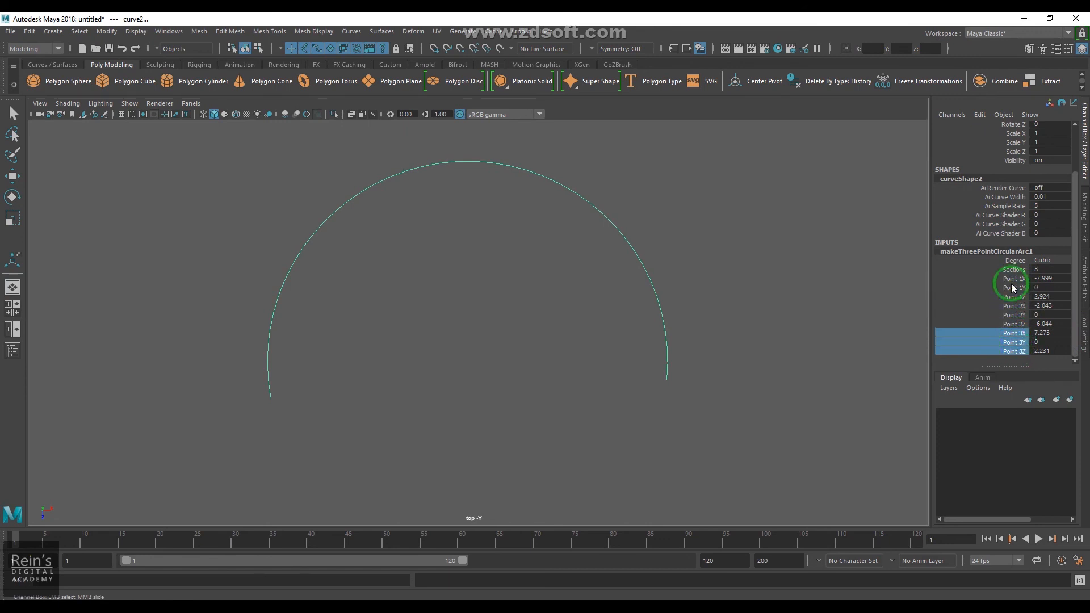
left_click(1017, 270)
left_click(1018, 260)
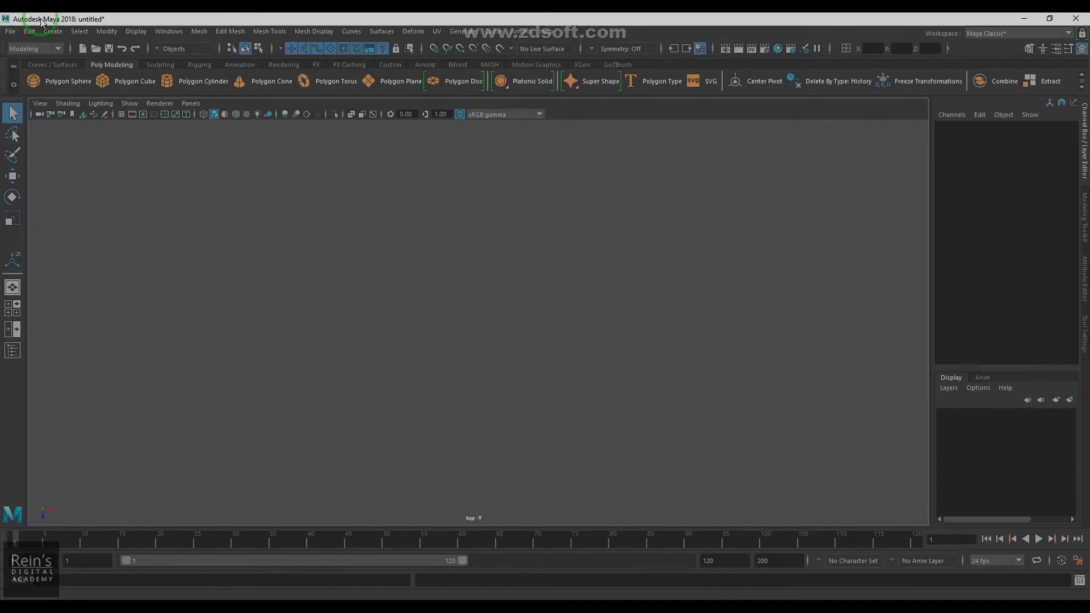
Activate the Two Point Circular Arc tool with its settings shown and place a two-point arc with a radius of about 5.66 cm
left_click(52, 31)
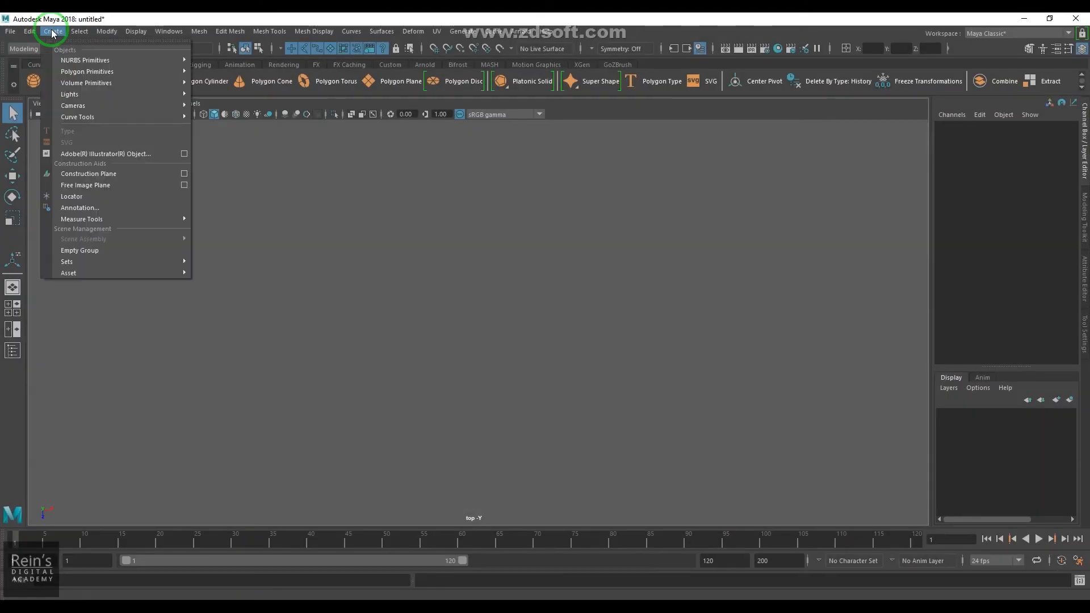
mouse_move(134, 117)
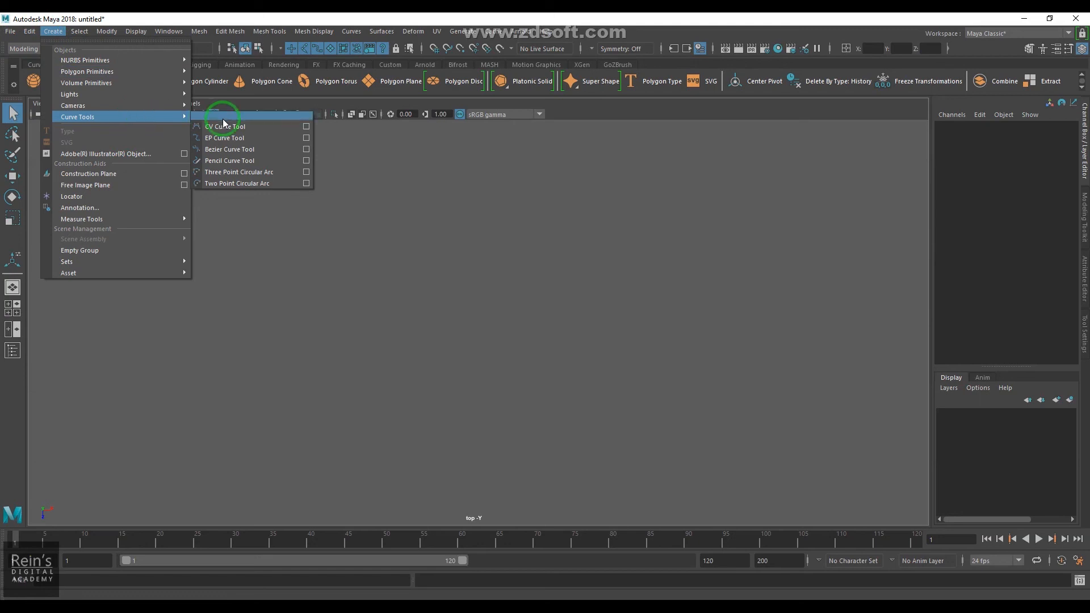
left_click(308, 185)
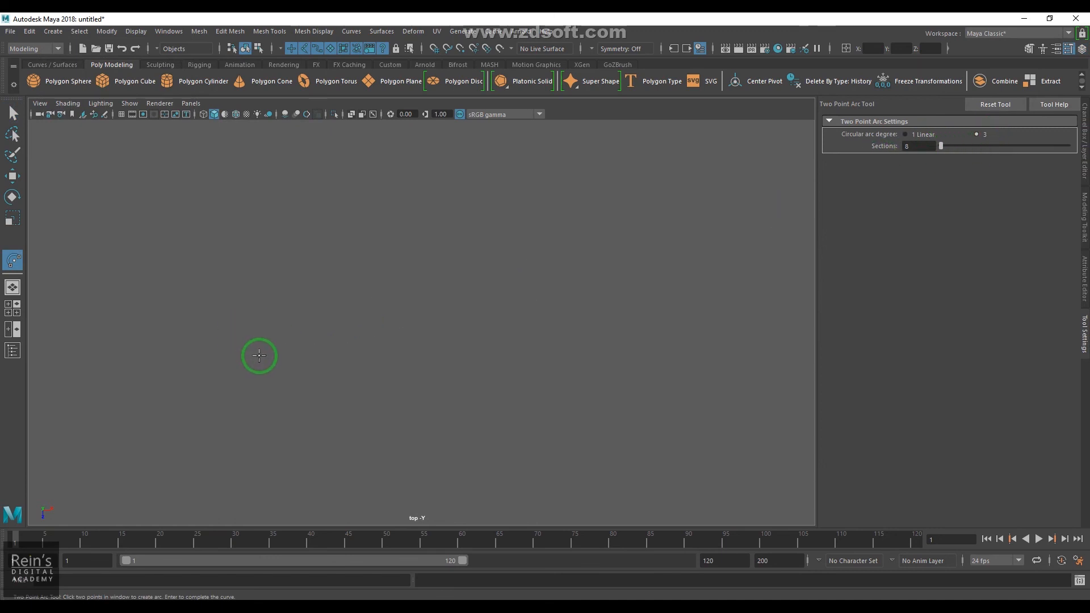
left_click(221, 292)
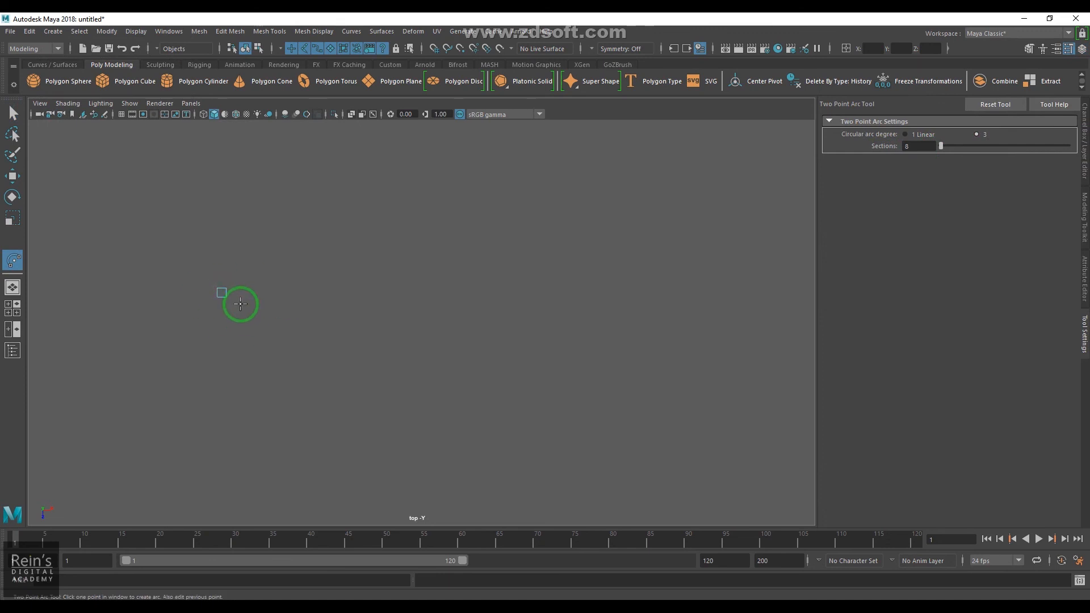
left_click(518, 293)
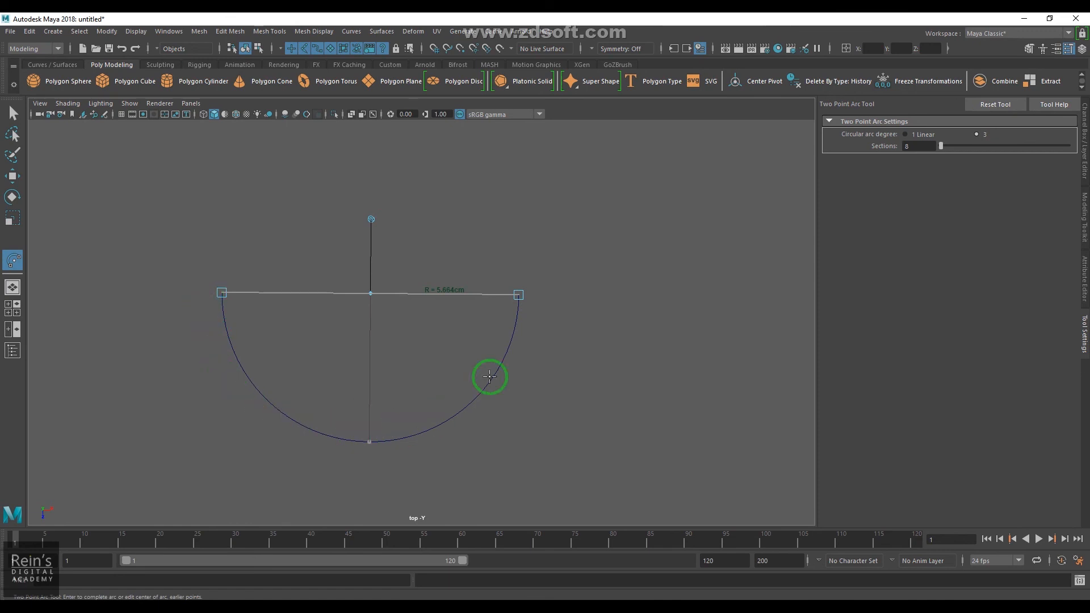
Move the two-point arc's end points to about X -7.267, Z -0.736 and X 4.625, Z -1.061
left_click_drag(554, 294, 579, 295)
left_click_drag(271, 293, 280, 292)
mouse_move(231, 348)
left_mouse_down()
mouse_move(231, 325)
mouse_move(231, 369)
left_mouse_up()
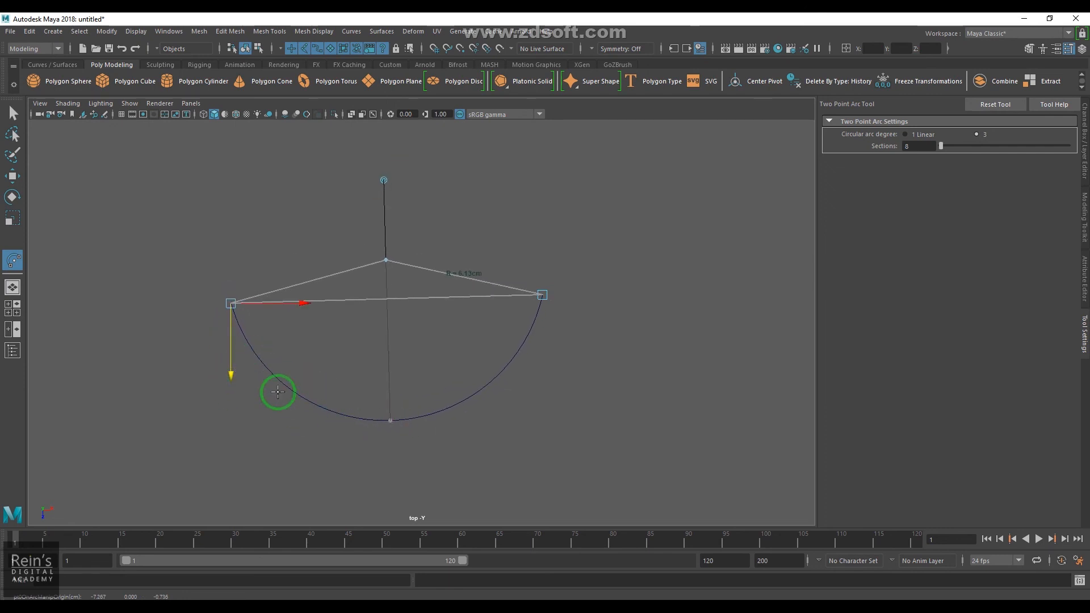
Flip the arc to the opposite side and complete it with its centre moved to give a radius of about 6.82 cm
left_click(380, 178)
scroll(407, 251, "down", 3)
left_click(390, 211)
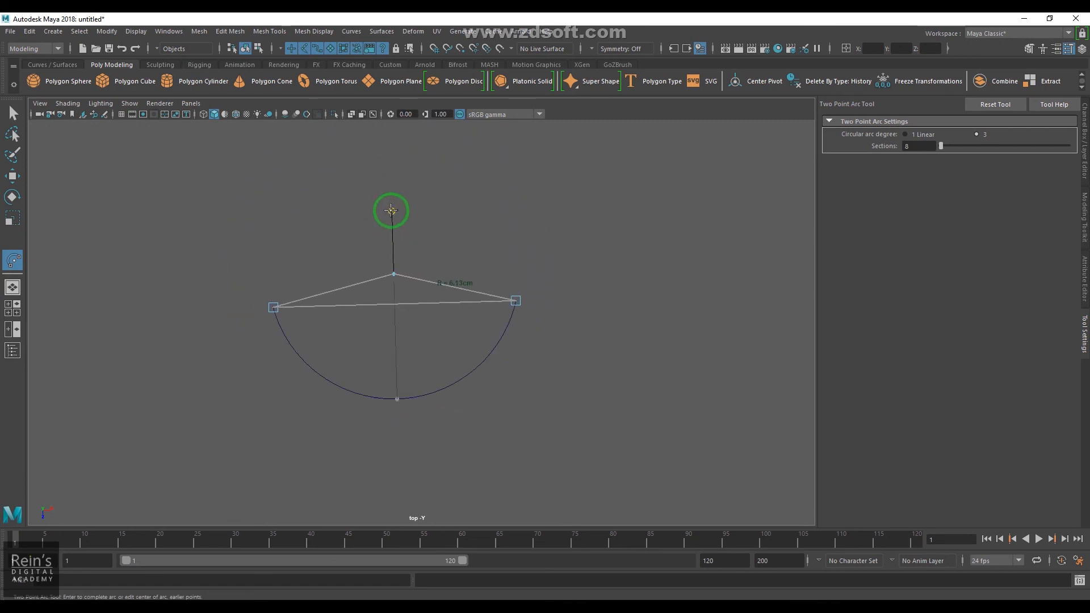
left_click(391, 211)
left_click_drag(396, 275, 406, 253)
key("Return")
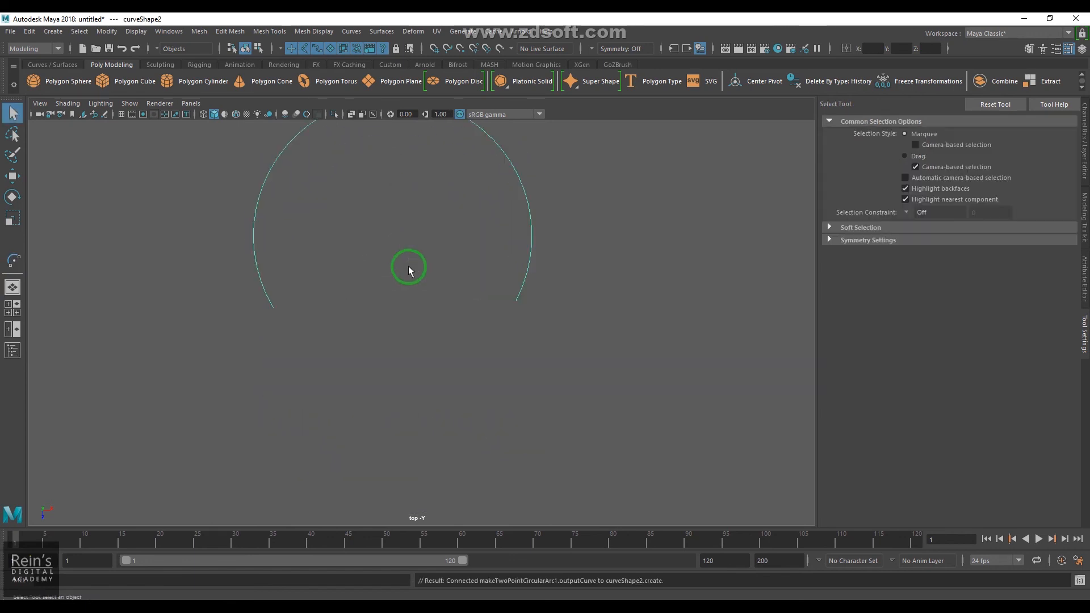
Examine the two-point arc's makeTwoPointCircularArc1 input attributes
middle_click_drag(453, 356, 469, 375, "alt")
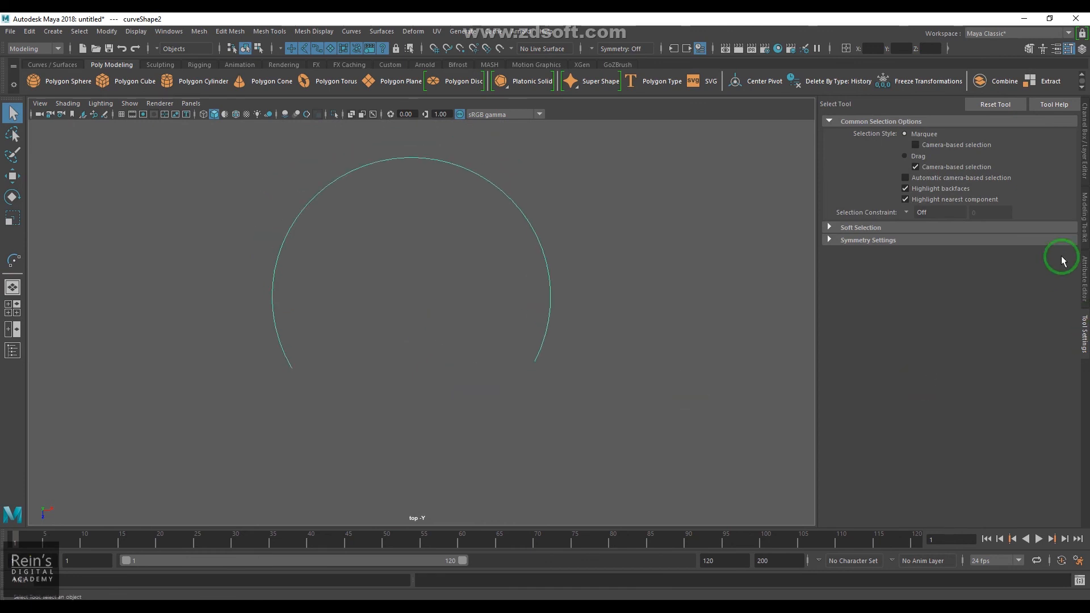
left_click(1085, 136)
left_click(1005, 199)
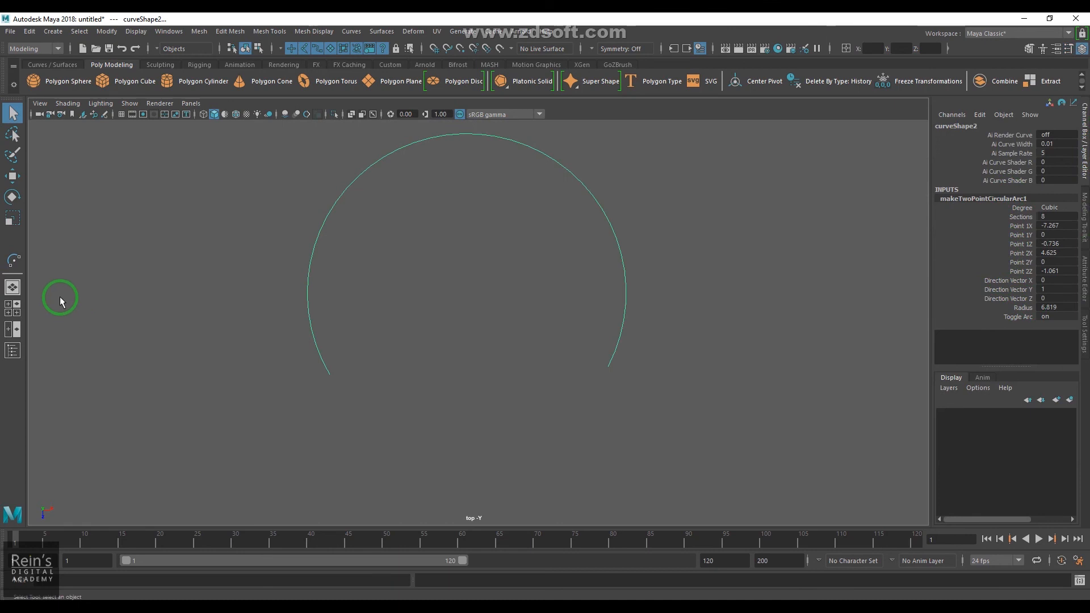
Reselect the two-point arc and show its editing manipulator together with the makeTwoPointCircularArc1 attributes
left_click_drag(513, 238, 701, 263)
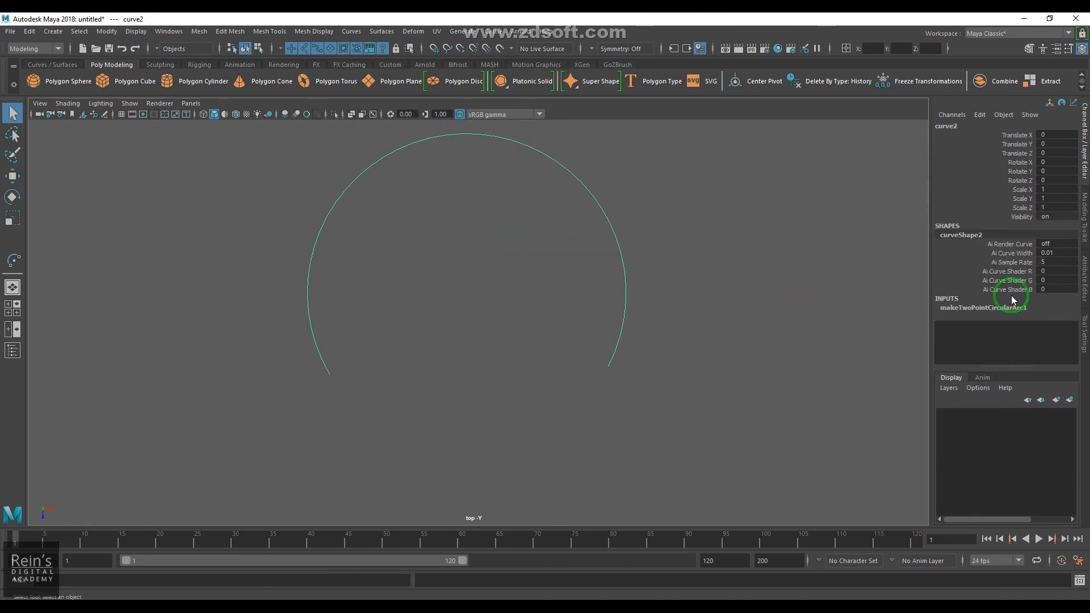
key("t")
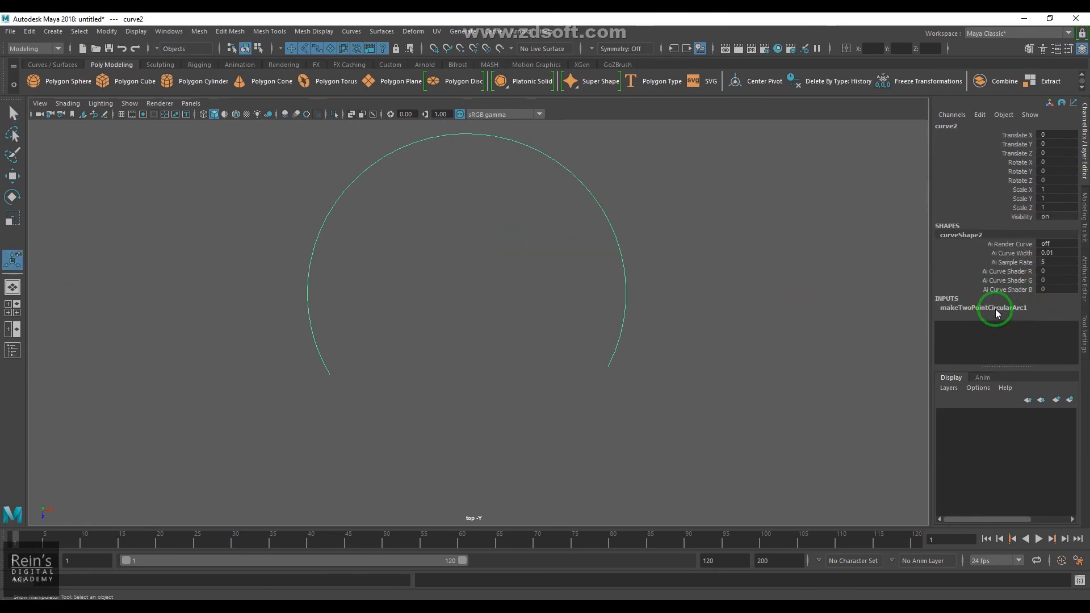
left_click(997, 308)
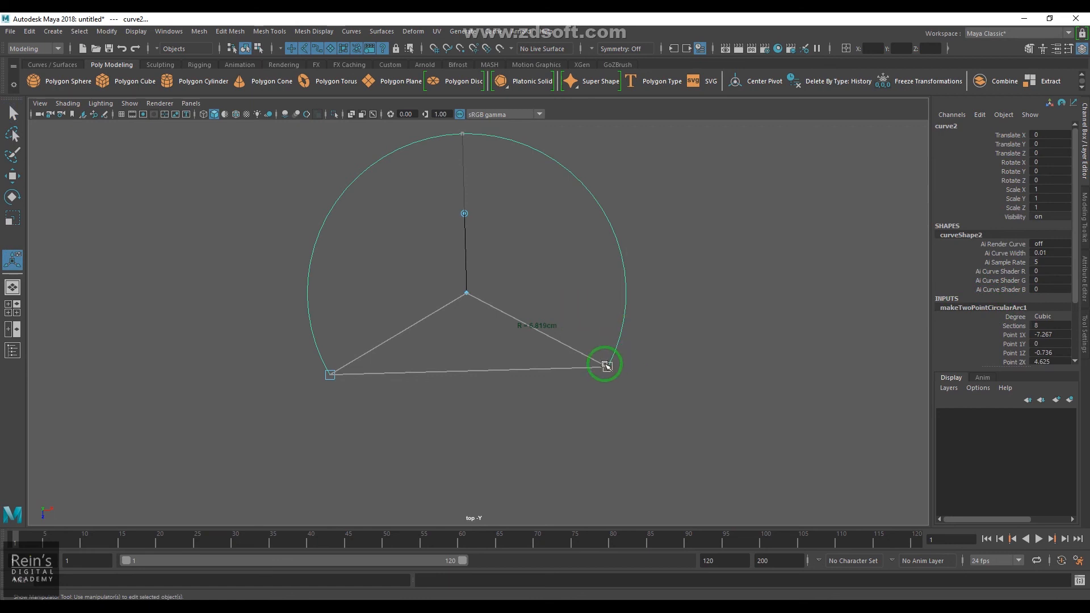
scroll(1046, 295, "down", 3)
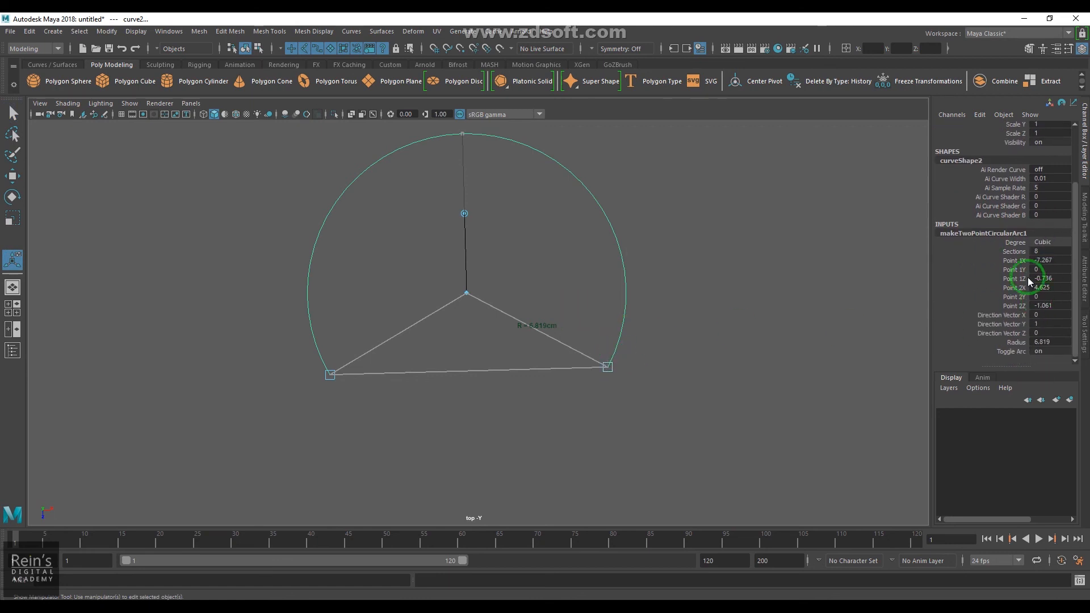
Set the two-point arc's degree to Linear and its number of sections to 7
left_click(1015, 243)
left_click(1051, 243)
left_click(1041, 258)
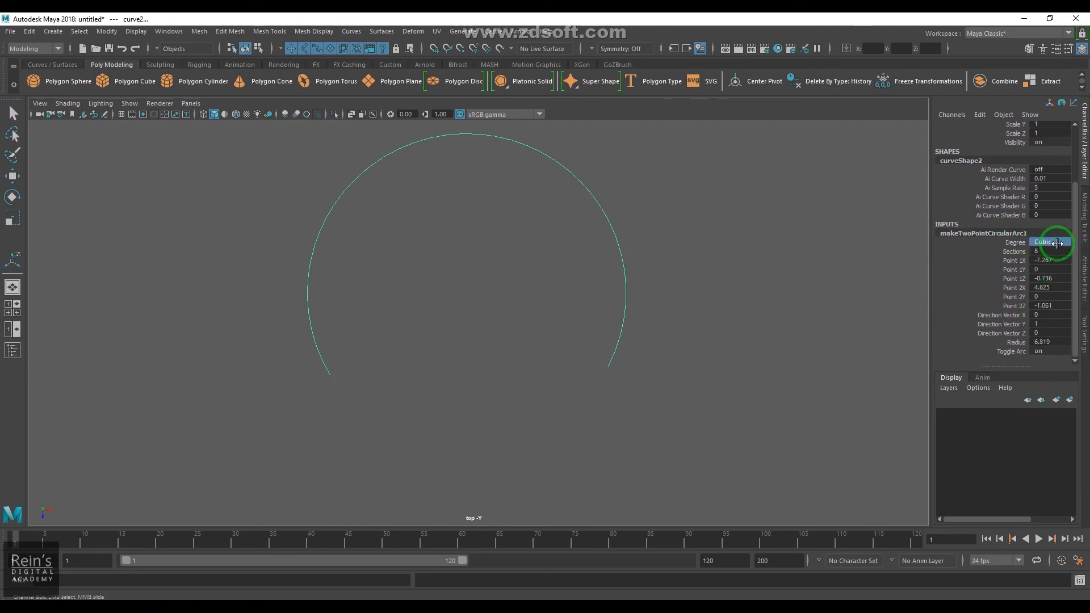
left_click(1015, 252)
mouse_move(644, 275)
middle_mouse_down()
mouse_move(618, 279)
mouse_move(637, 282)
middle_mouse_up()
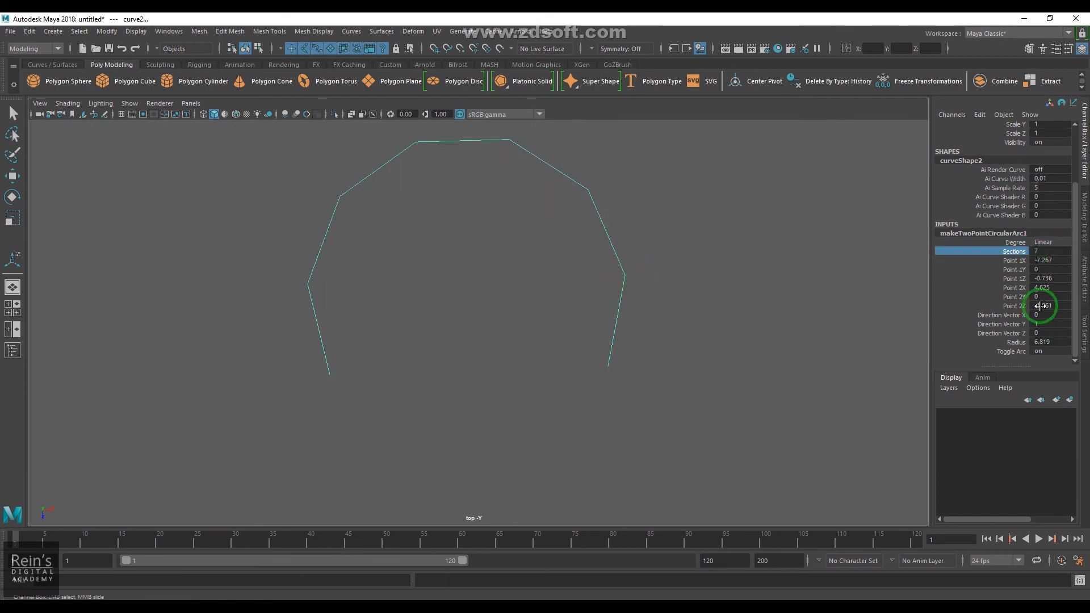
Highlight the arc's Point 1 and Point 2 coordinates and inspect its manipulator in the perspective view
left_click_drag(1016, 261, 1022, 284)
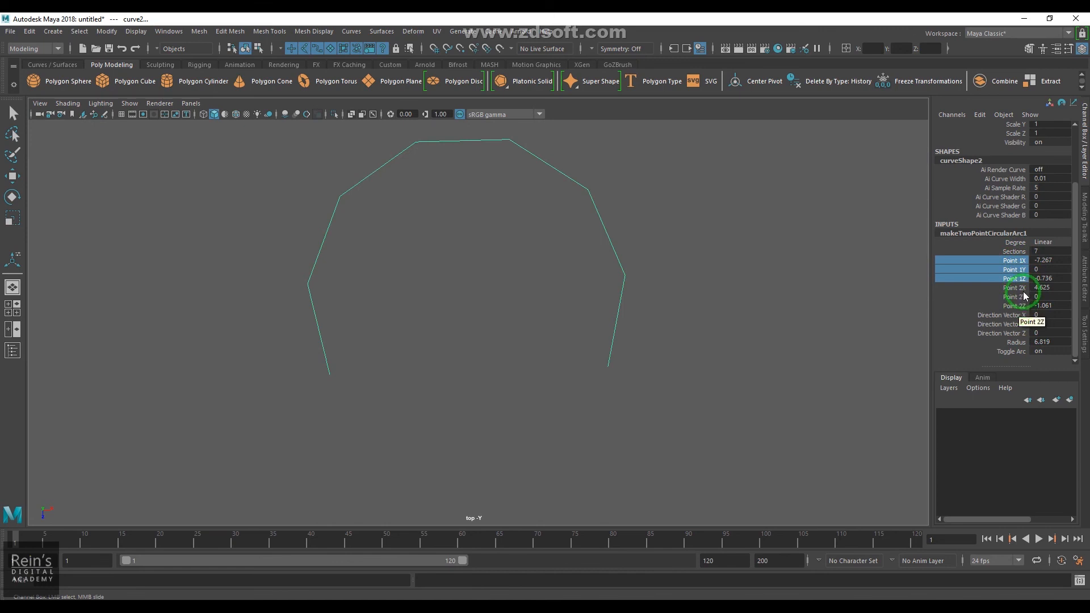
left_click_drag(1023, 290, 1025, 307)
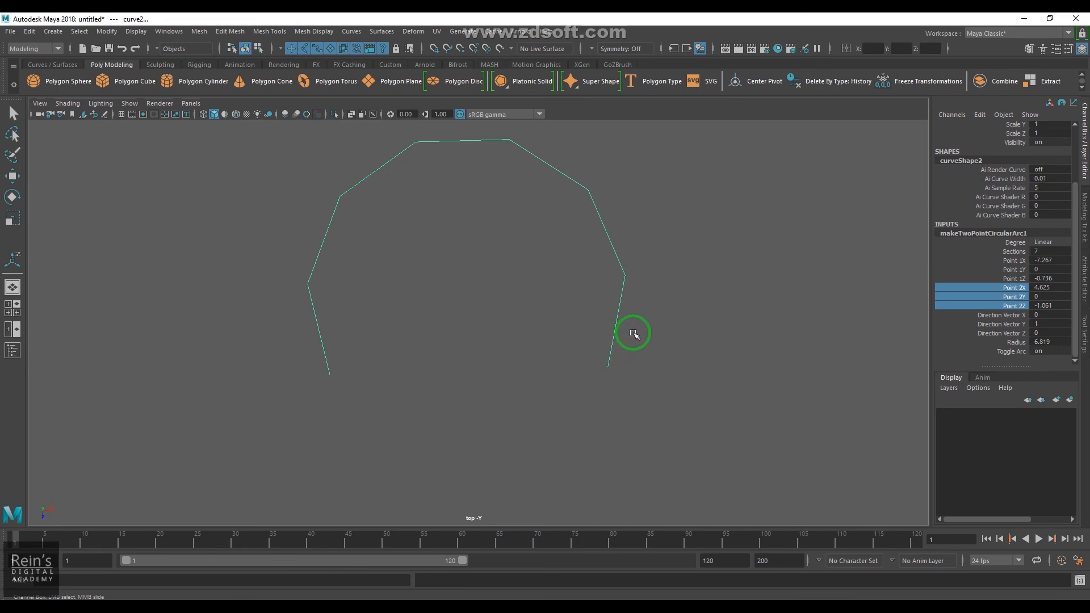
key("t")
left_click_drag(556, 244, 684, 313)
key("space")
left_click_drag(676, 313, 676, 260)
left_click_drag(602, 338, 757, 329, "alt")
left_click_drag(657, 329, 711, 331, "alt")
Tilt the arc out of the ground plane by setting its Direction Vector X to about 36.1
left_click(1029, 308)
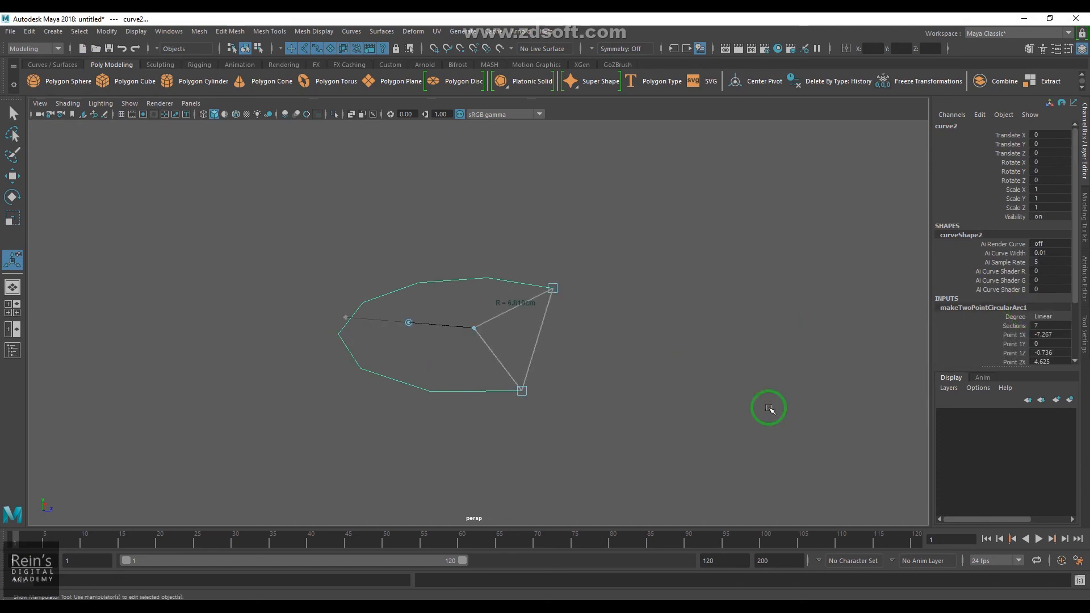
scroll(1049, 304, "down", 3)
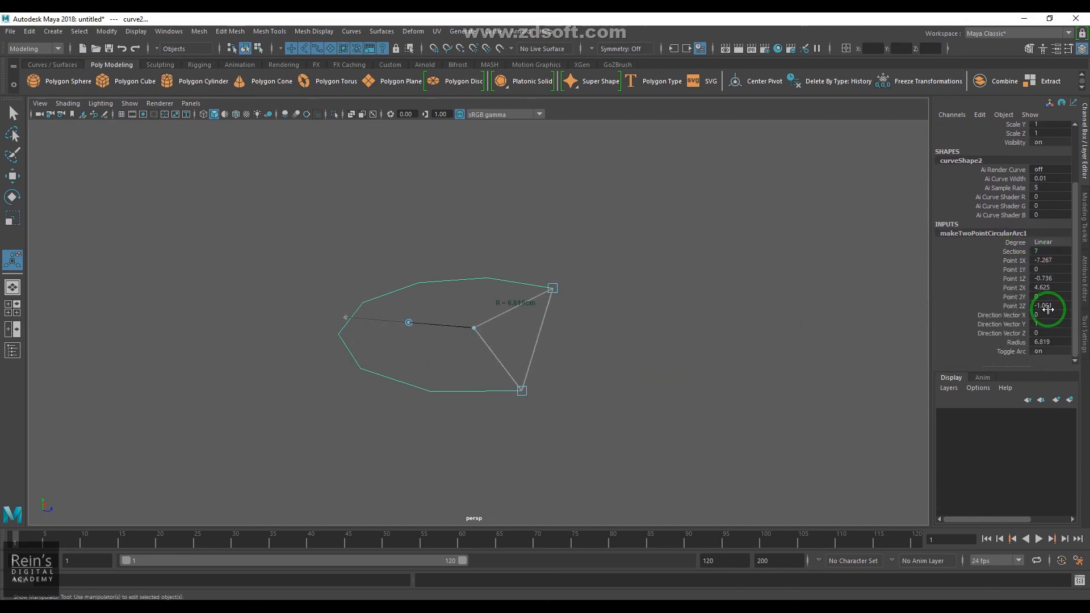
left_click(1003, 315)
middle_click_drag(500, 308, 574, 368)
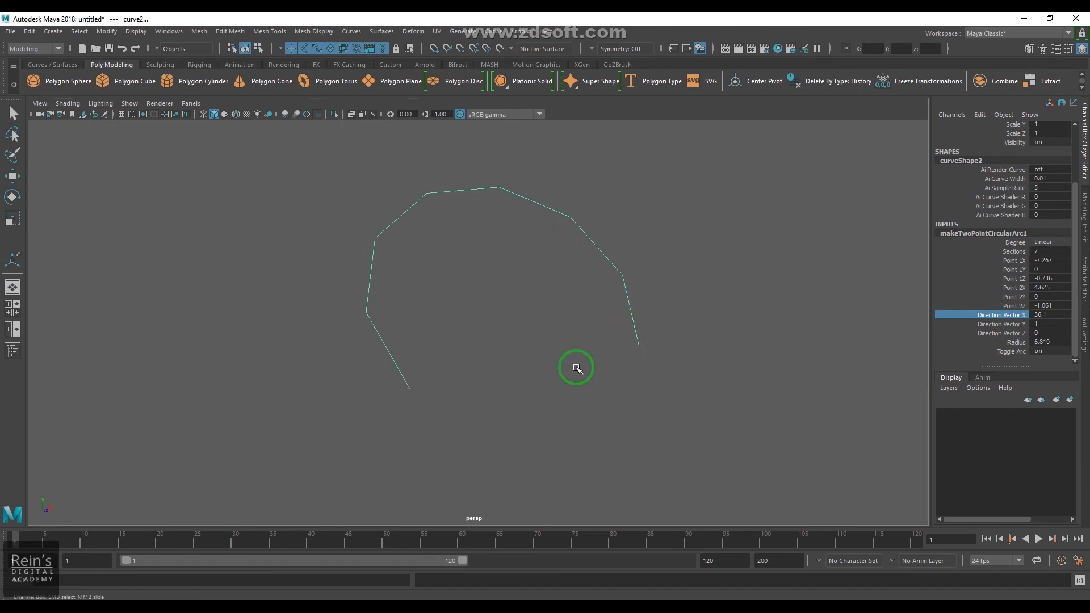
Try a different radius on the two-point arc and undo the change
left_click(1016, 342)
mouse_move(482, 341)
middle_mouse_down()
mouse_move(540, 348)
mouse_move(471, 356)
mouse_move(499, 353)
middle_mouse_up()
key("ctrl+z")
Switch the two-point arc's Toggle Arc attribute off and back on
left_click(1052, 352)
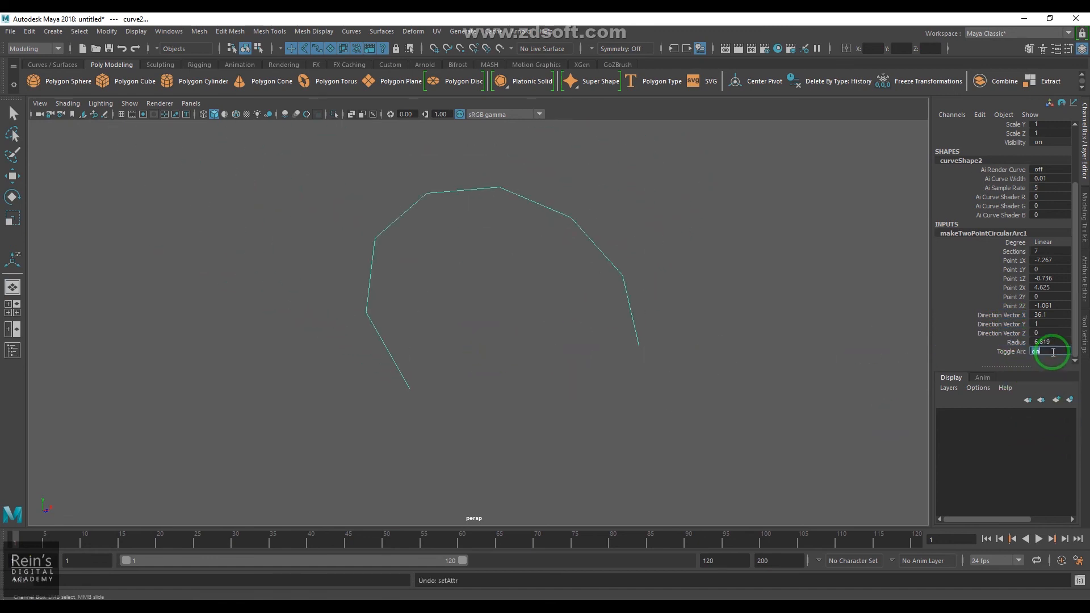
type("0")
key("Return")
type("1")
key("Return")
left_click_drag(598, 306, 663, 330, "alt")
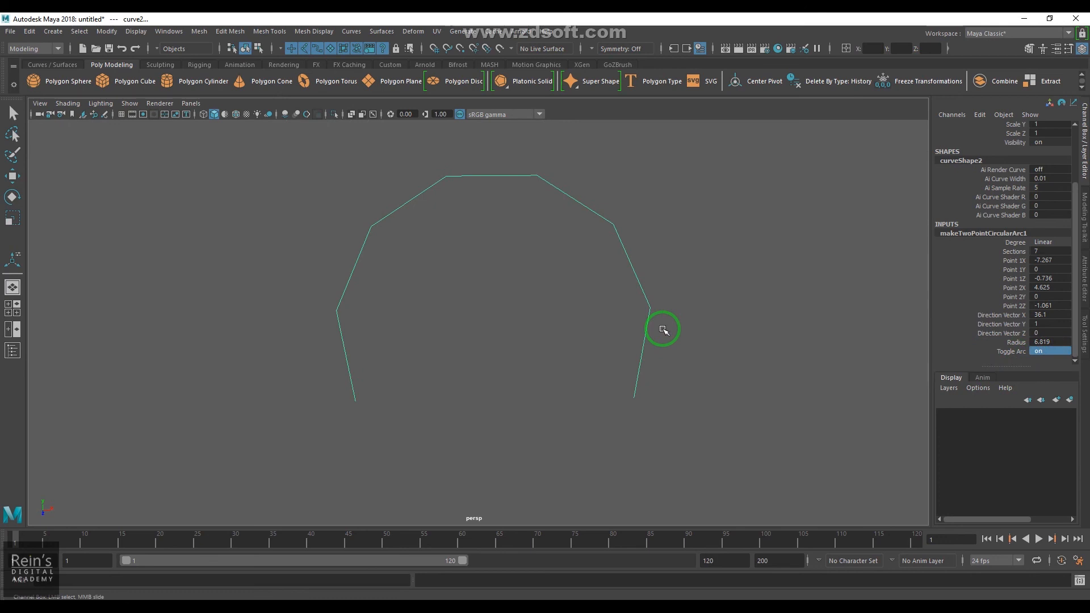